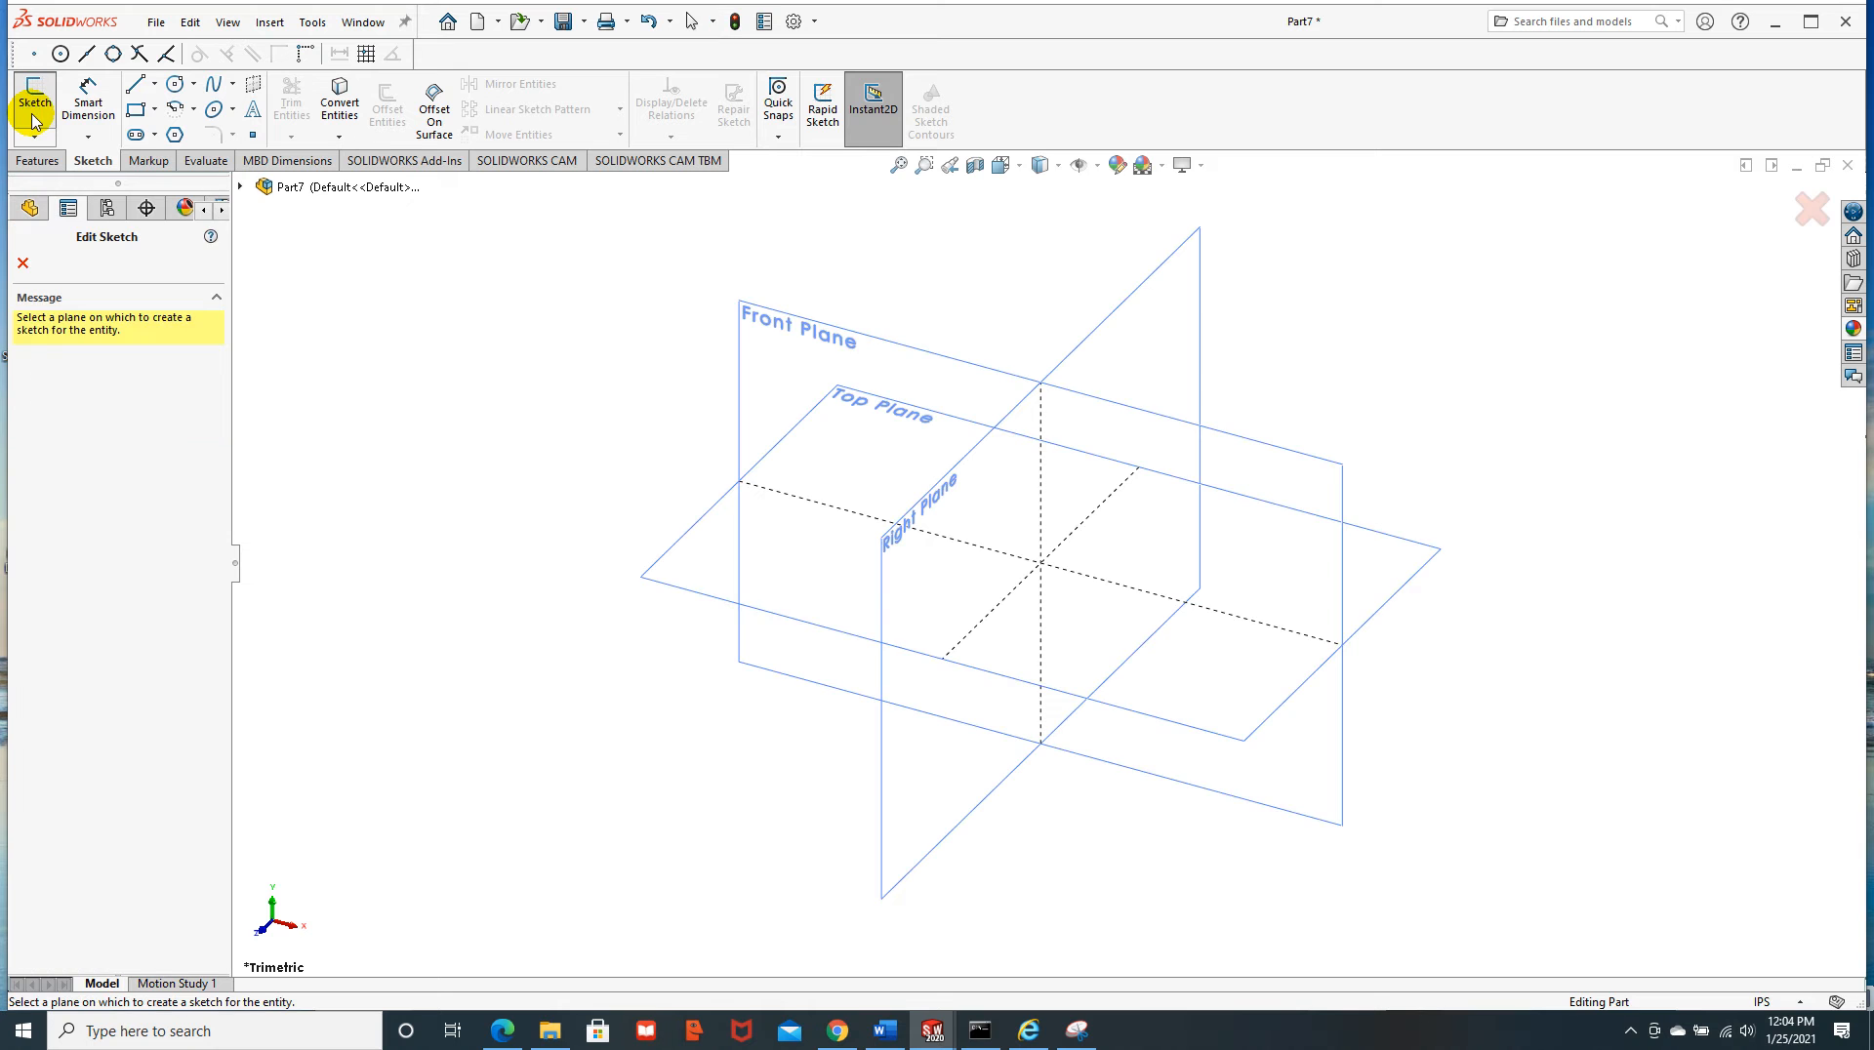
Start a sketch on the Front Plane and draw a circle of about 3.43 in radius centred on the origin
click(852, 340)
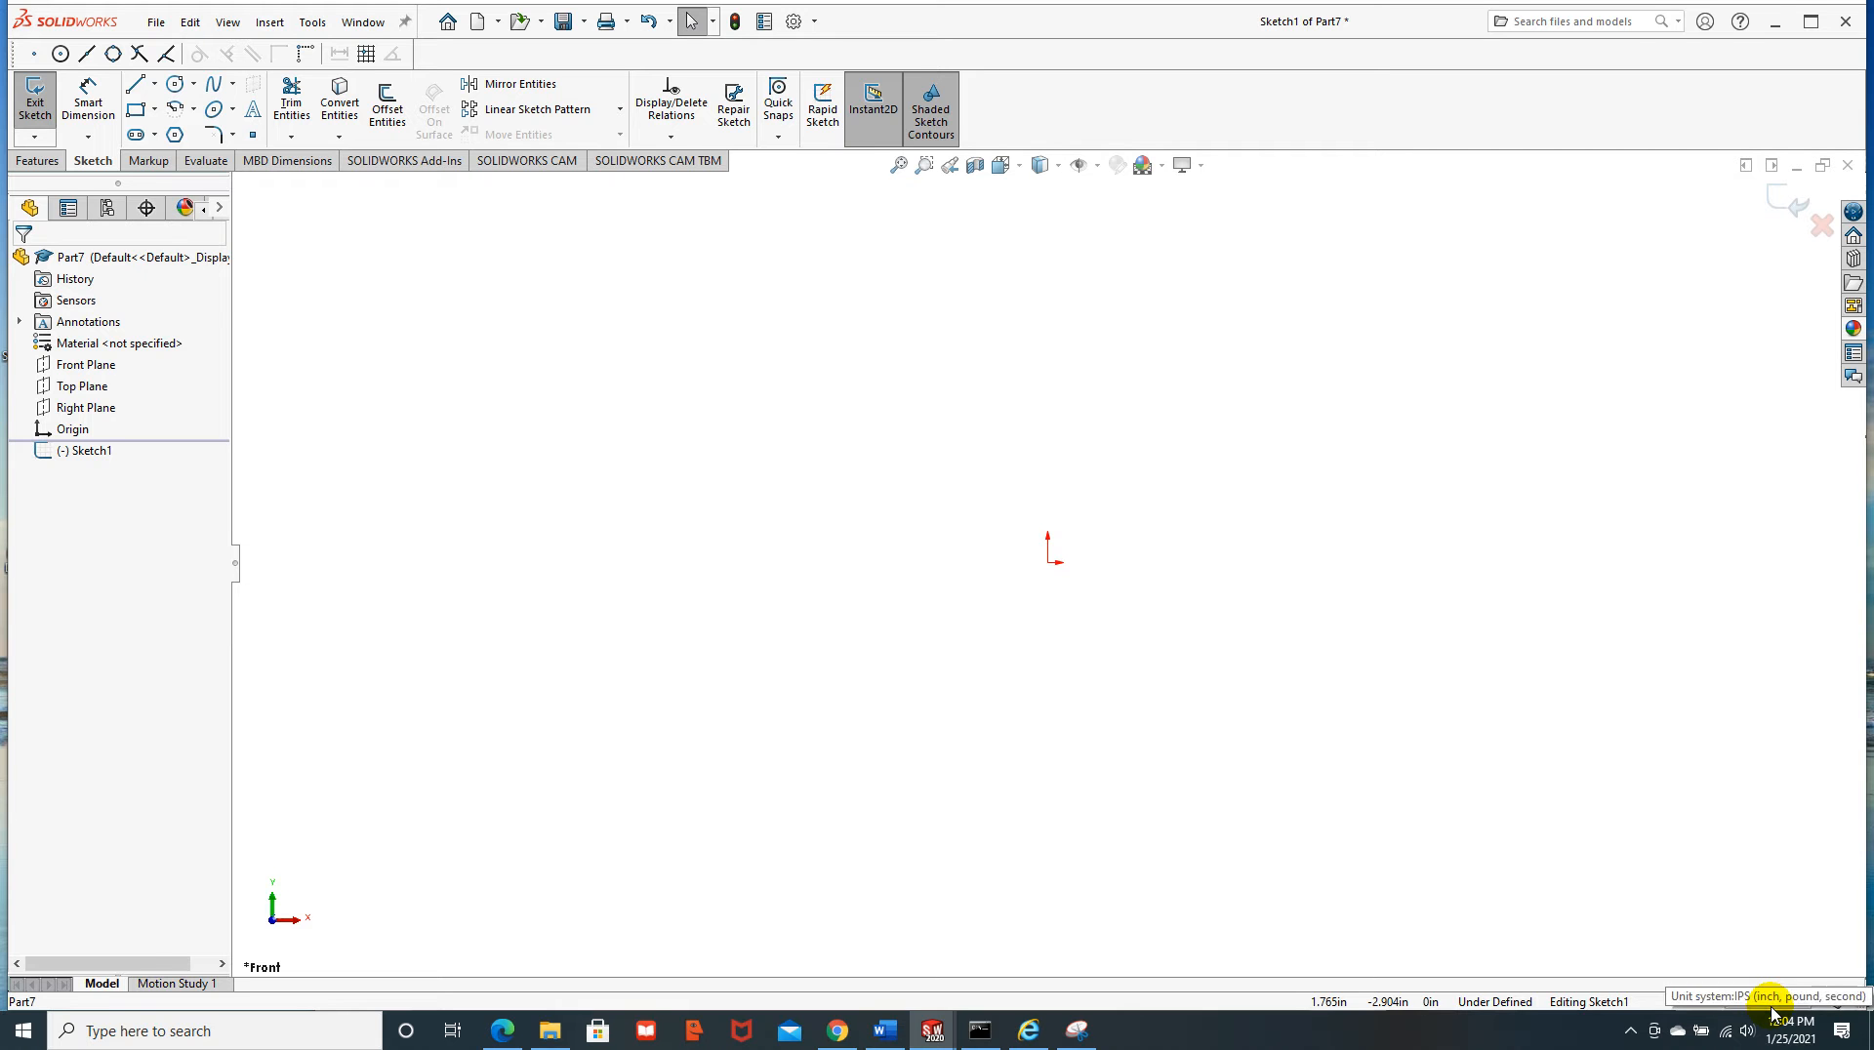
click(176, 87)
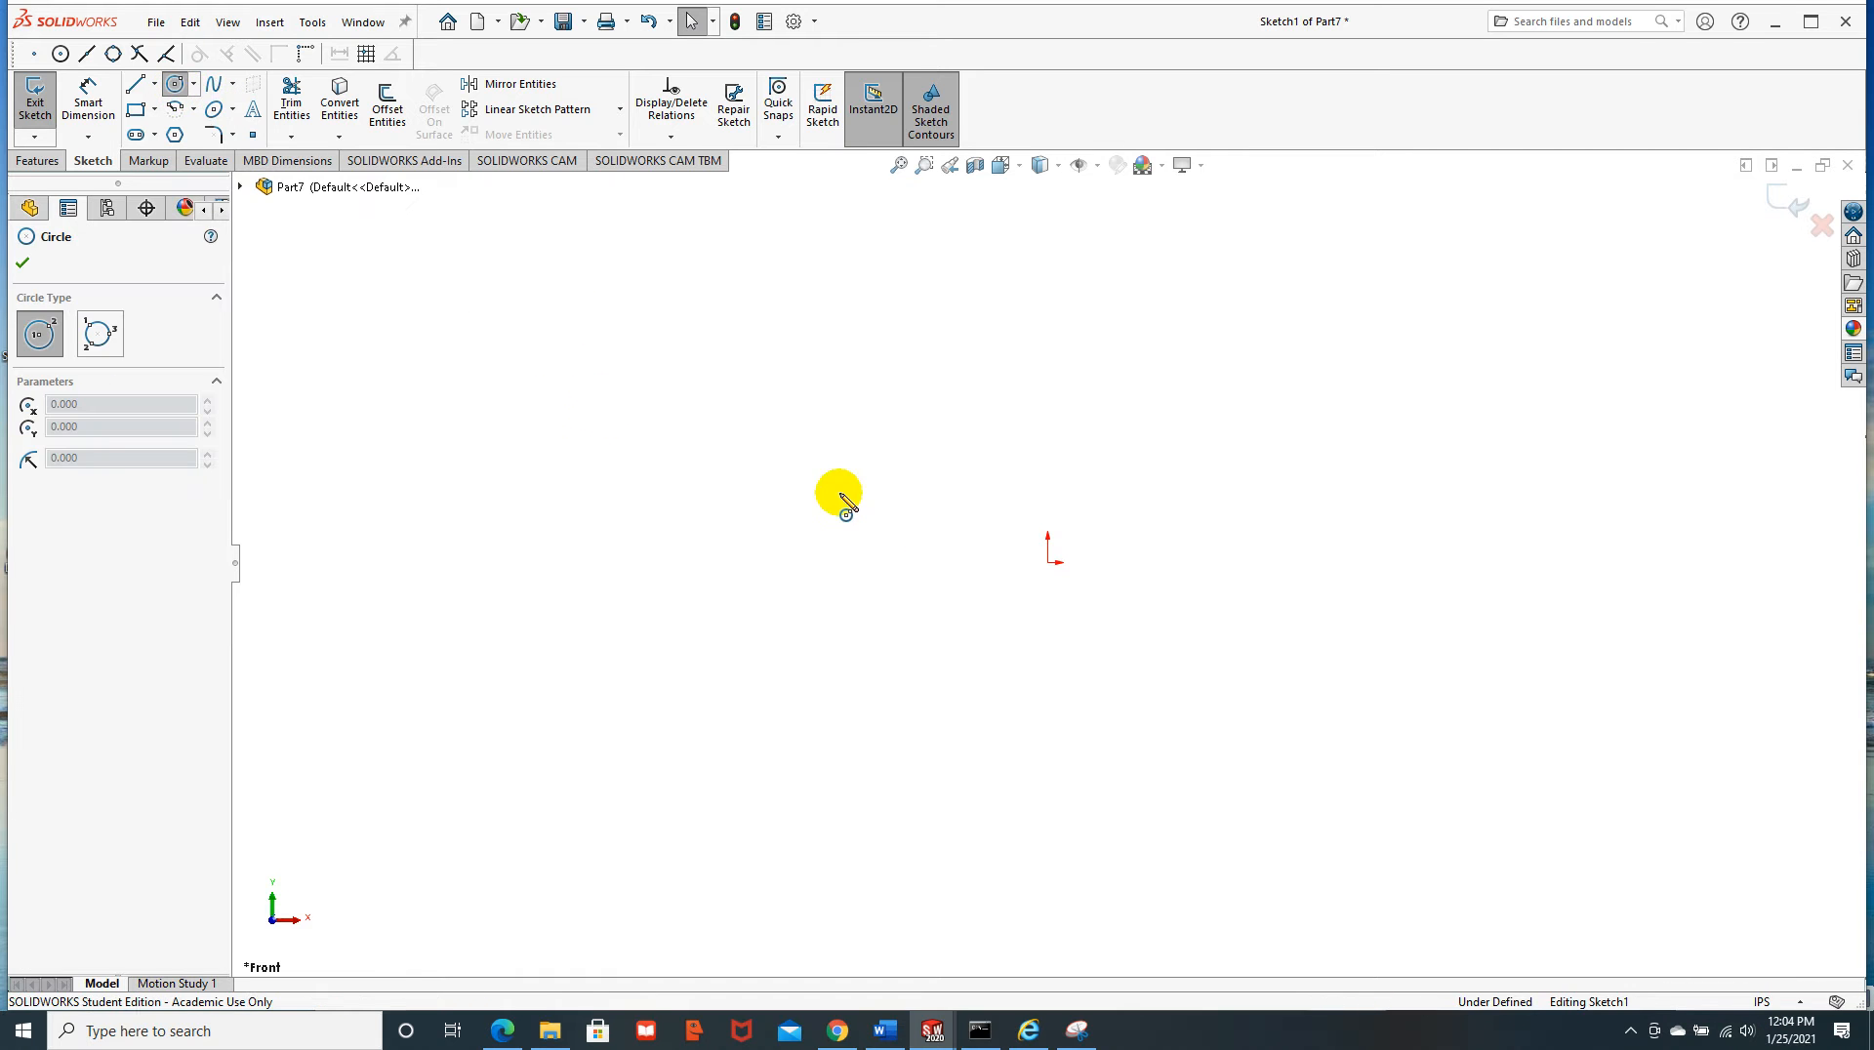
click(1047, 563)
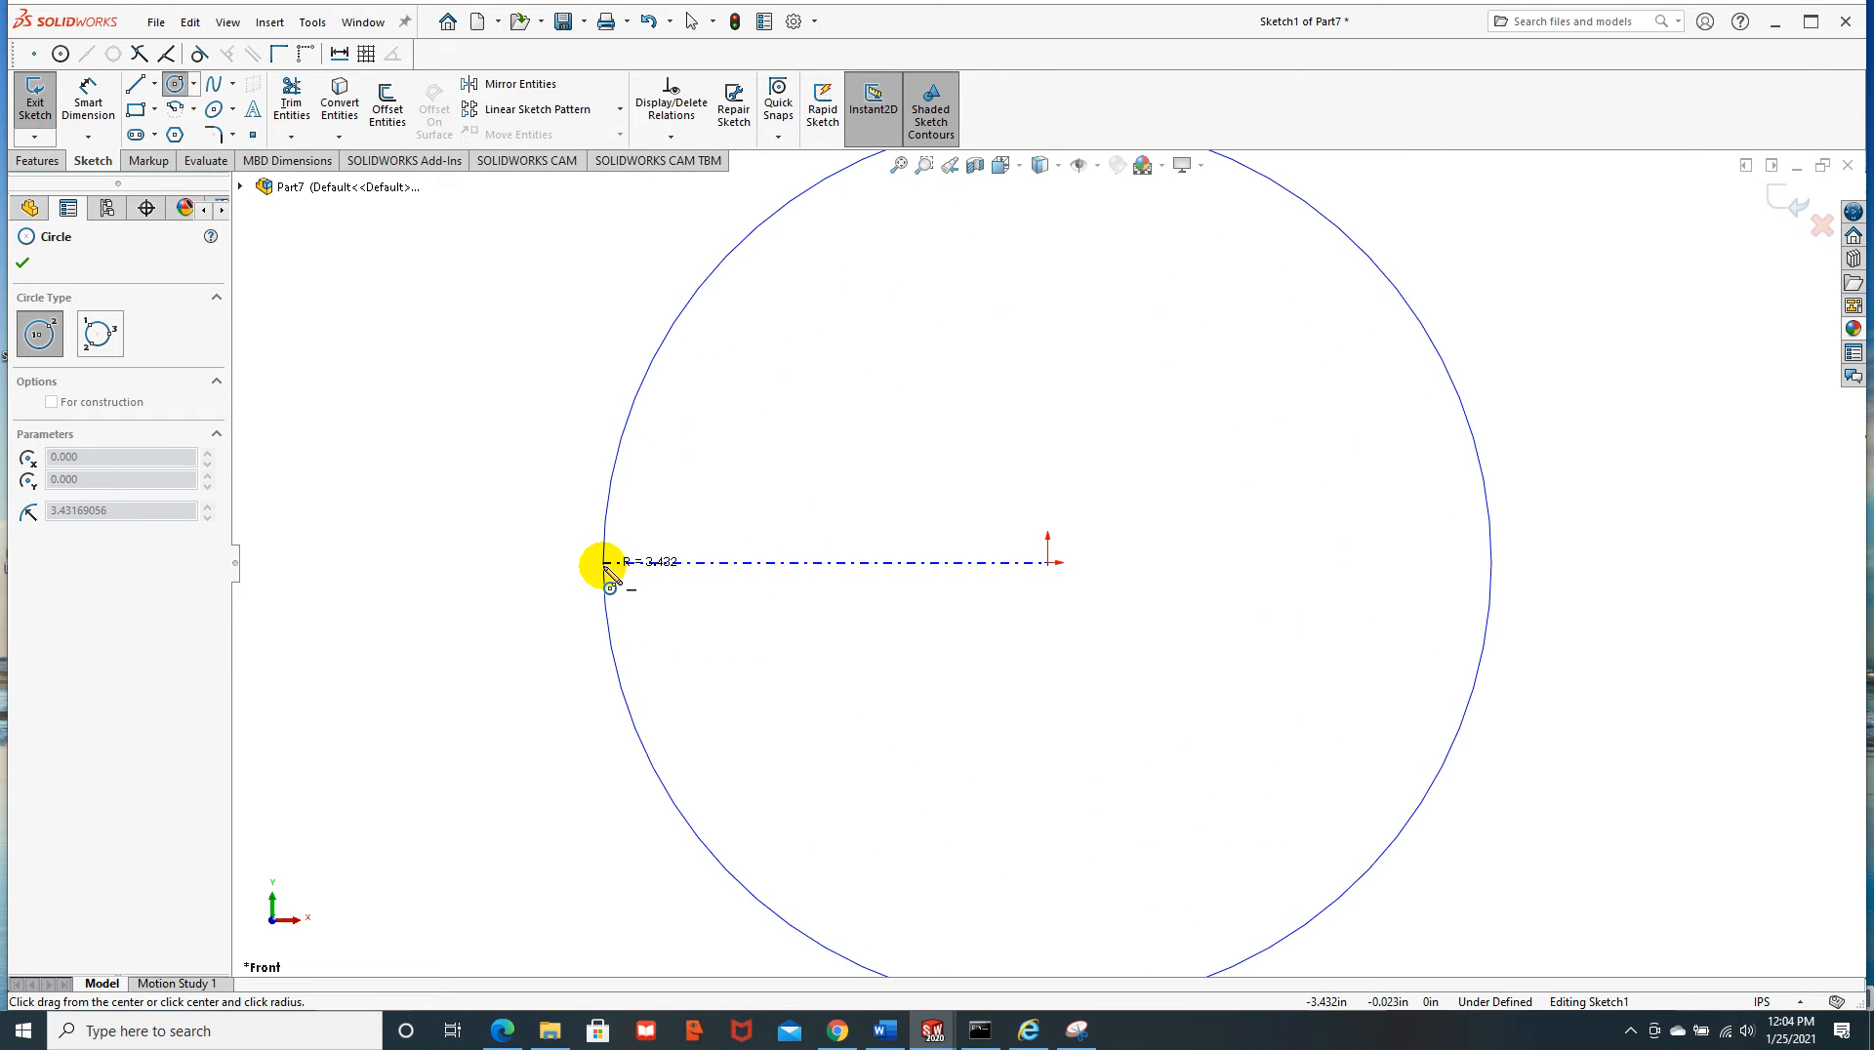
click(604, 563)
scroll(1064, 564, down, 3)
scroll(1083, 574, up, 3)
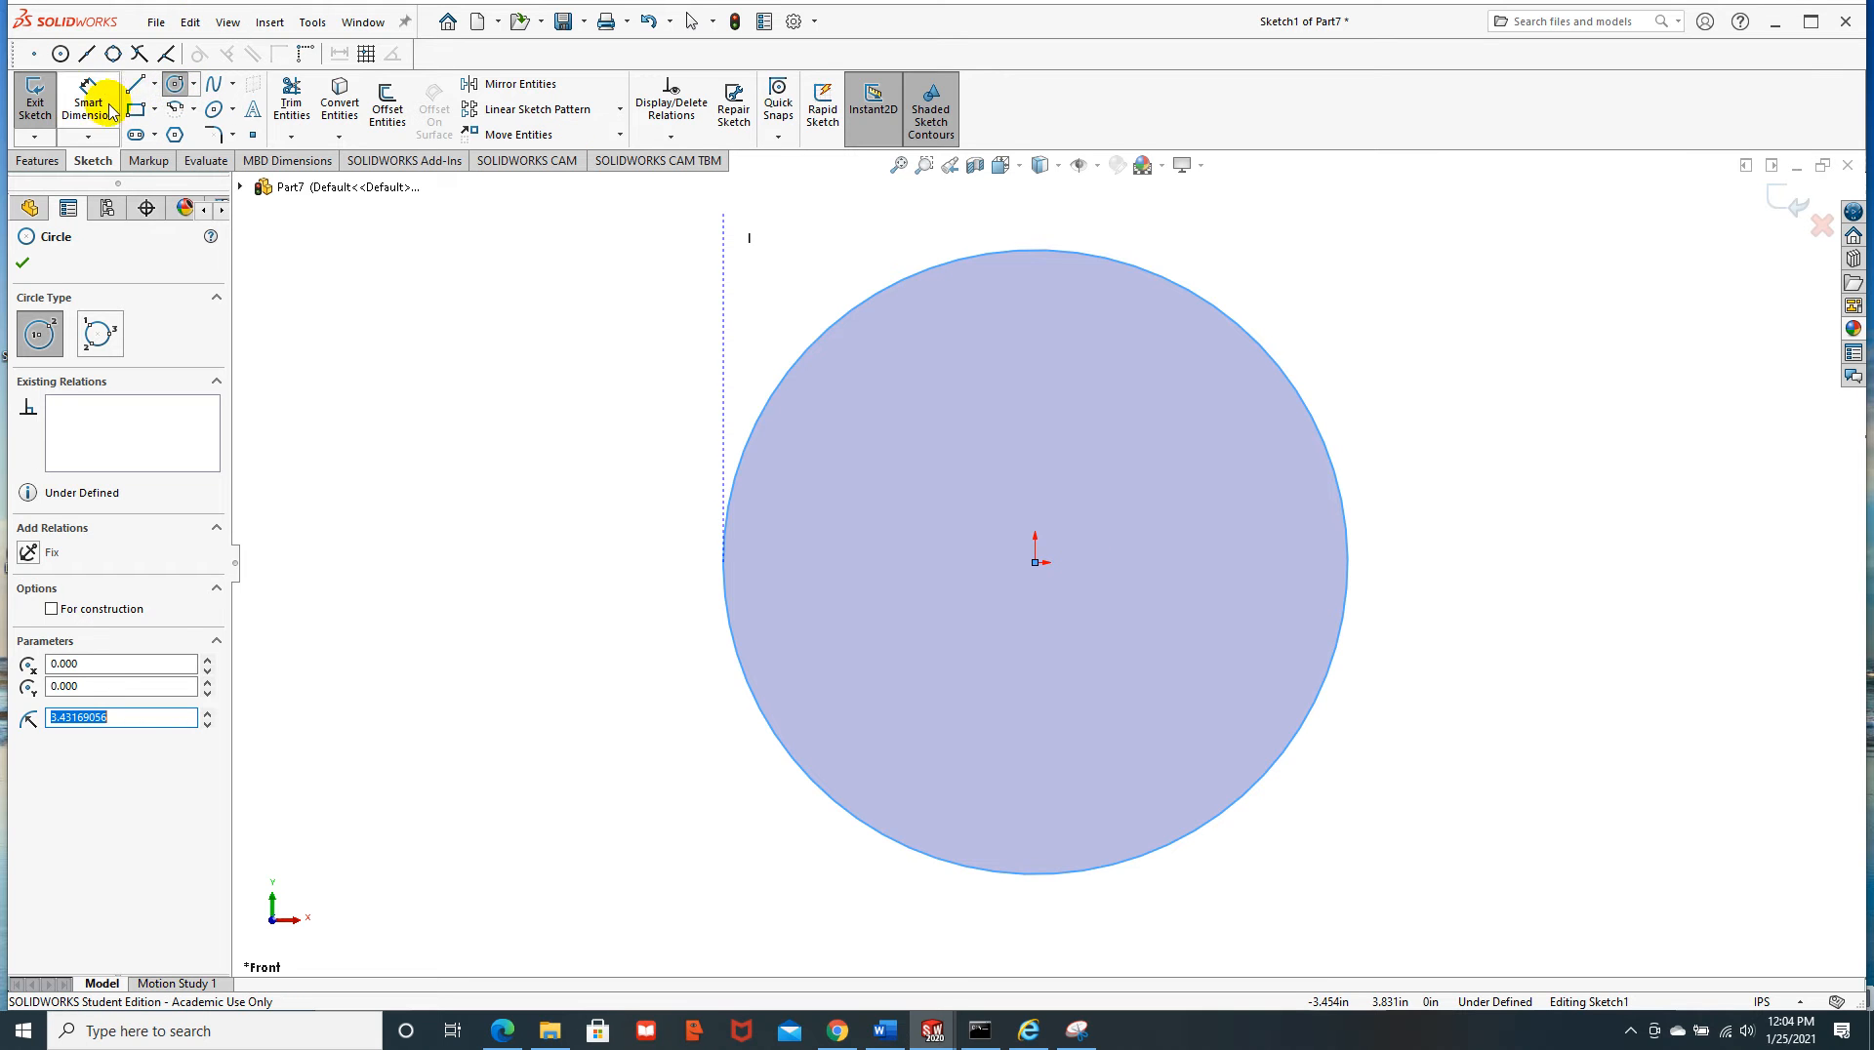
Sketch a smaller concentric circle of about 0.87 in radius centred on the origin
click(173, 87)
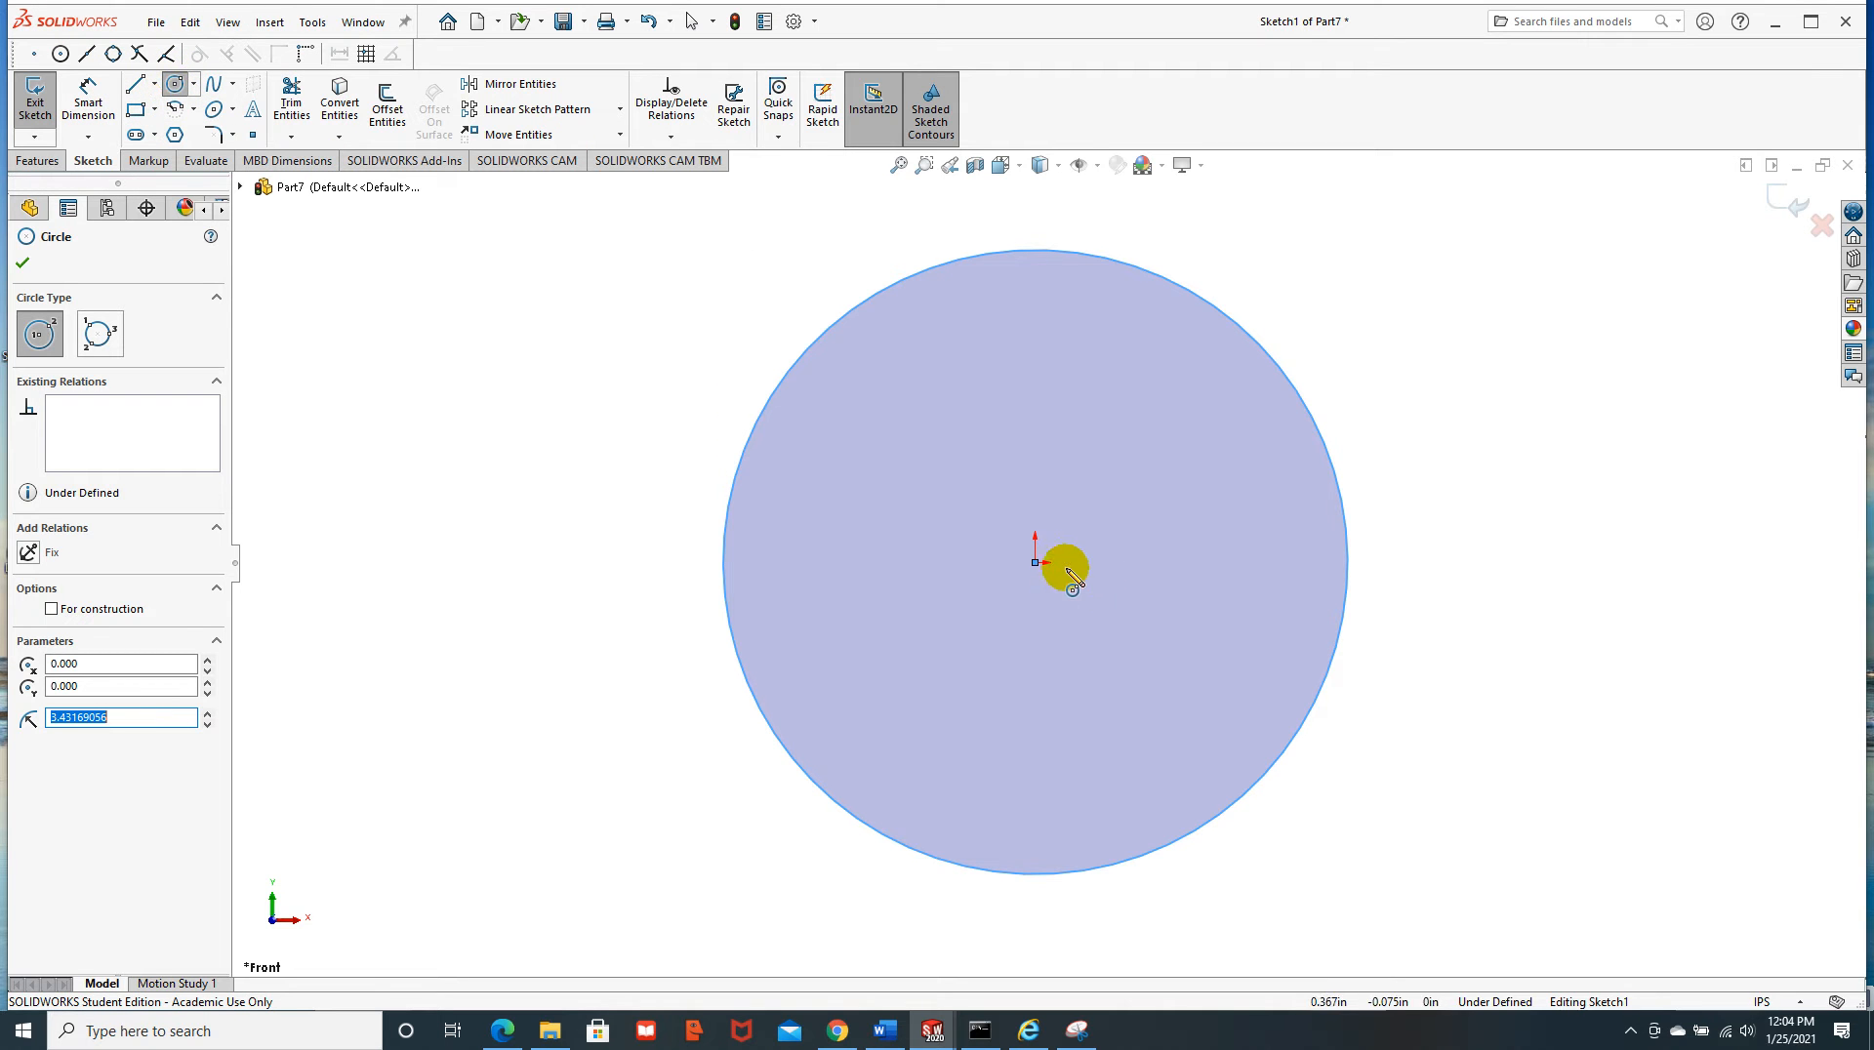
click(1034, 563)
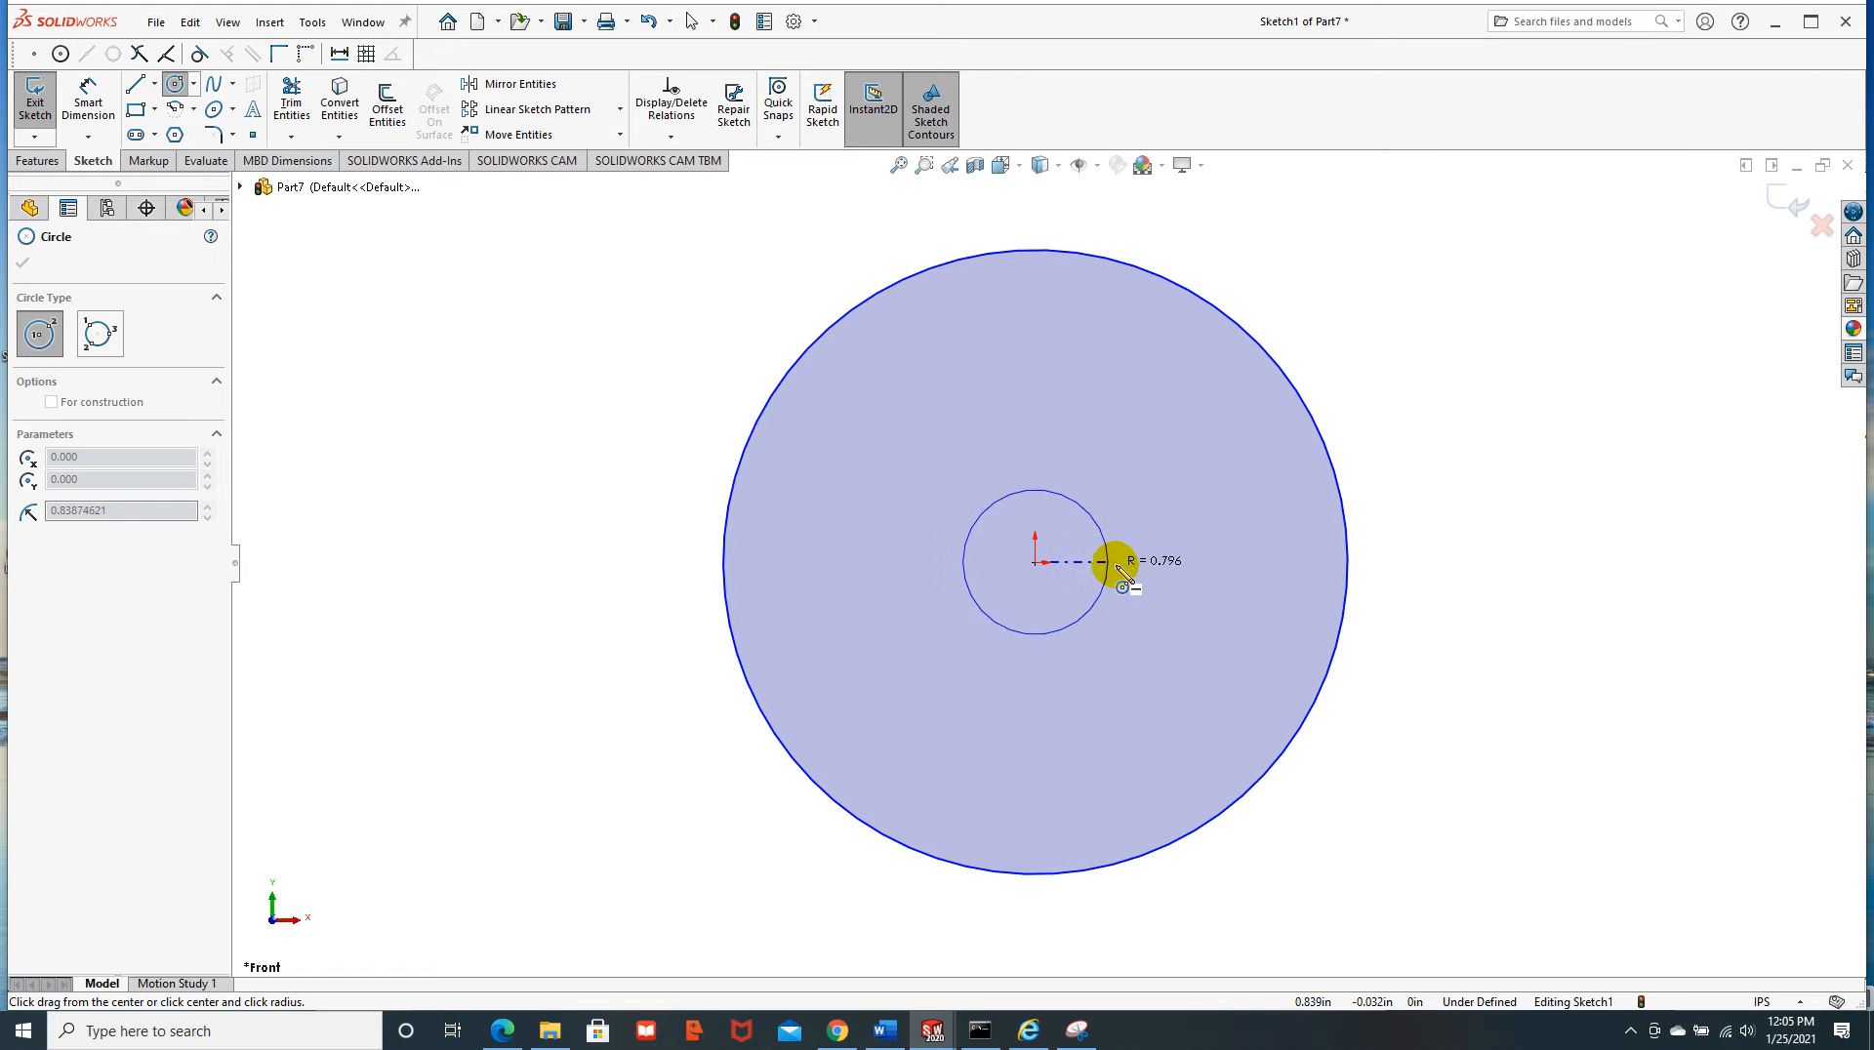
click(1114, 562)
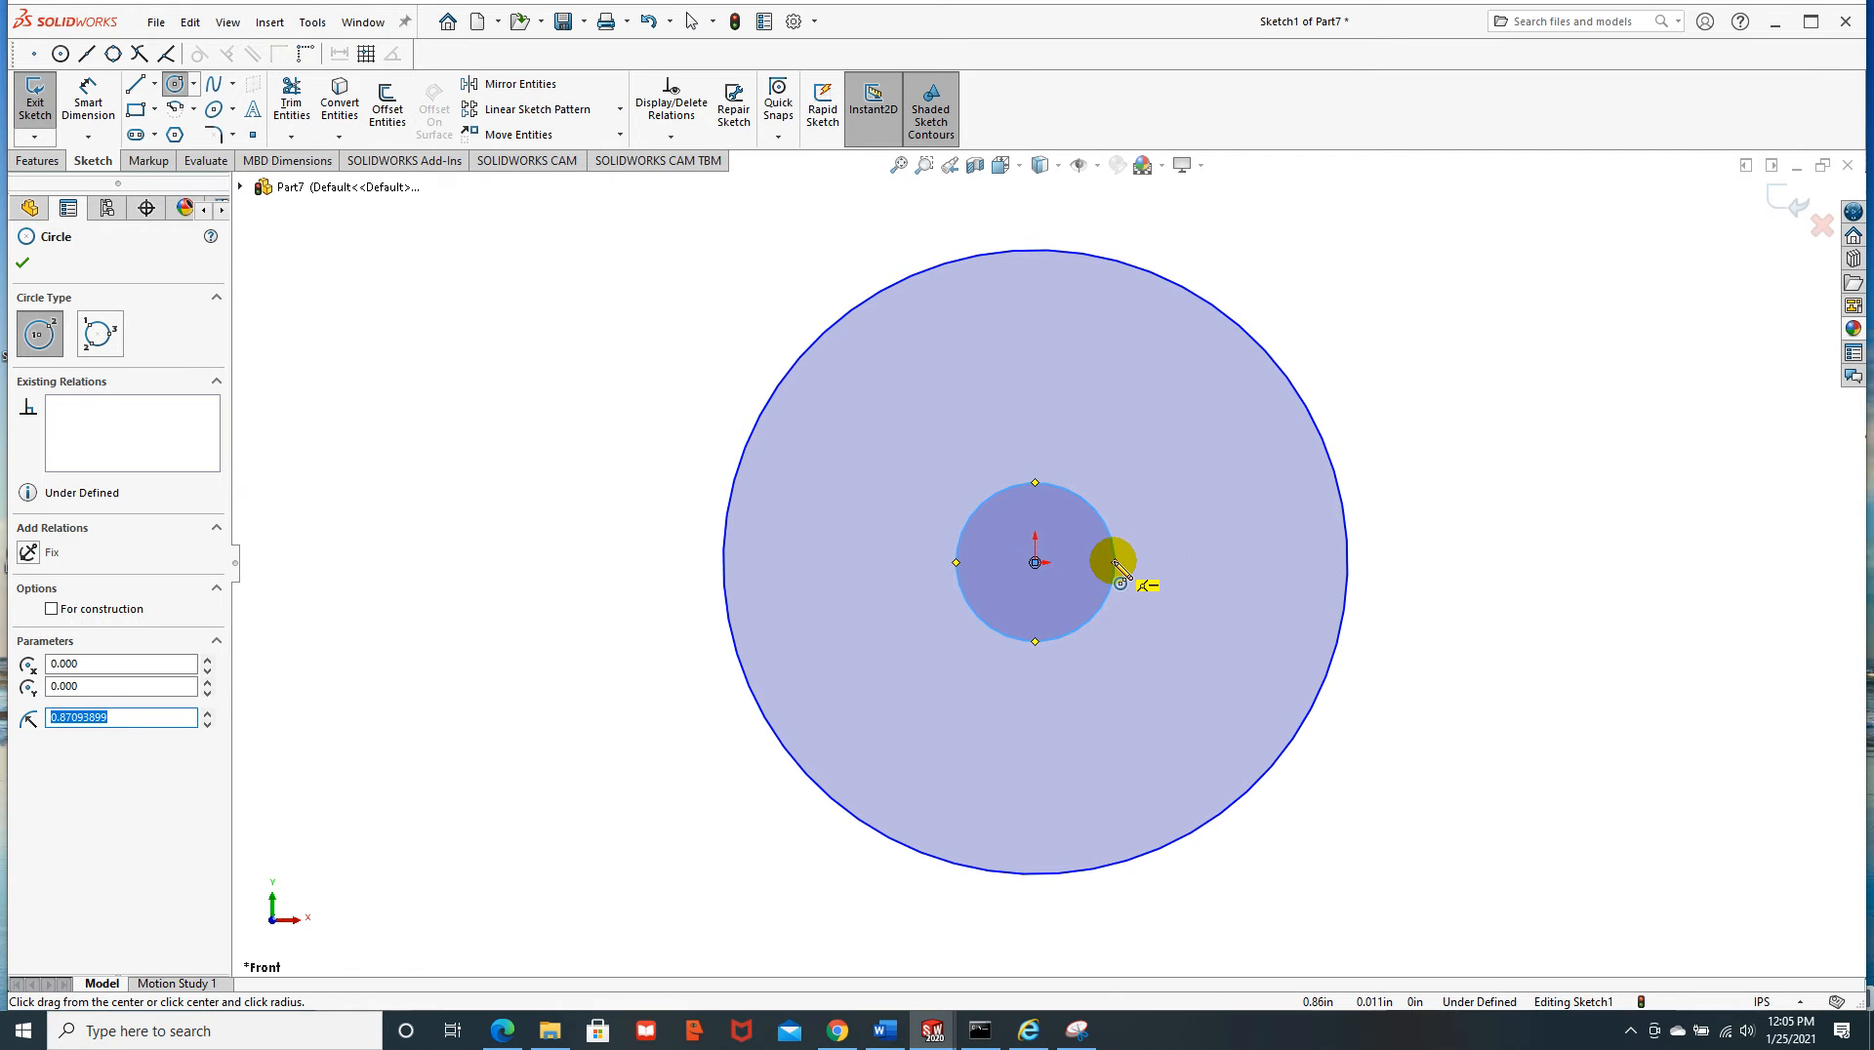
Draw a vertical centerline about 6.95 in long through the origin, from the top to the bottom of the outer circle
click(154, 86)
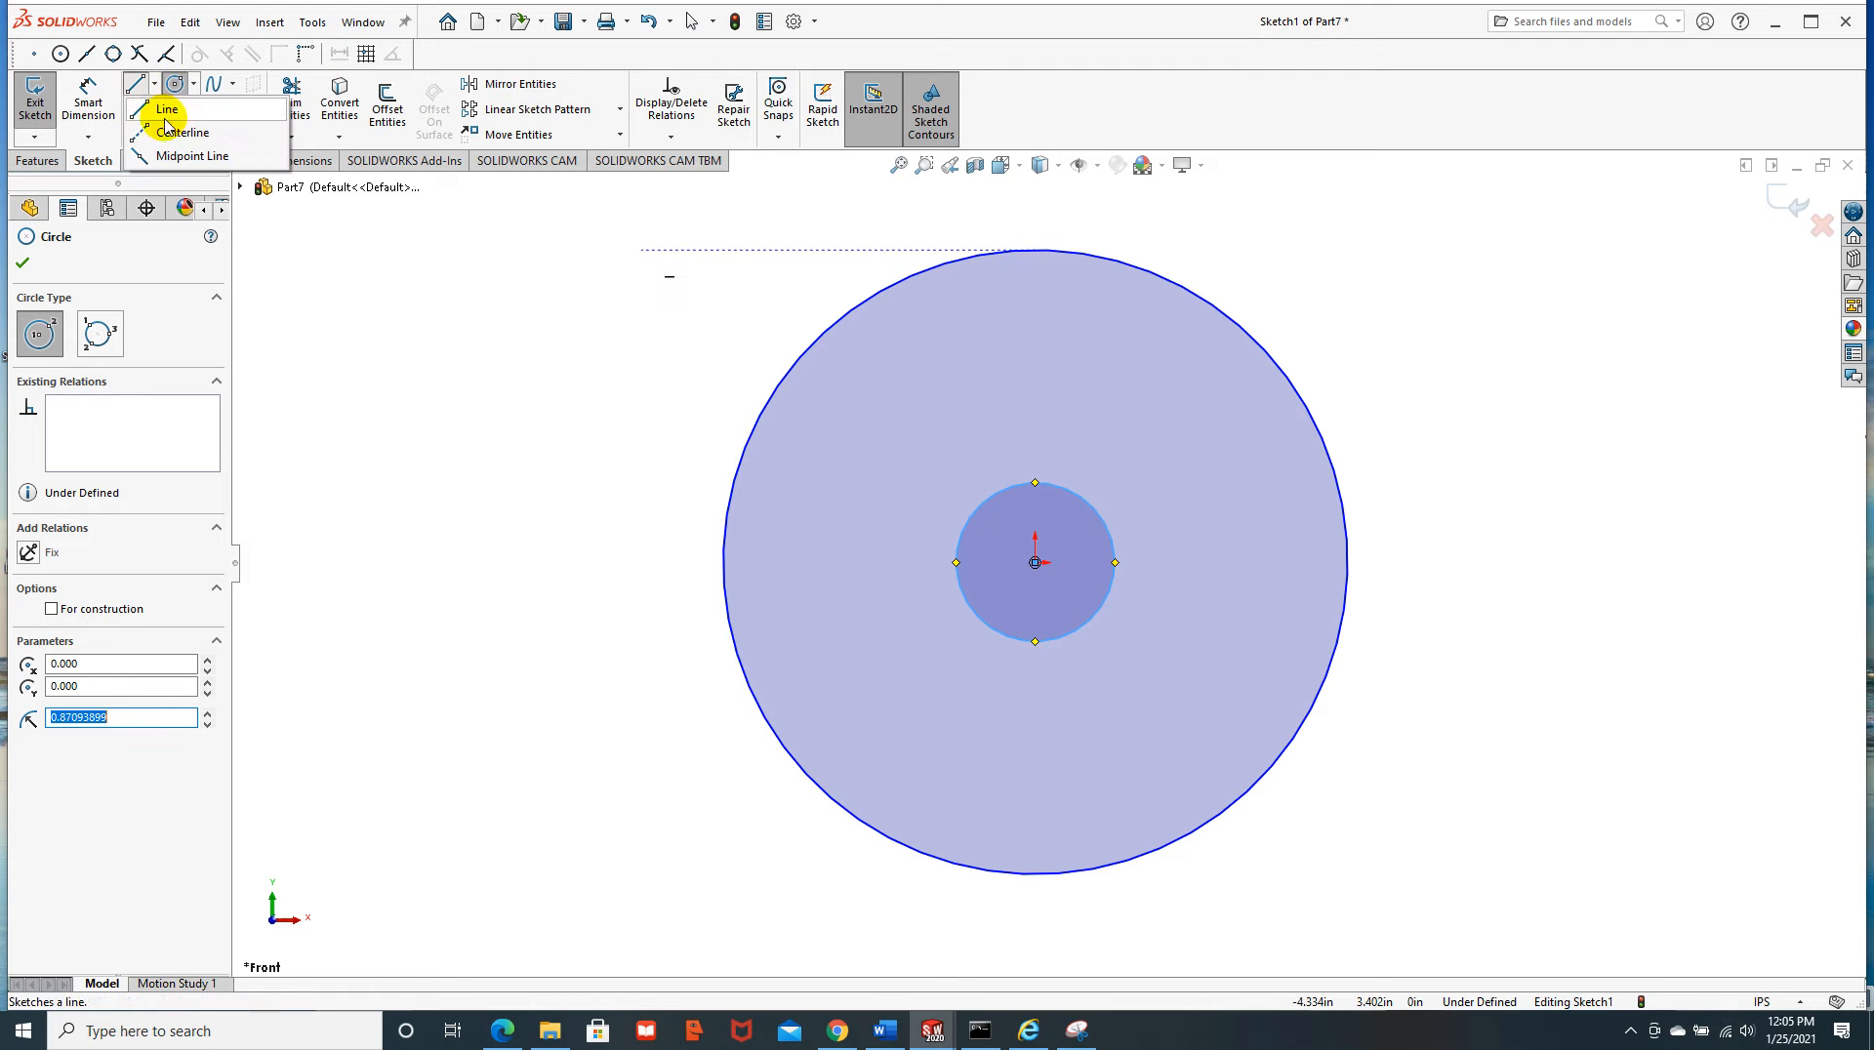
click(161, 123)
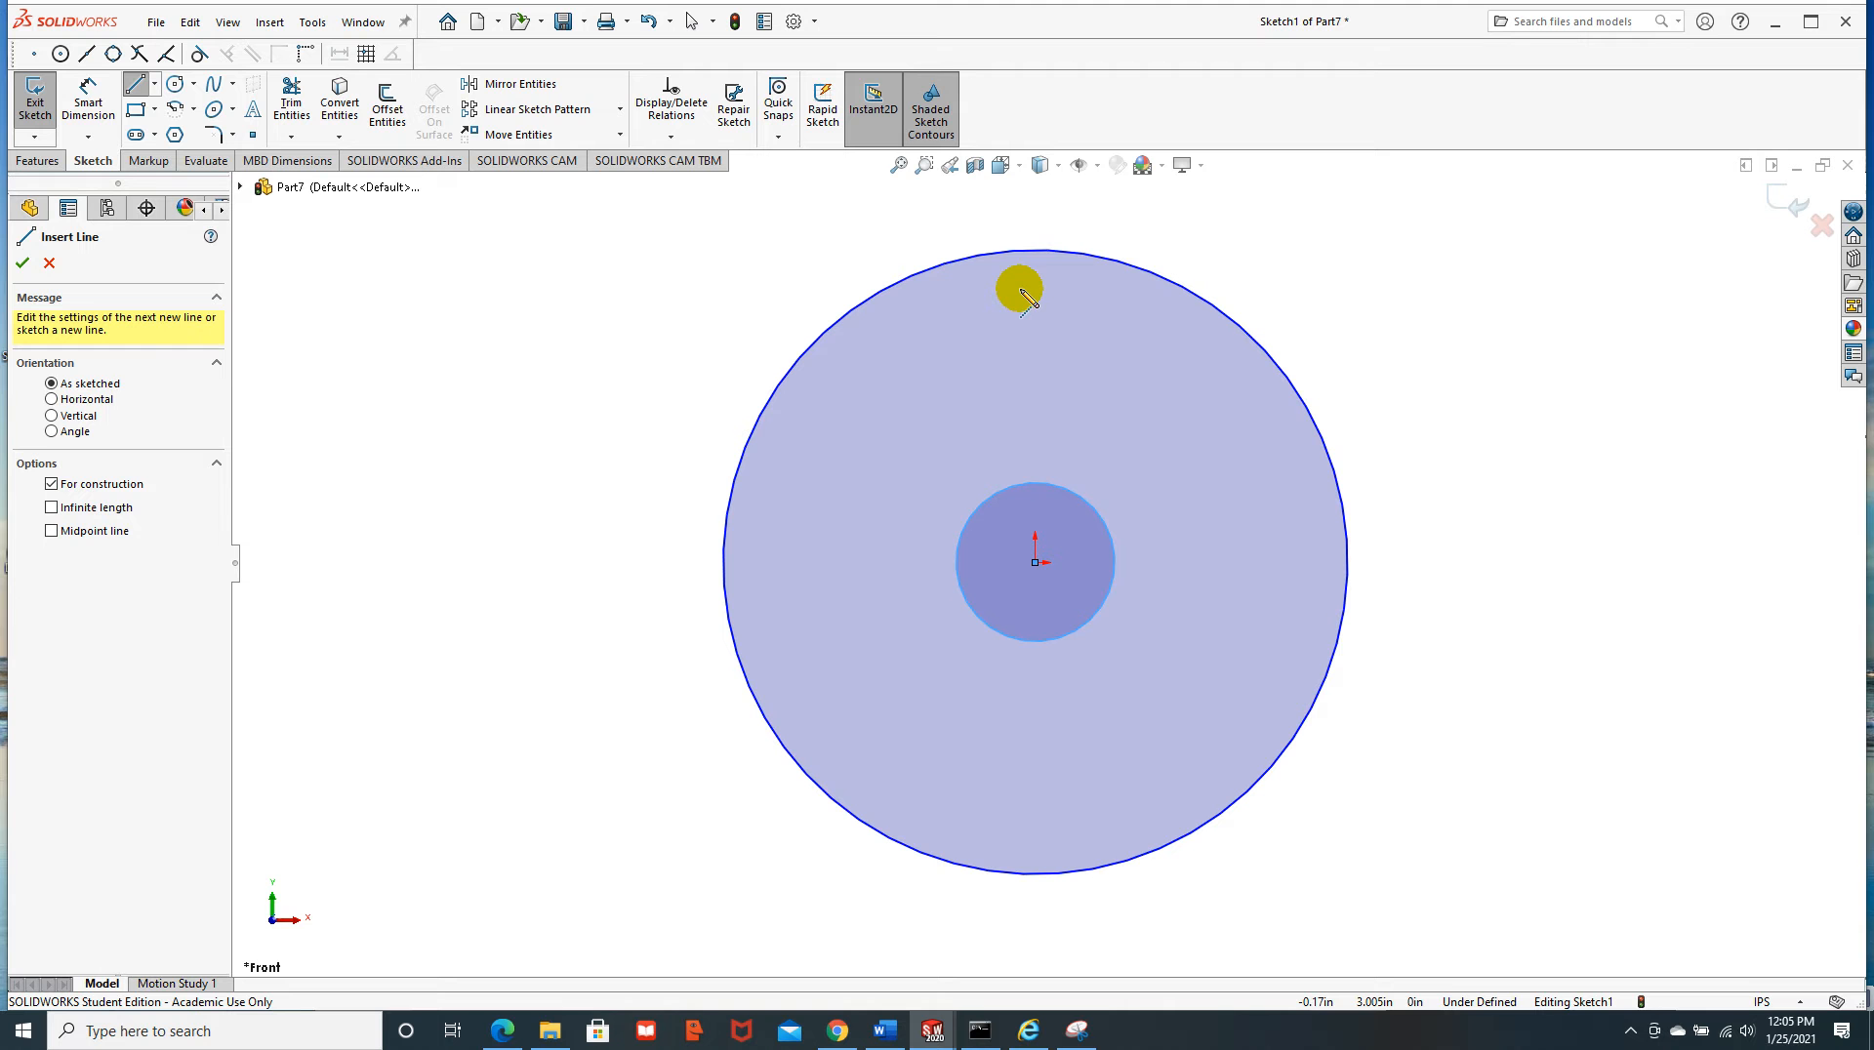
click(1034, 252)
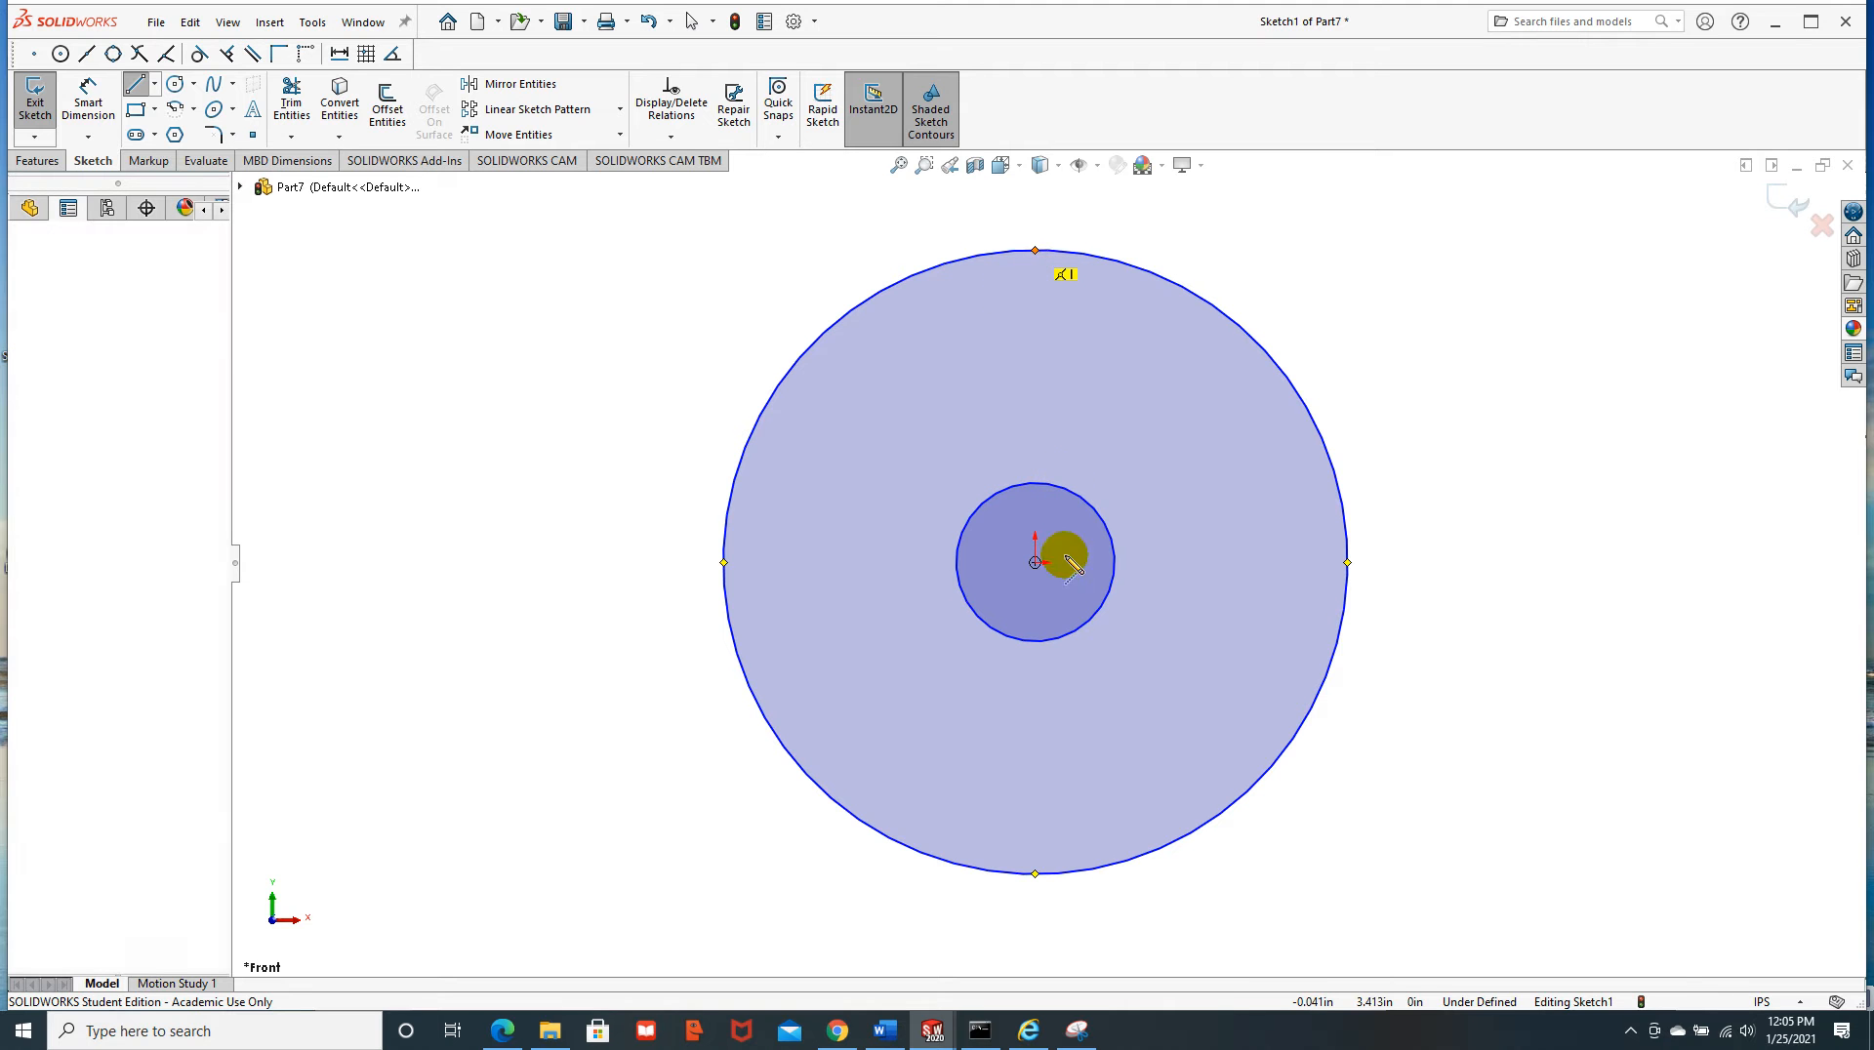
click(1034, 879)
key(Escape)
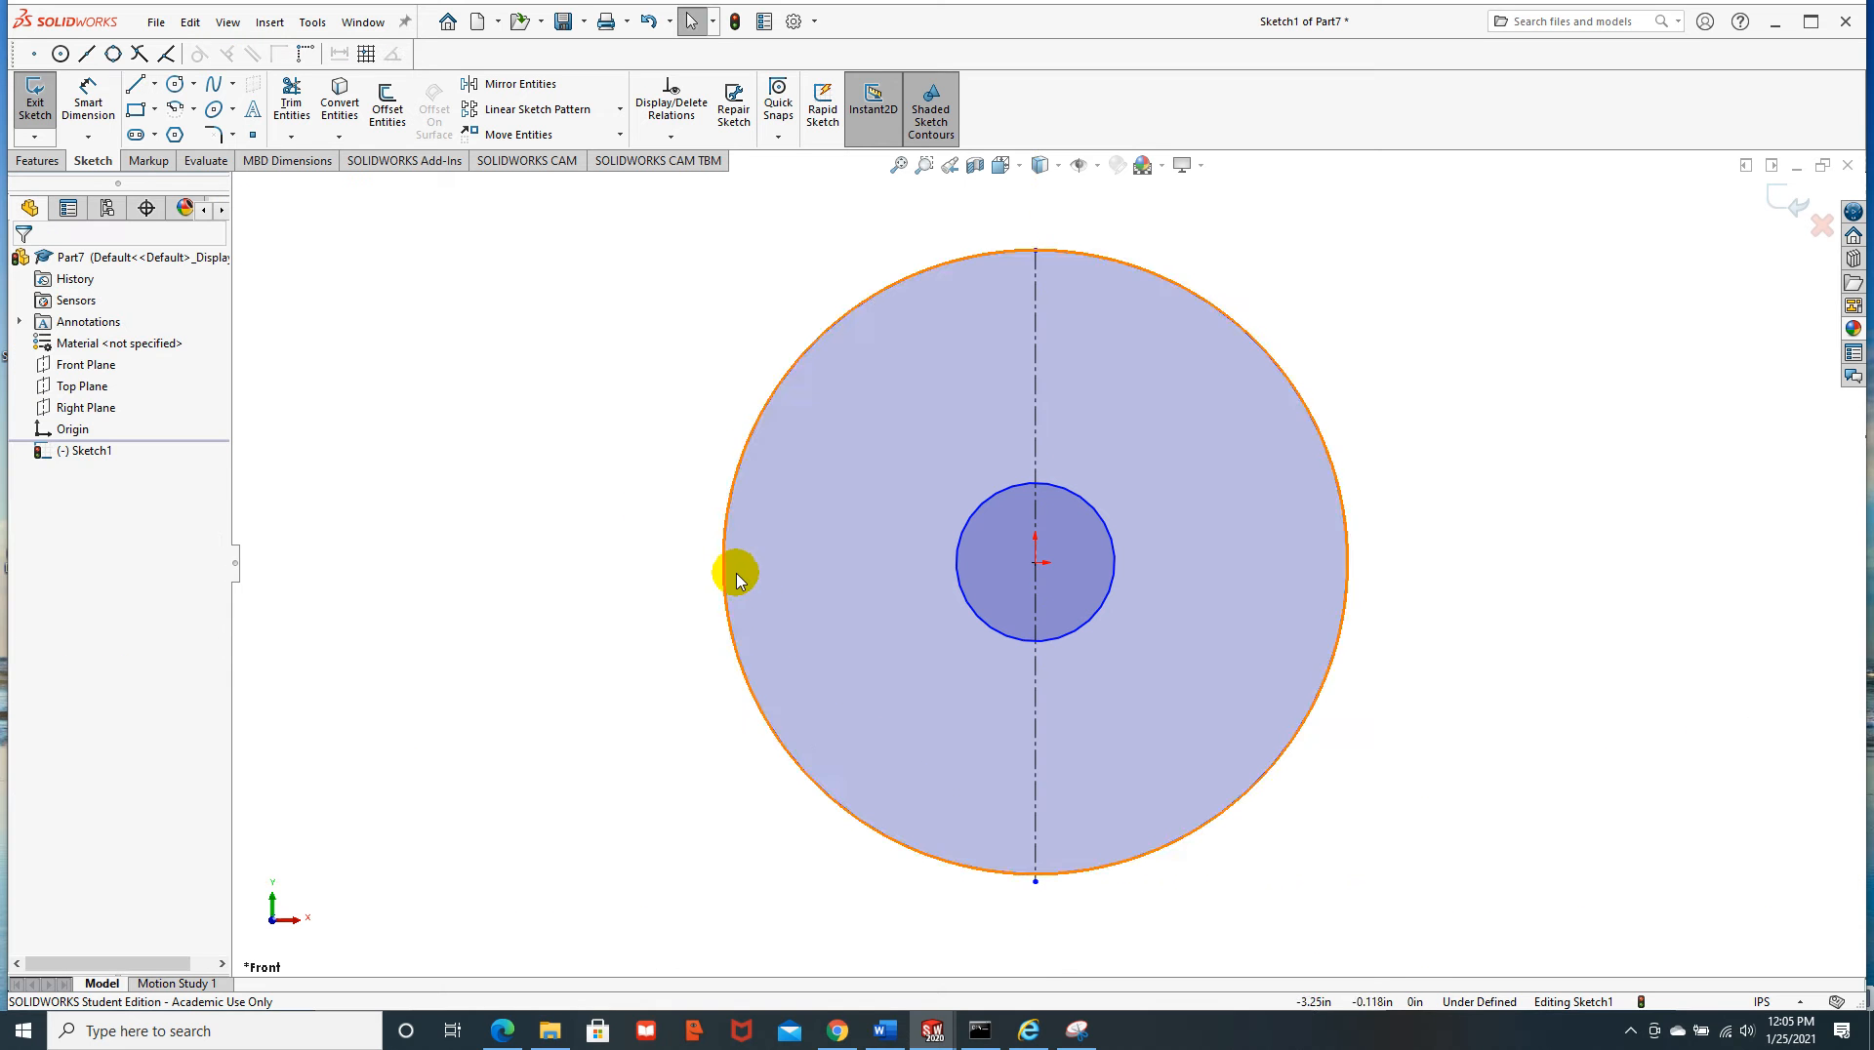
Draw a centerline about 4.21 in long from the origin diagonally up and right, past the outer circle
click(155, 86)
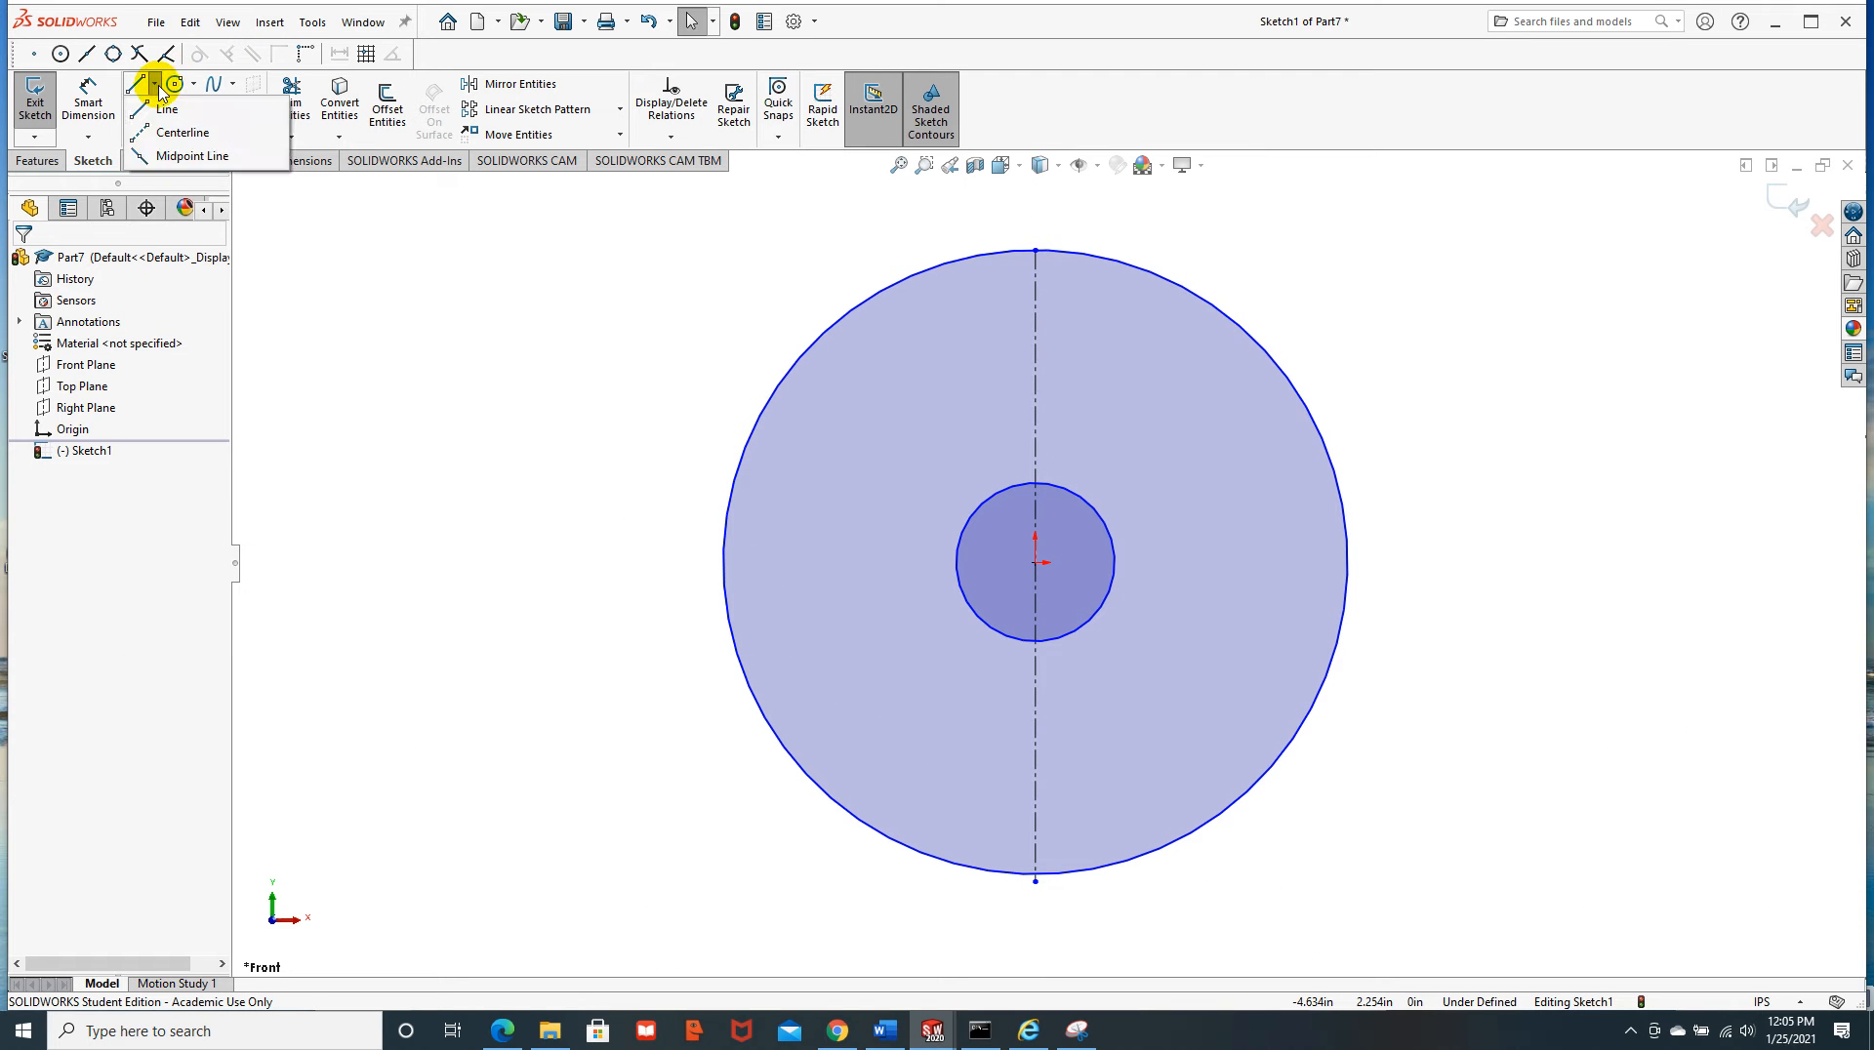
click(158, 134)
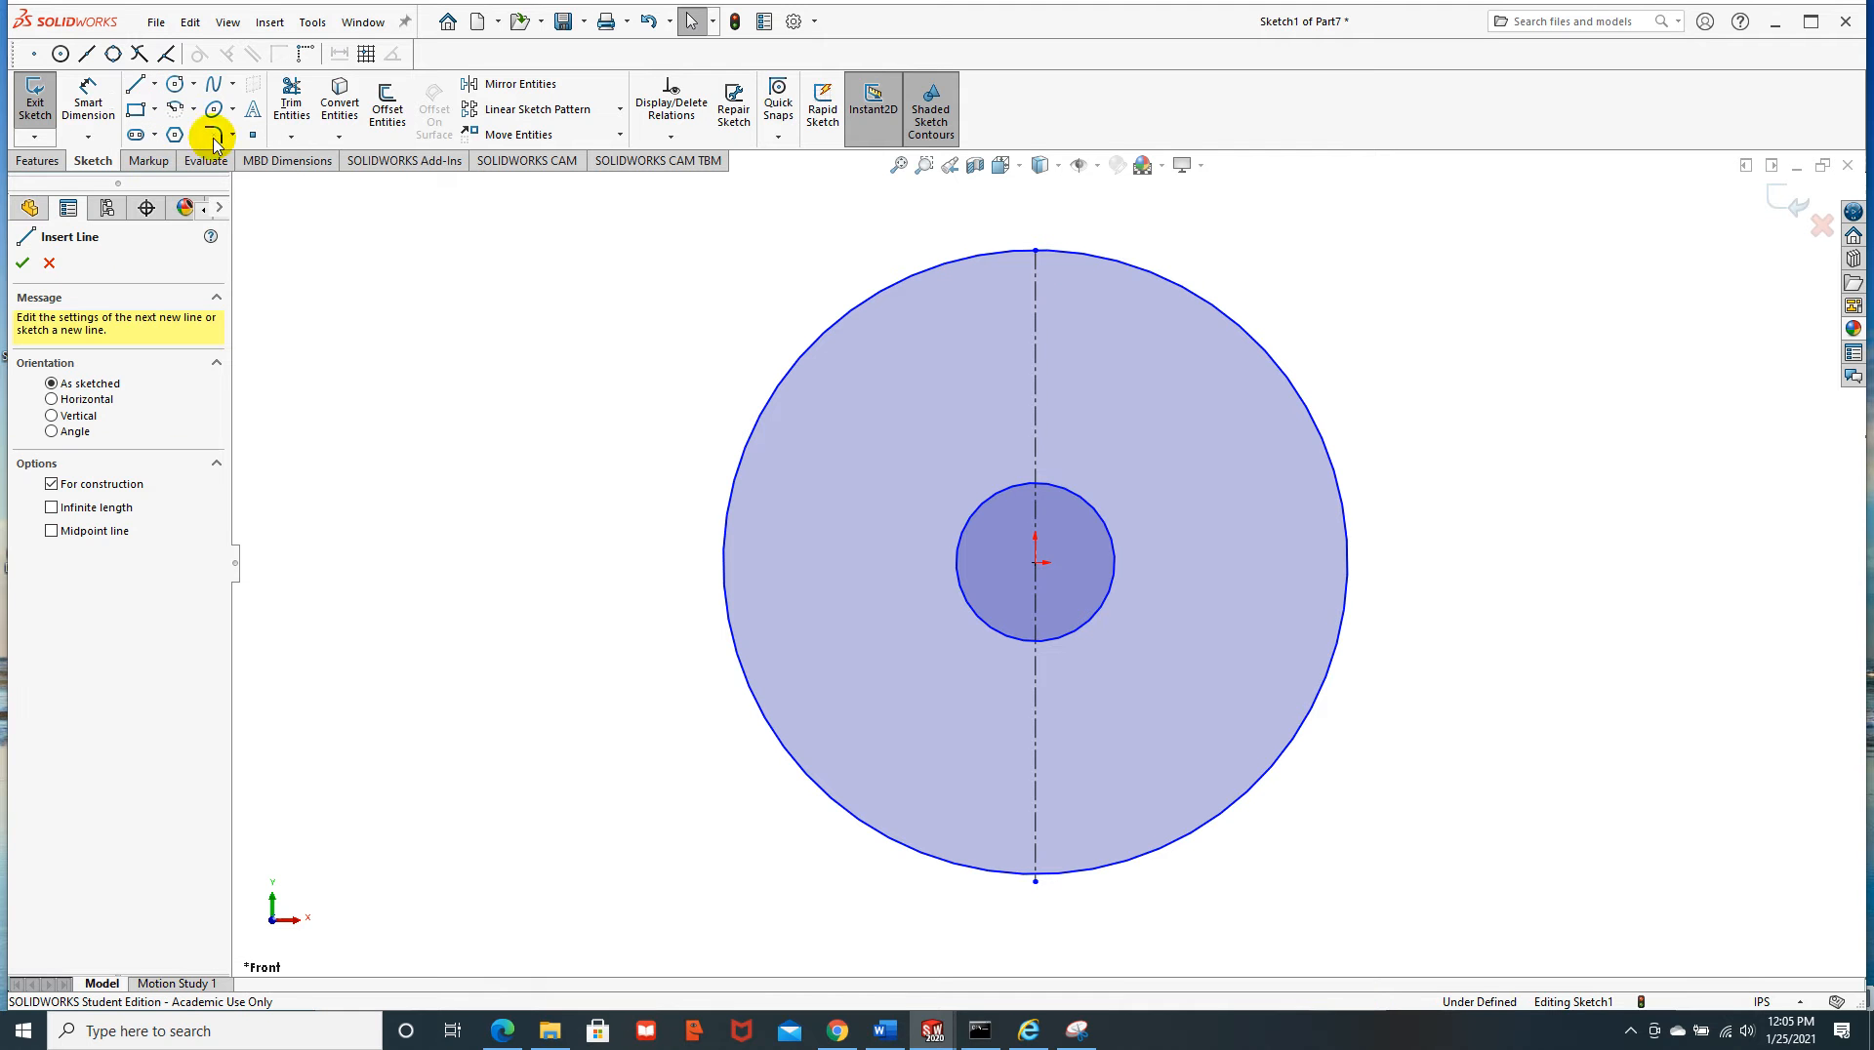
click(1036, 564)
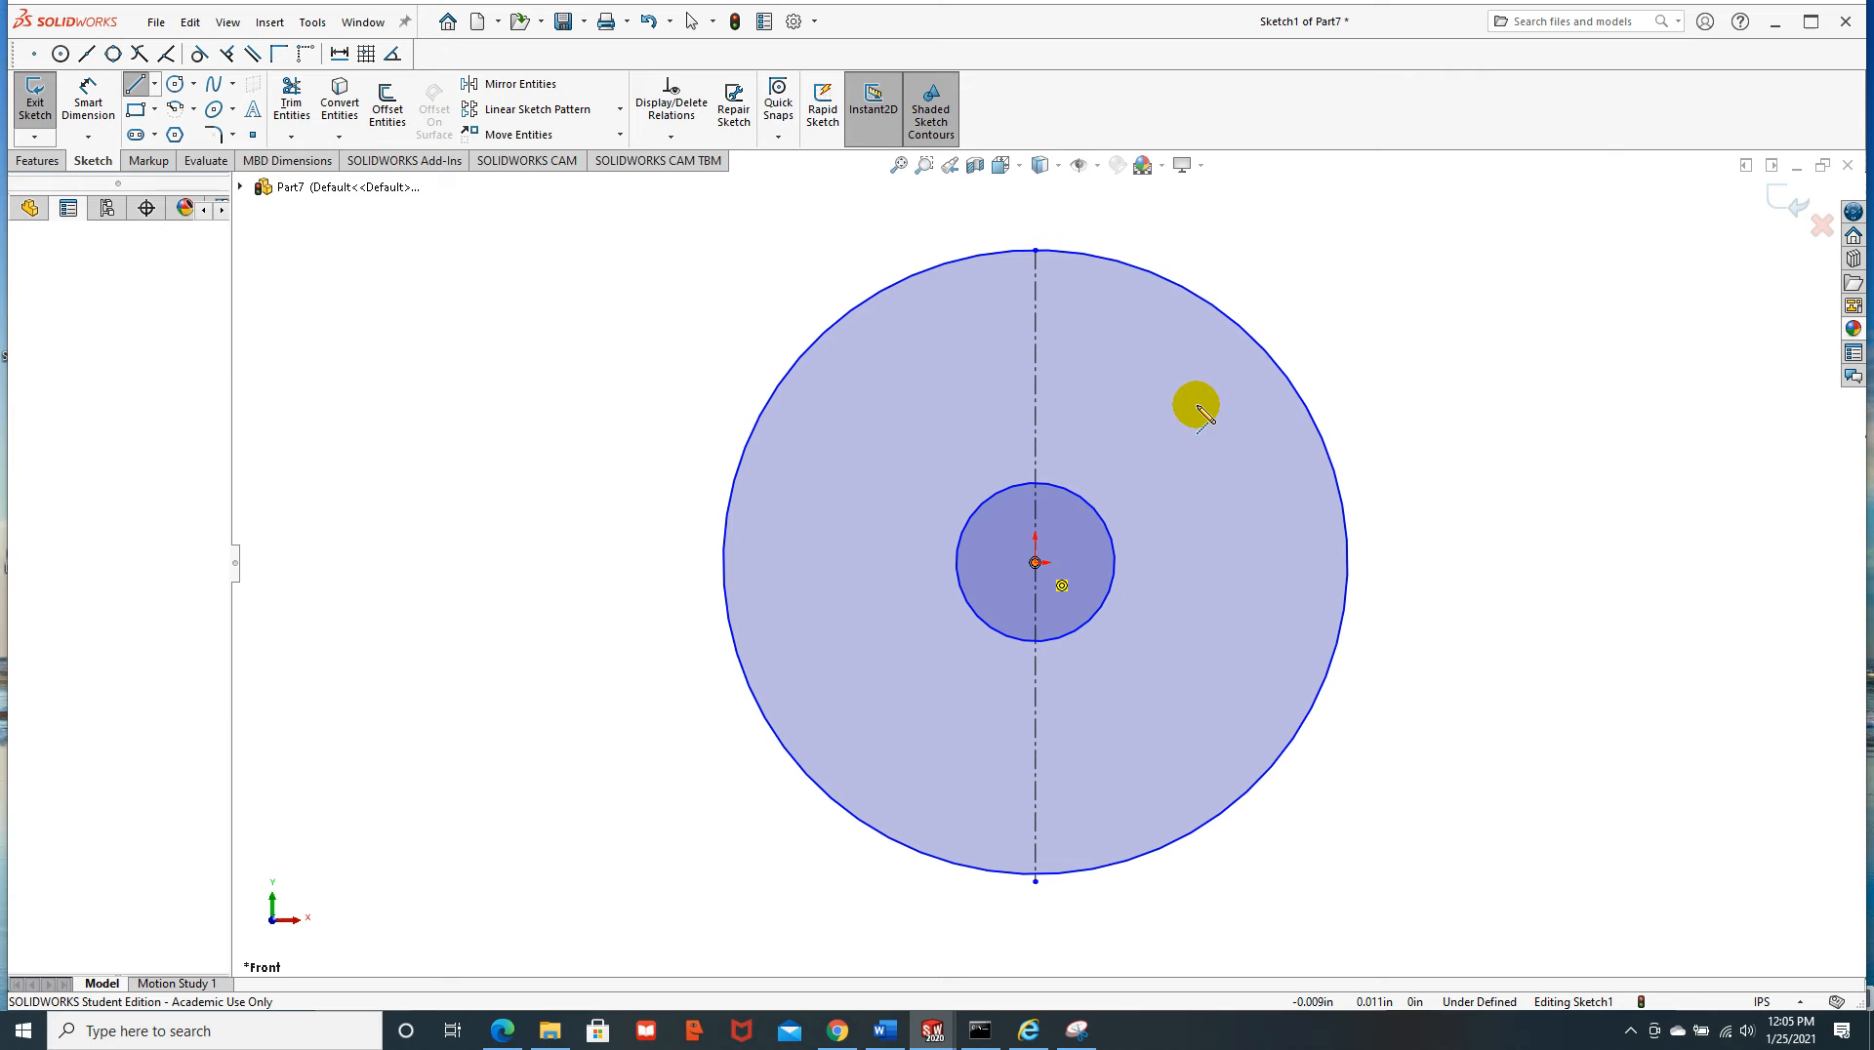
click(1317, 304)
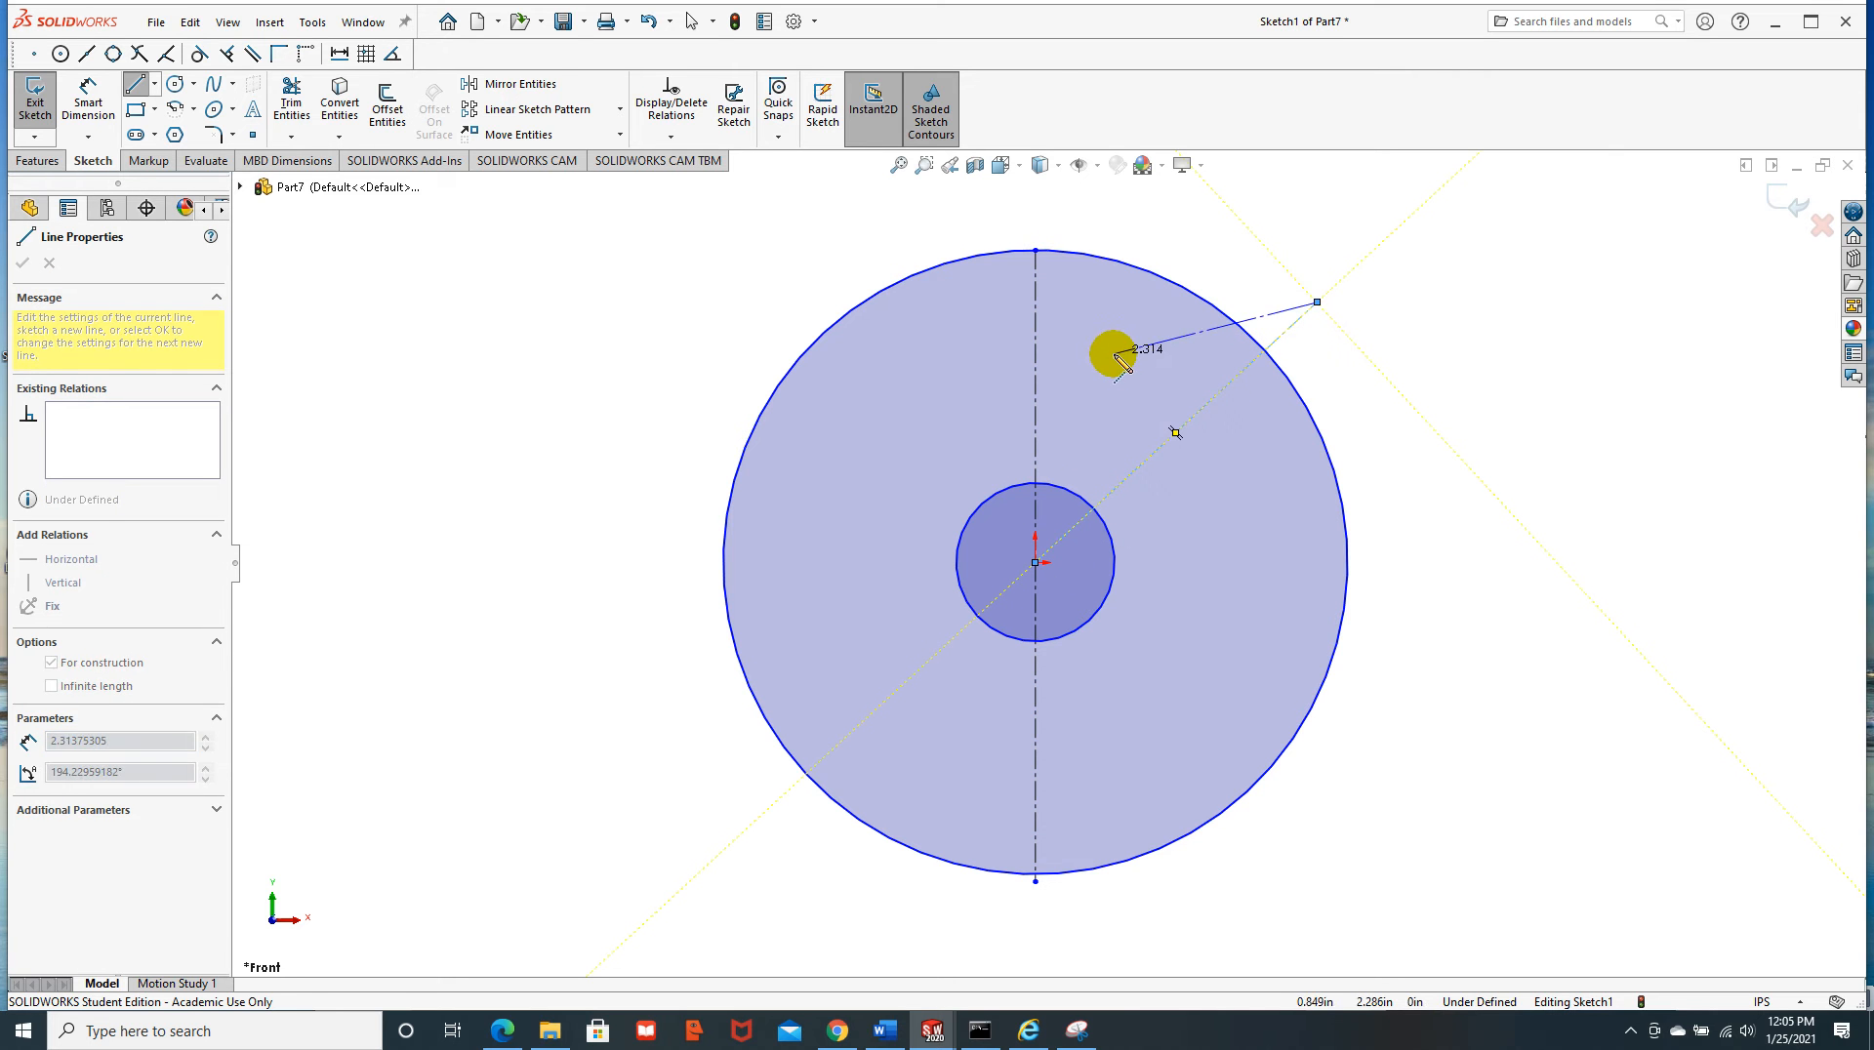
key(Escape)
key(Escape)
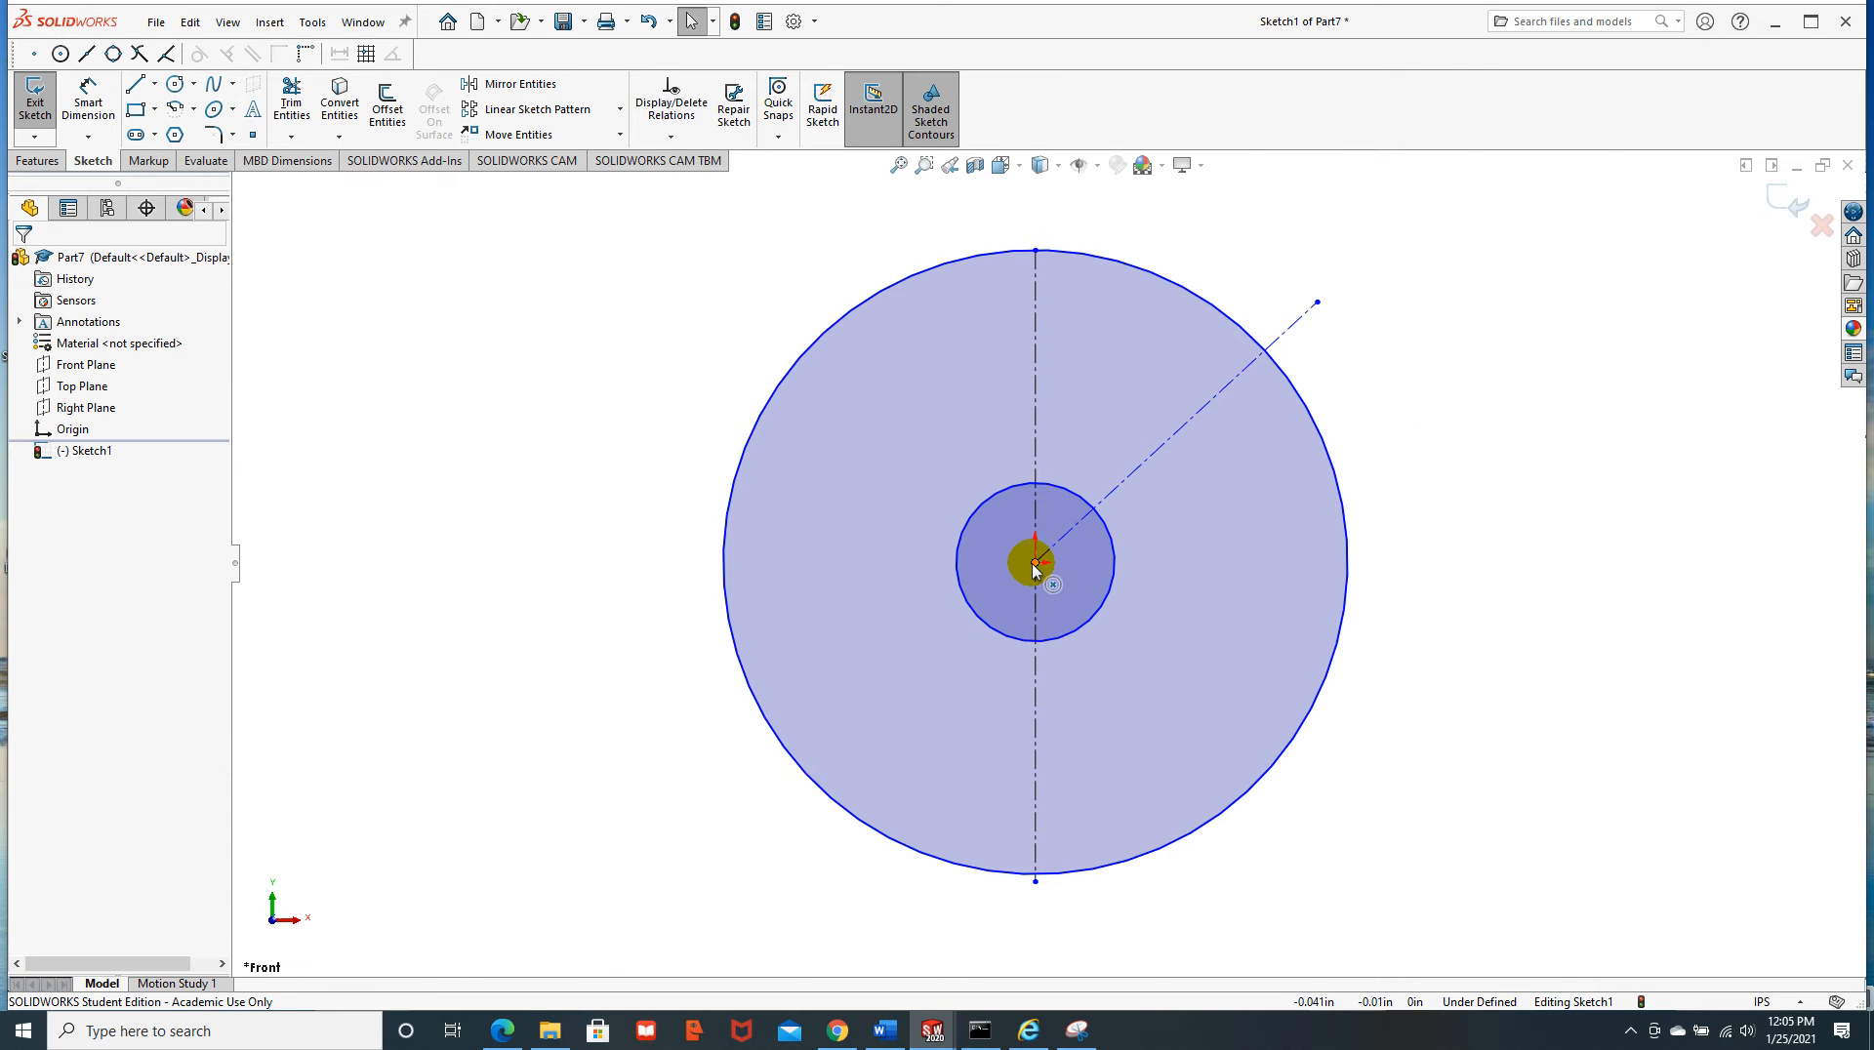
Draw a centerline about 4.44 in long from the origin diagonally up and left, past the outer circle
click(824, 359)
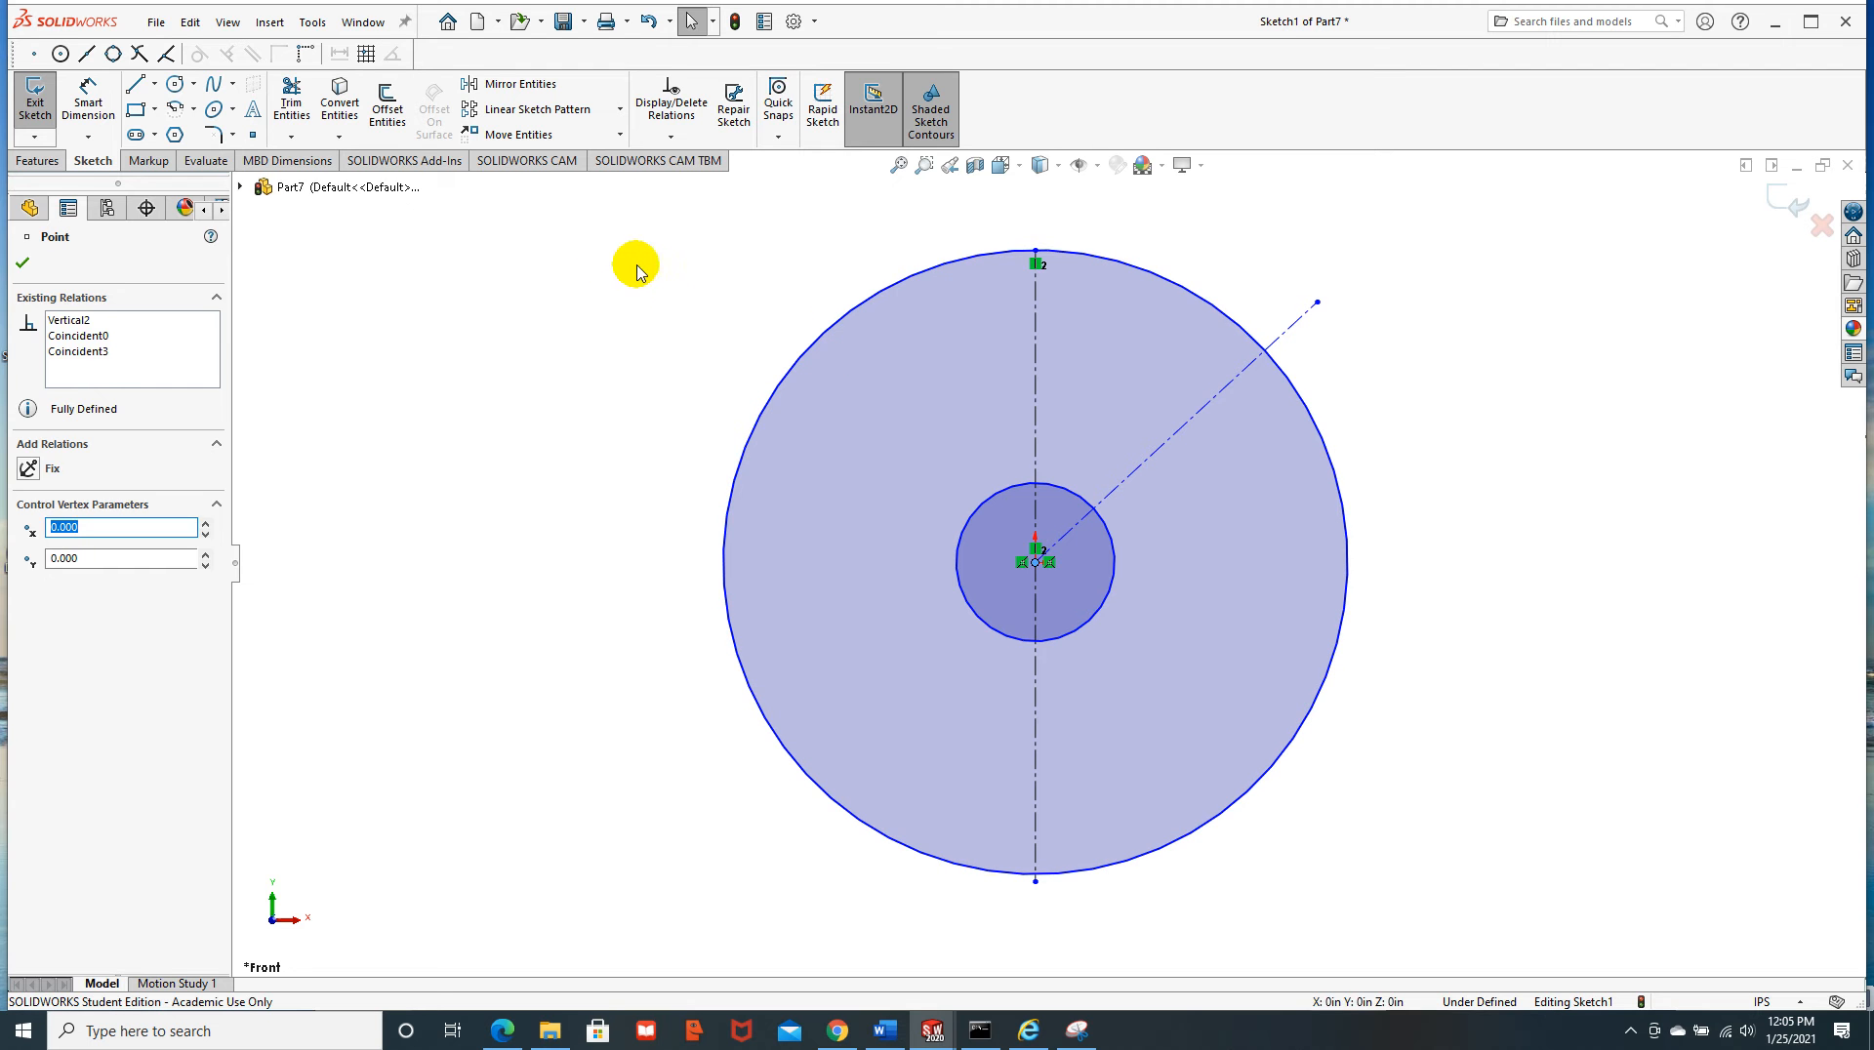
key(Escape)
click(155, 84)
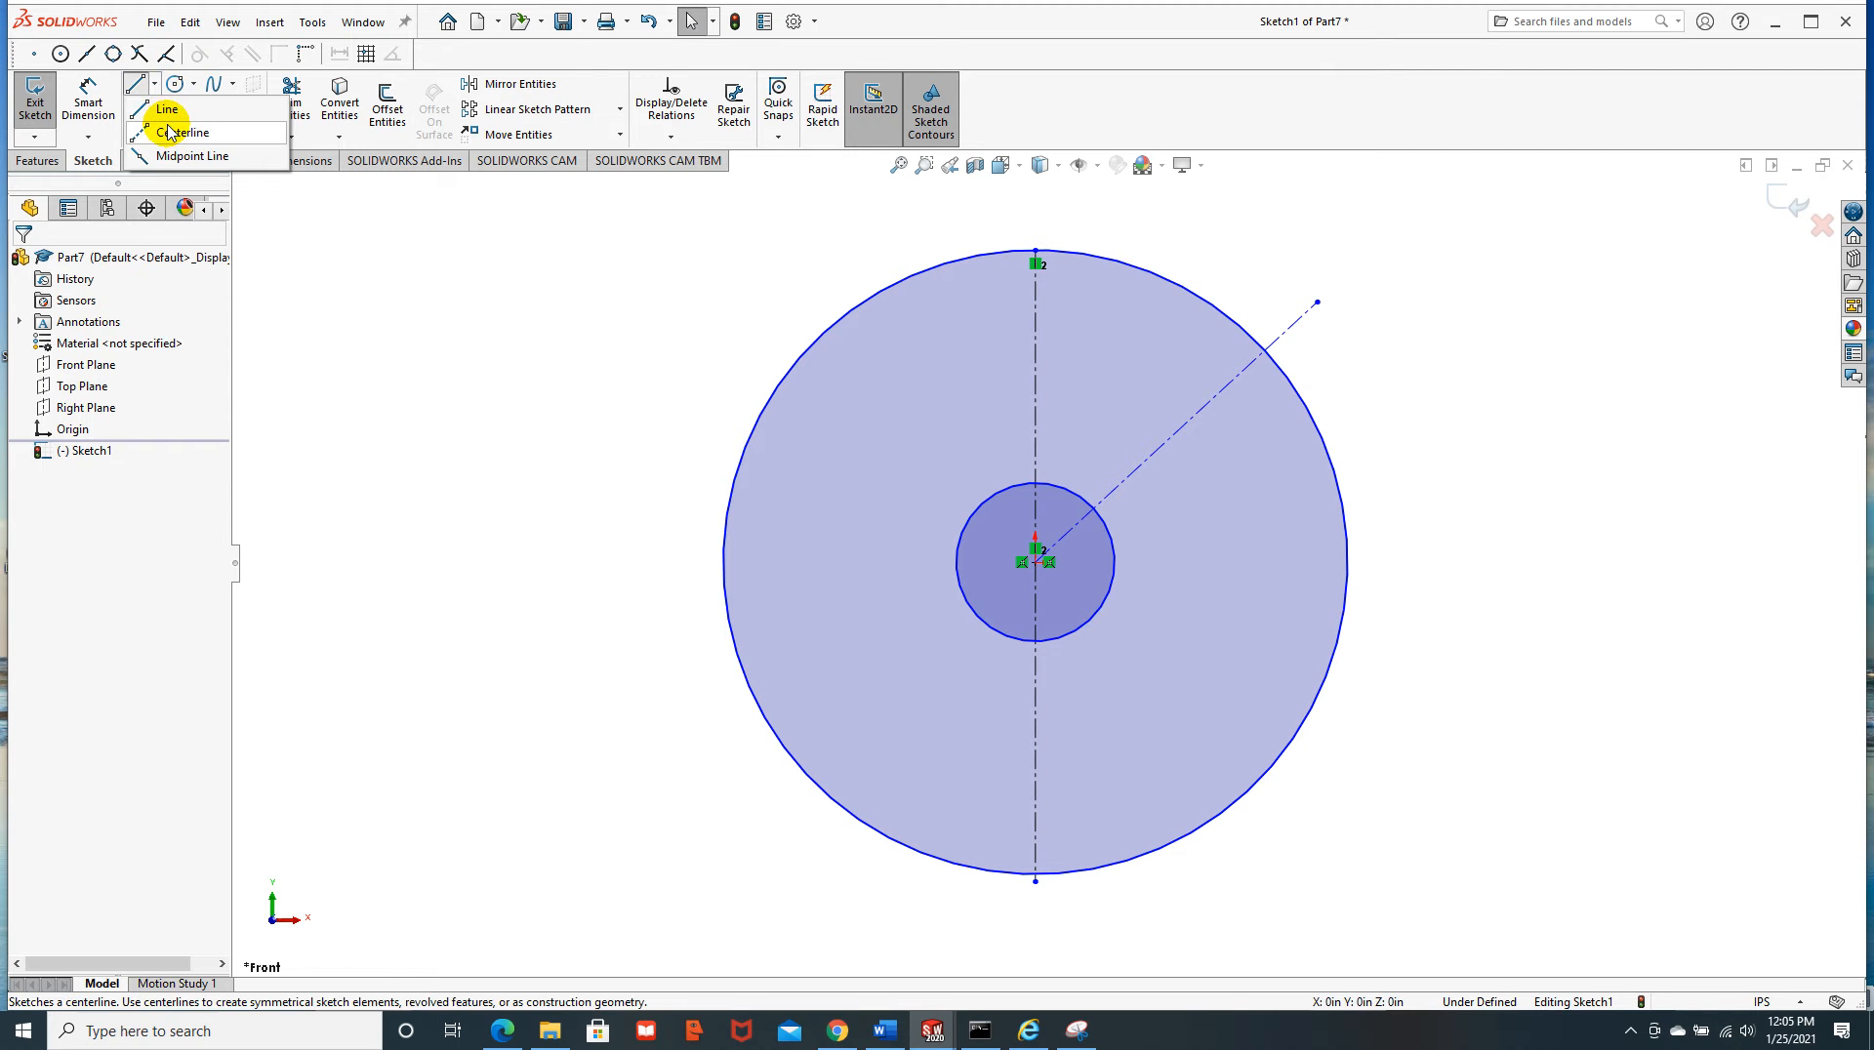
click(1035, 563)
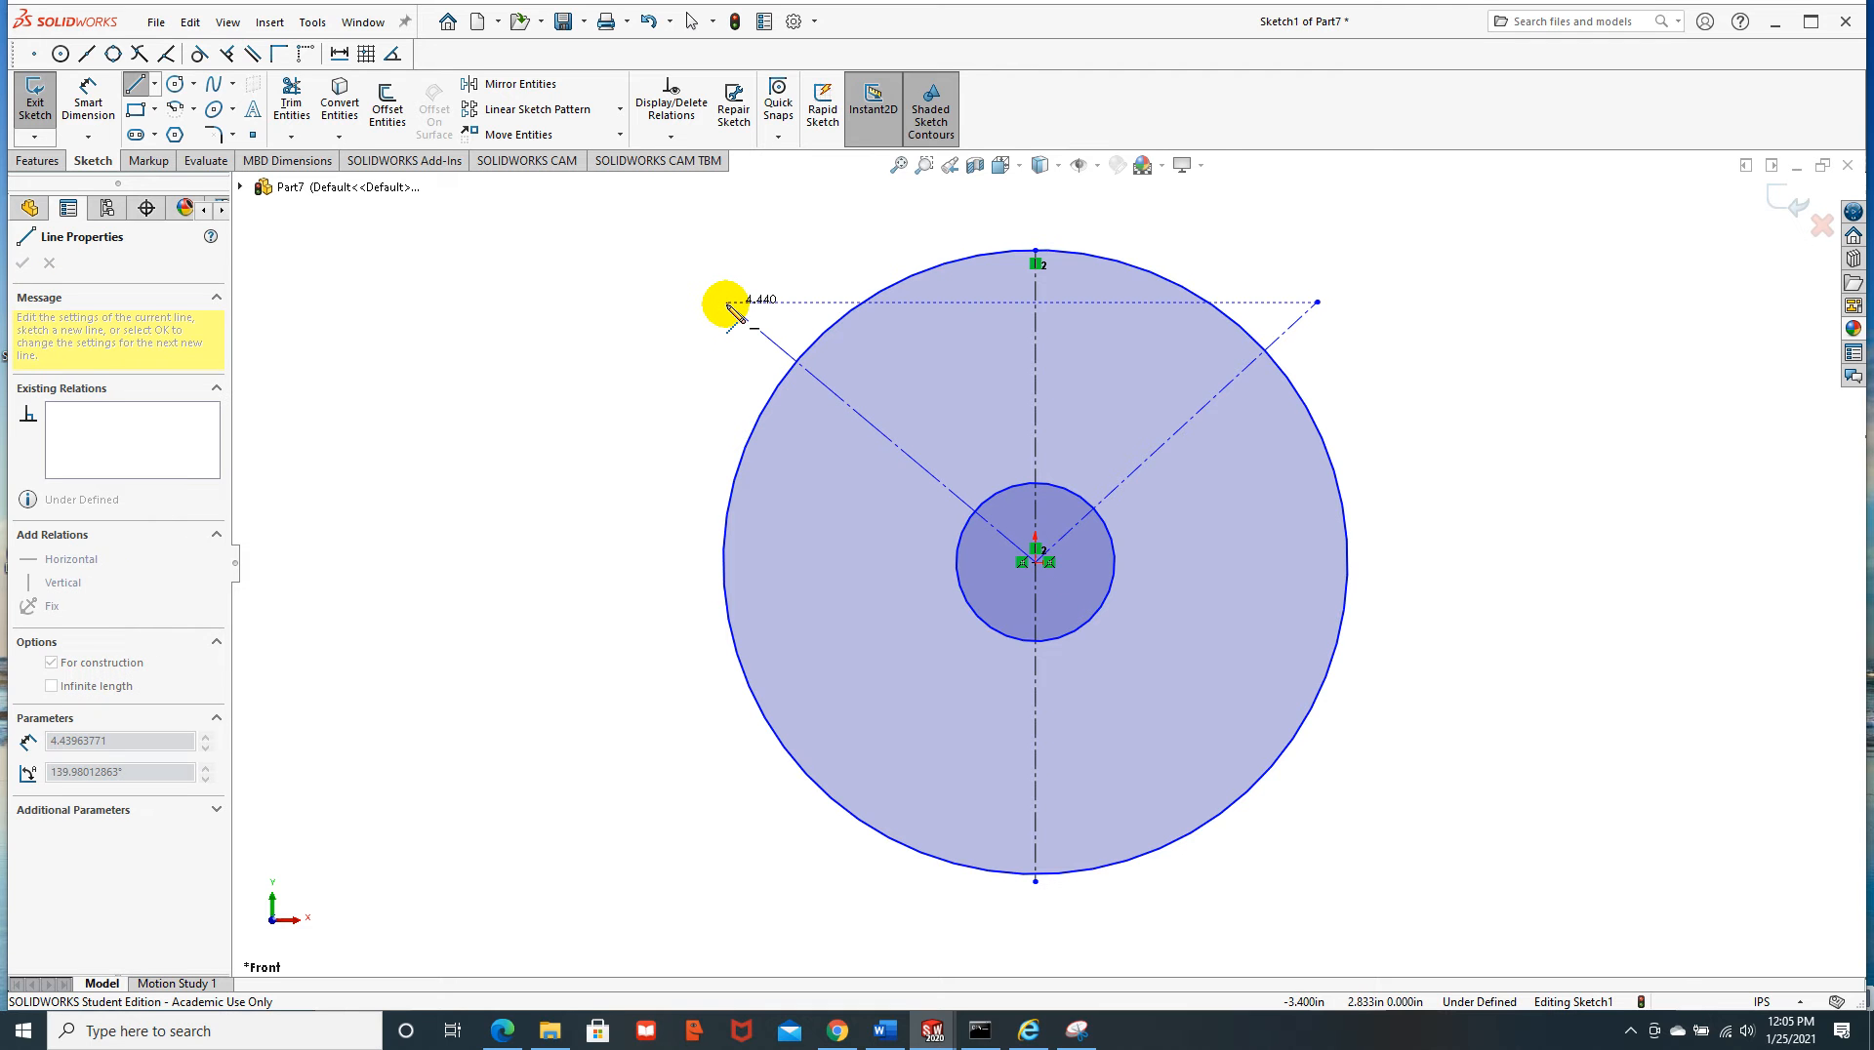
click(728, 306)
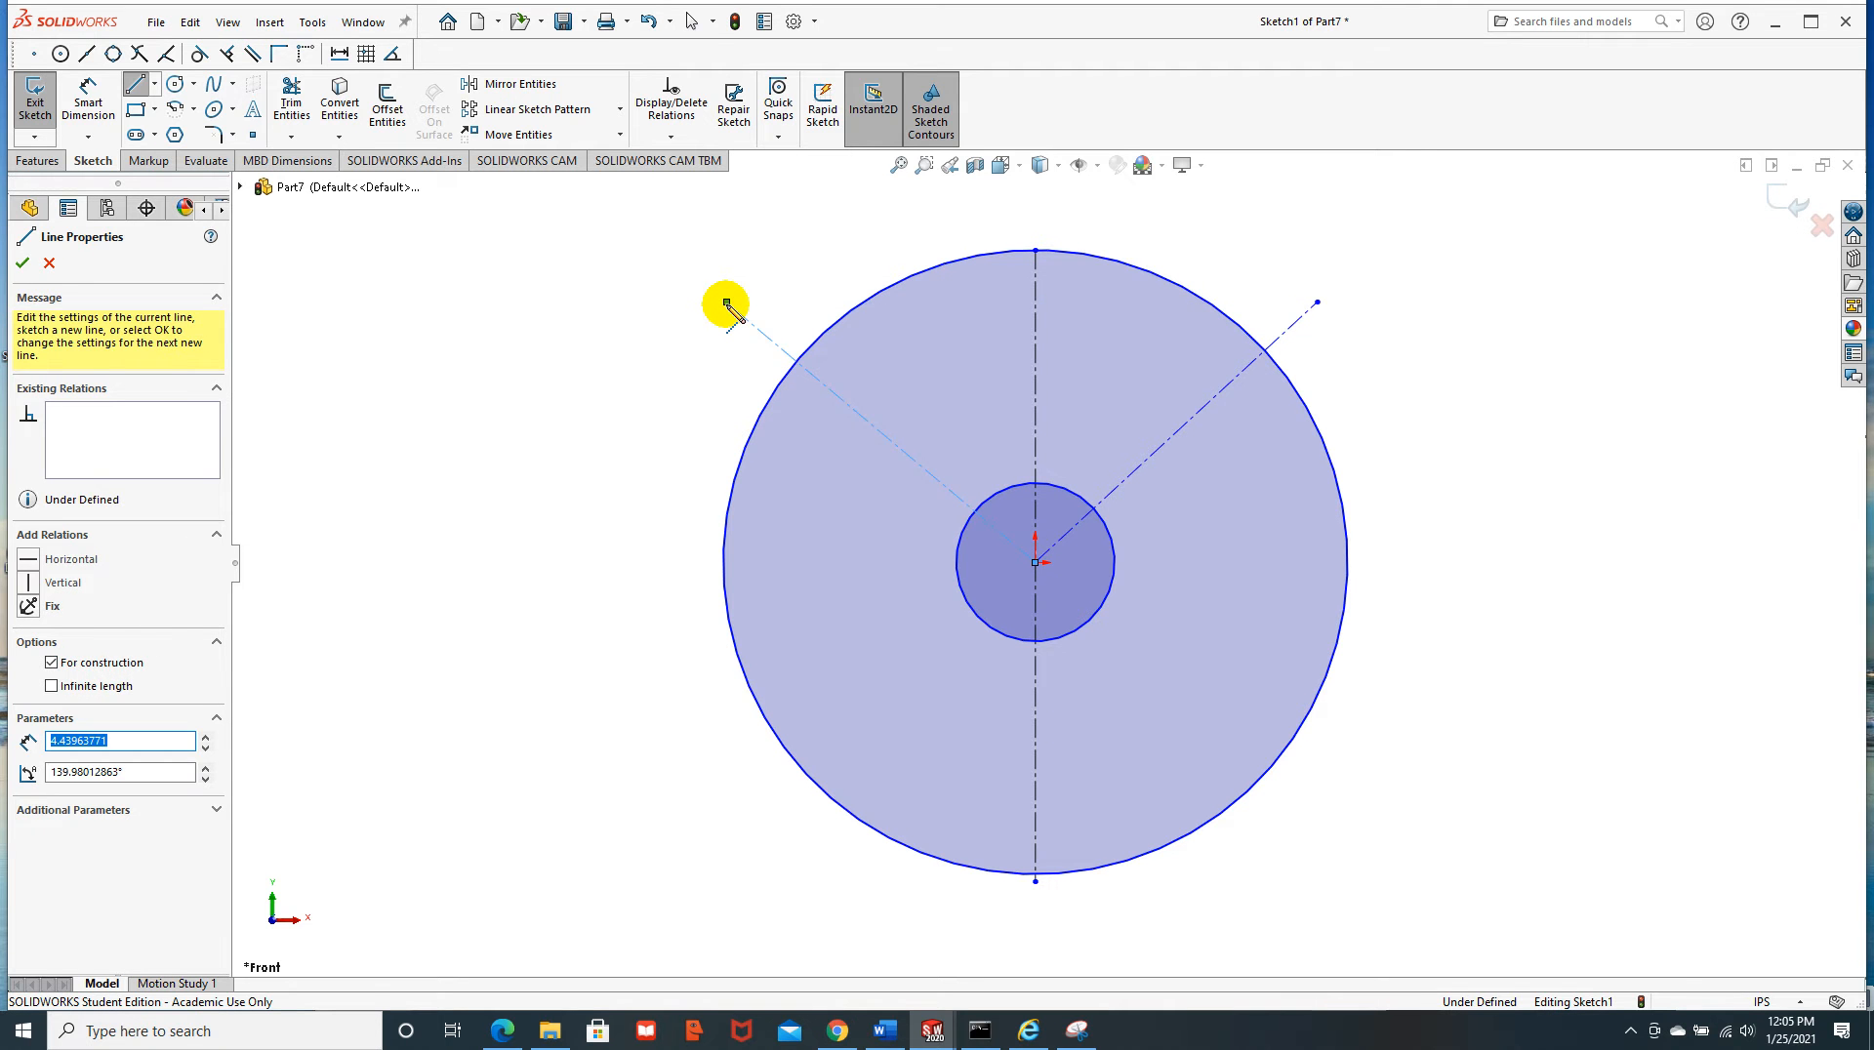
key(Escape)
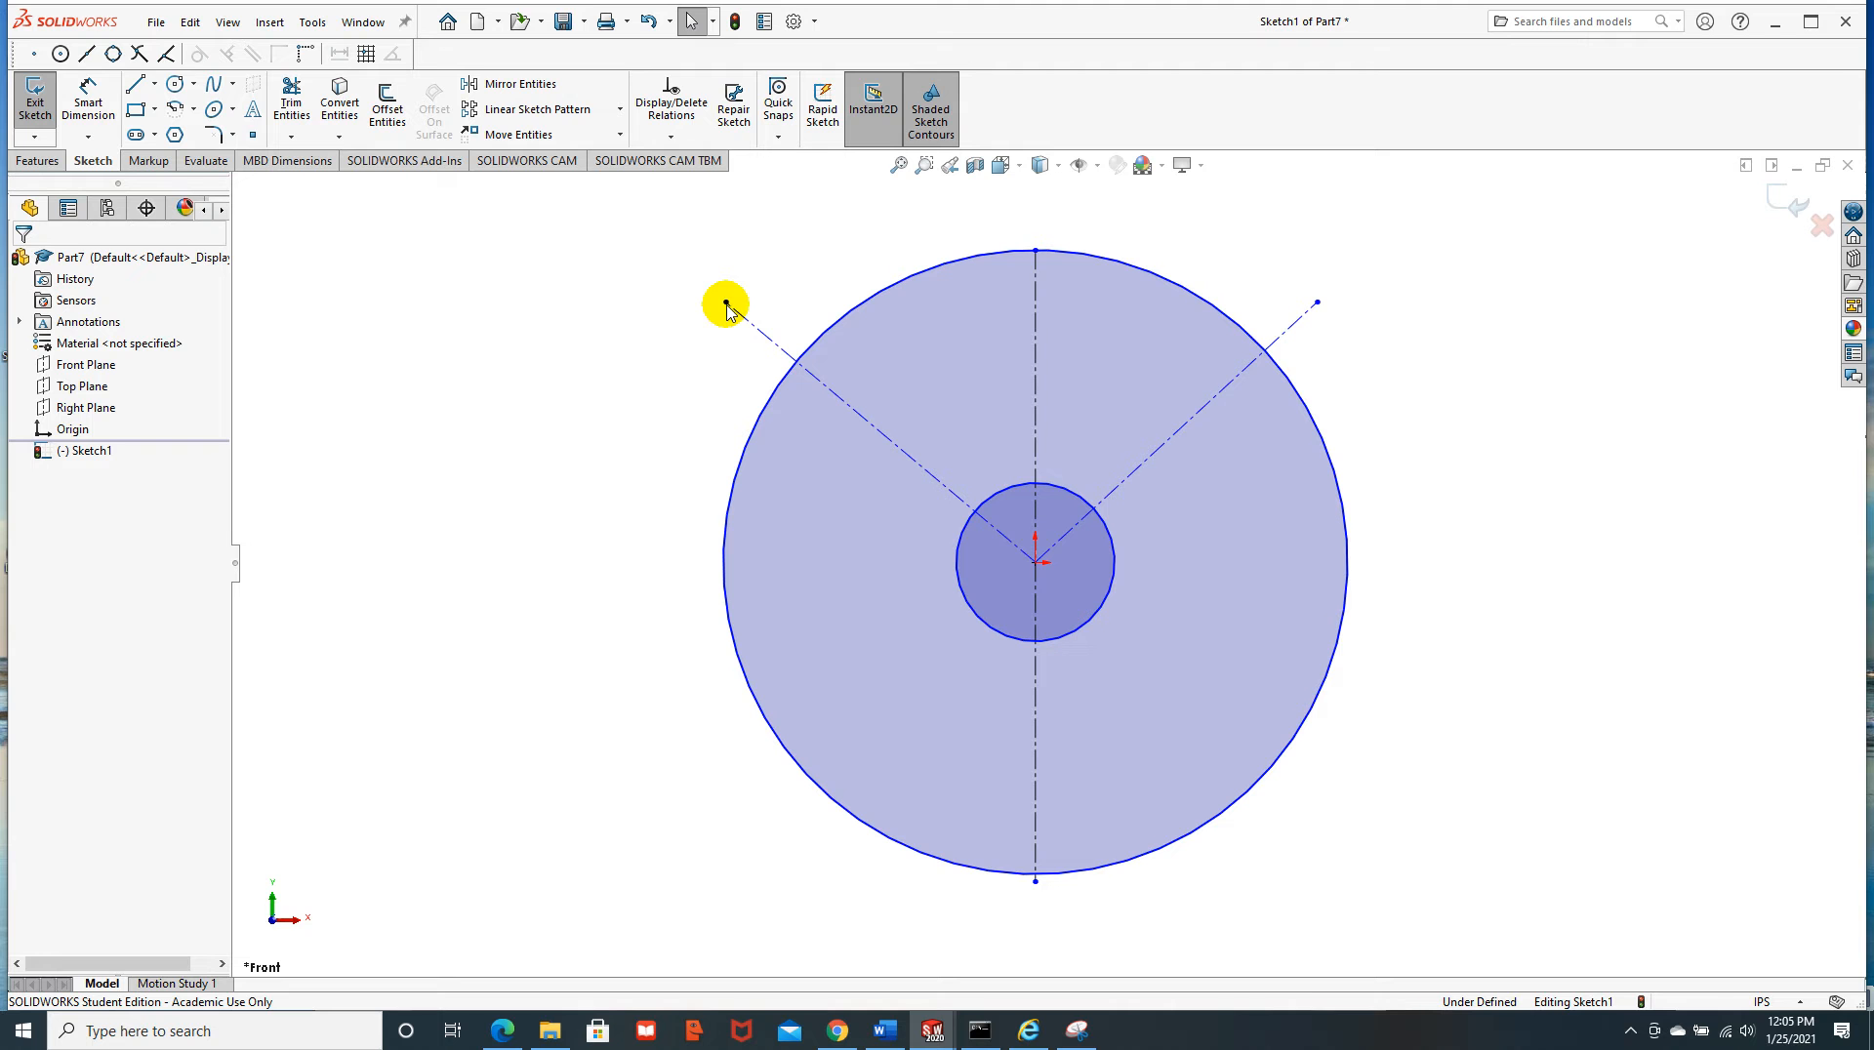
Dimension the angle between the two diagonal centerlines and set it to 120 degrees
click(90, 105)
click(859, 422)
click(1188, 418)
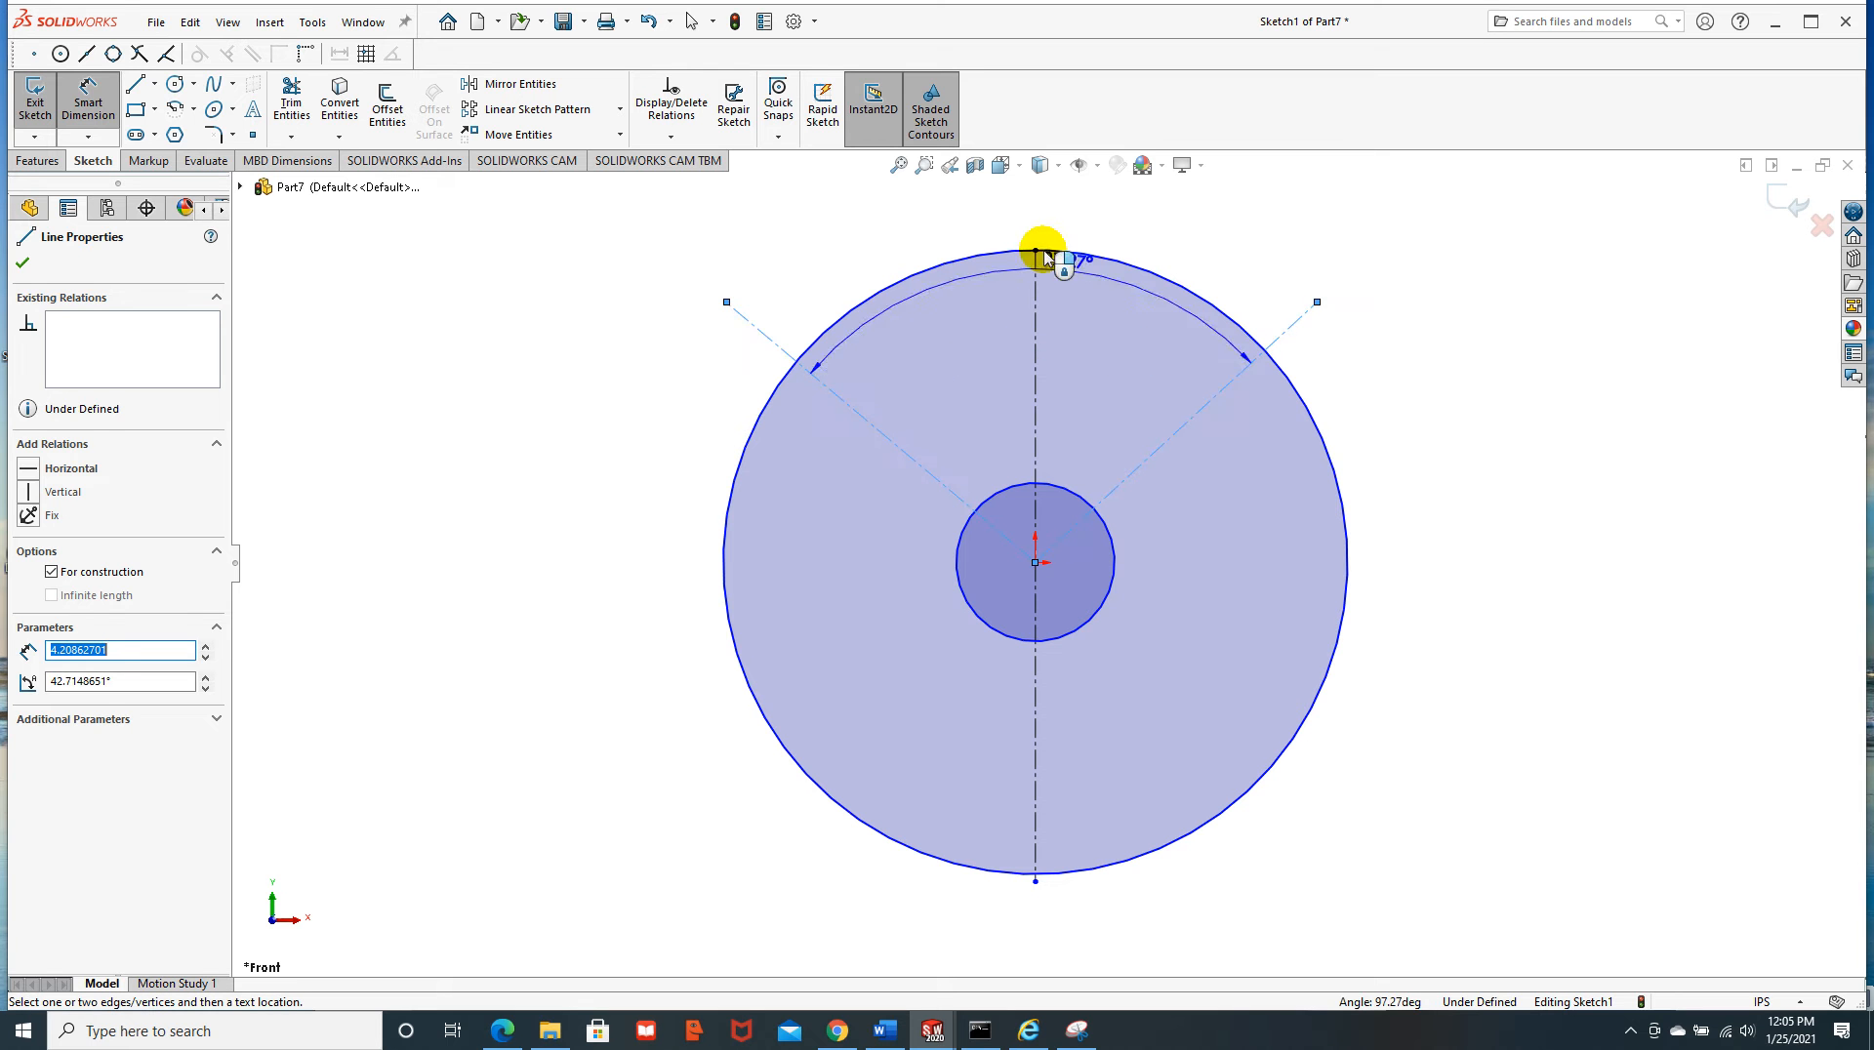
click(1043, 207)
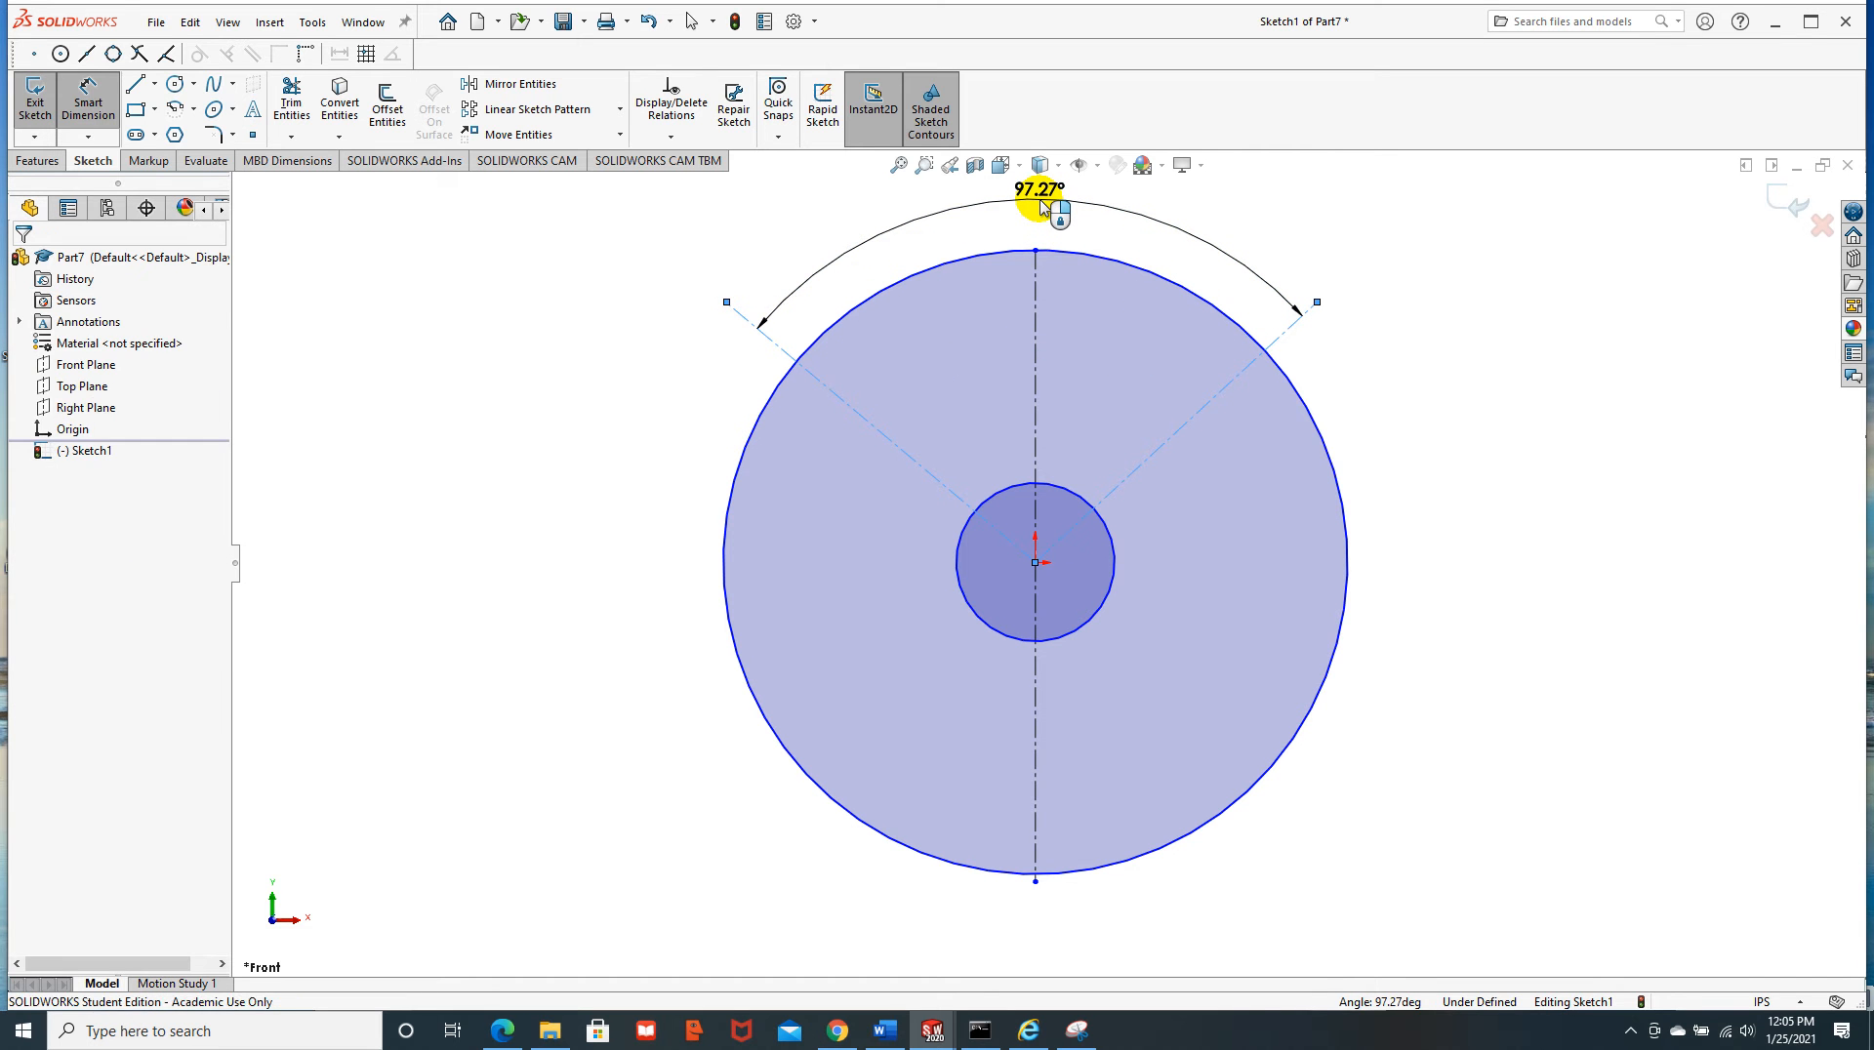
text(120)
key(Return)
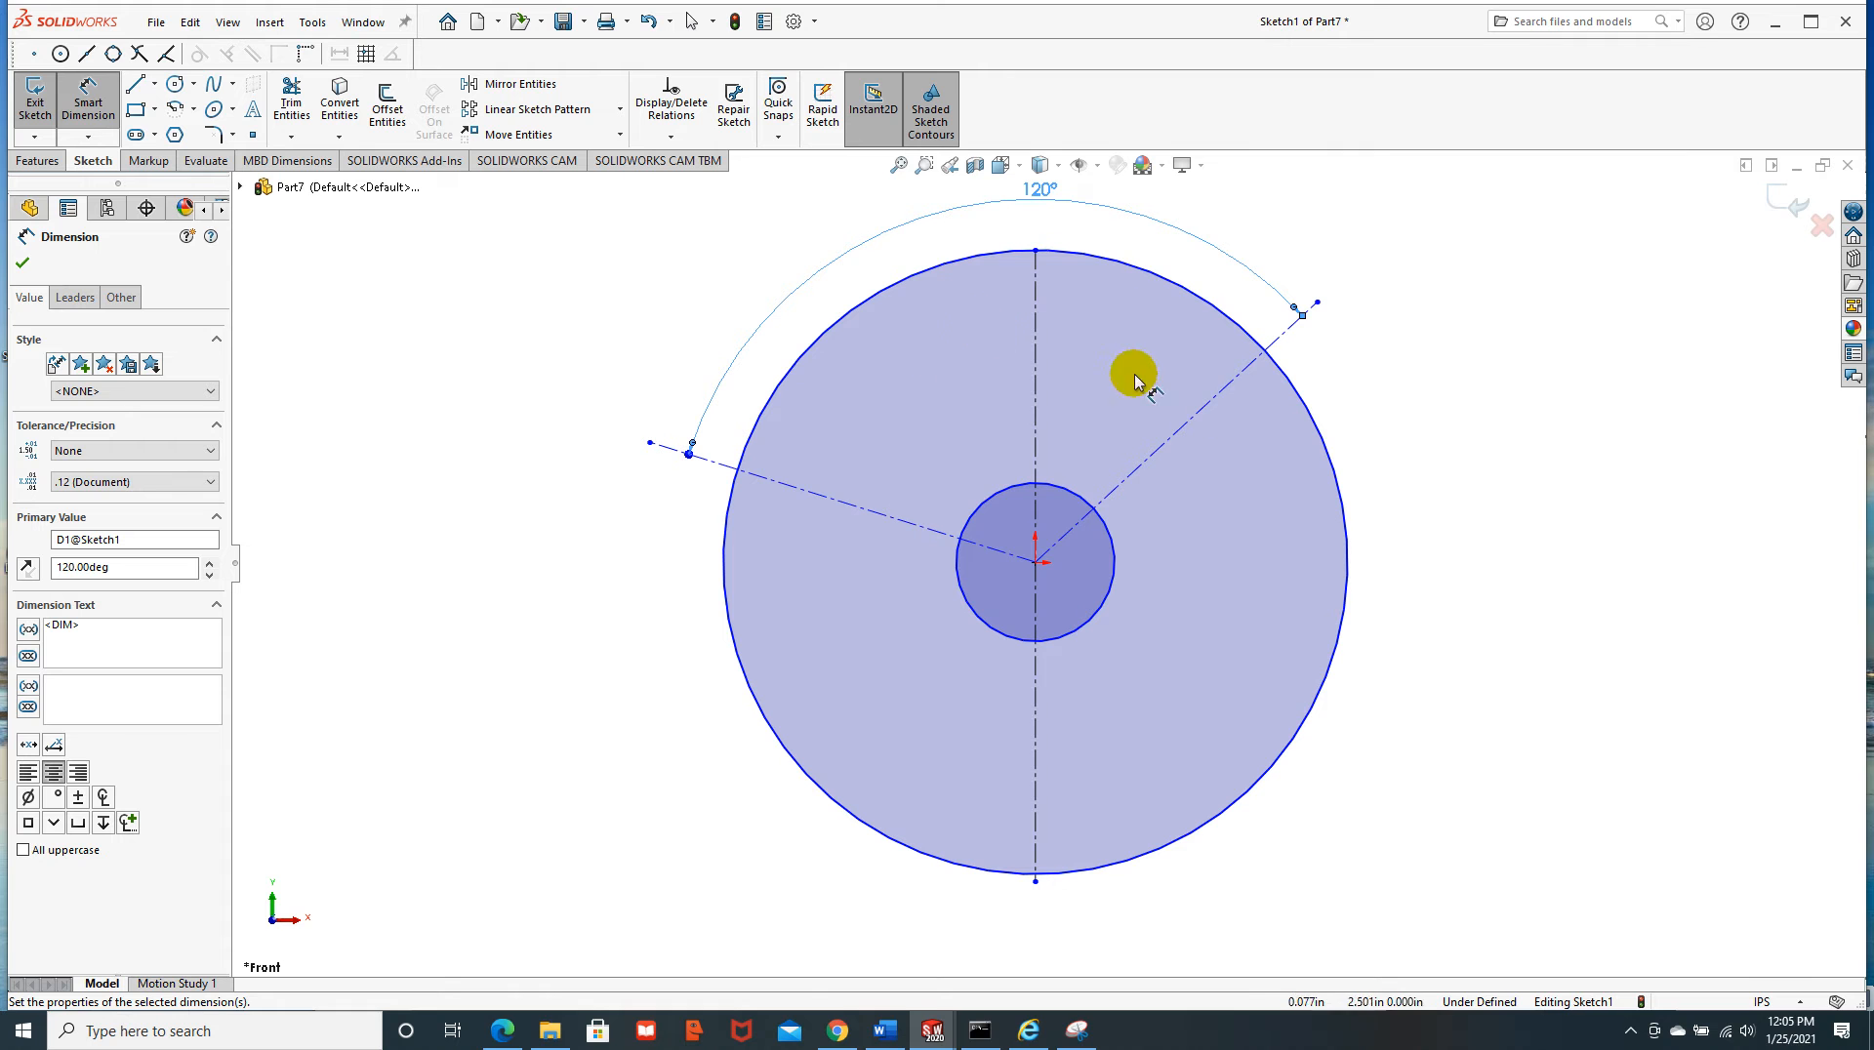
click(22, 262)
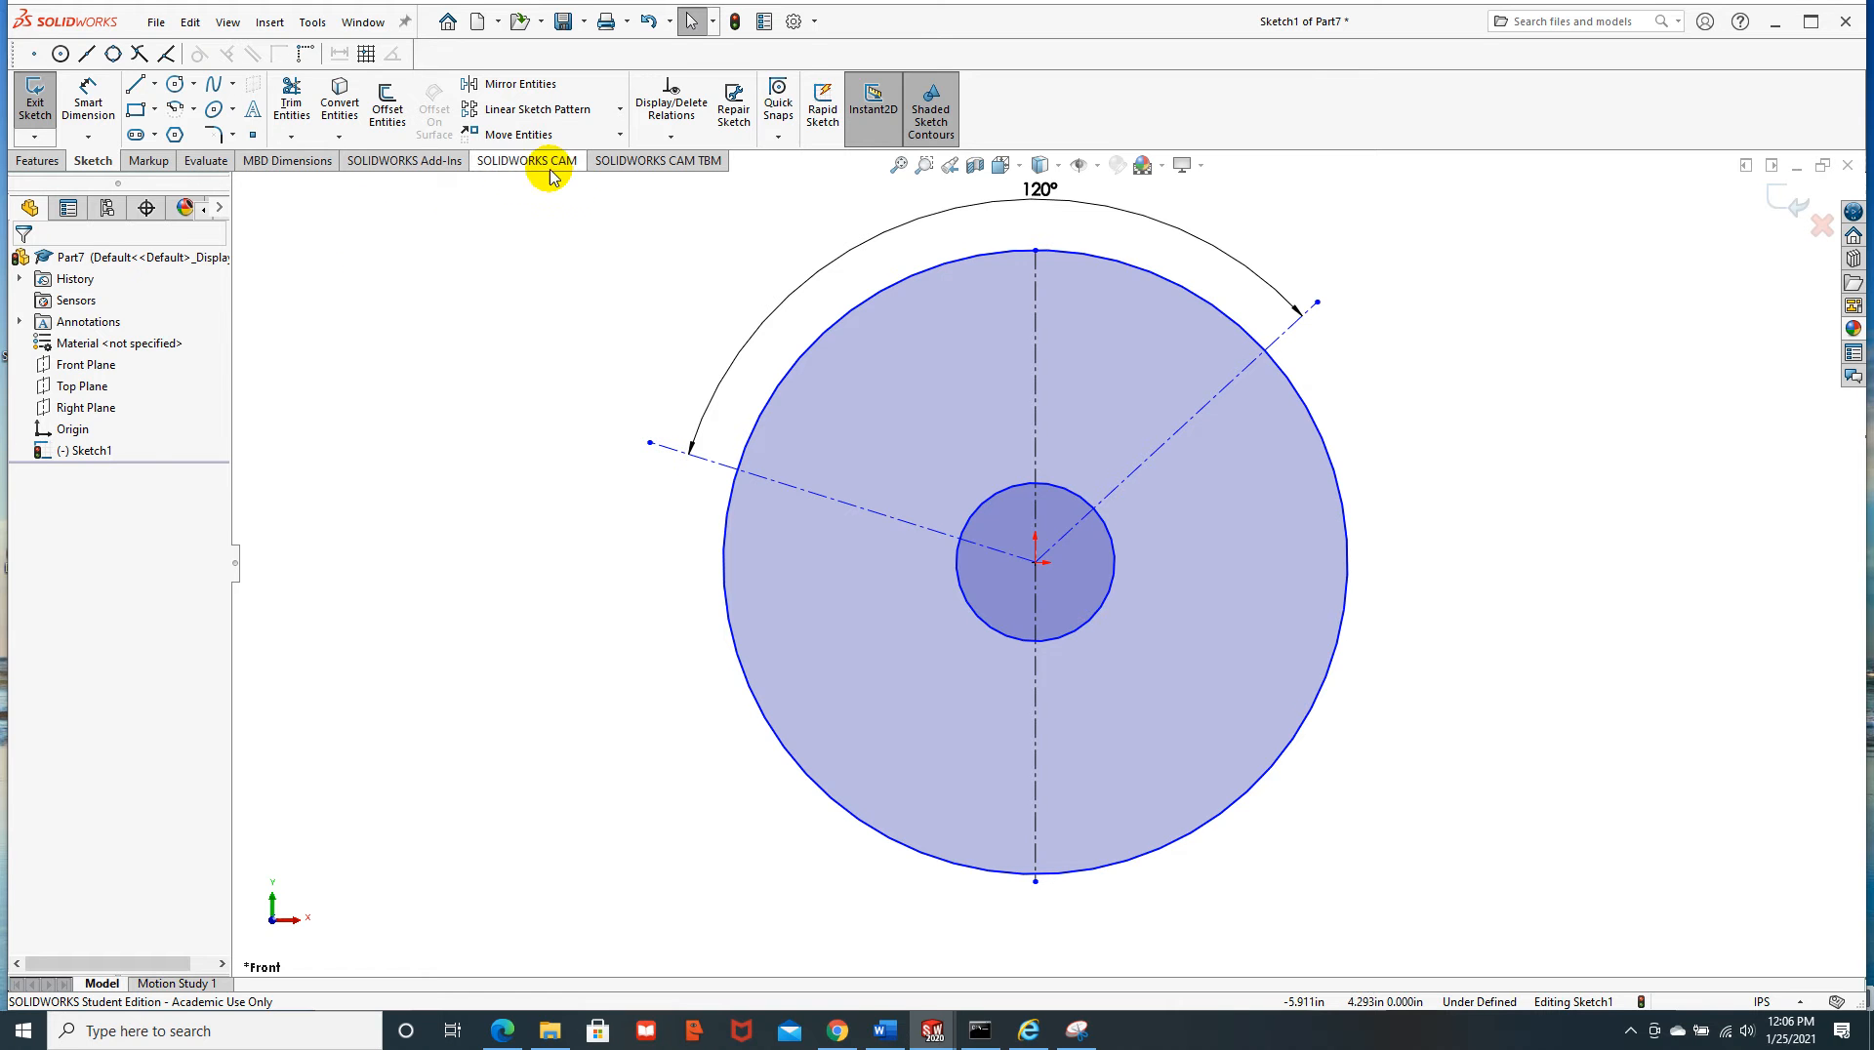
click(679, 143)
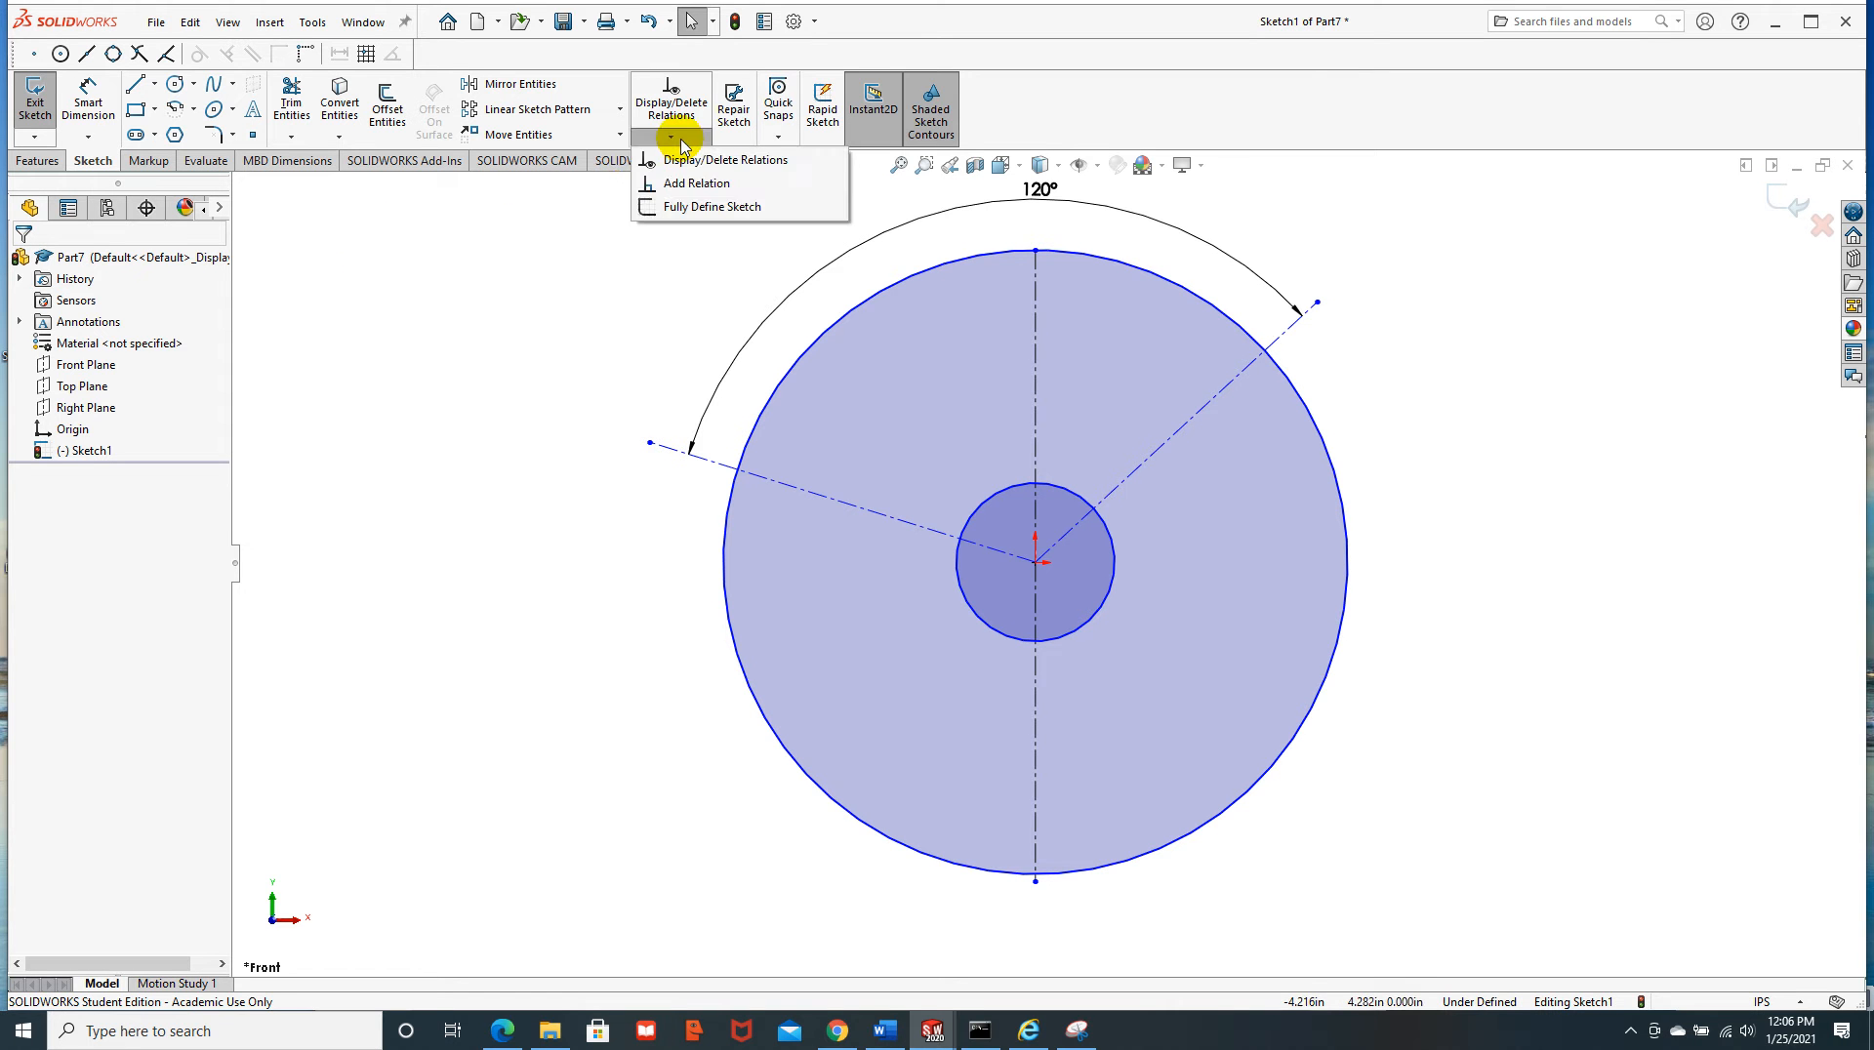
click(695, 184)
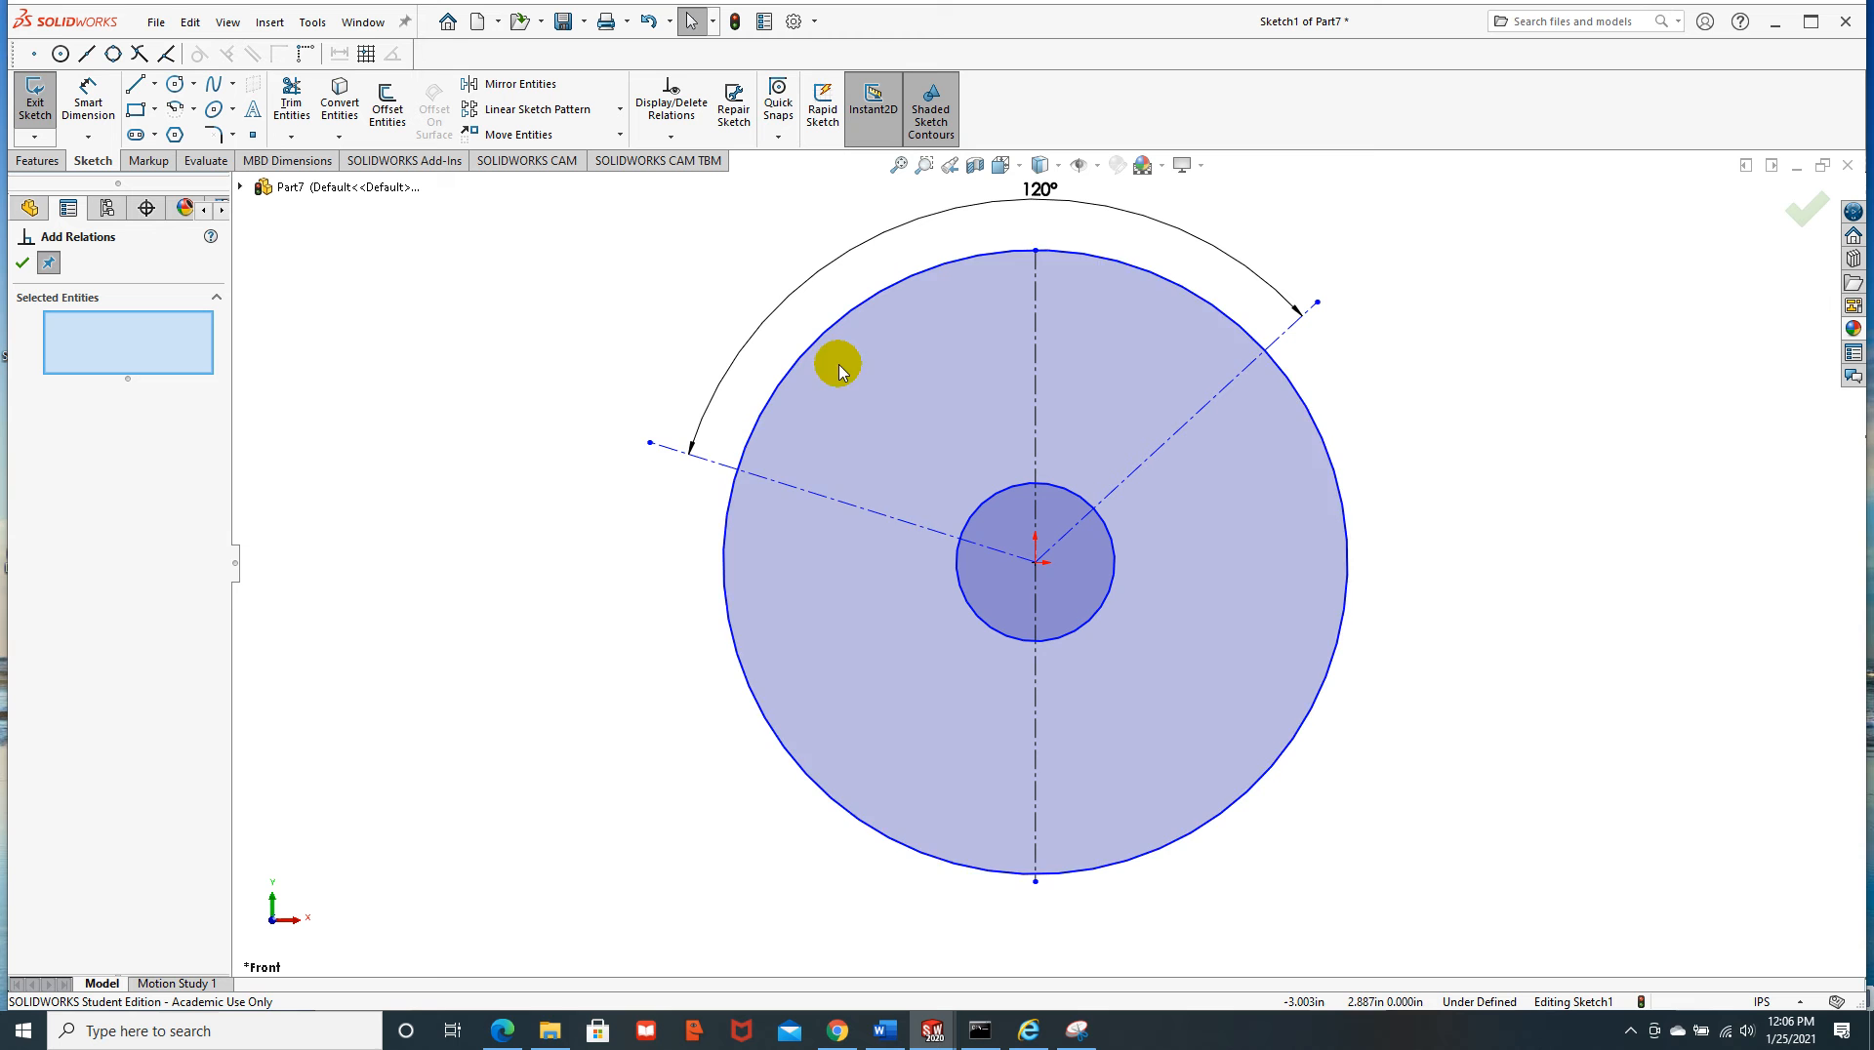
click(855, 497)
click(1035, 400)
click(1136, 472)
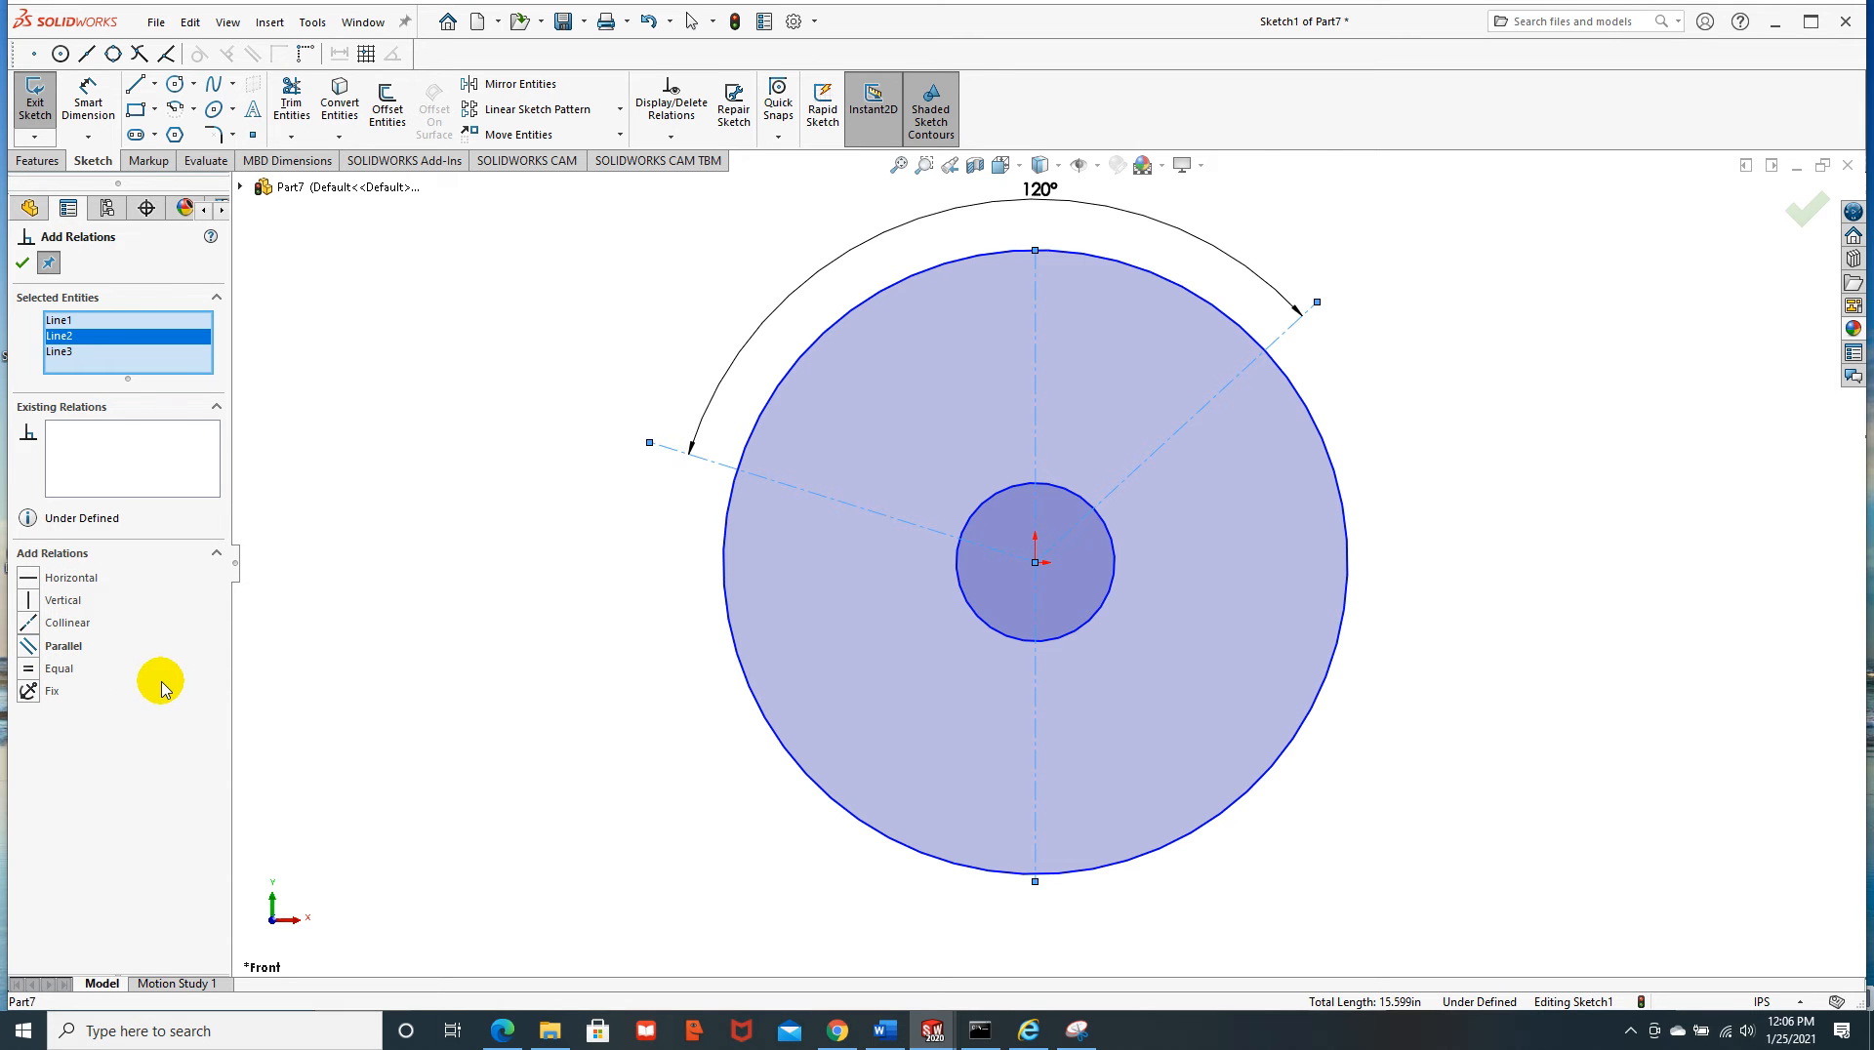
key(Escape)
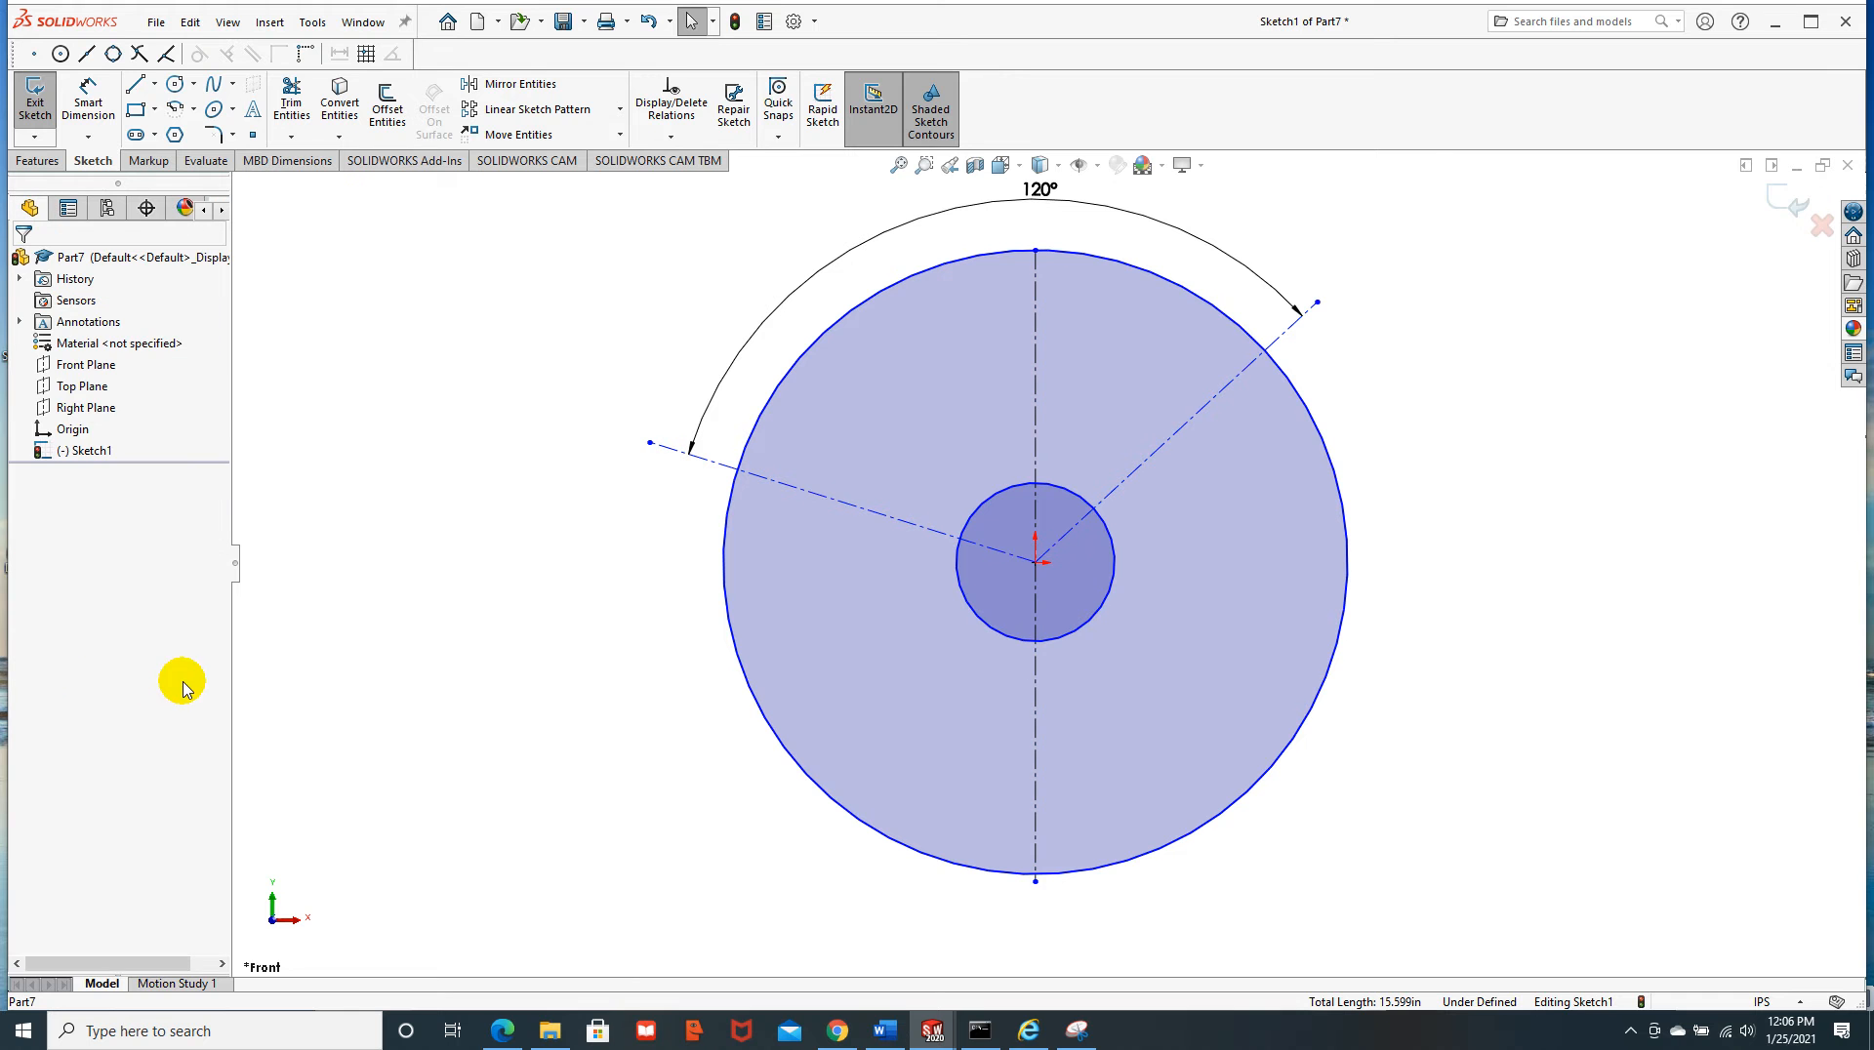
click(670, 135)
click(695, 185)
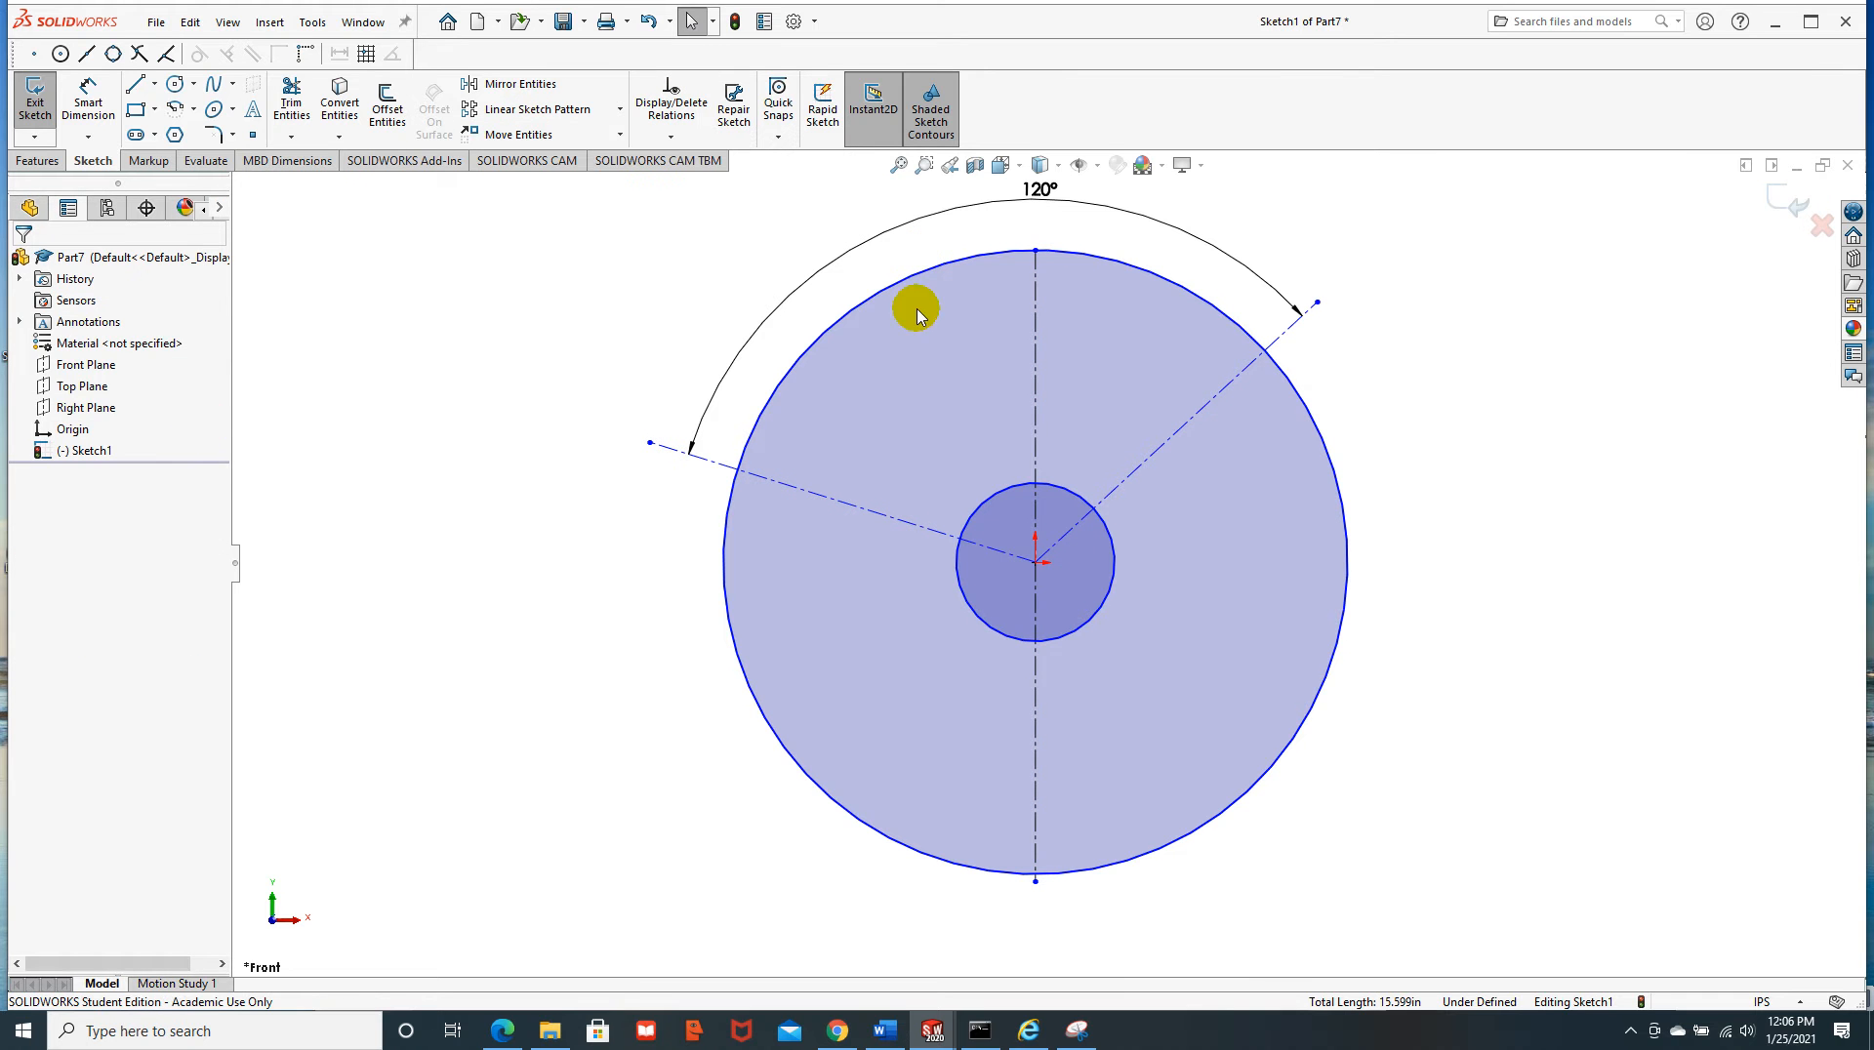
click(1038, 385)
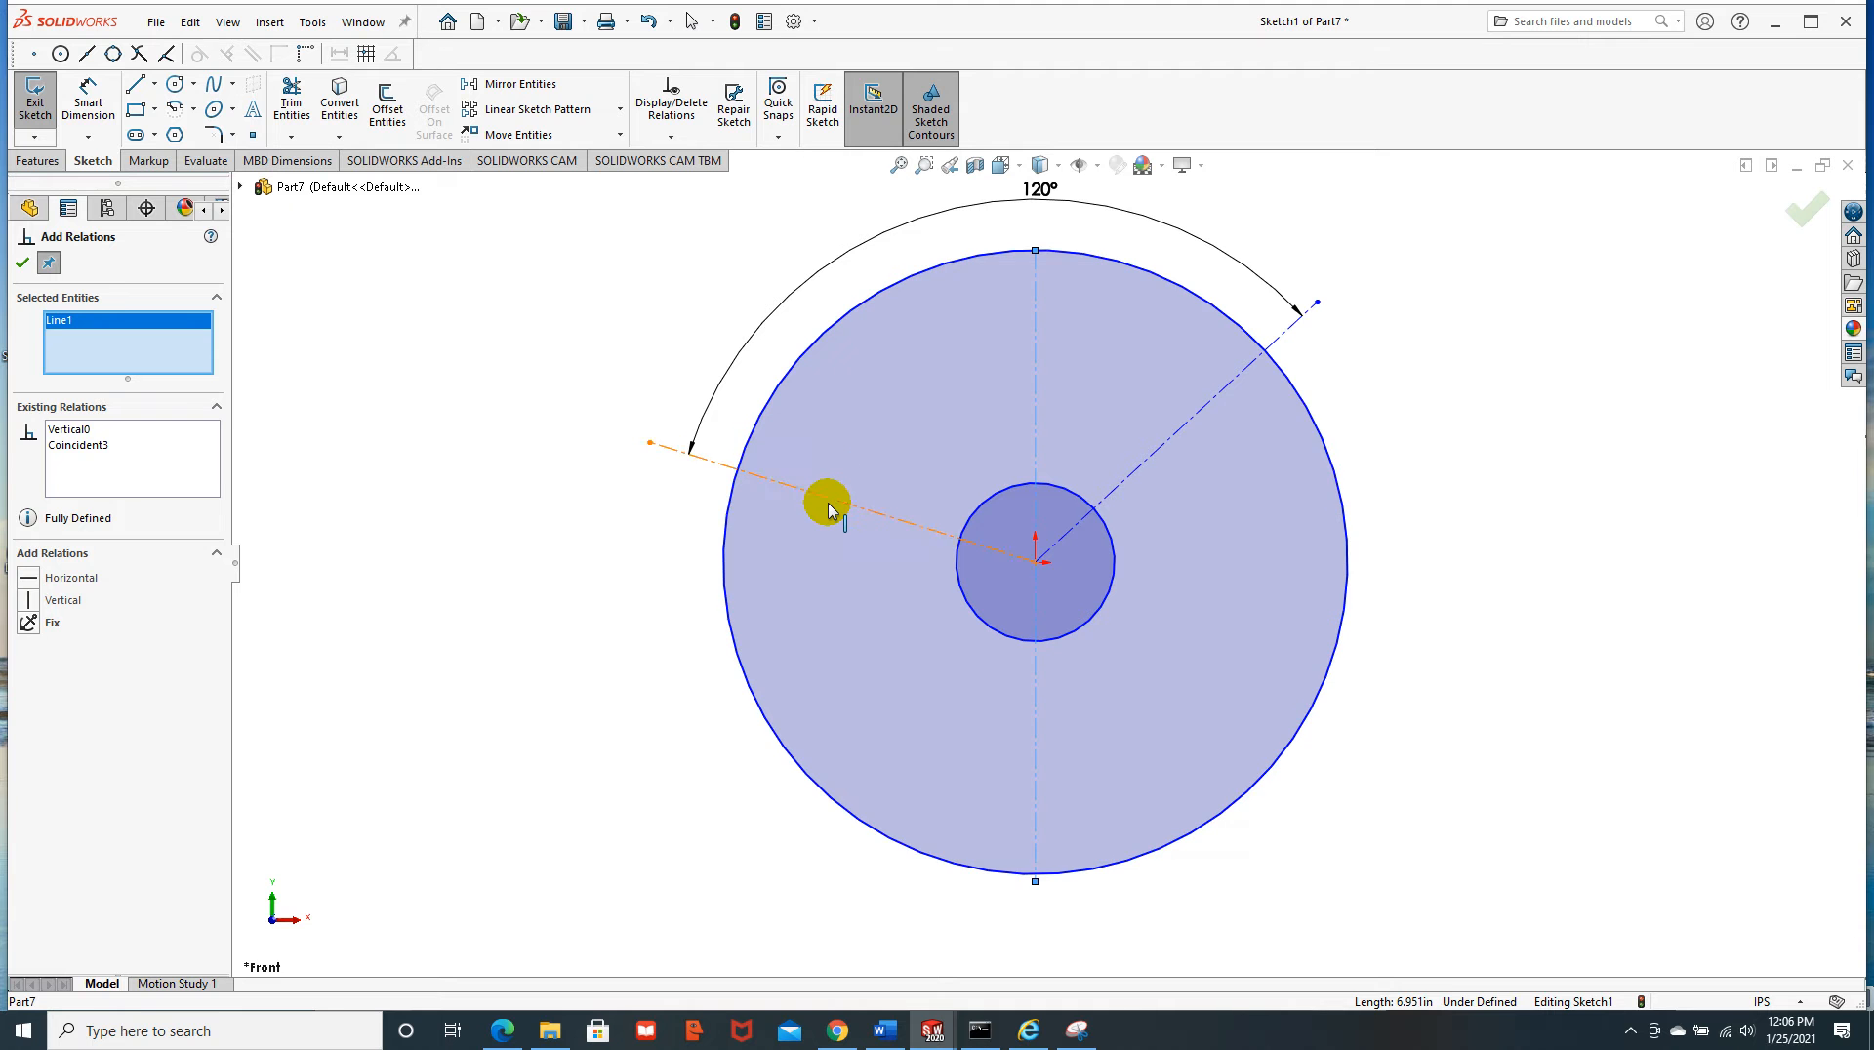
click(829, 504)
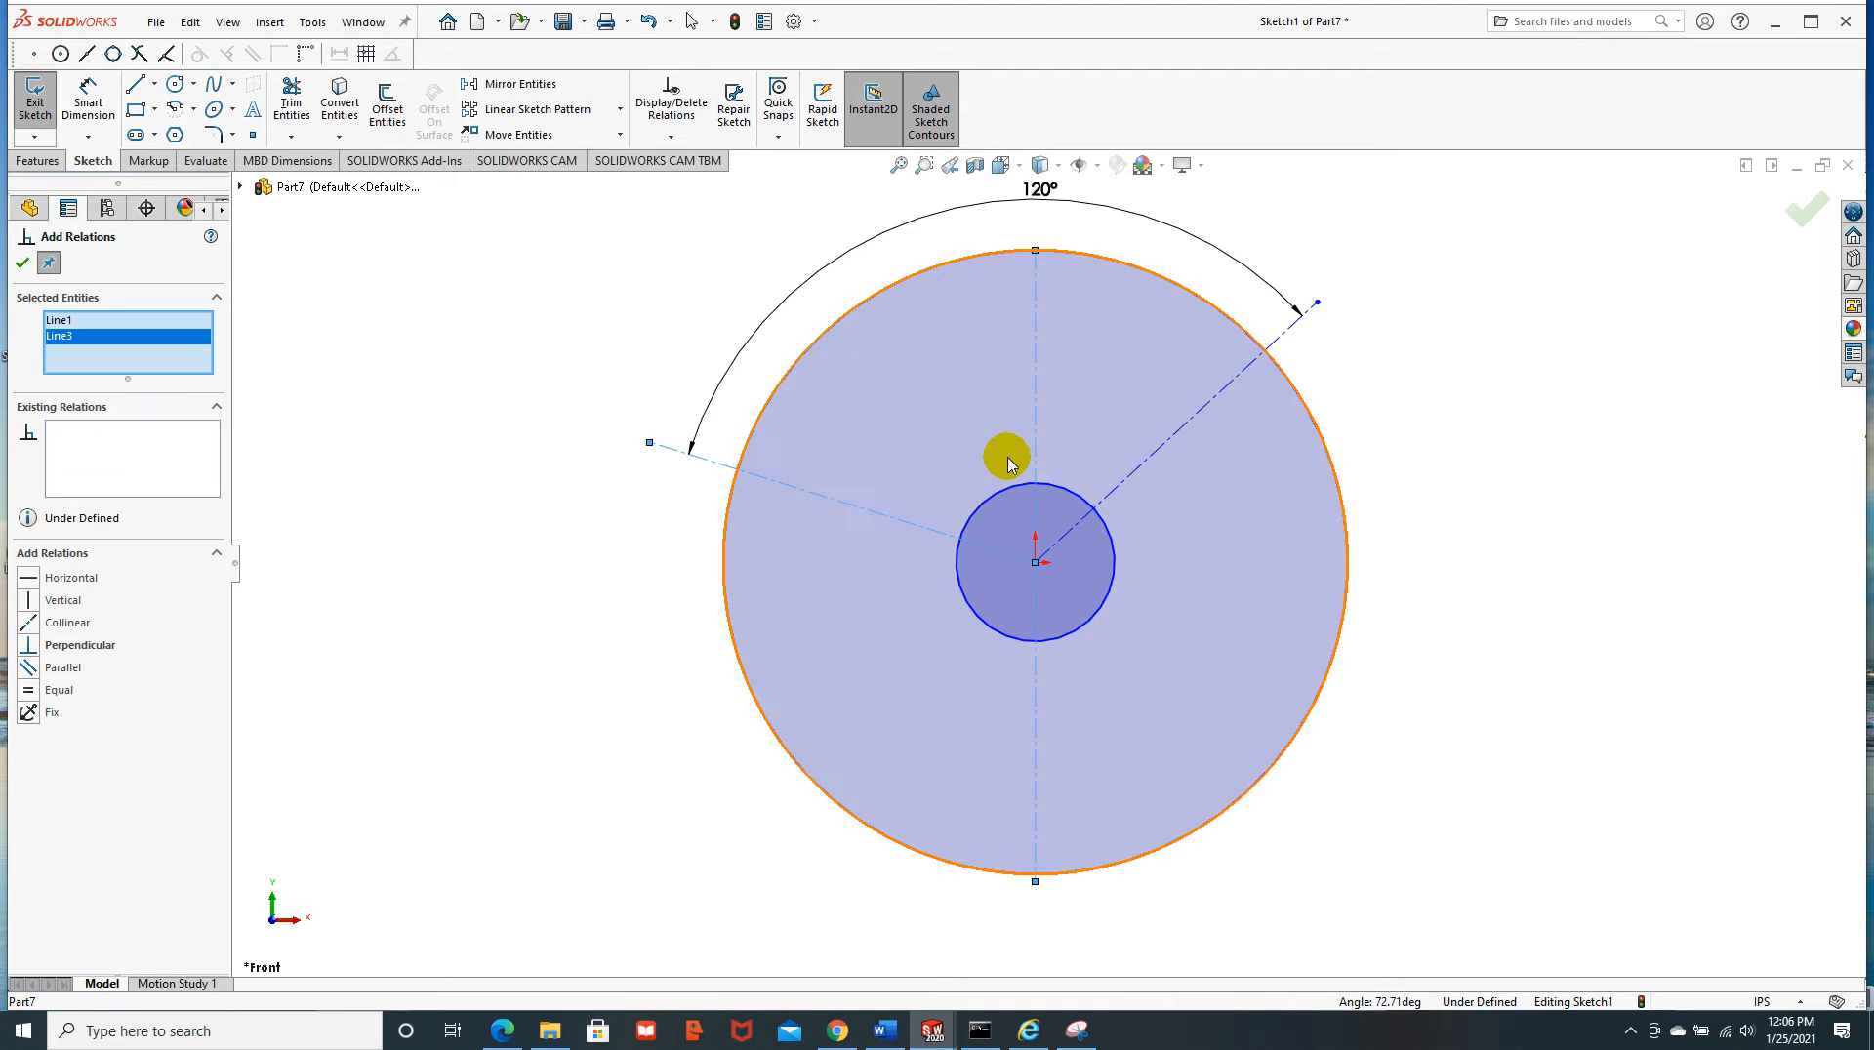
click(1118, 494)
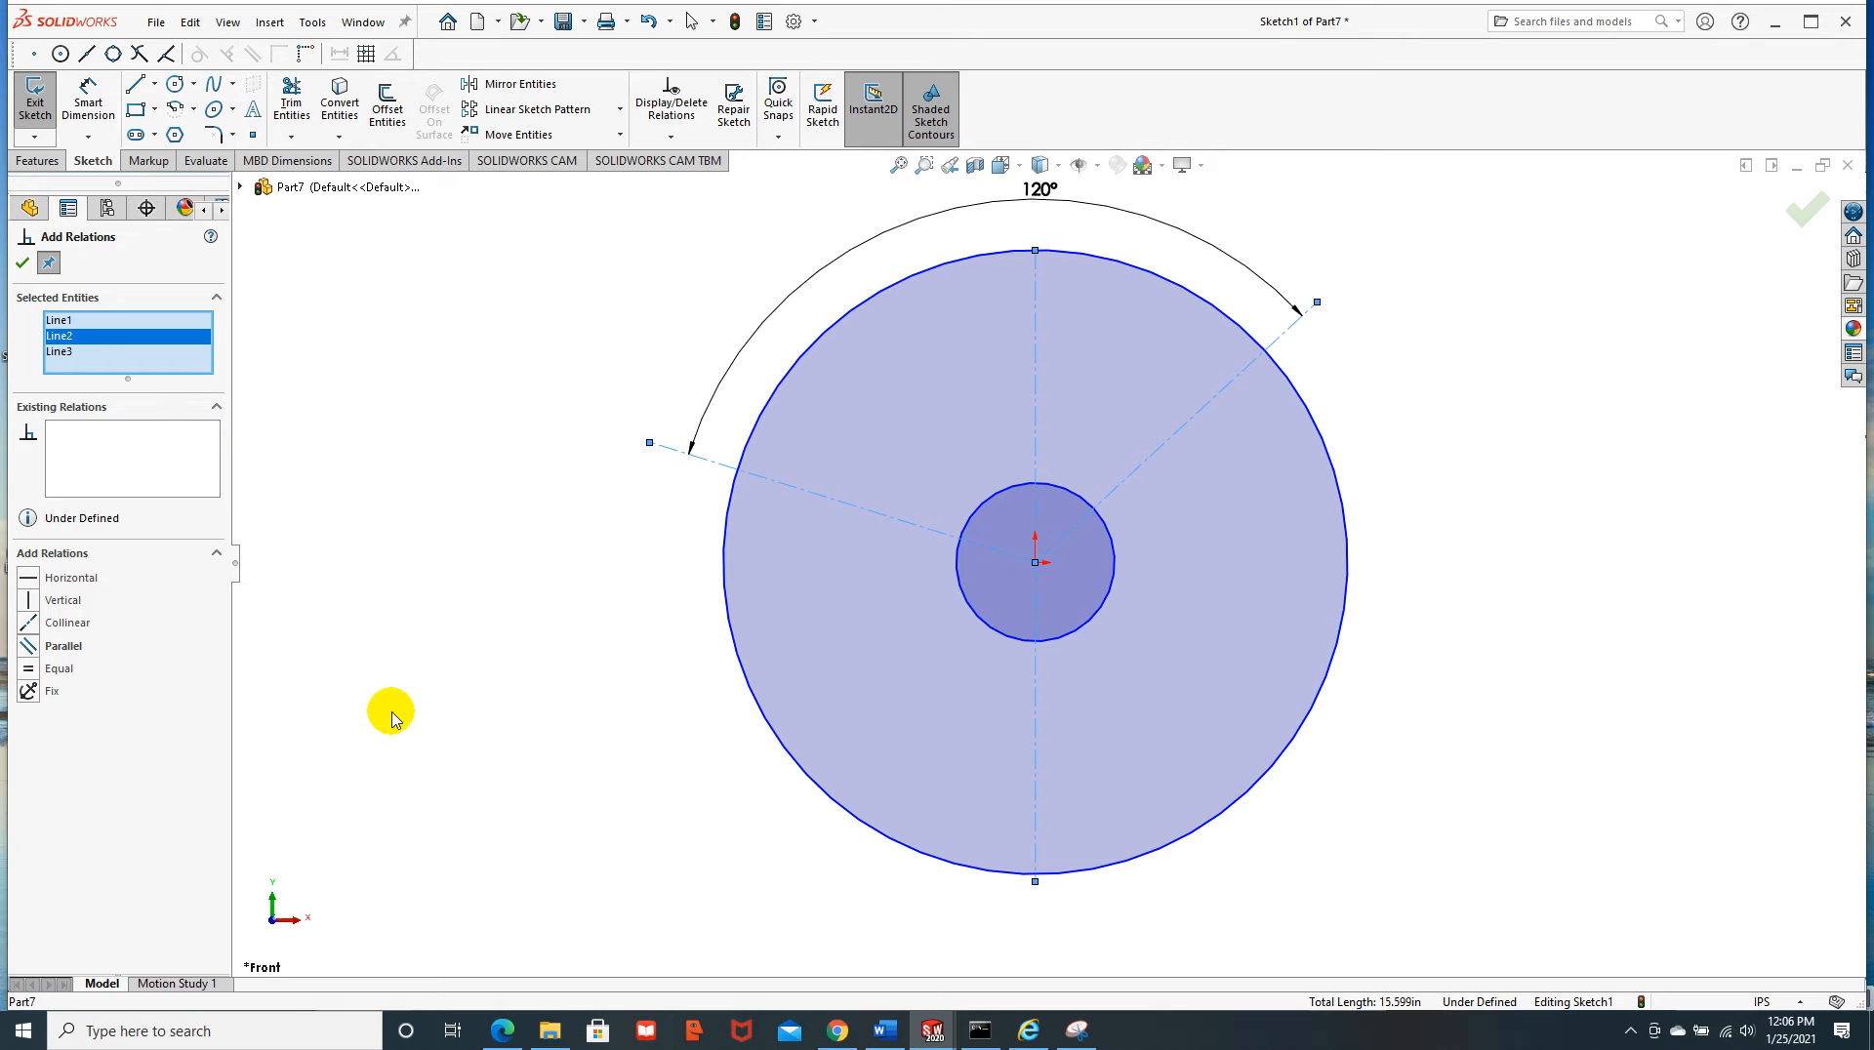
click(390, 717)
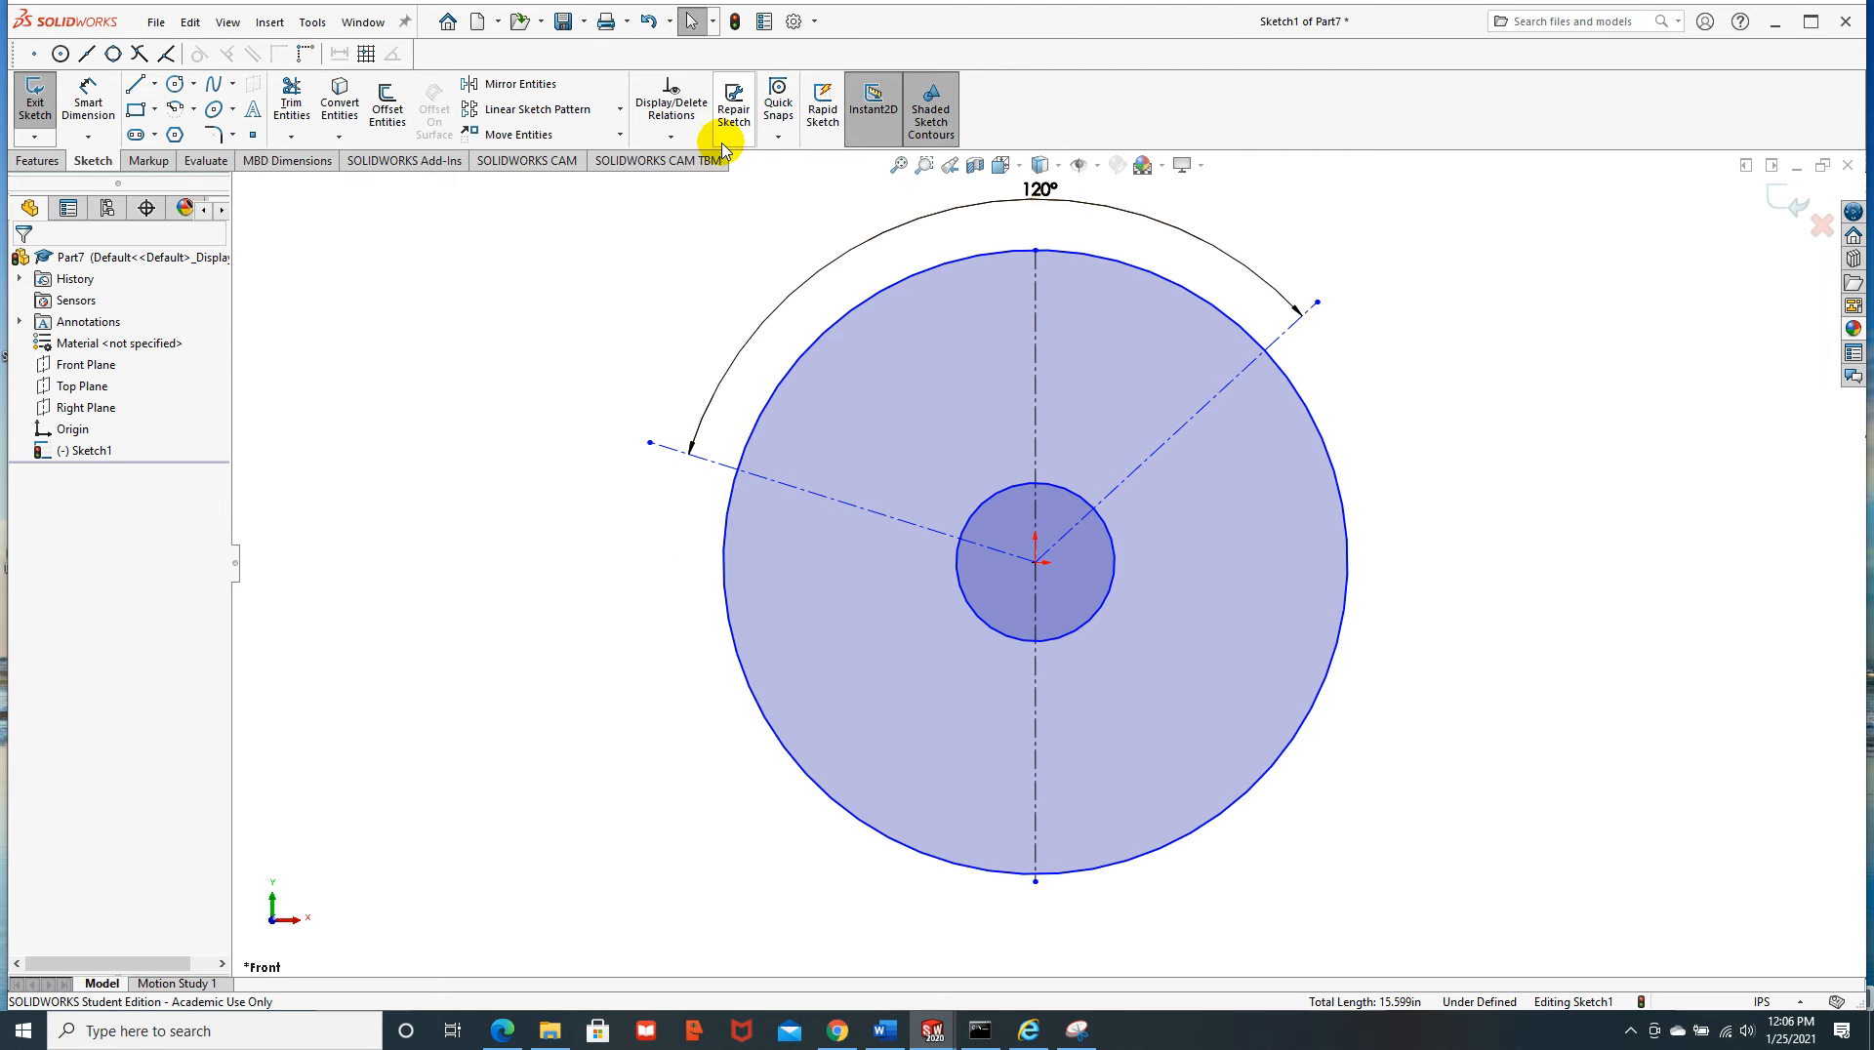
click(670, 136)
click(702, 180)
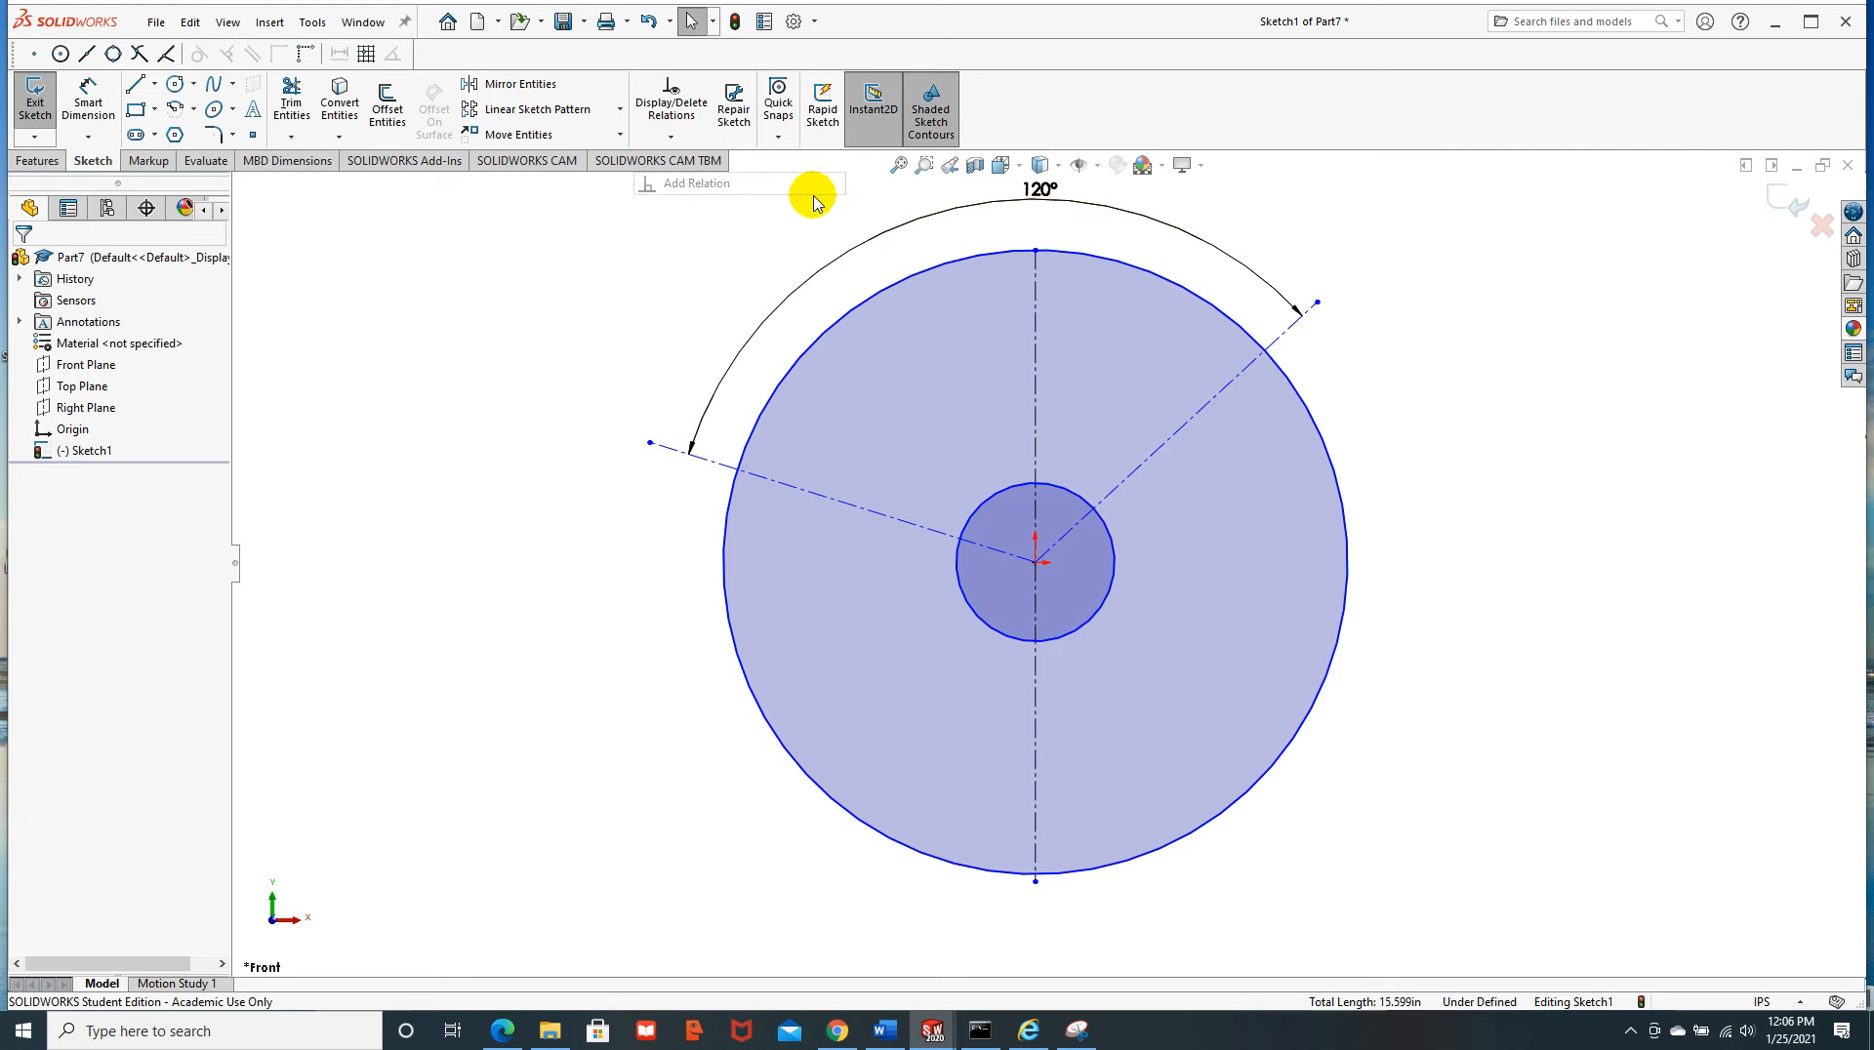
click(1032, 391)
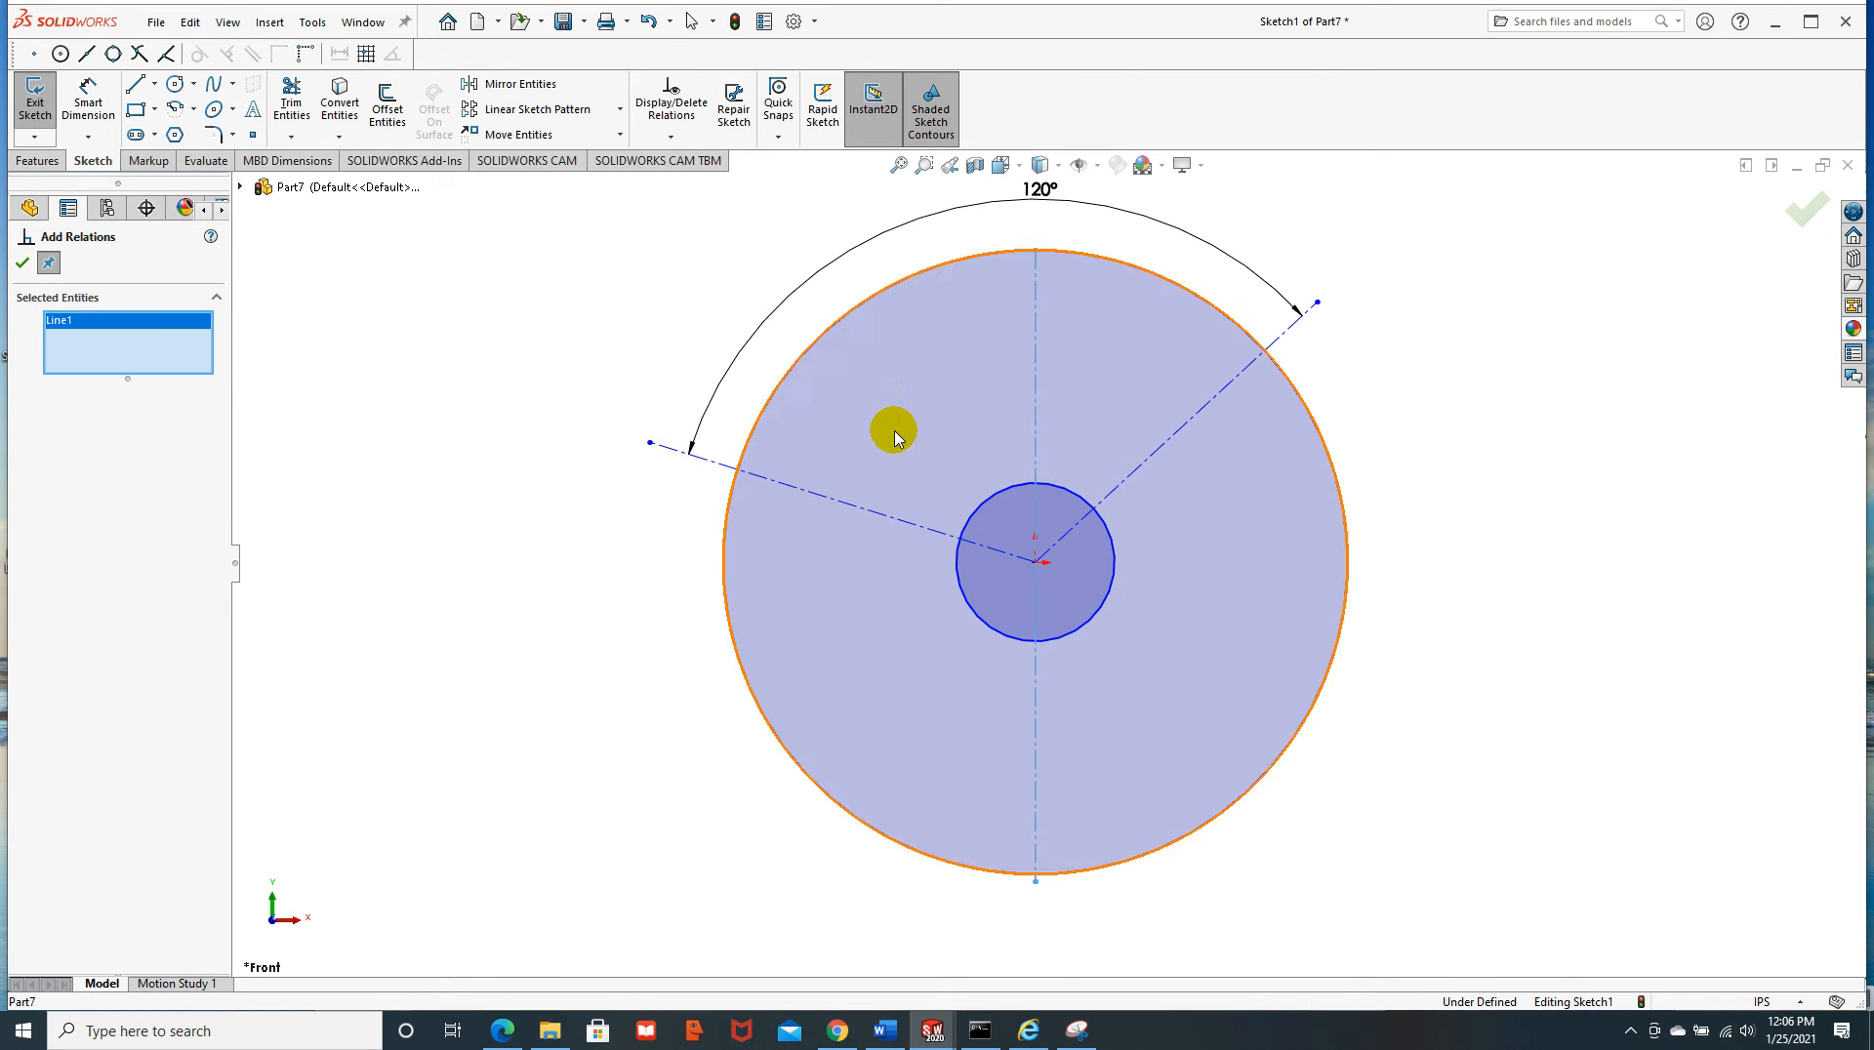
click(840, 500)
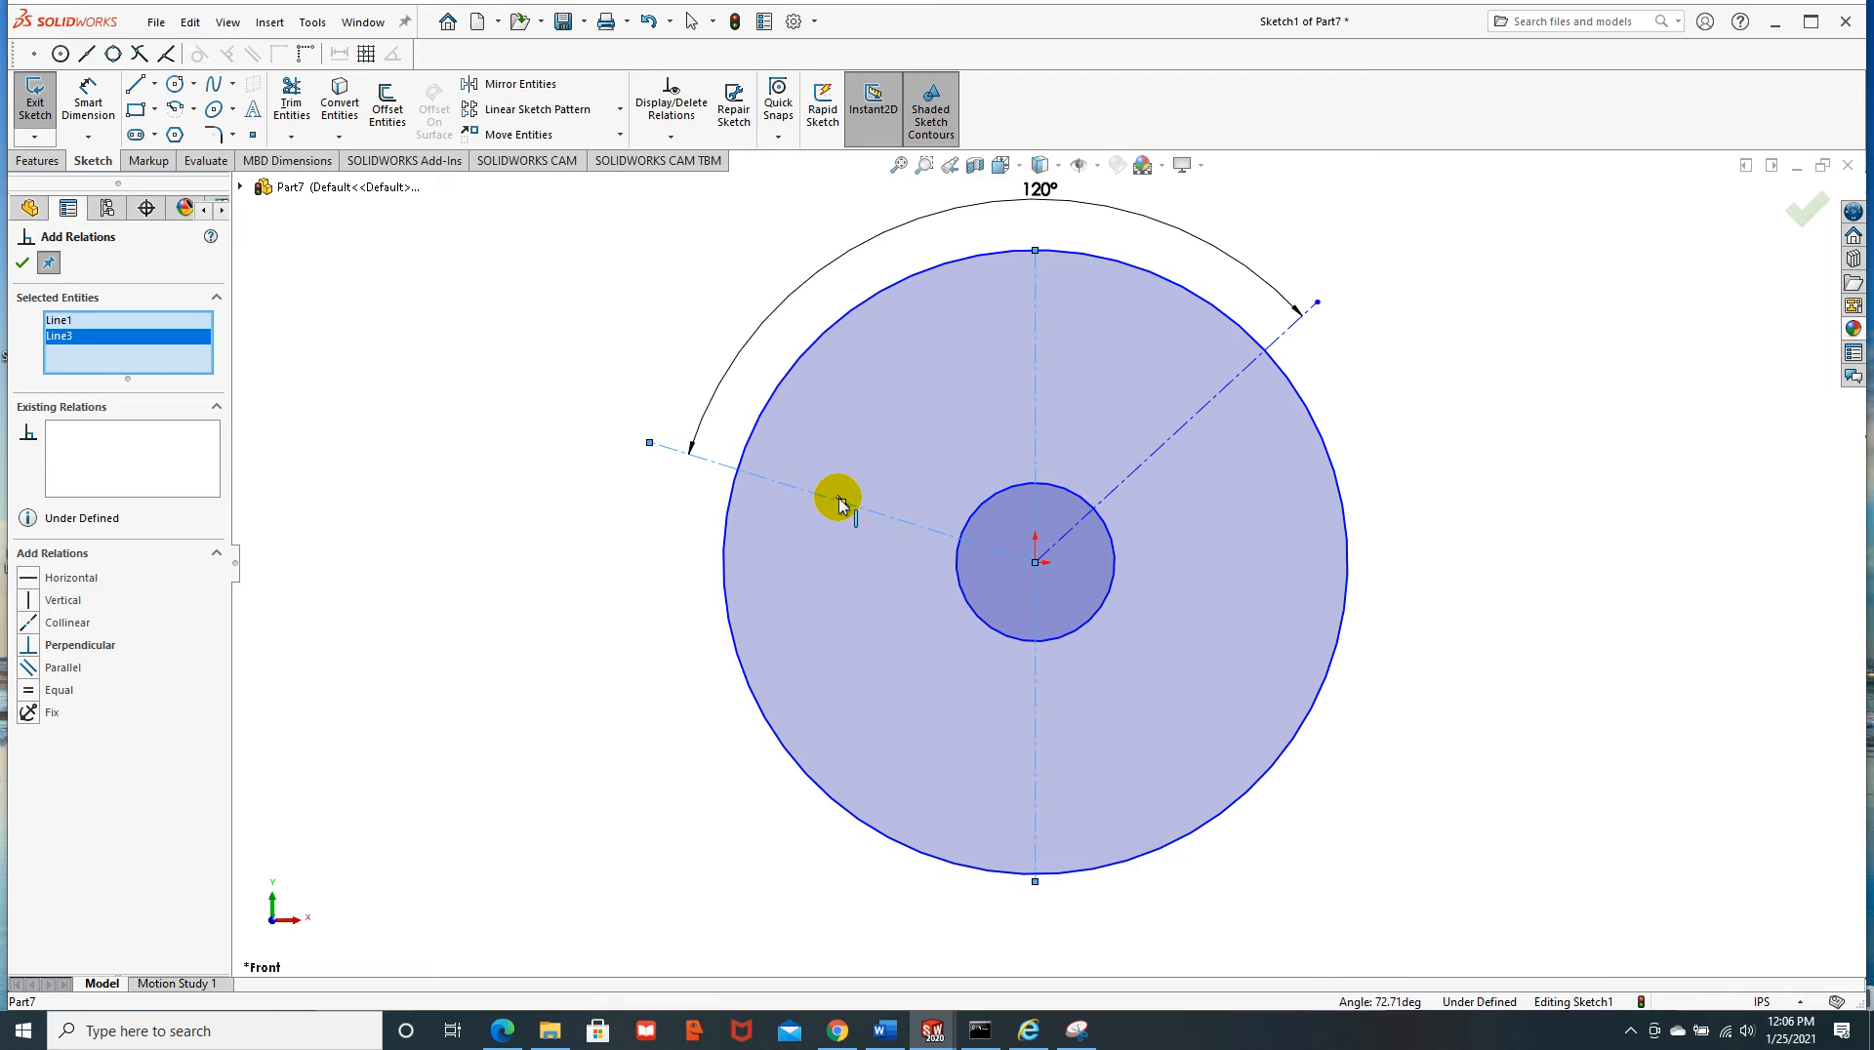
click(1146, 469)
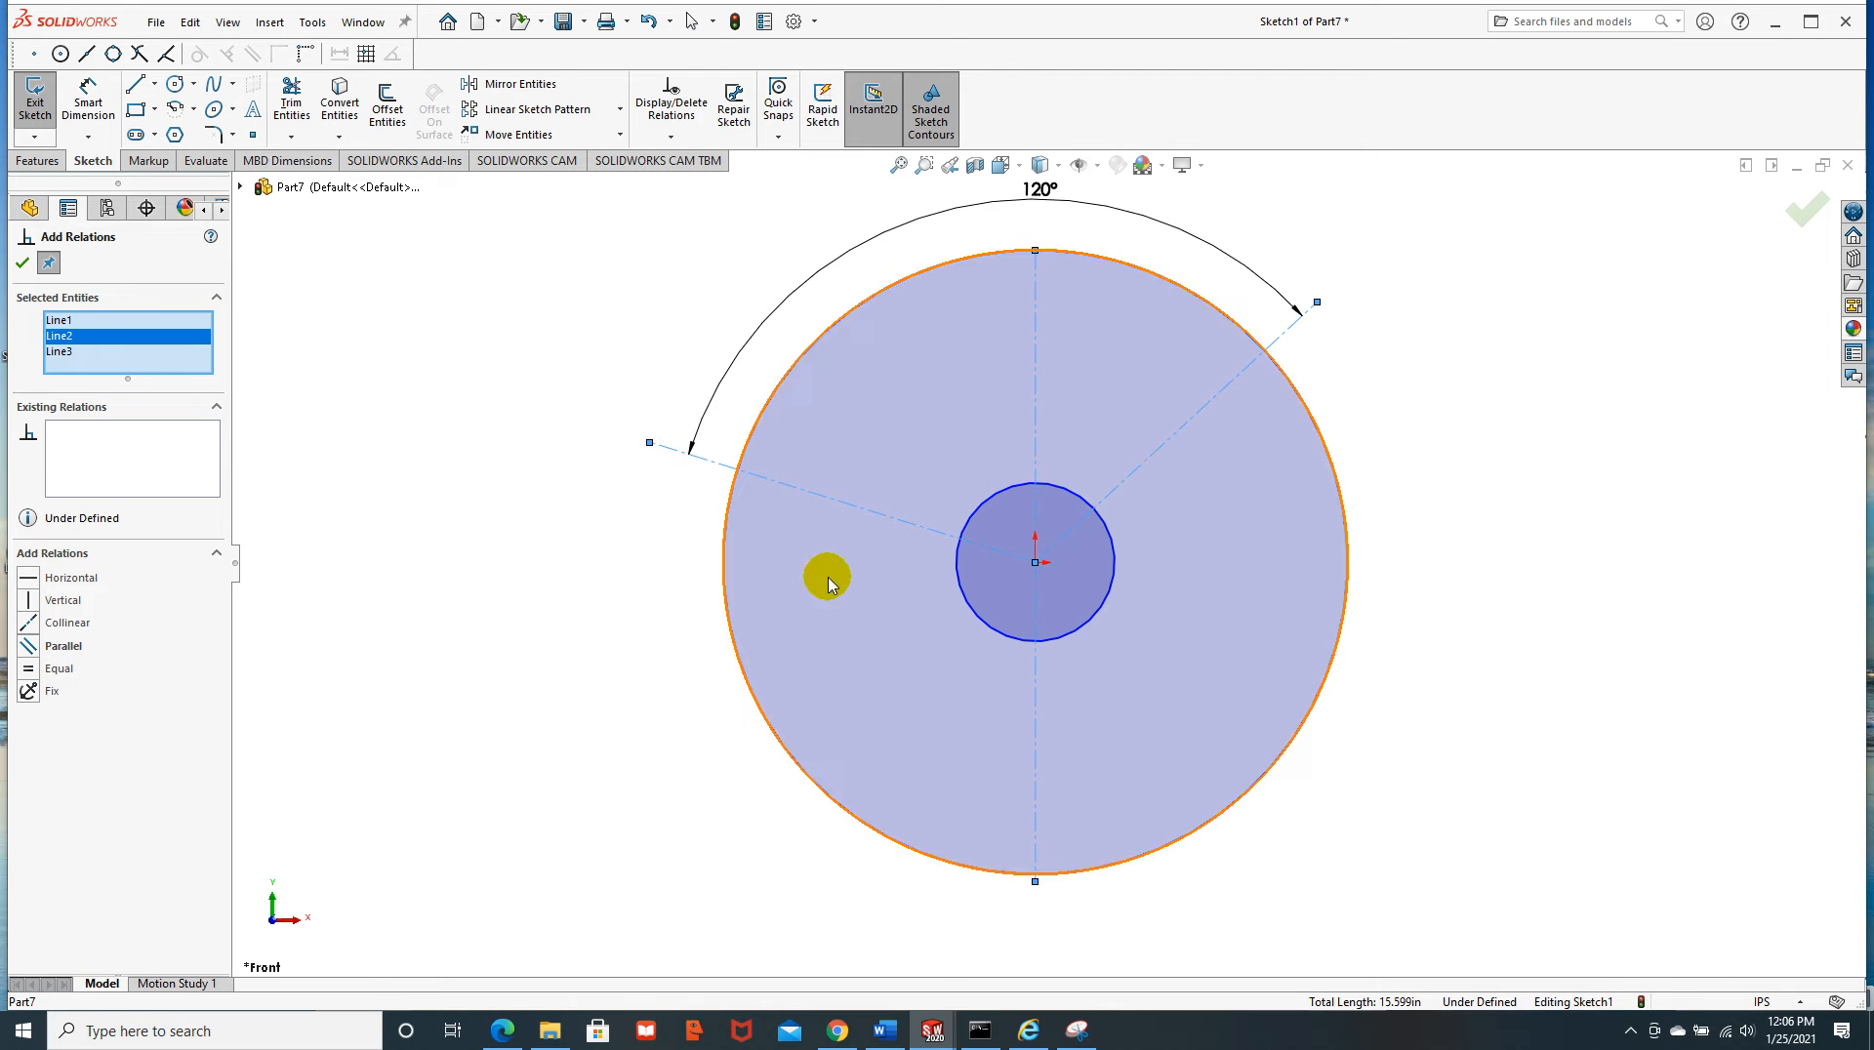
key(Escape)
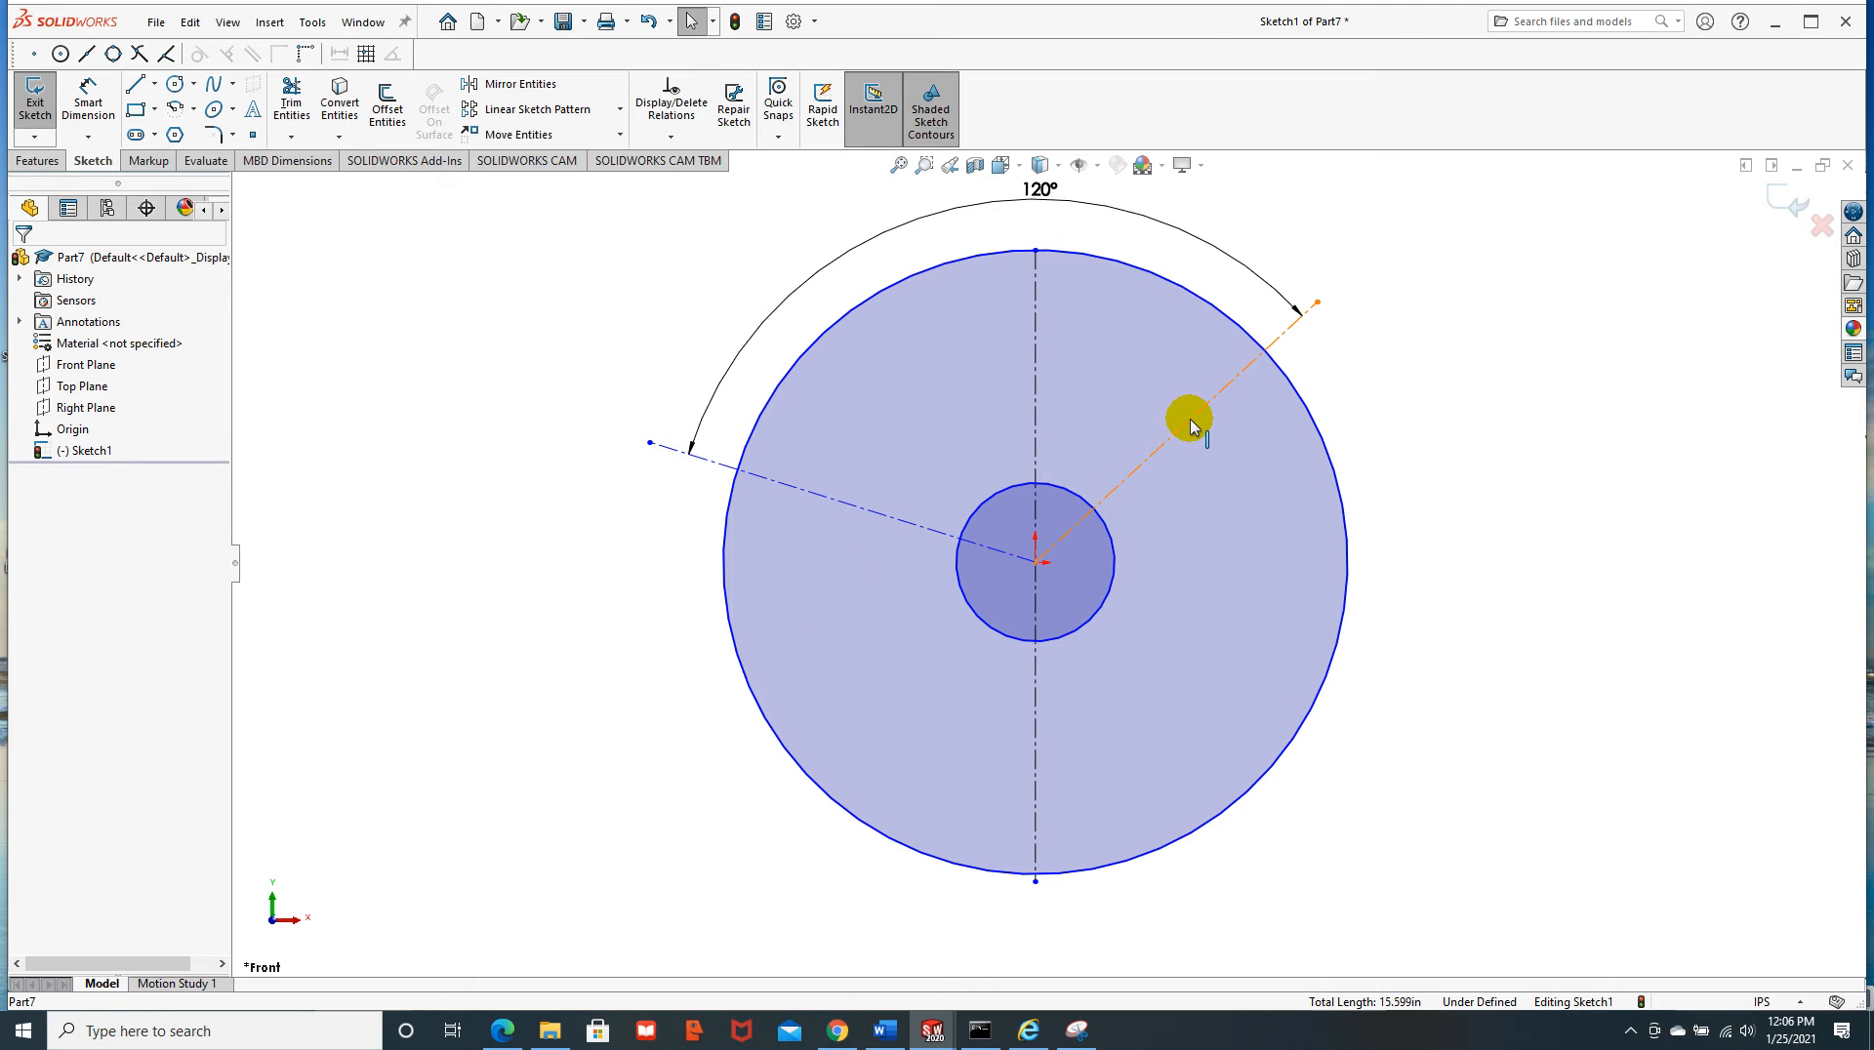
Delete the upper-left diagonal centerline together with its associated angle dimension
click(851, 515)
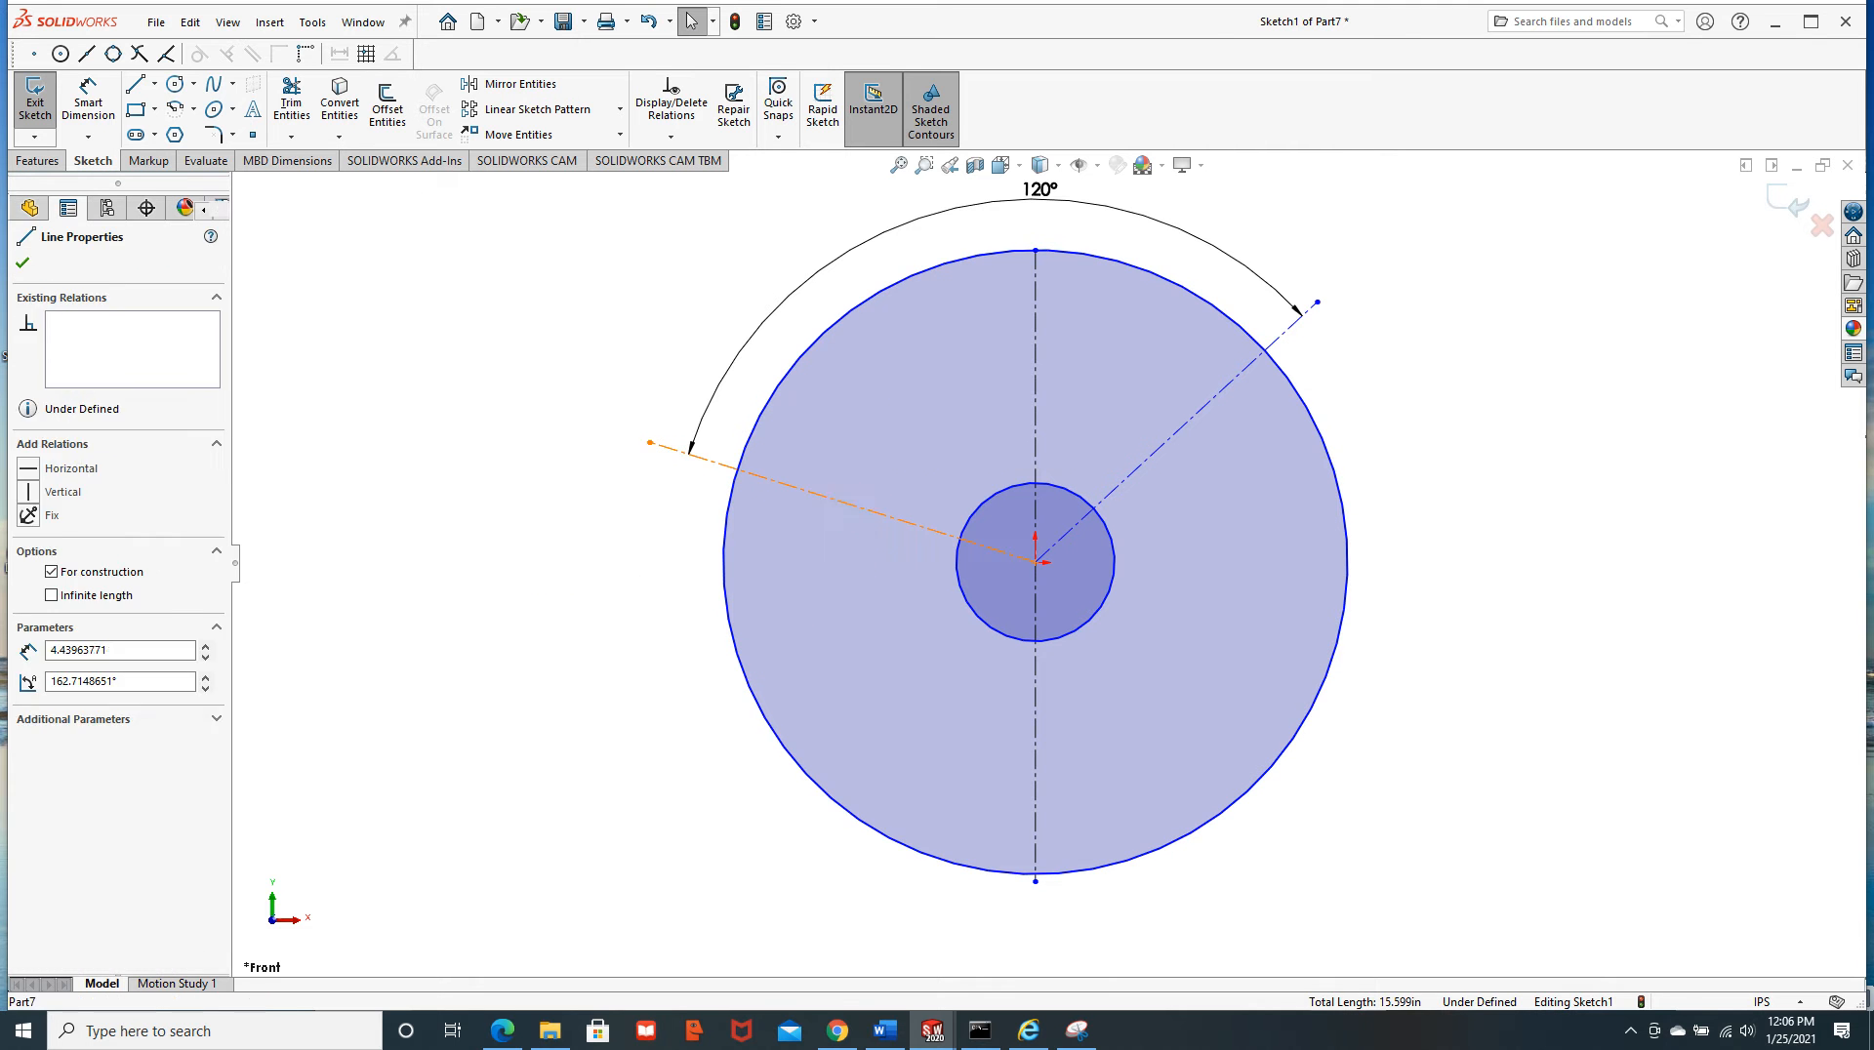
key(Delete)
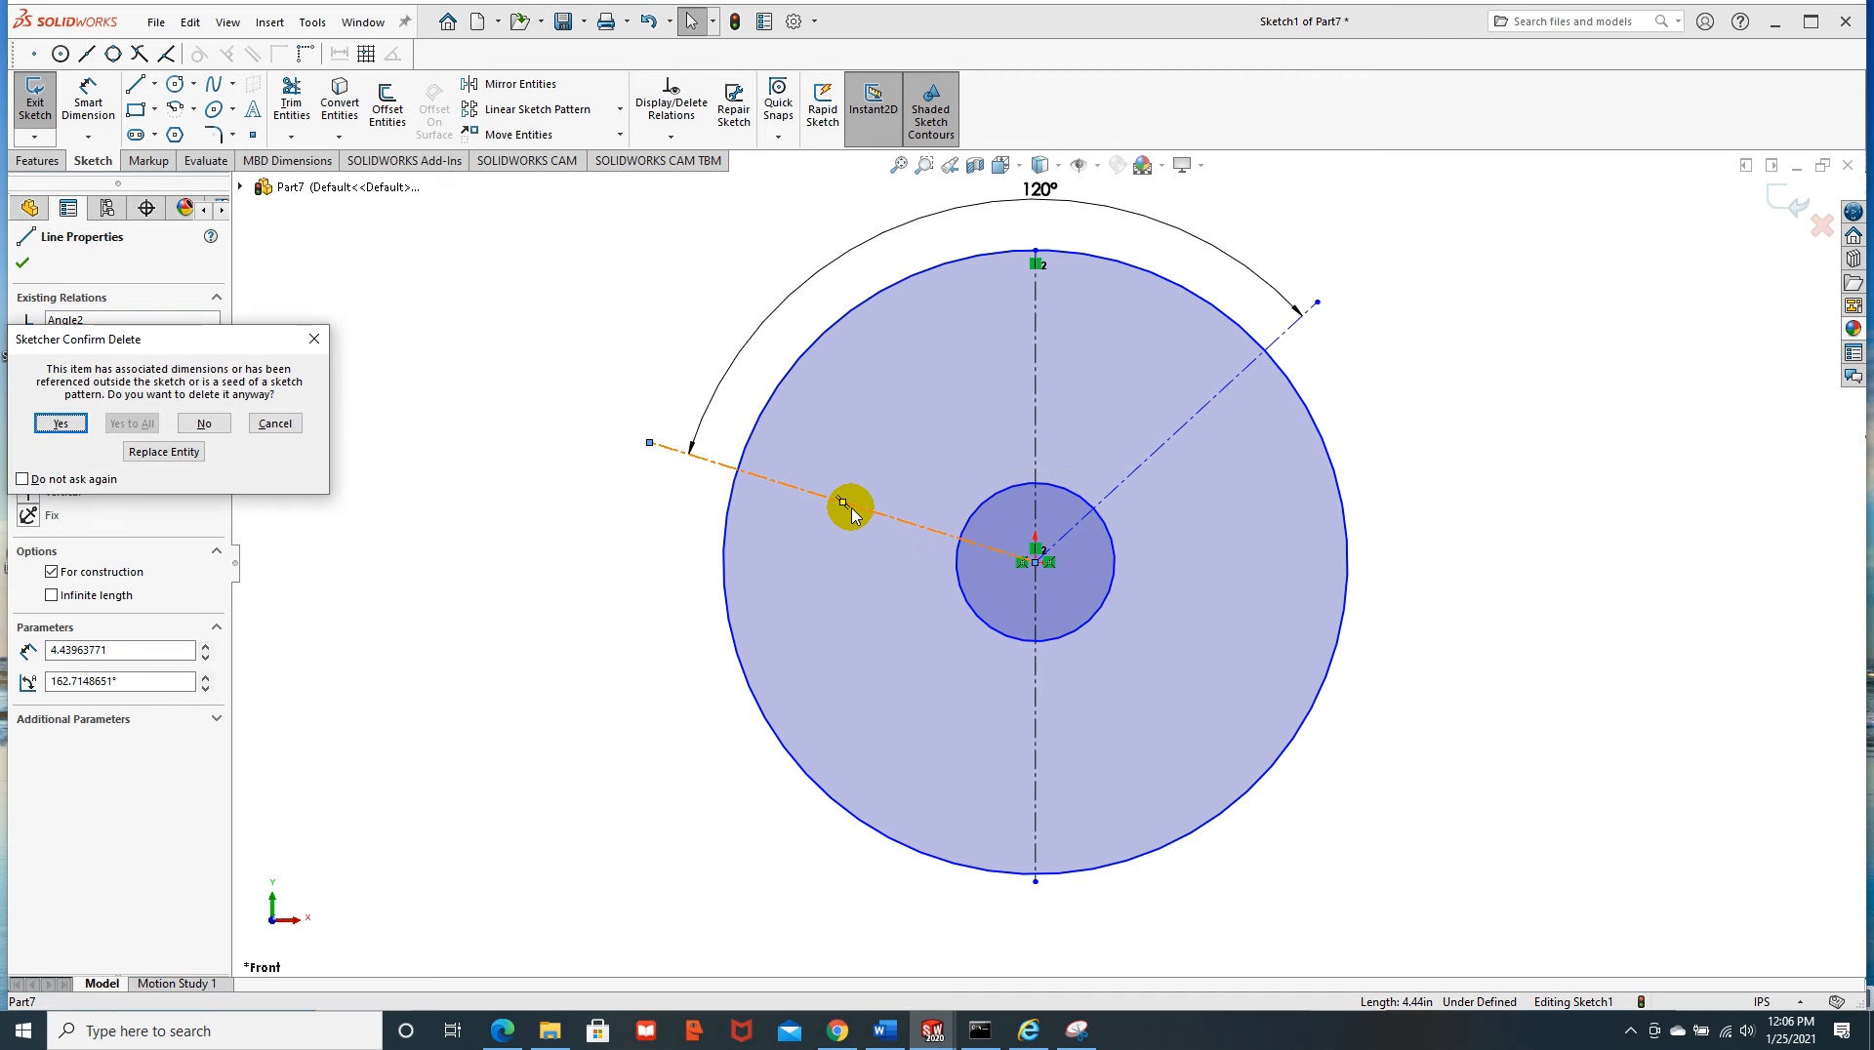
click(54, 426)
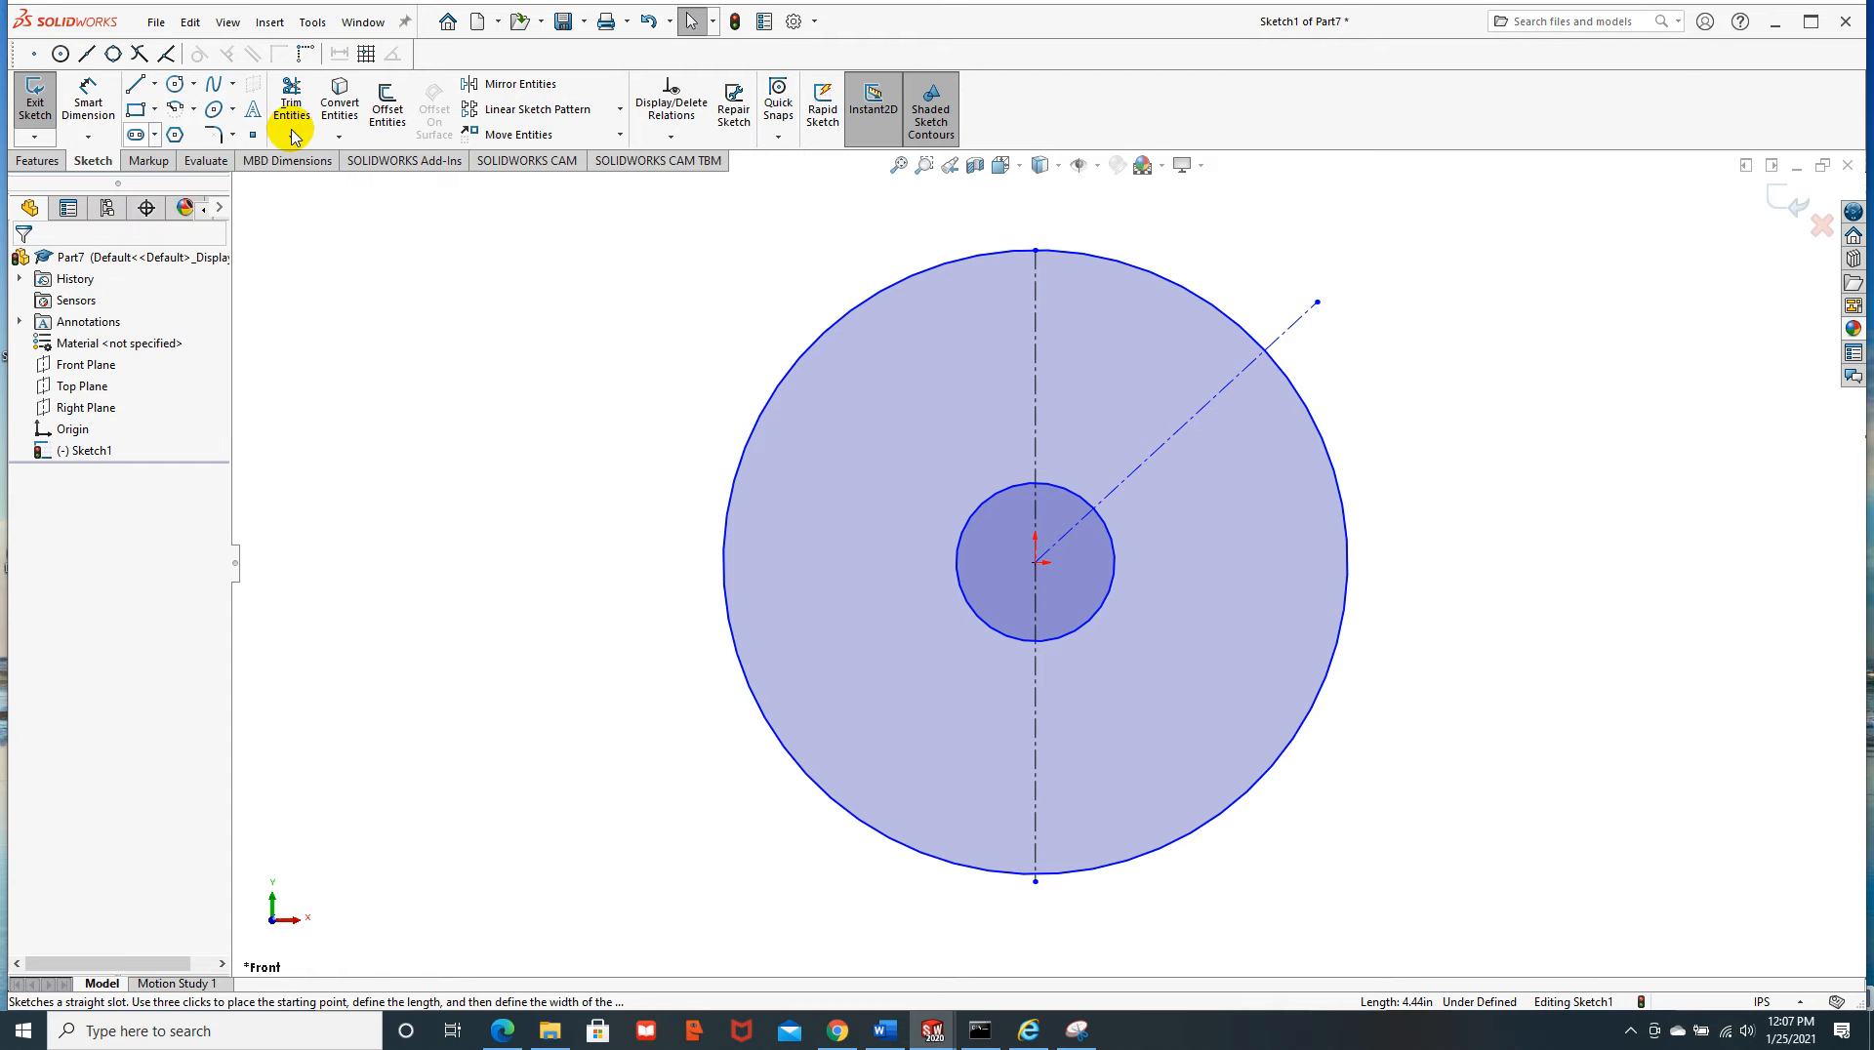
Mirror the upper-right diagonal centerline about the vertical centerline, keeping the original
click(509, 86)
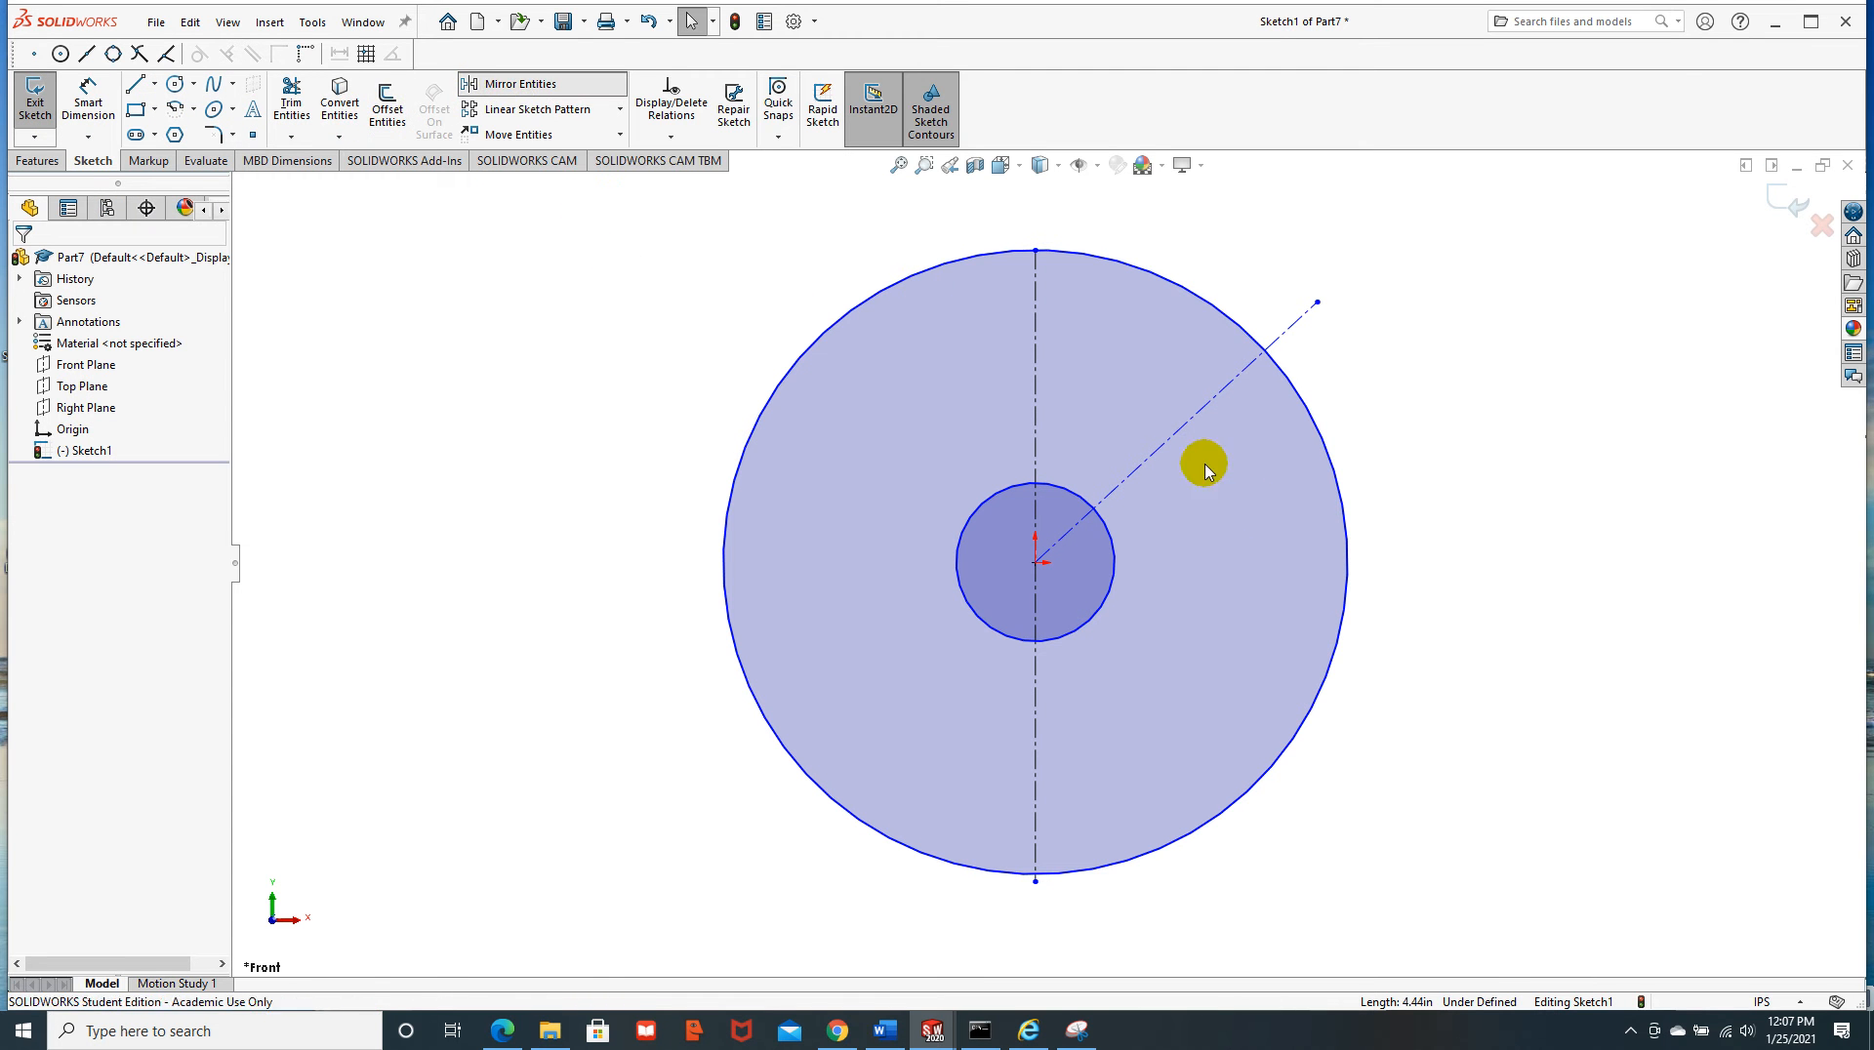
click(1187, 430)
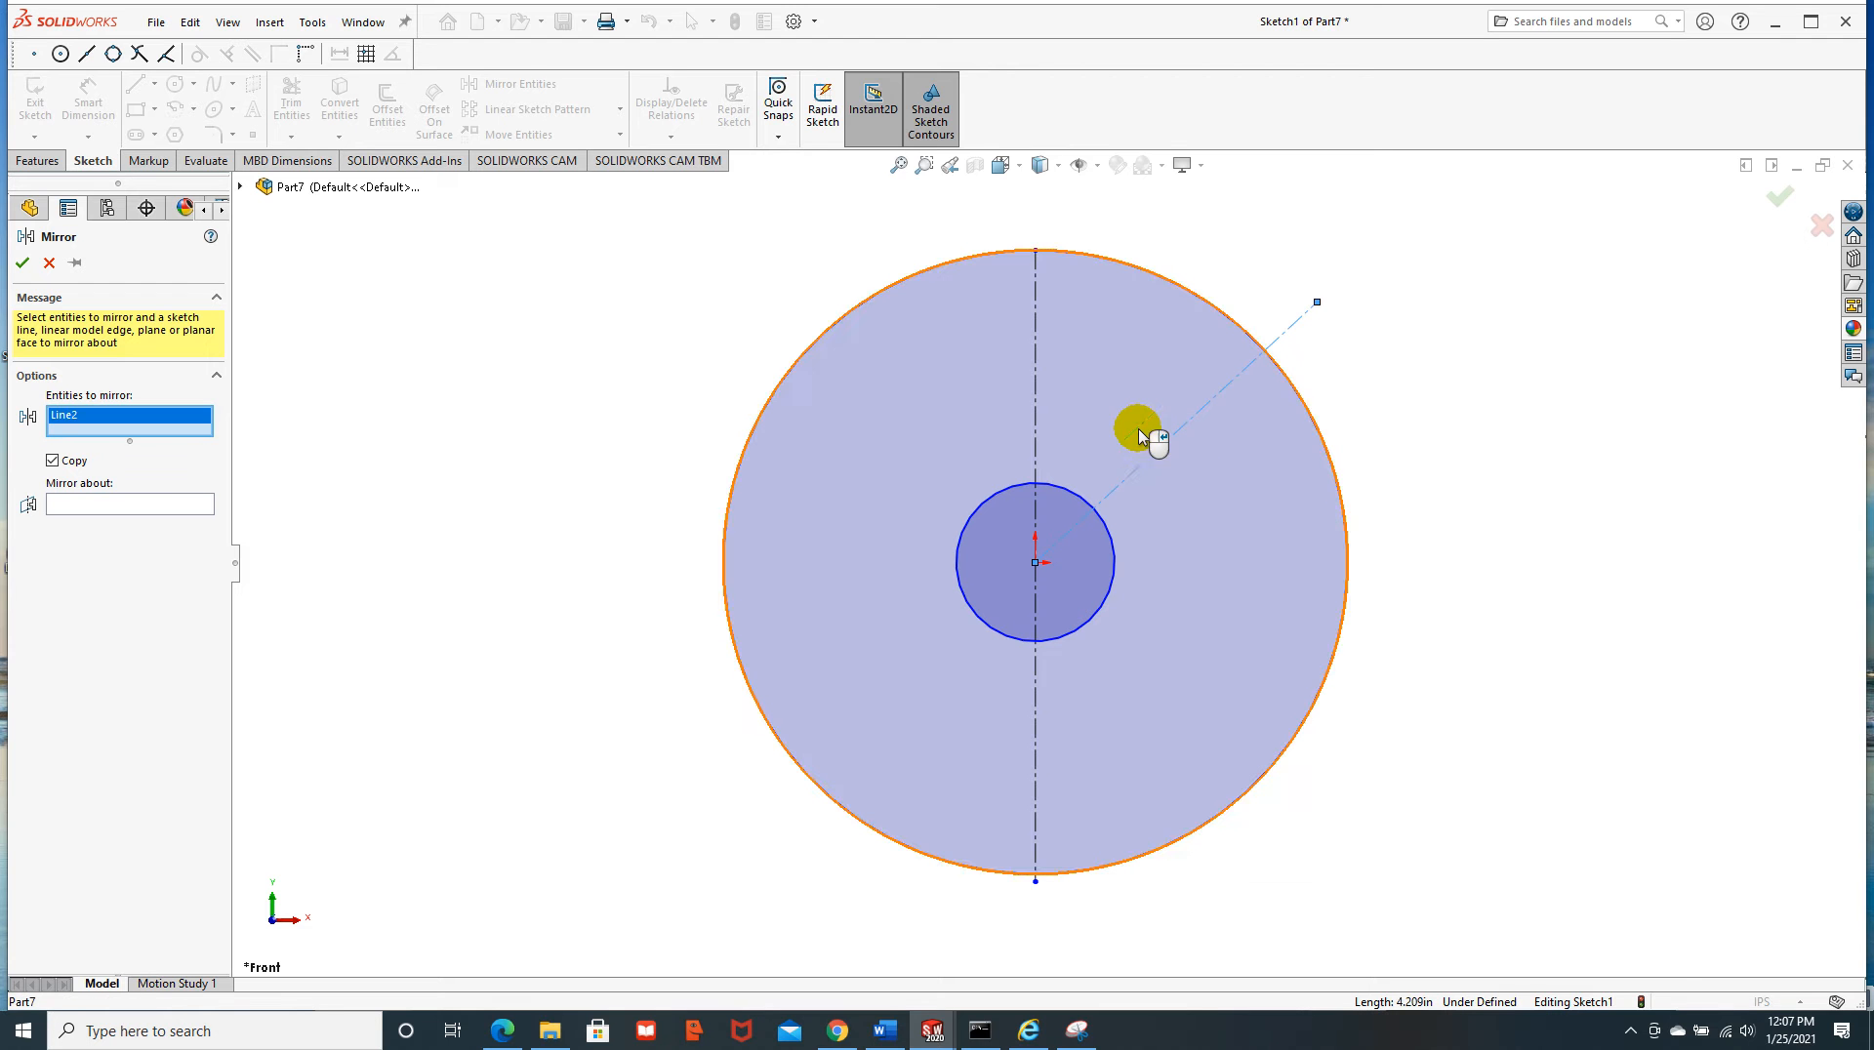
click(185, 505)
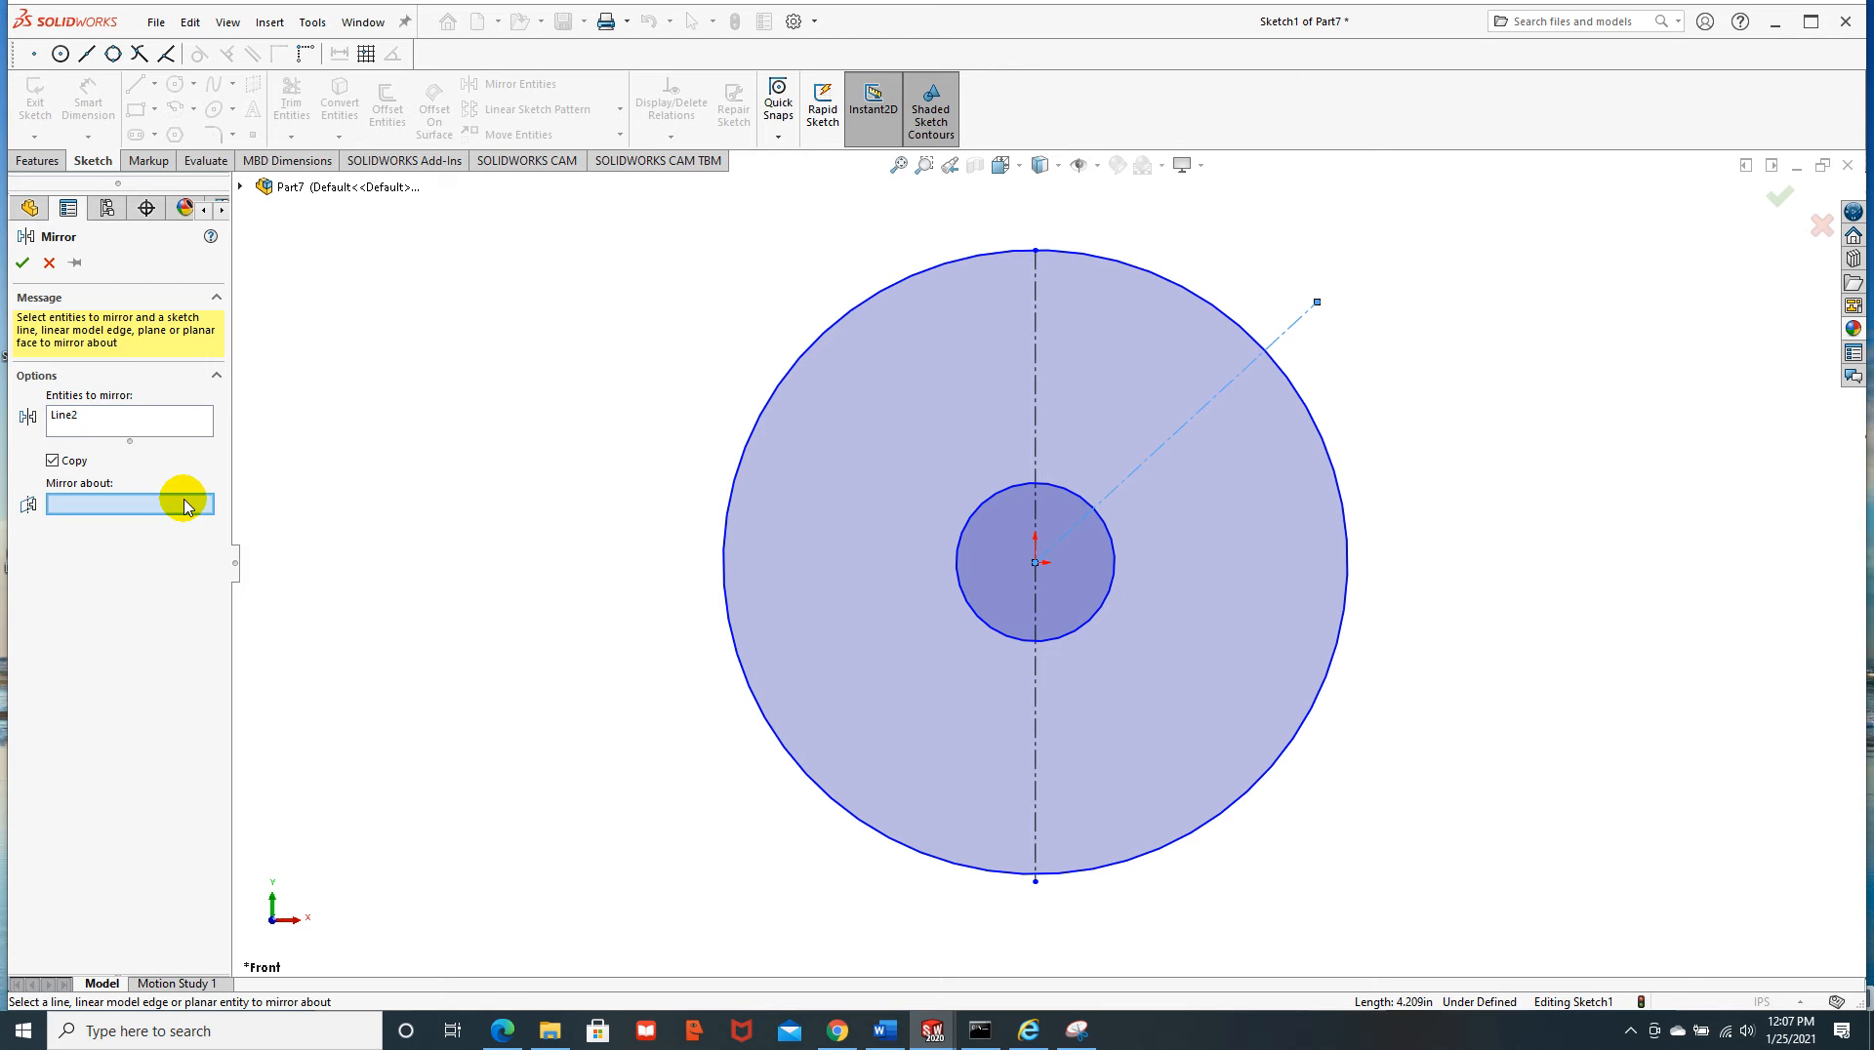
click(1034, 441)
key(Return)
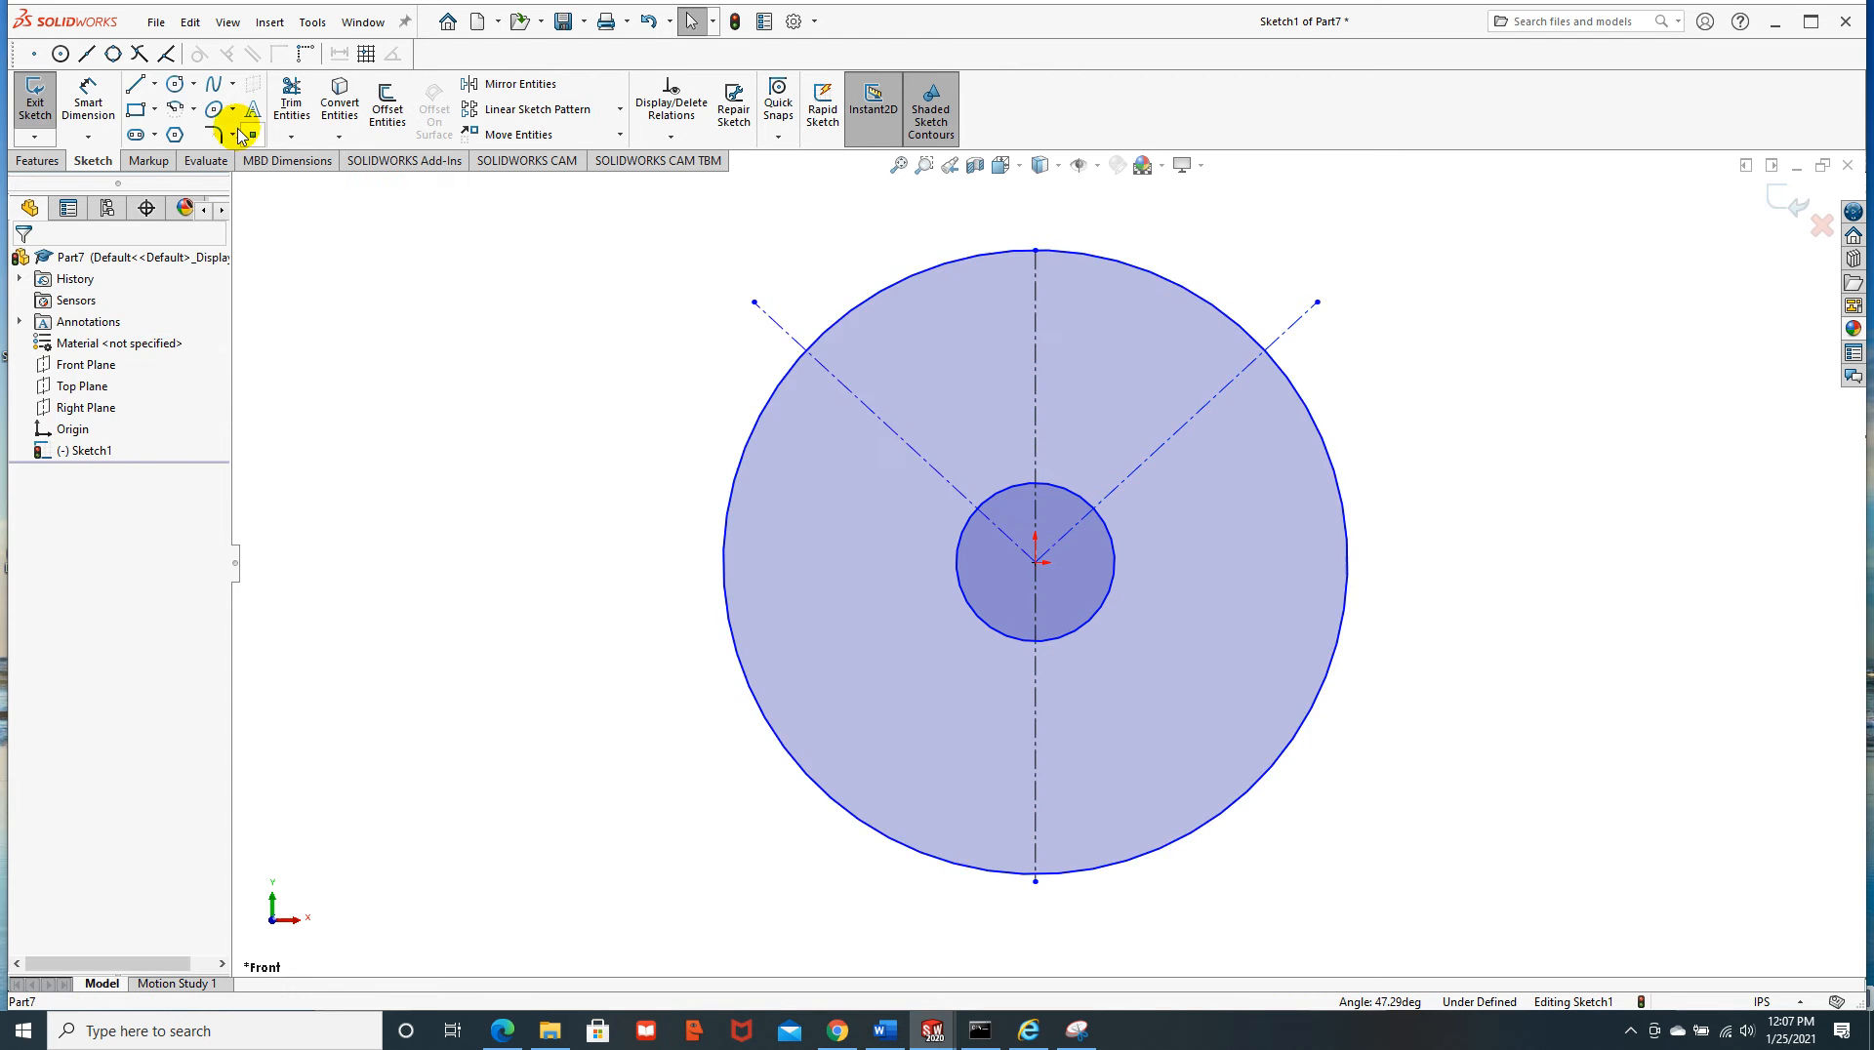
Dimension the angle between the original and mirrored diagonal centerlines and set it to 120 degrees
click(88, 100)
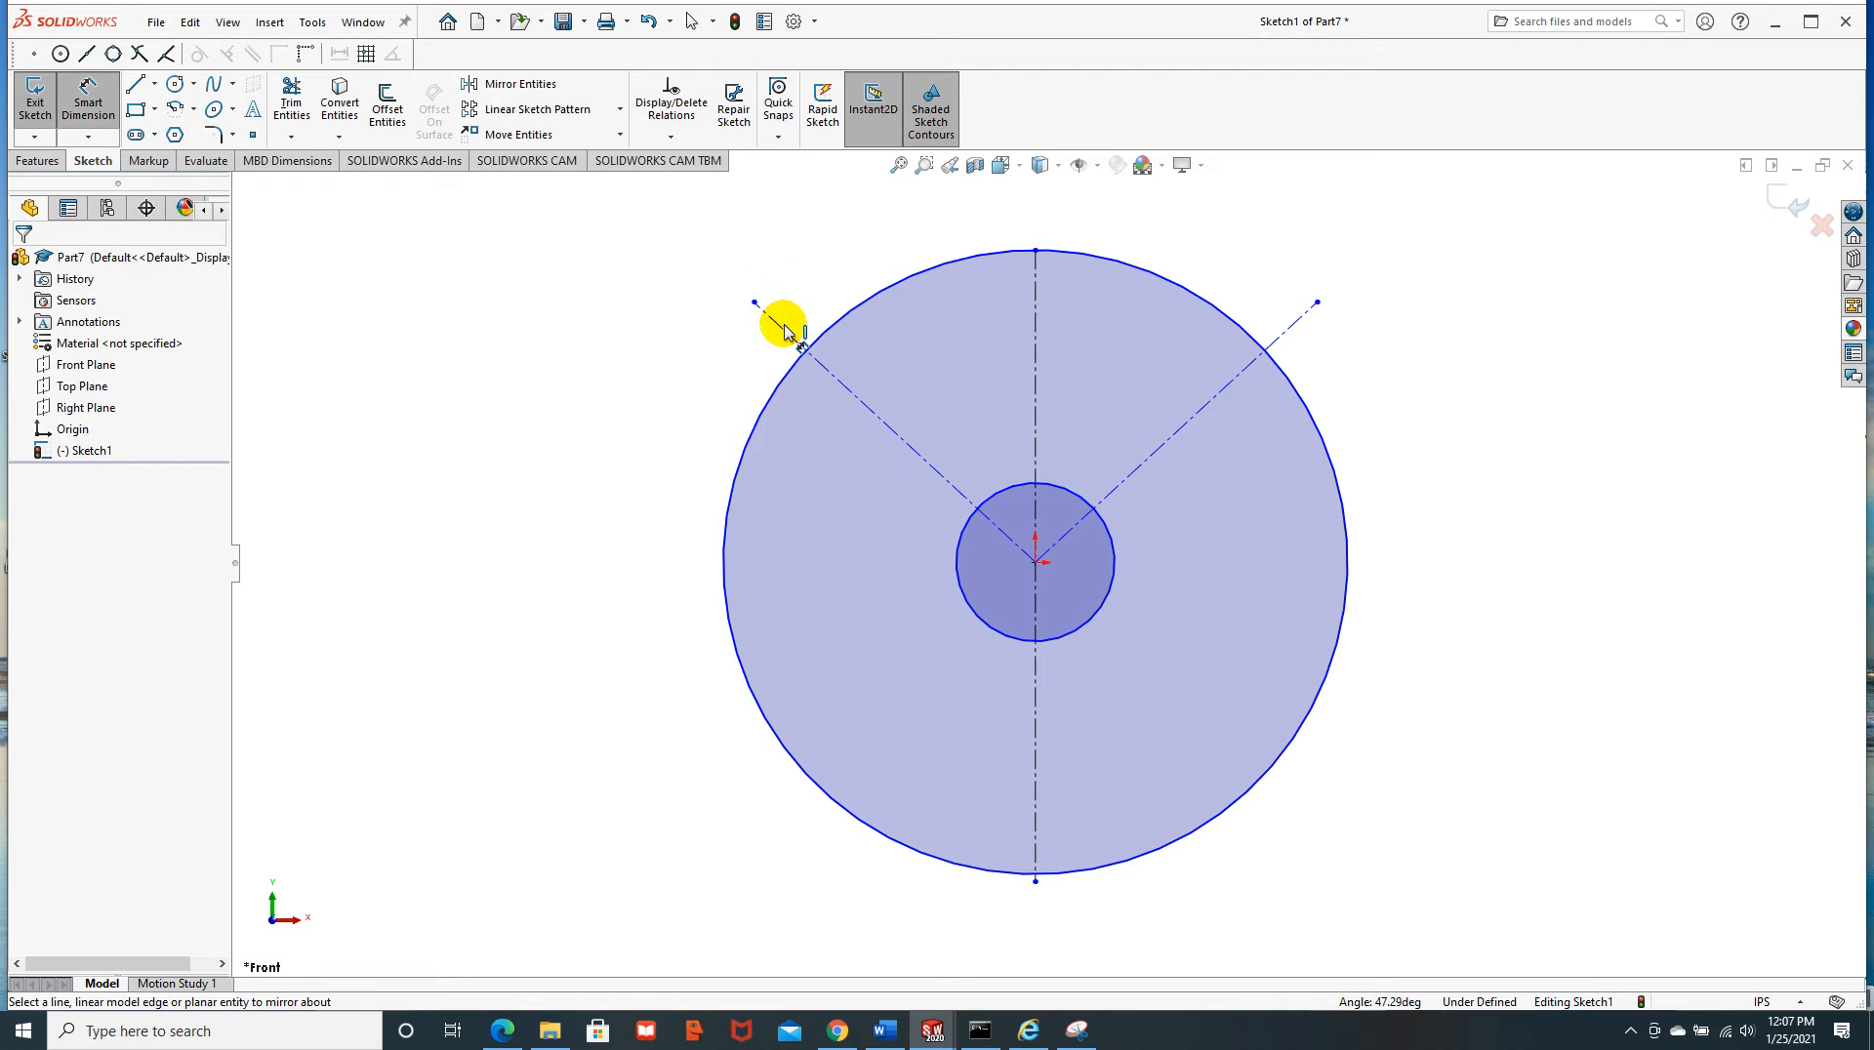
click(781, 331)
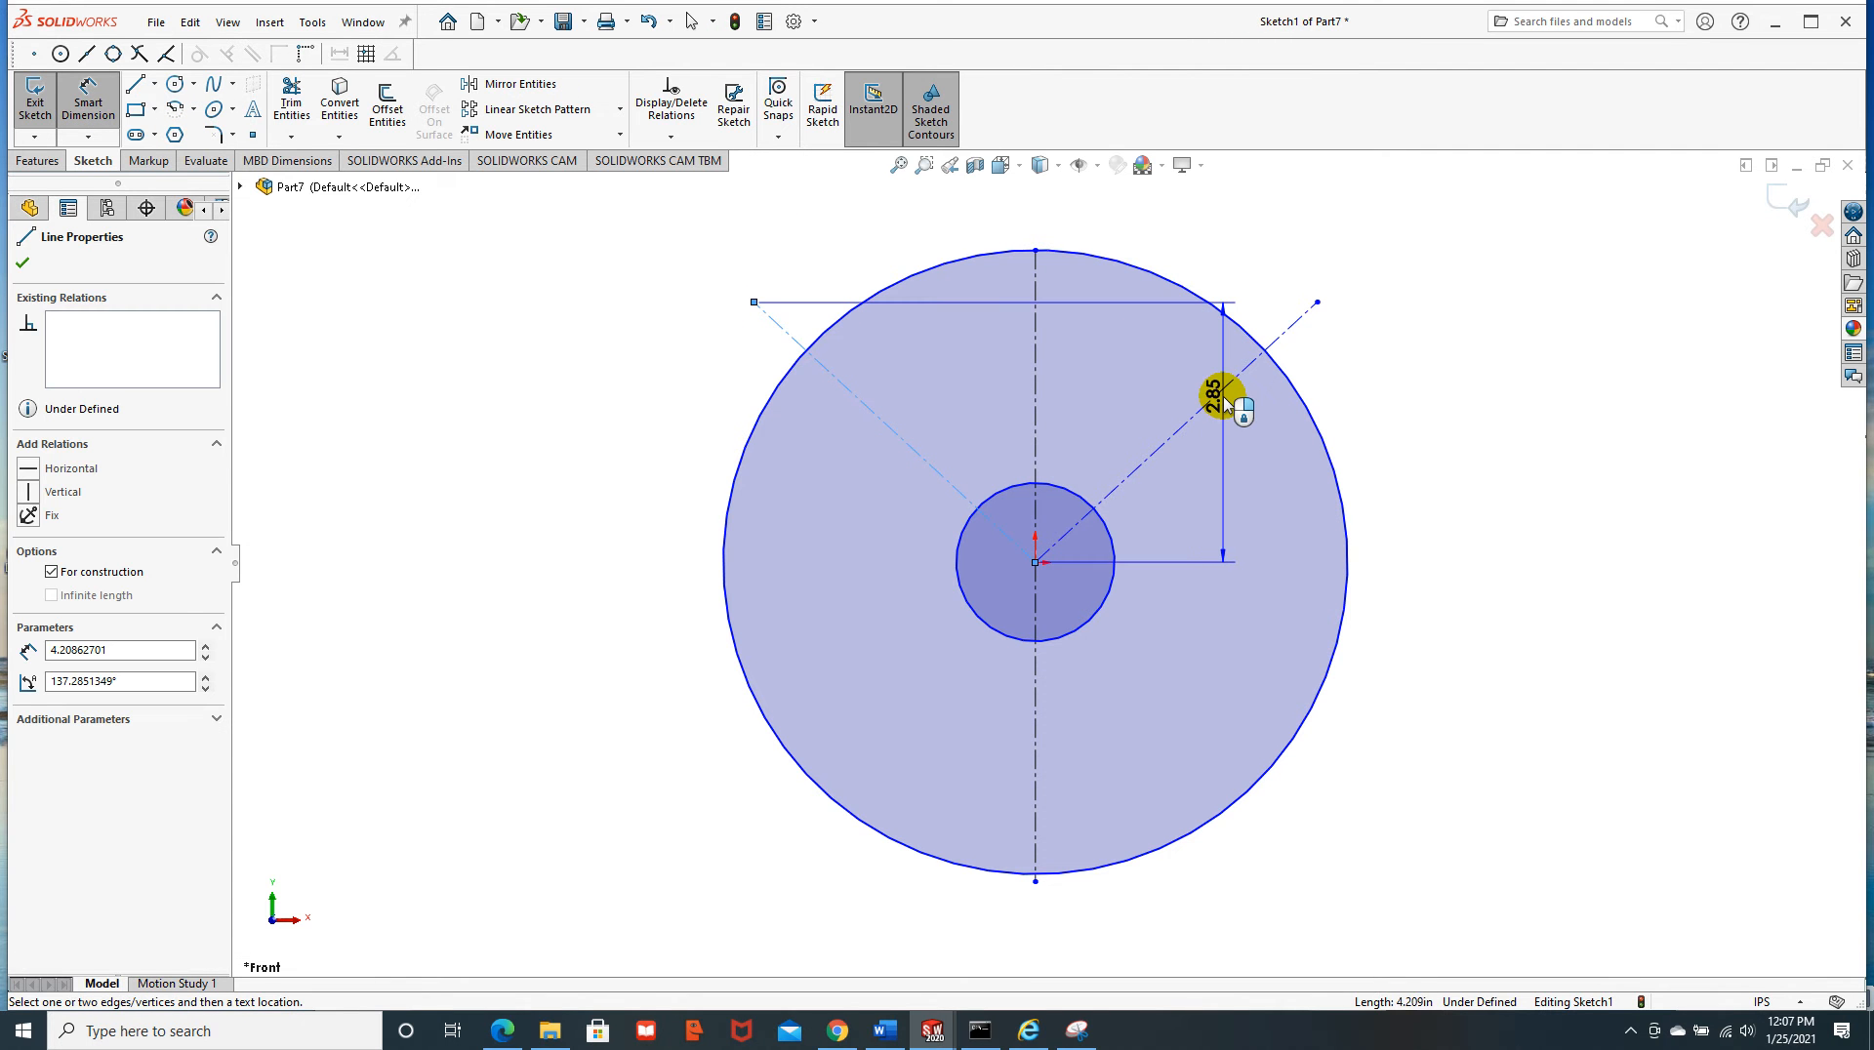
click(1227, 398)
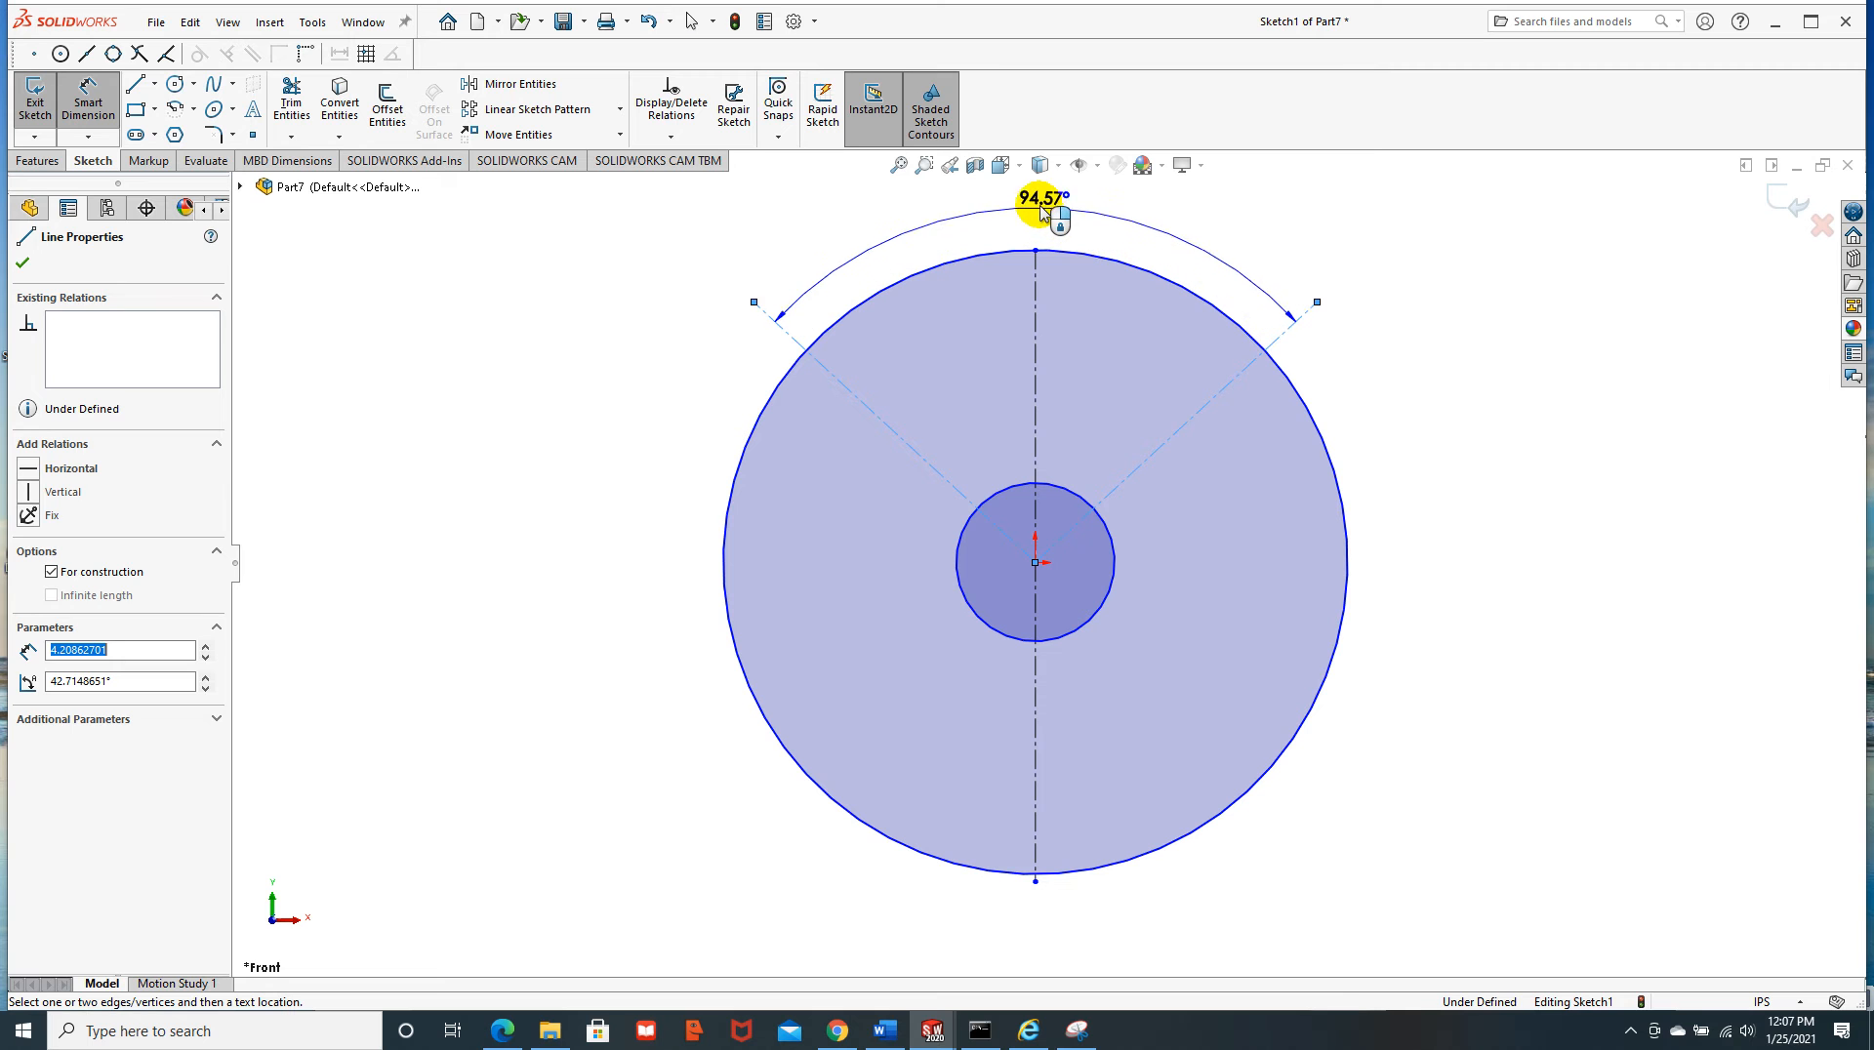
click(1041, 212)
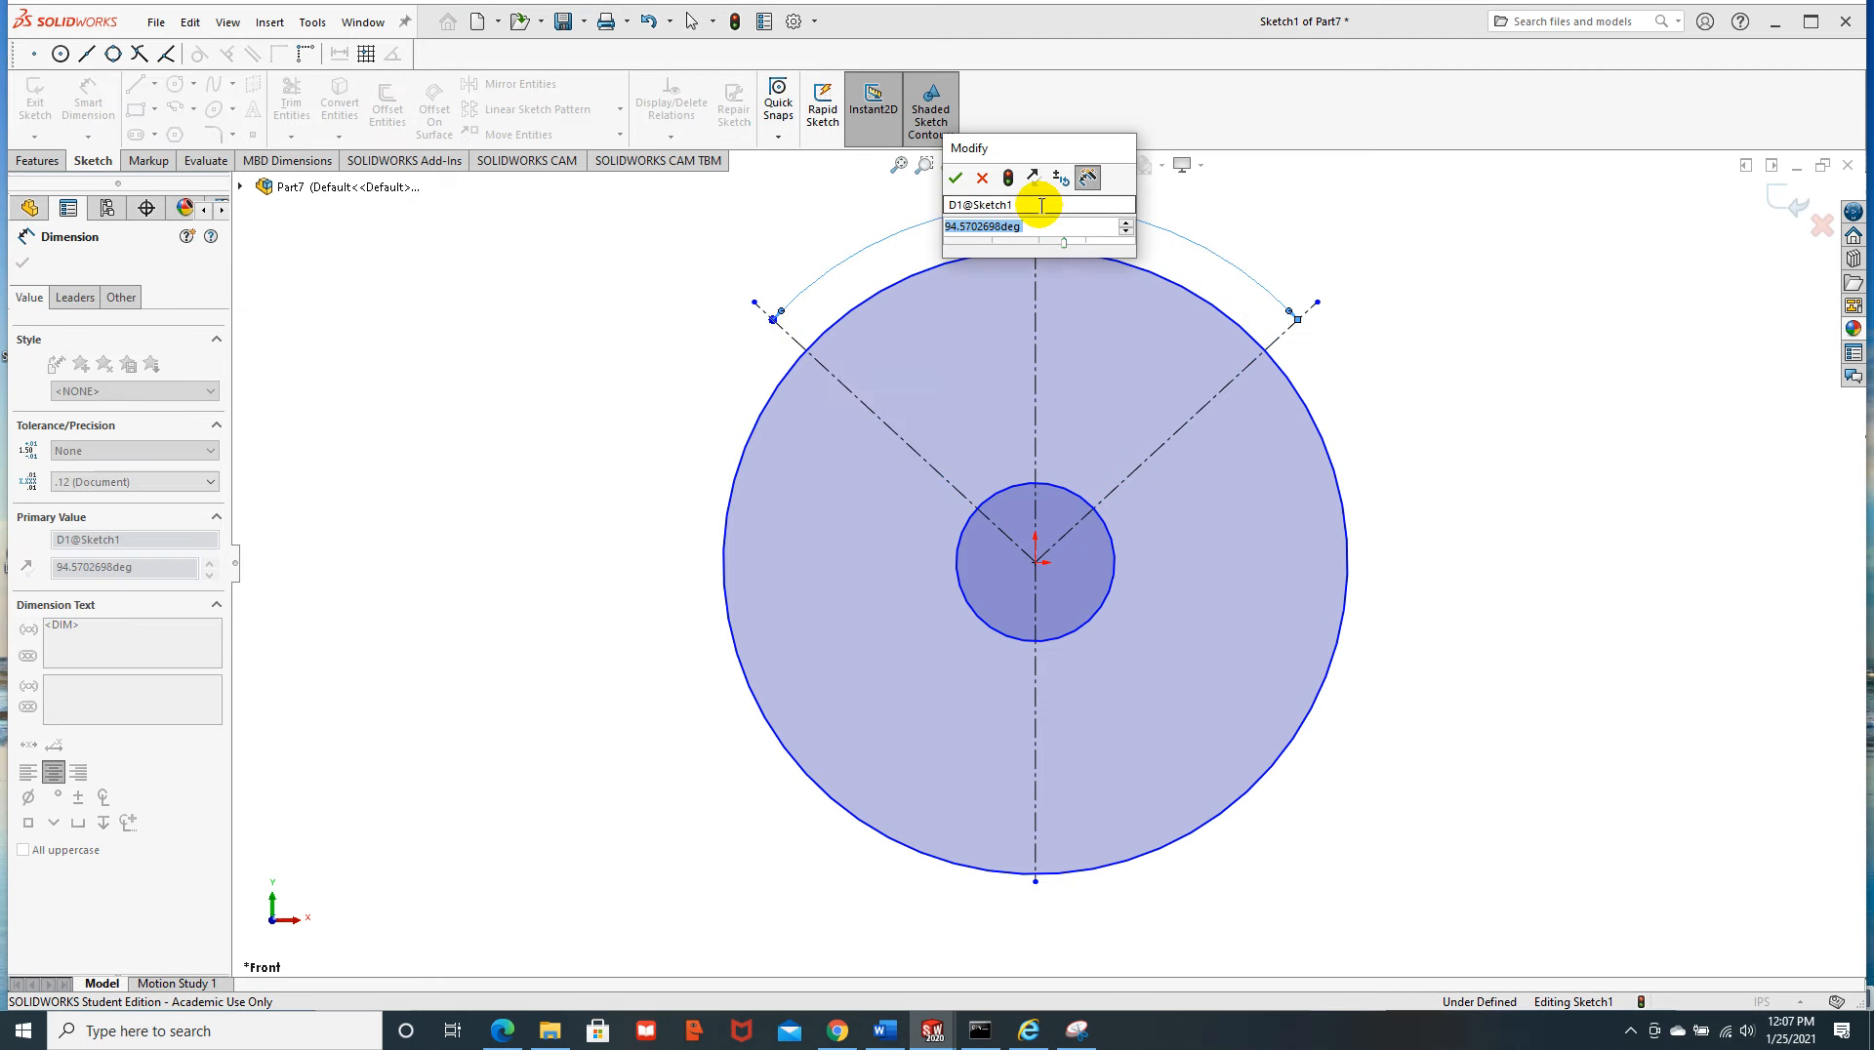
text(120)
key(Return)
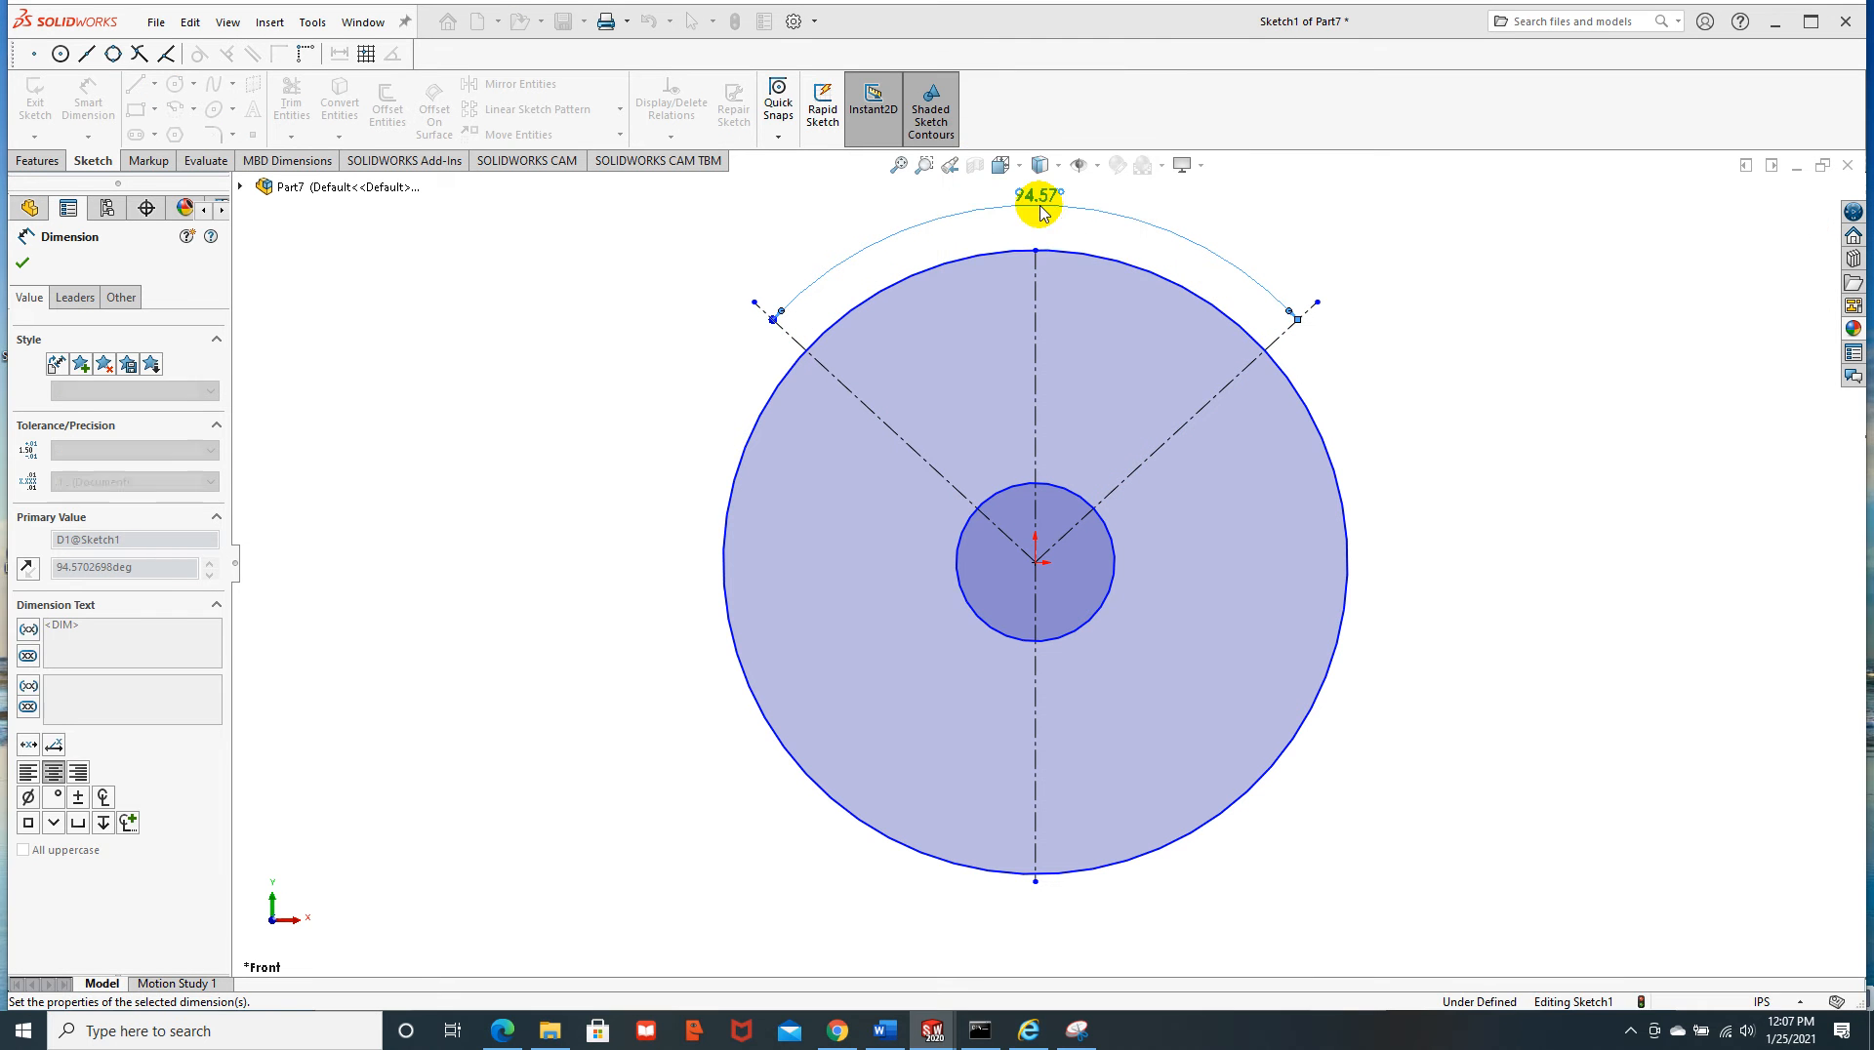
click(23, 272)
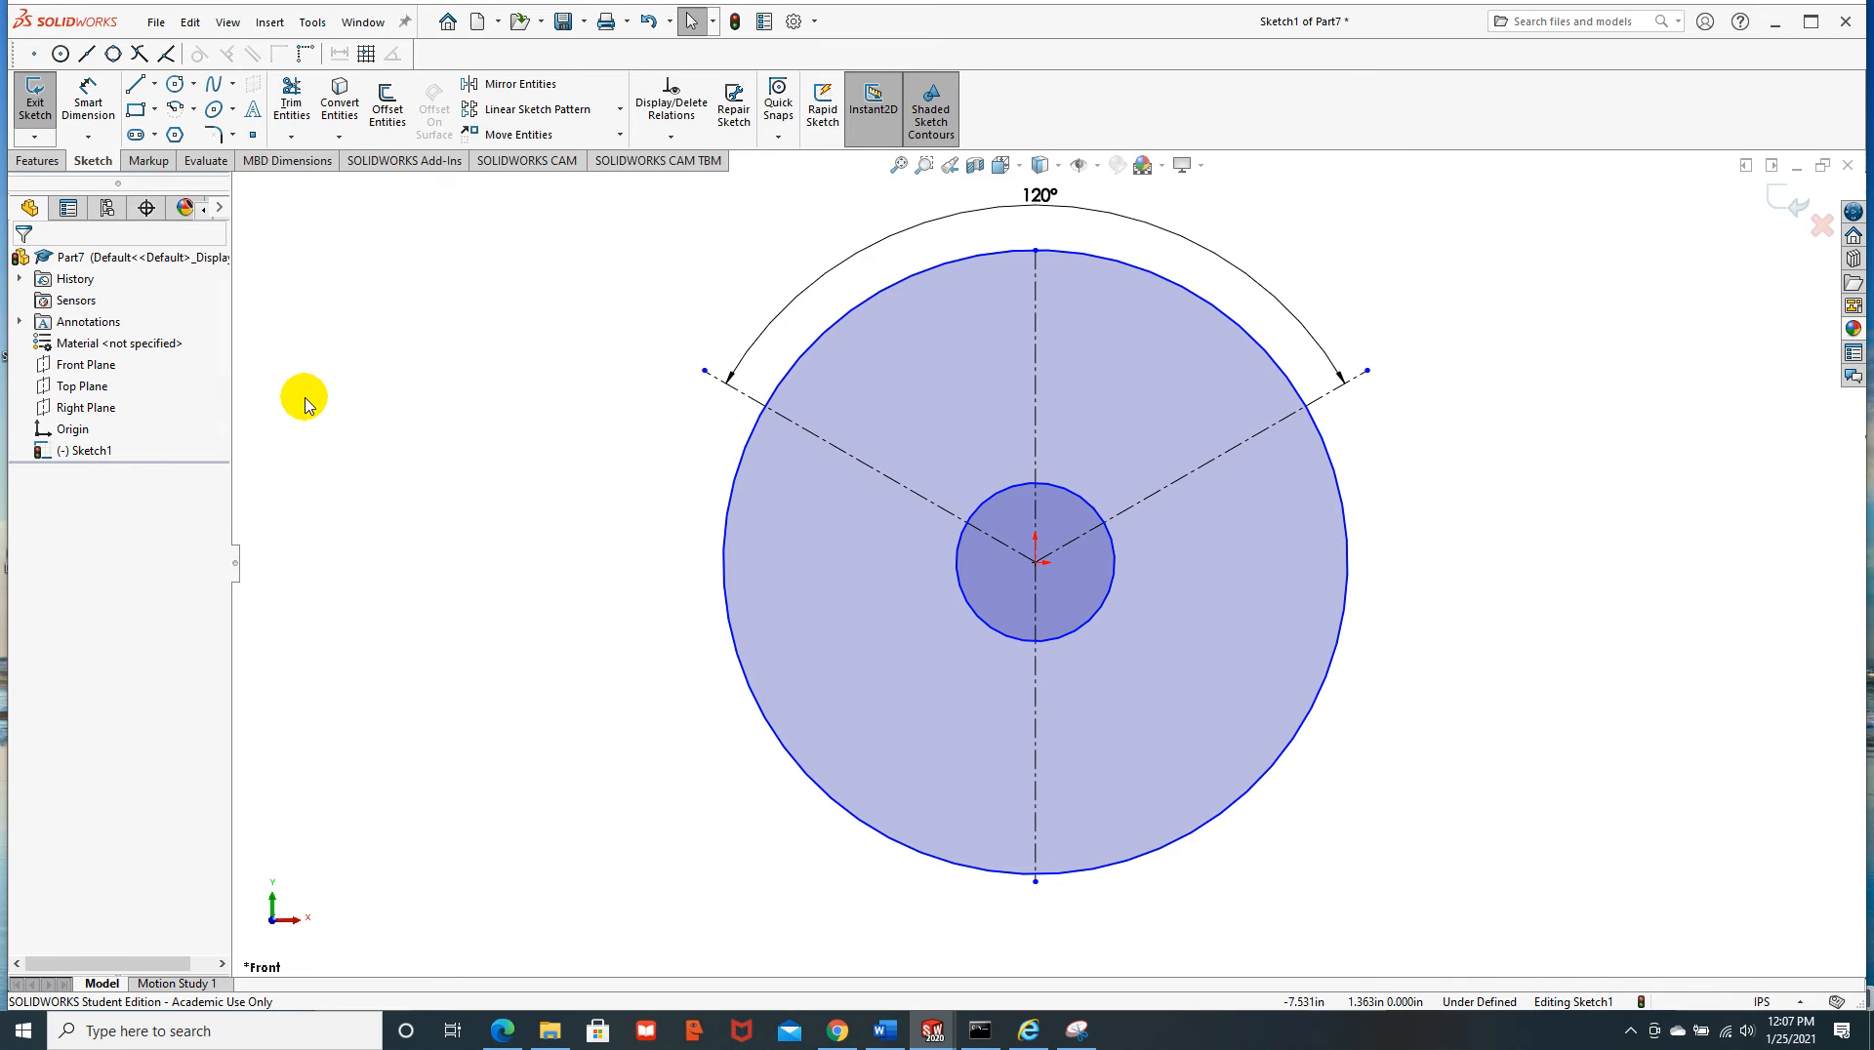
Draw a circle centered on the origin between the inner and outer circles and dimension its diameter to 5 in
click(171, 86)
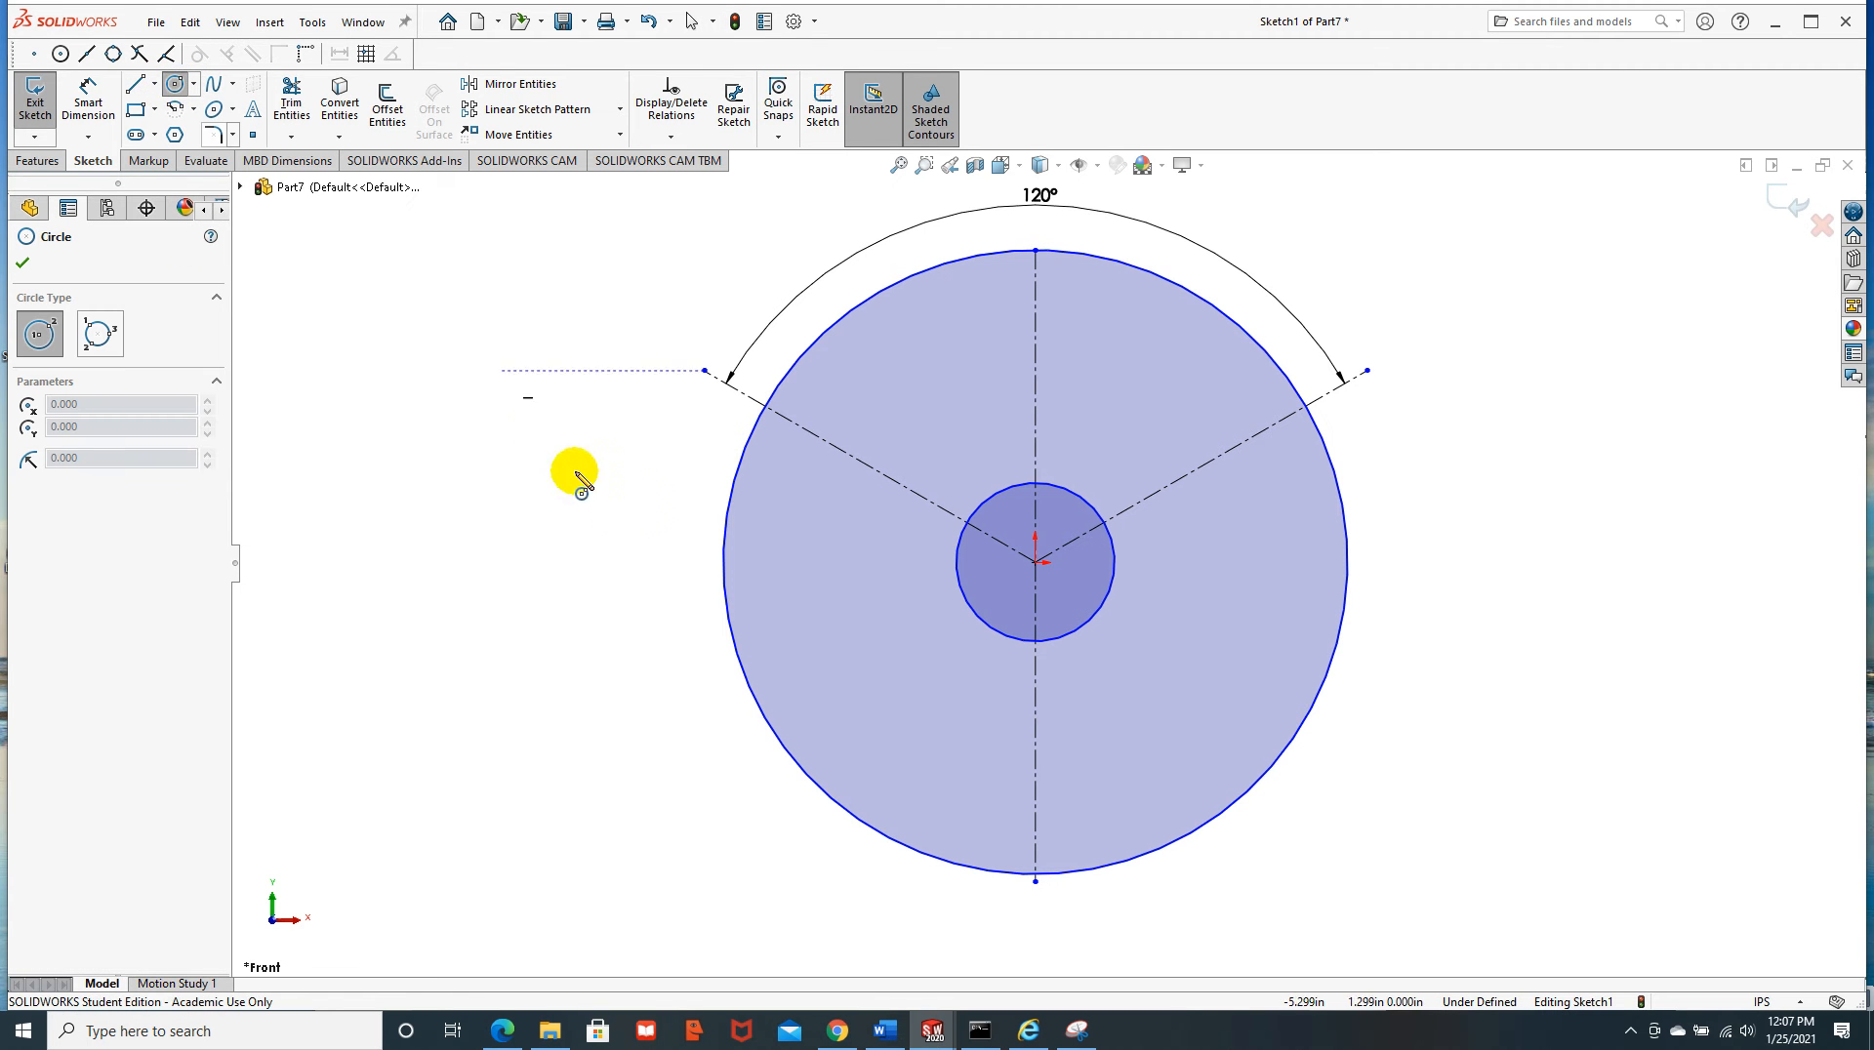
click(1036, 563)
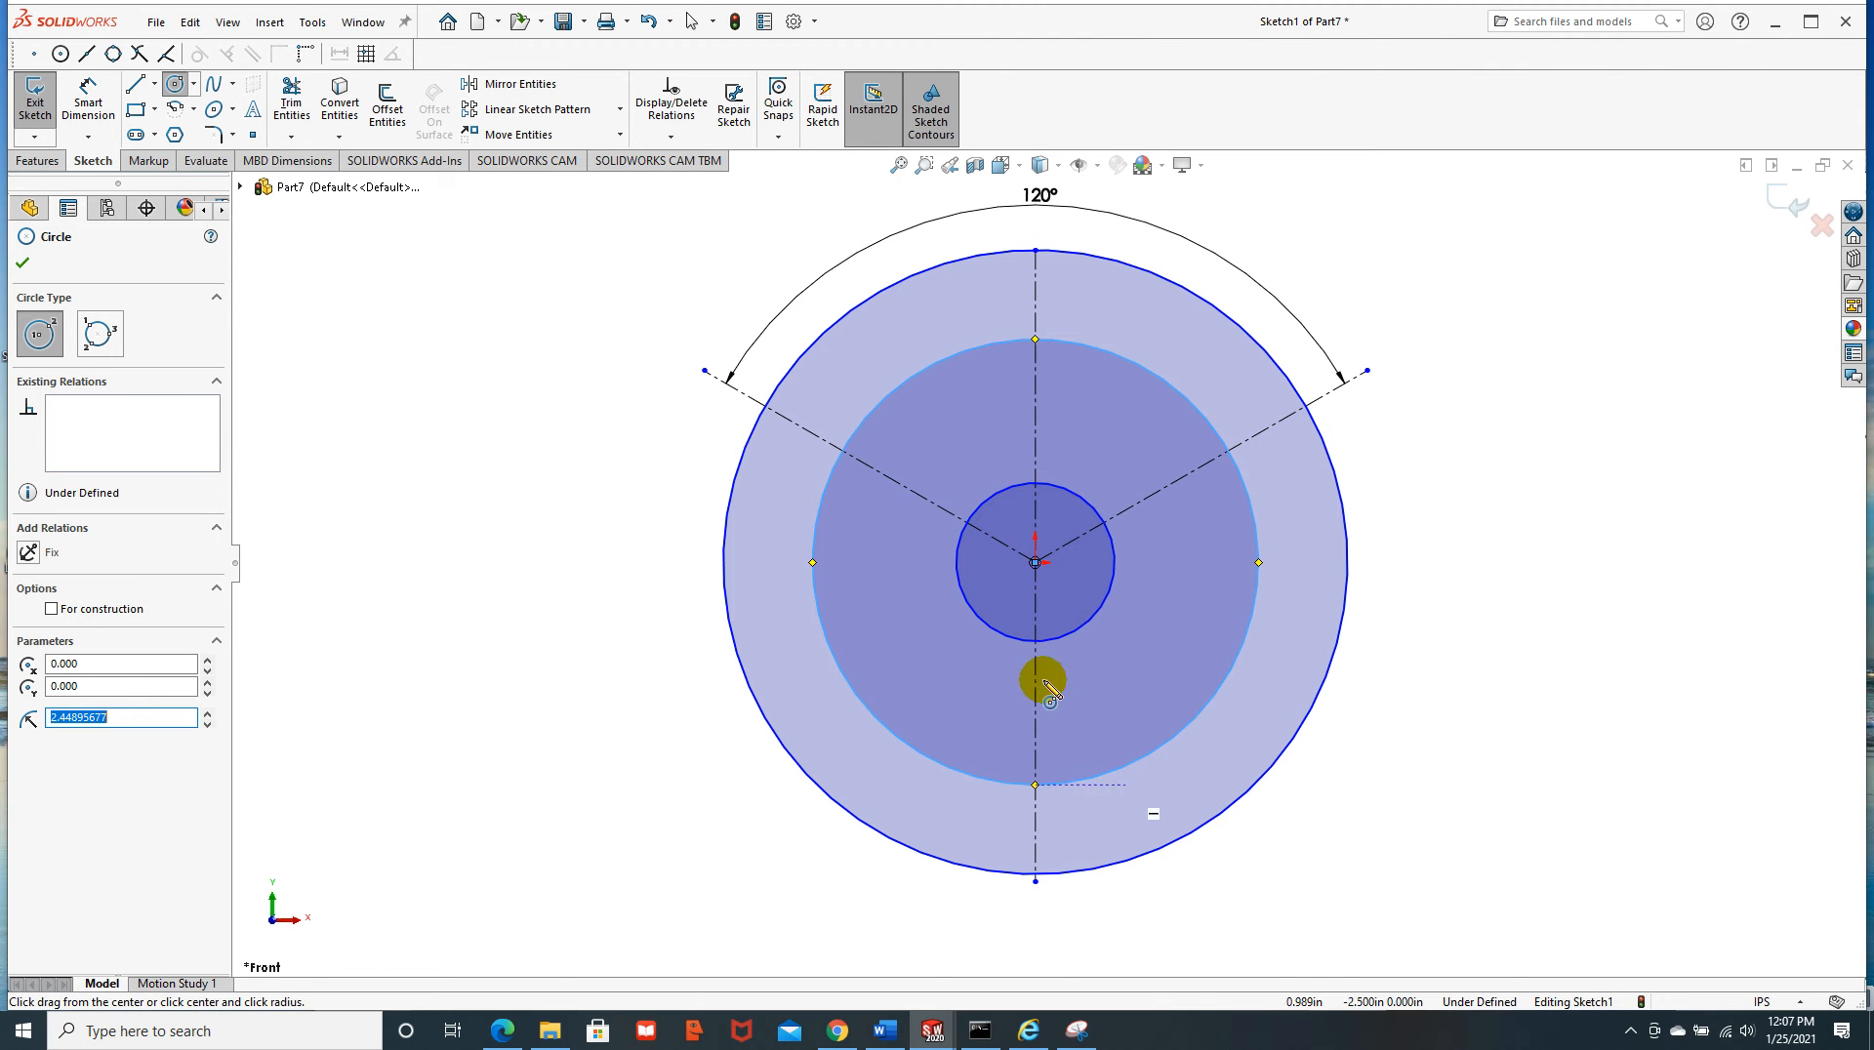
click(87, 97)
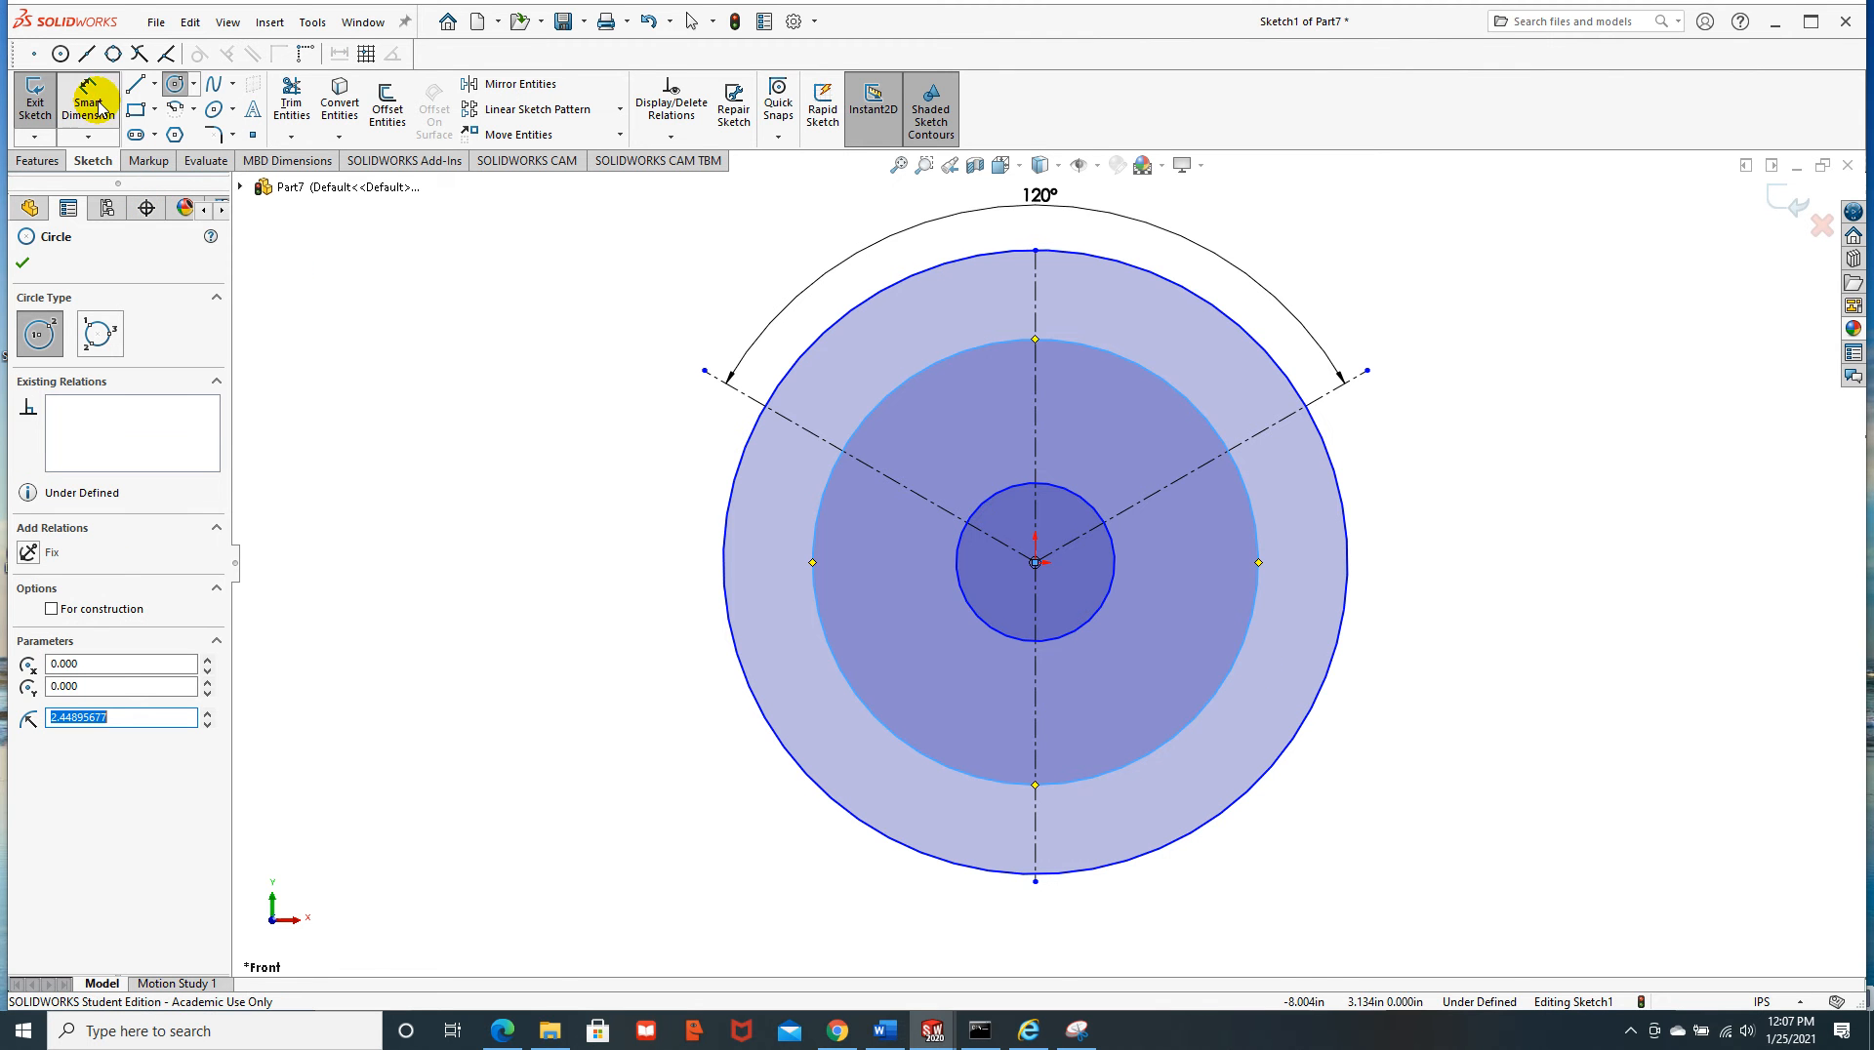
click(1210, 701)
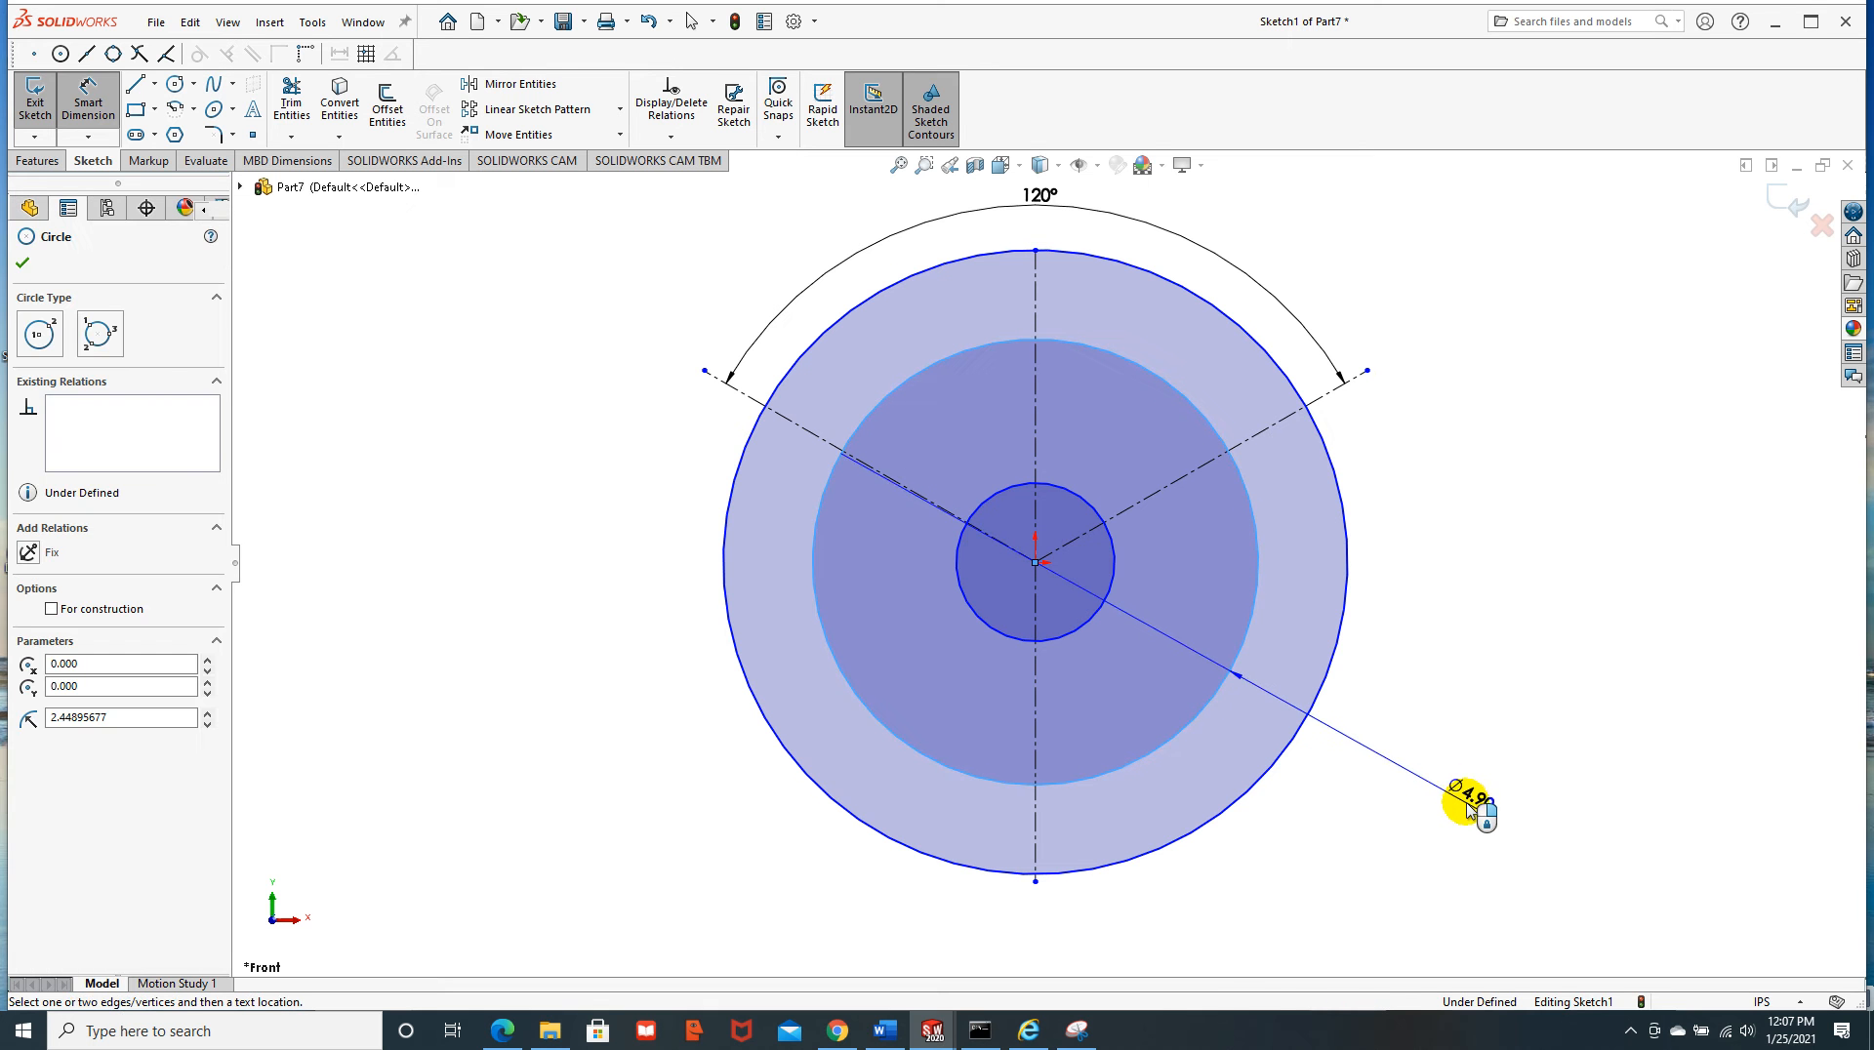
click(1467, 810)
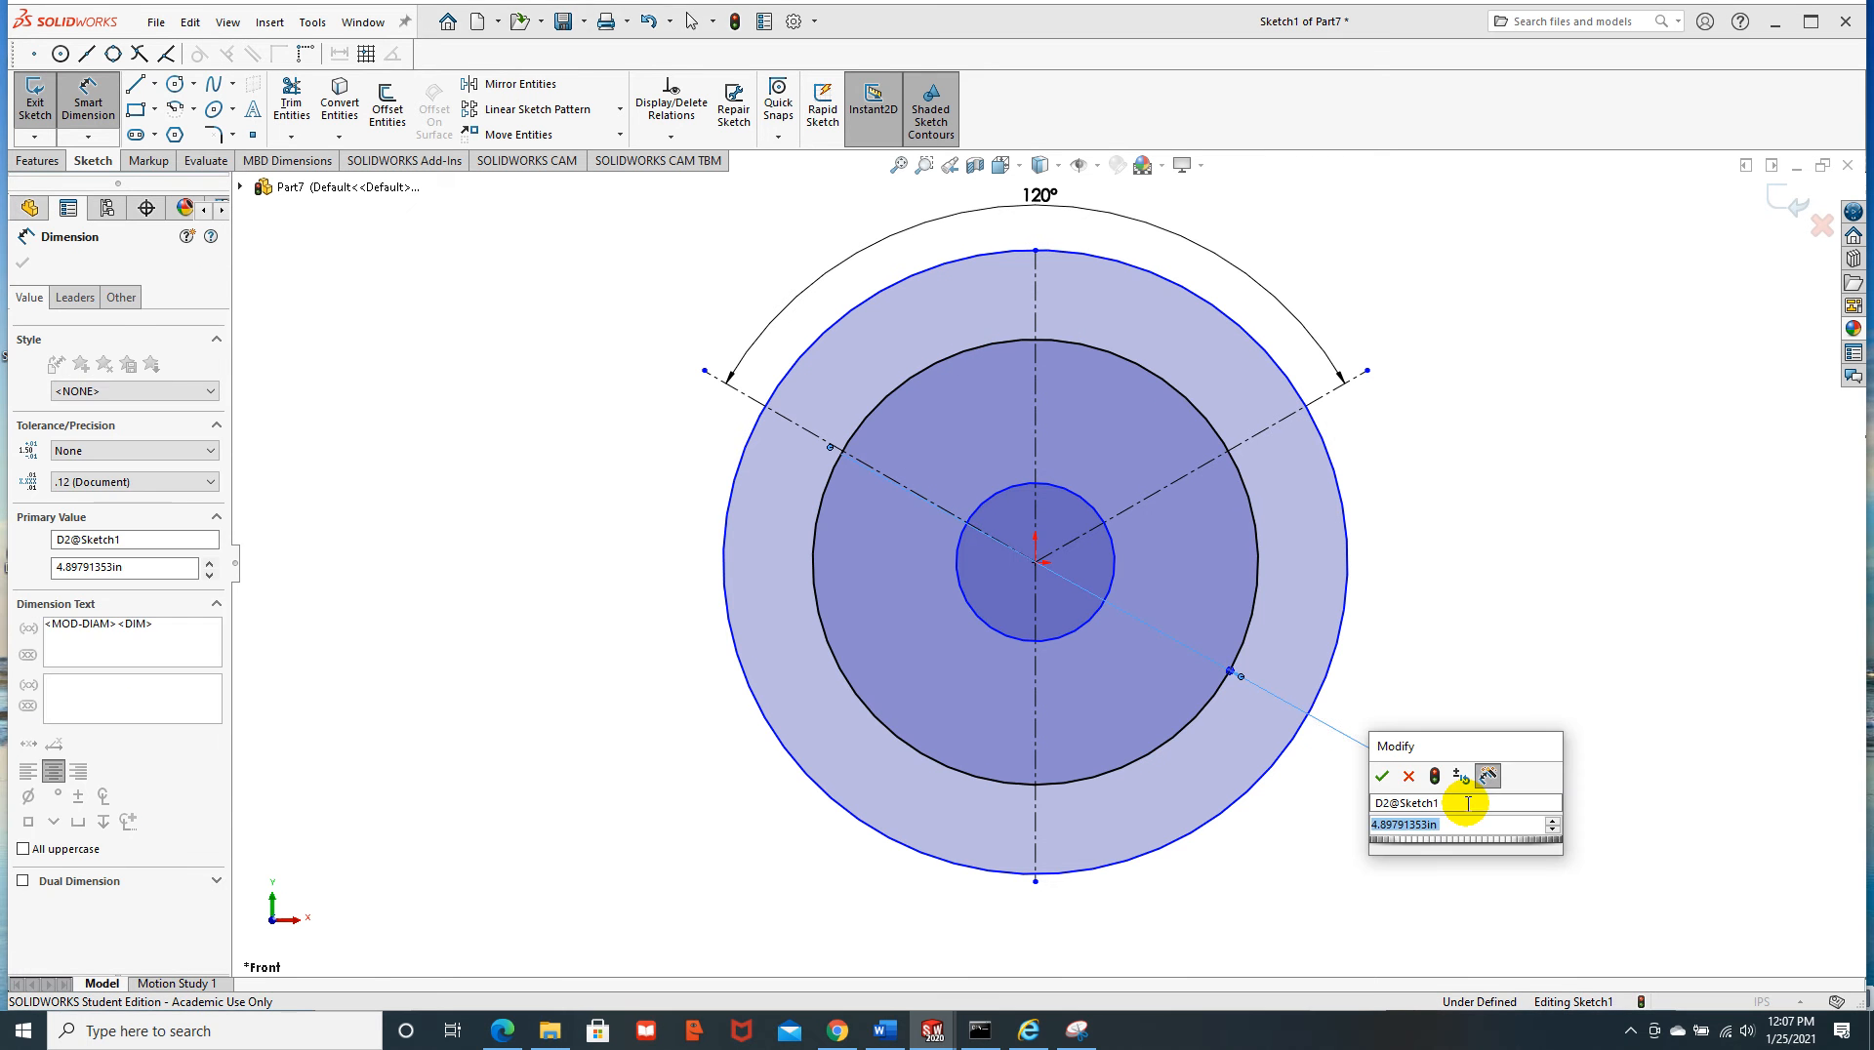
text(5)
key(Return)
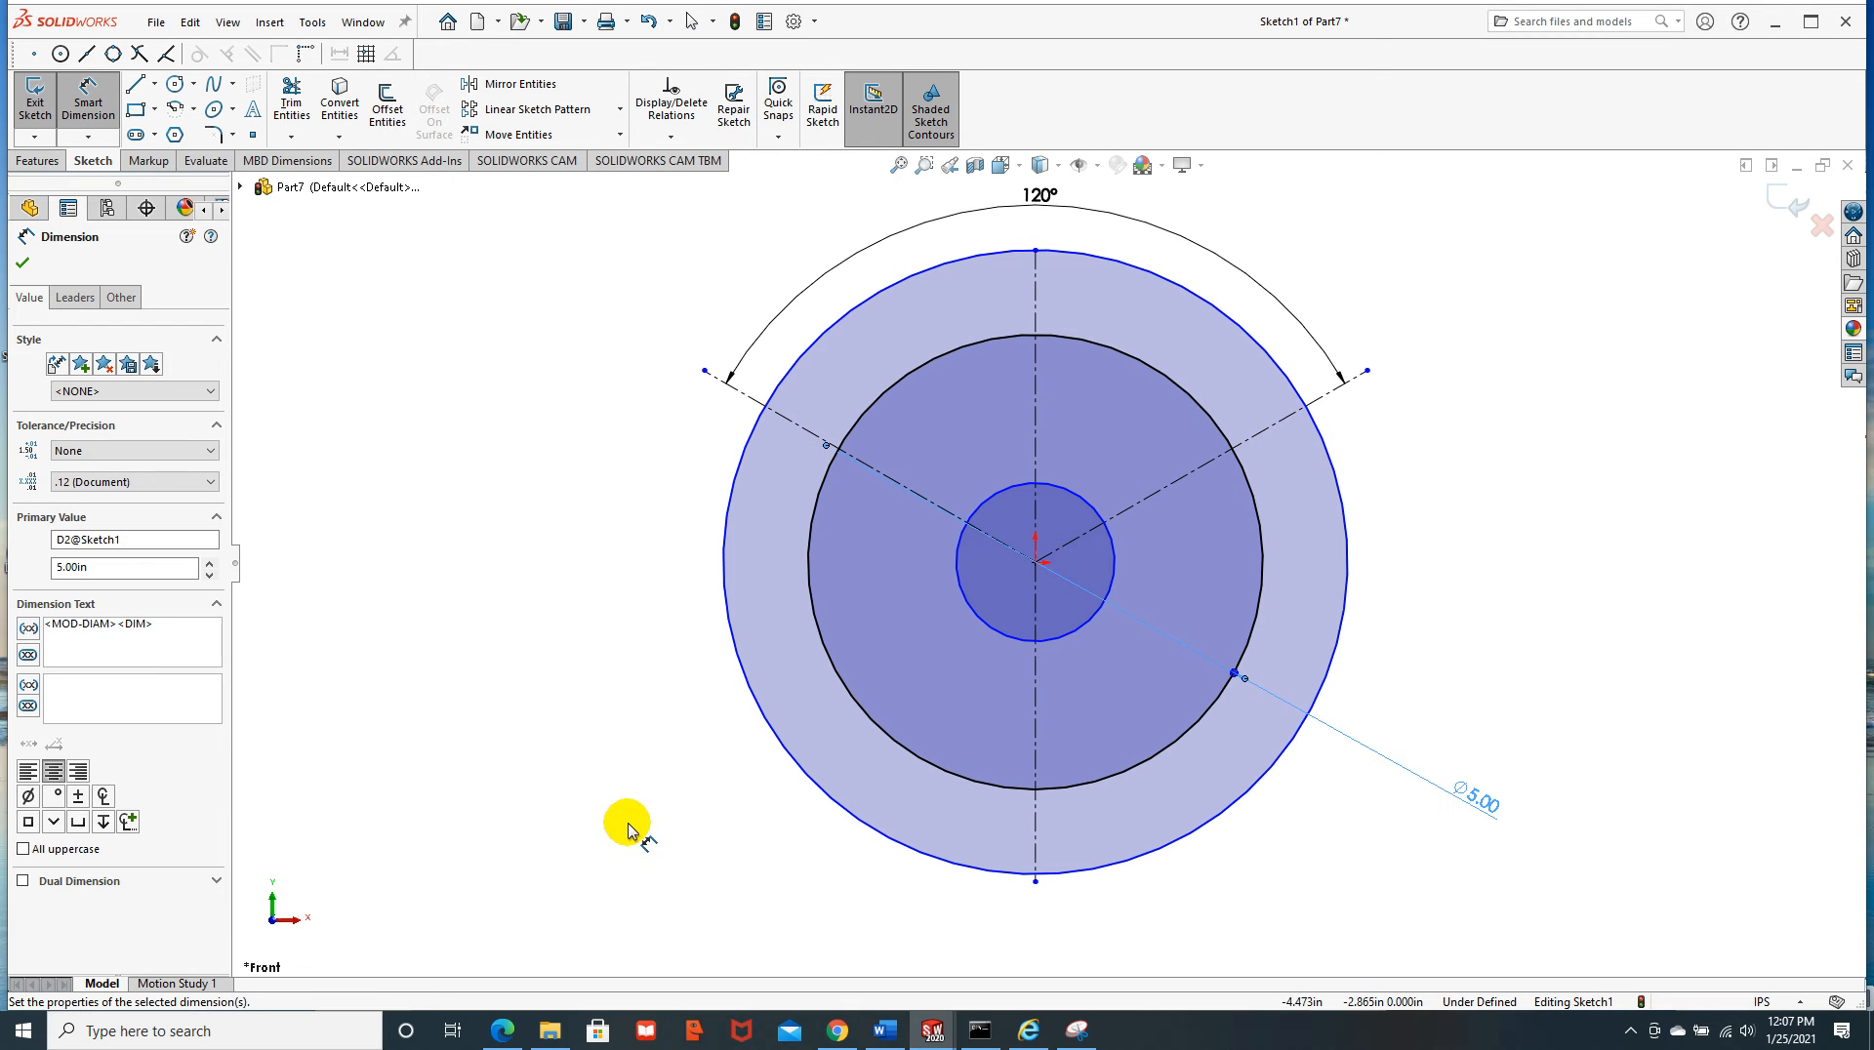
key(Escape)
key(Escape)
Convert the 5 in diameter circle to construction geometry
click(855, 721)
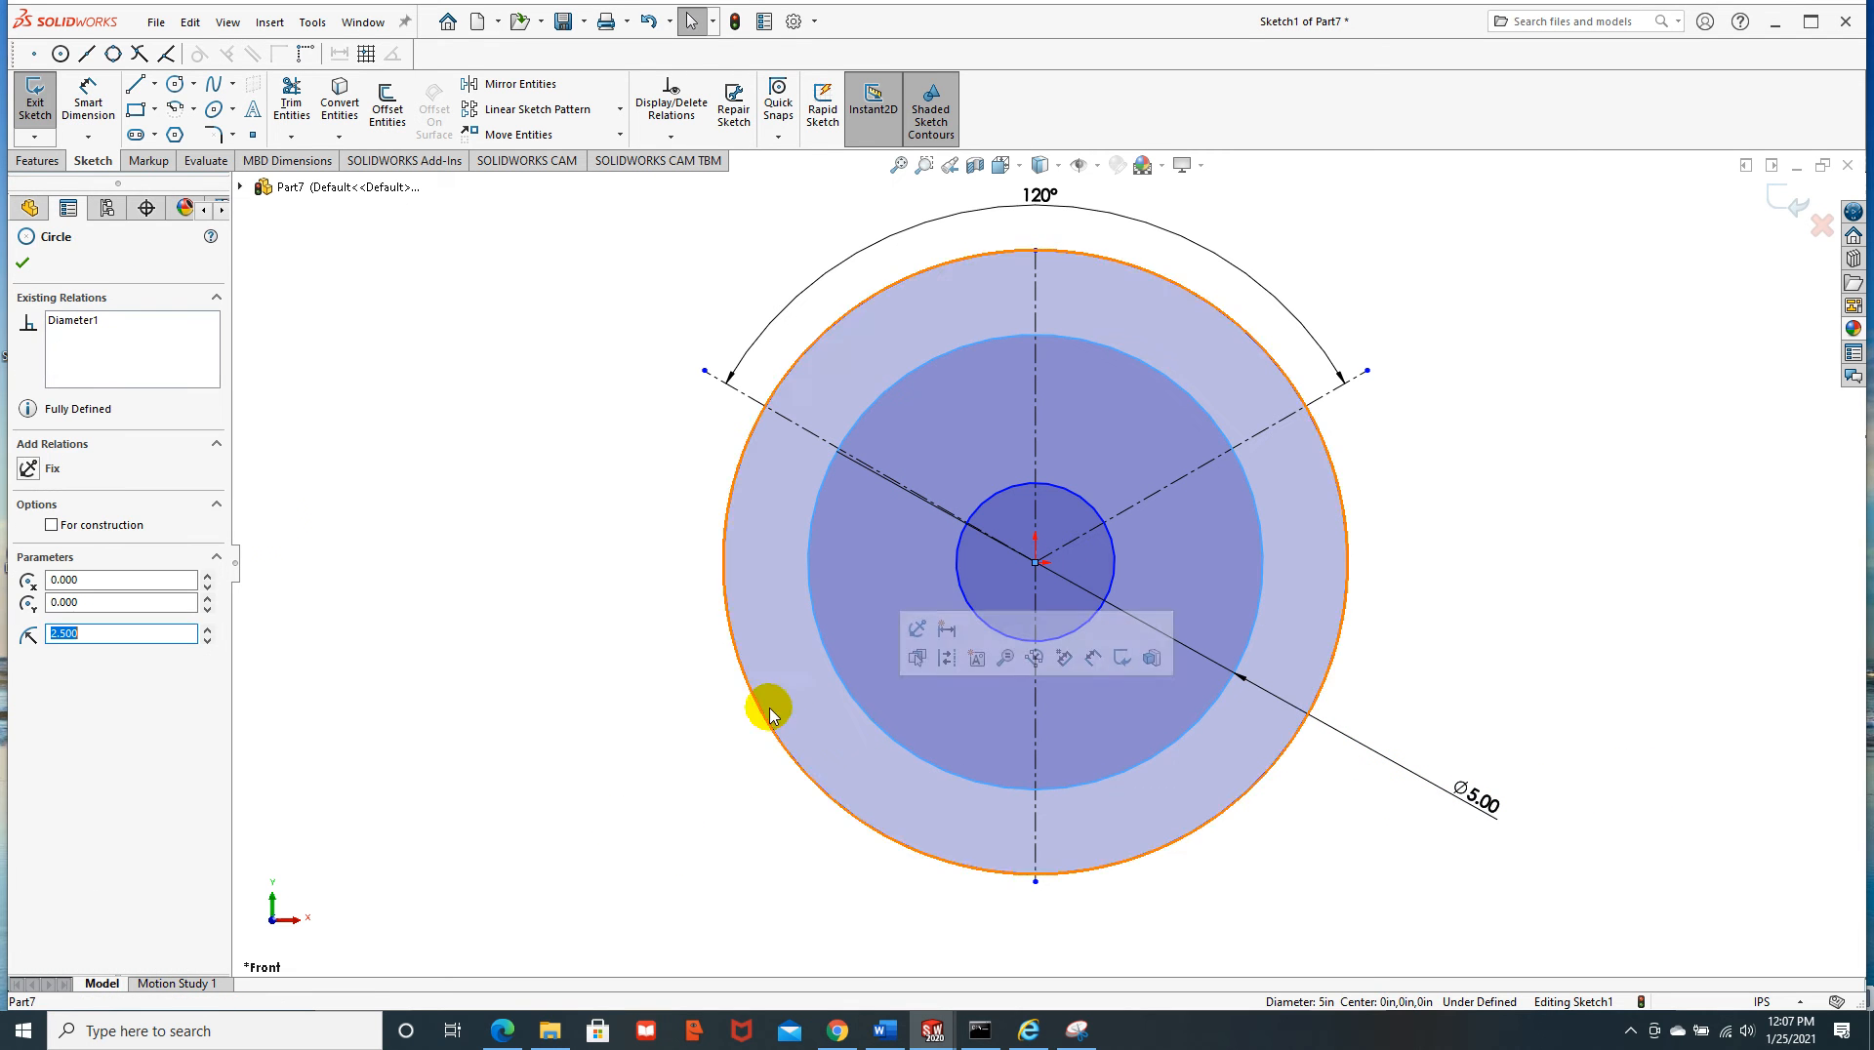
click(52, 526)
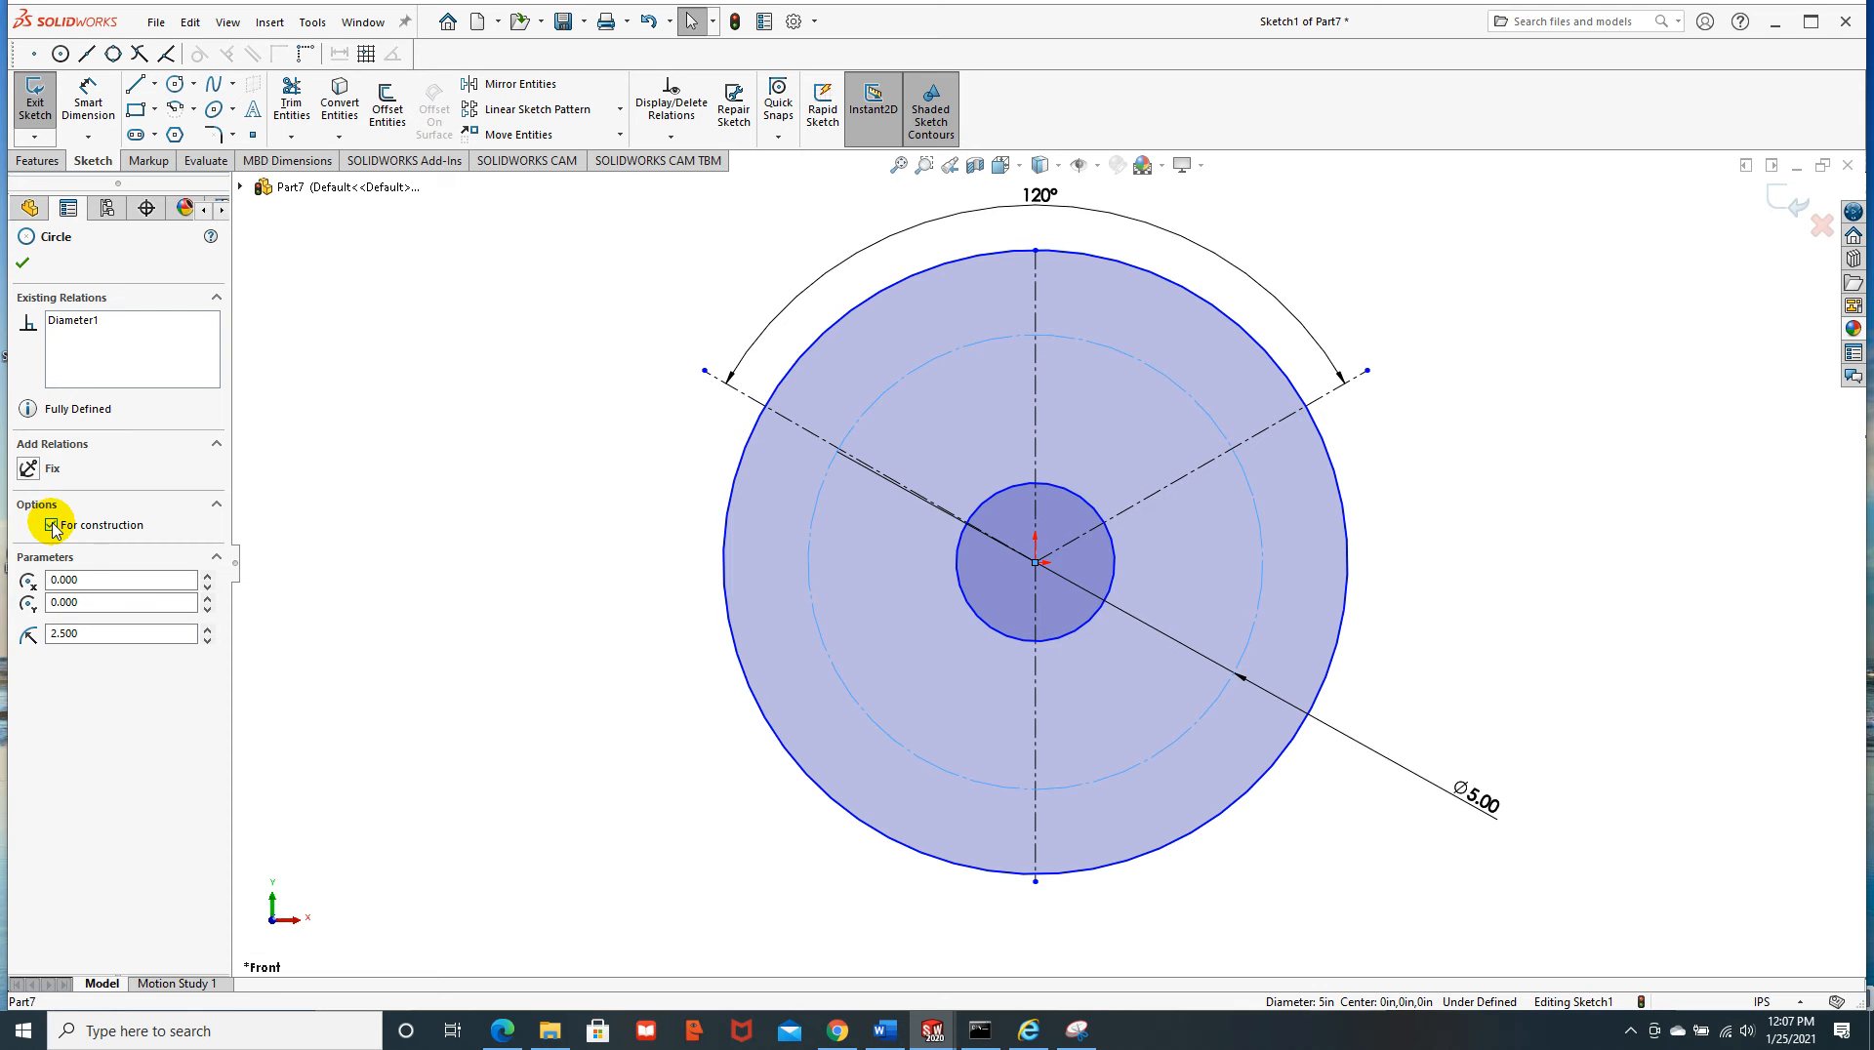
click(24, 262)
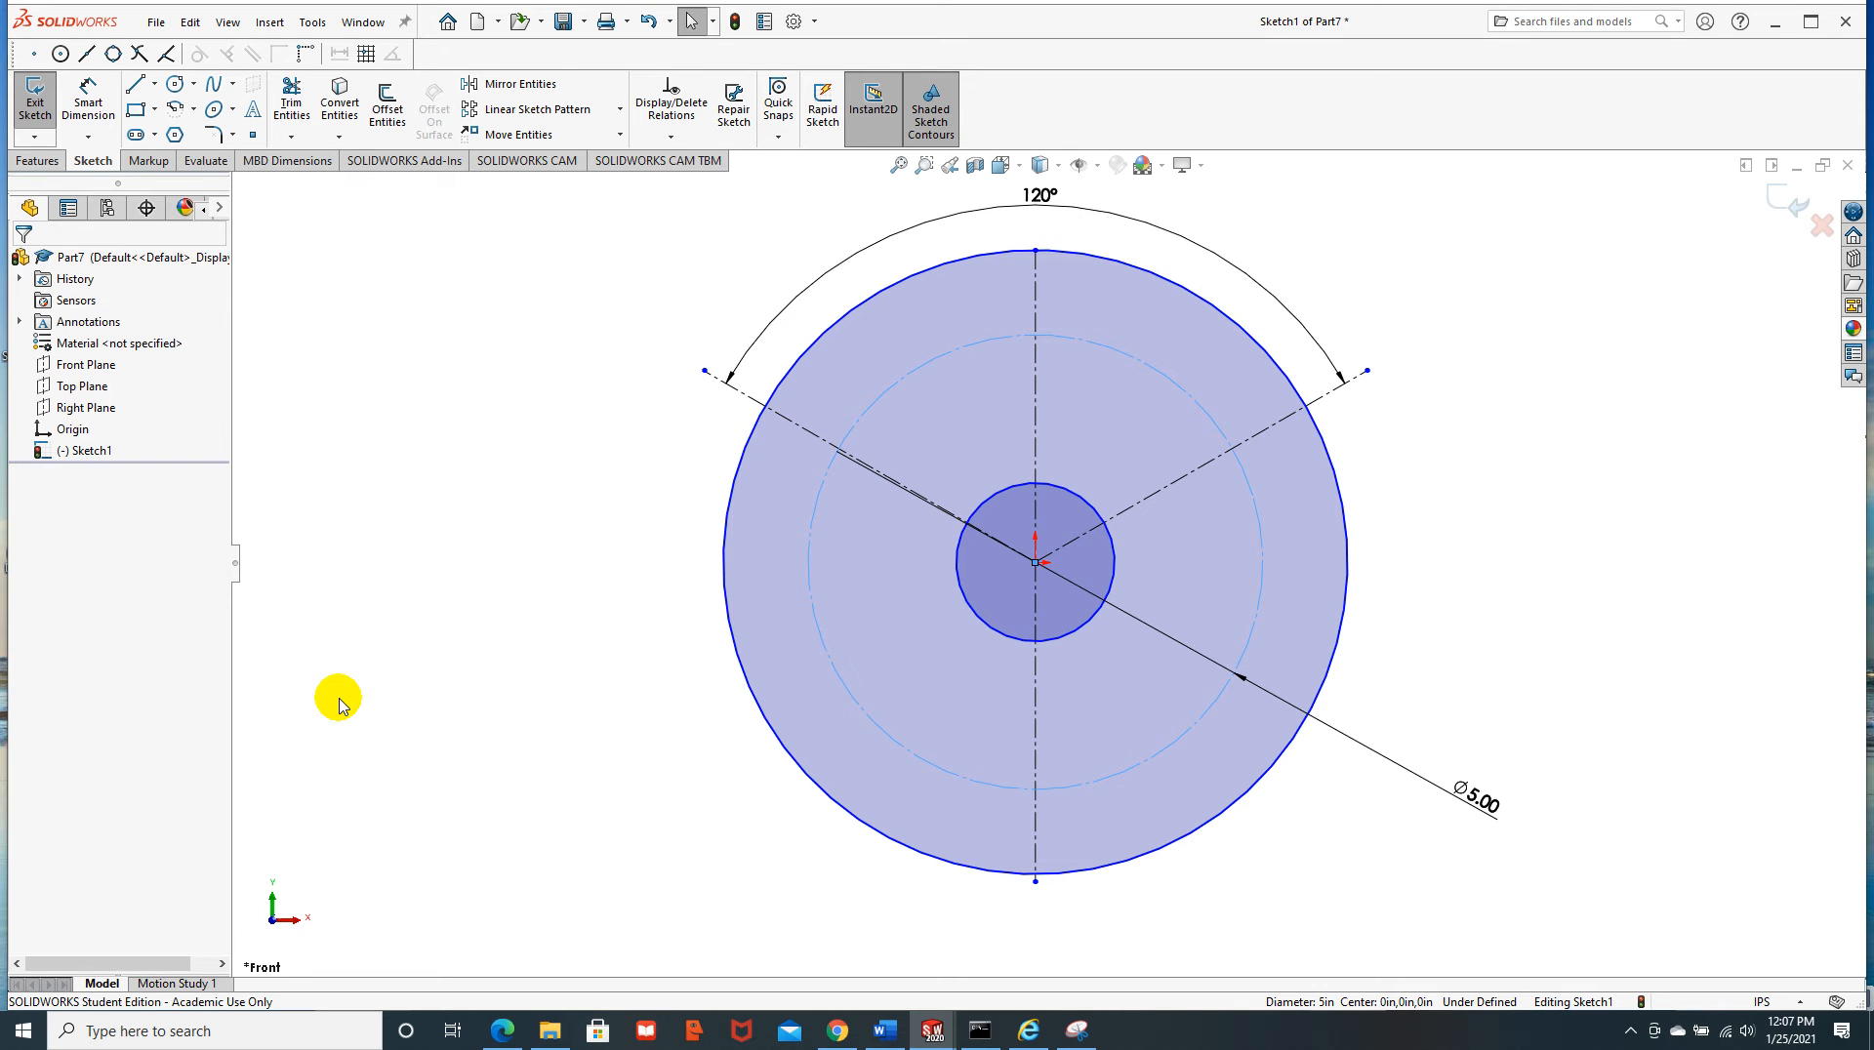
click(546, 774)
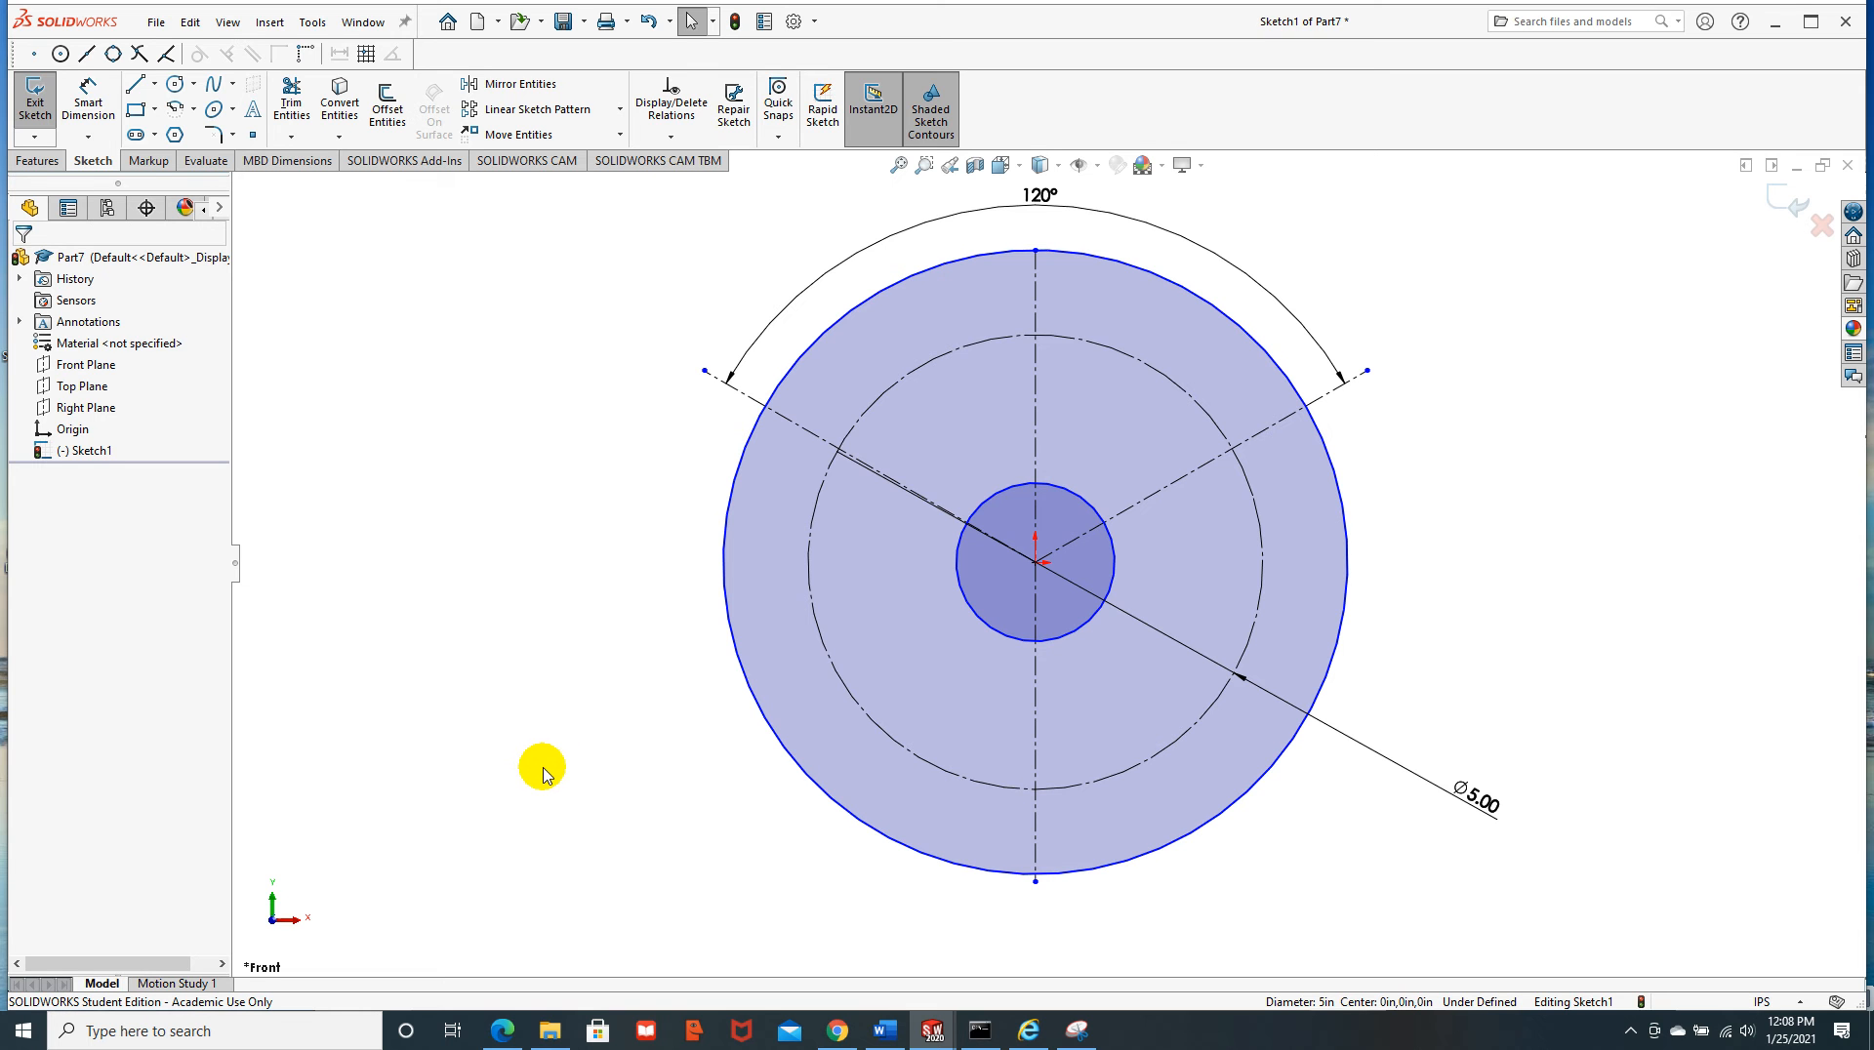
Draw a small circle about 0.36 in in radius where the right diagonal centerline crosses the construction circle
click(175, 84)
drag(1232, 451, 1266, 456)
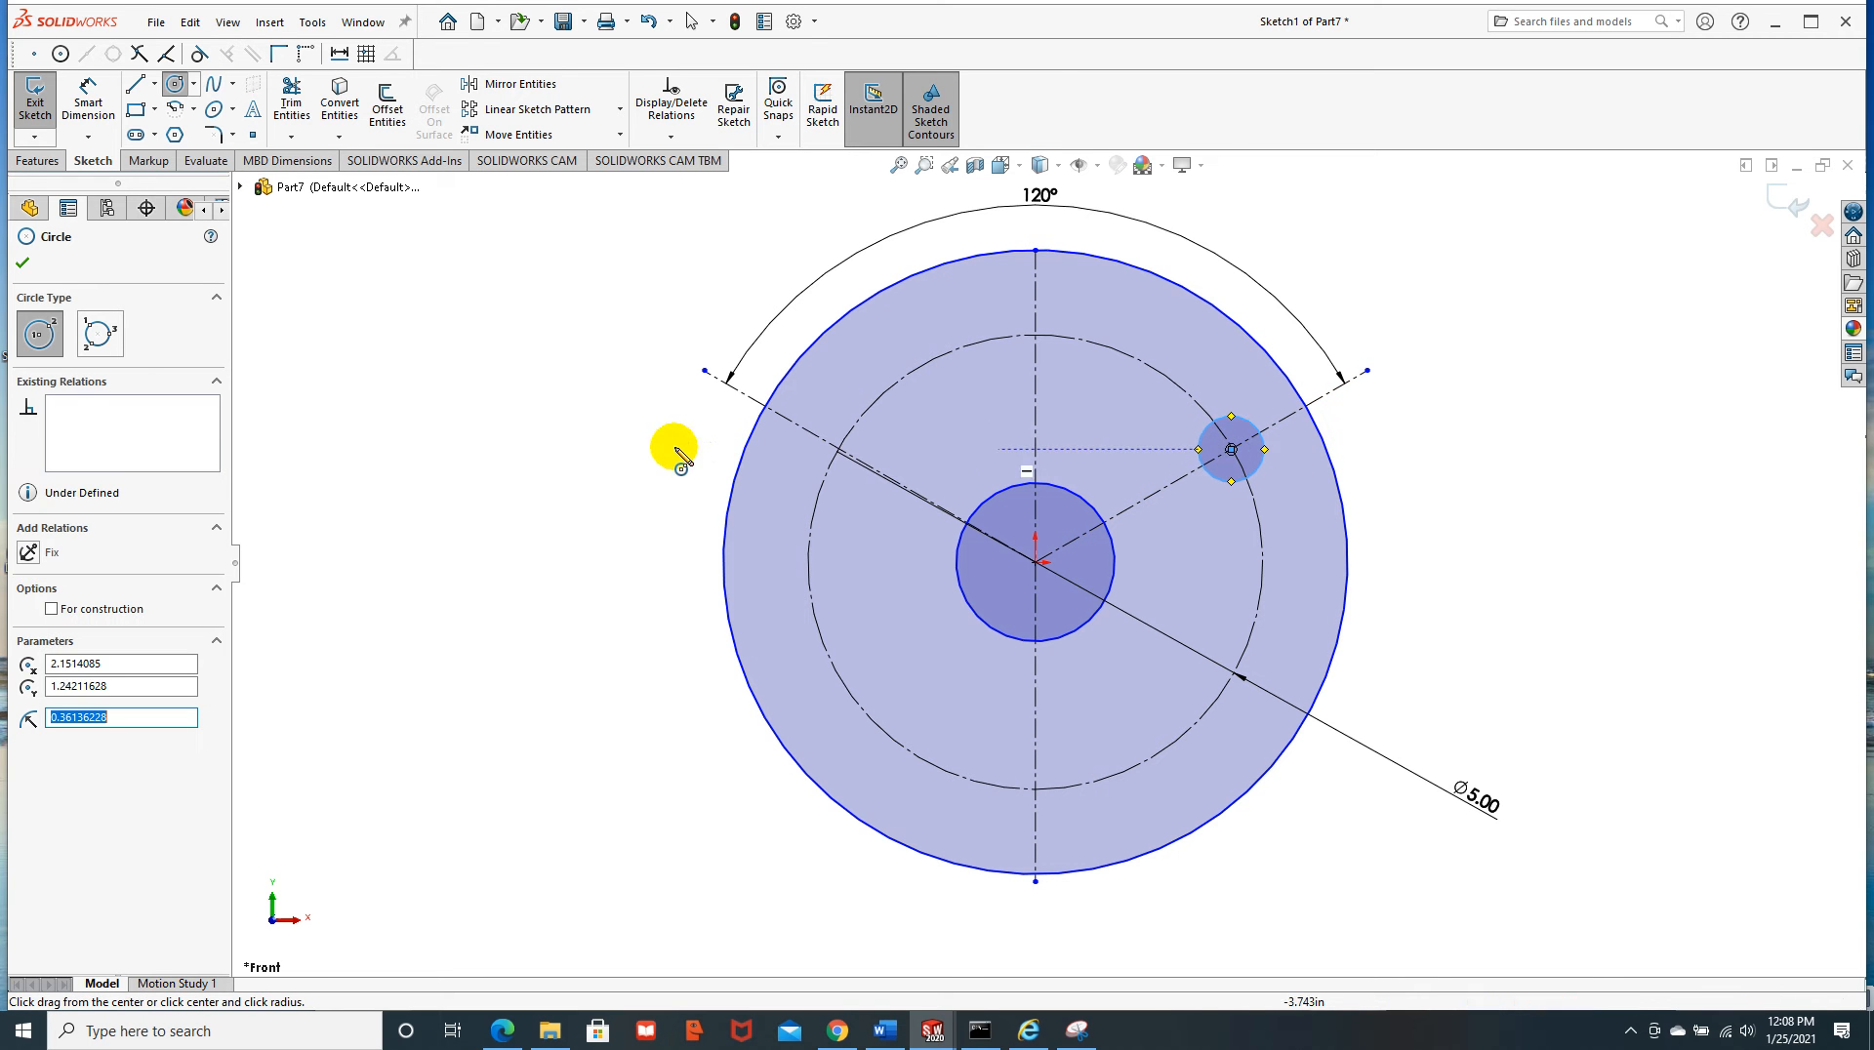
key(Escape)
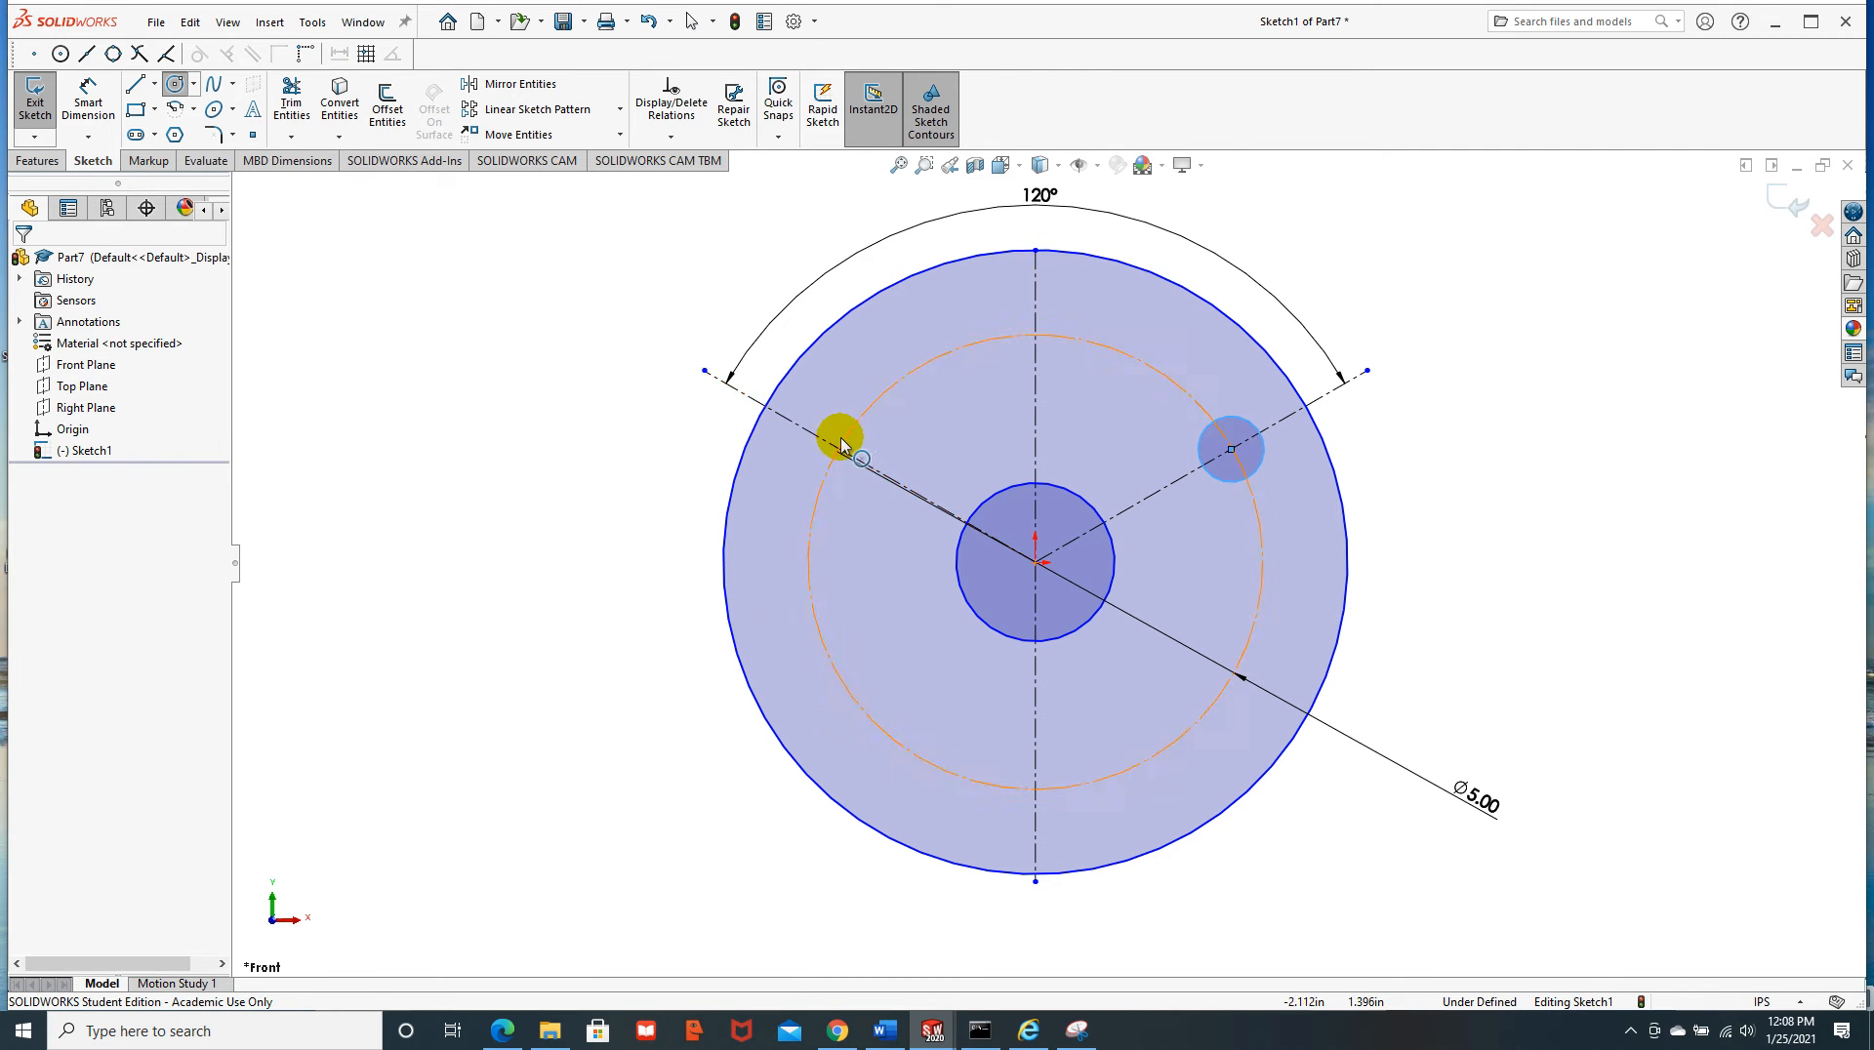
Draw a small circle about 0.23 in in radius where the left diagonal centerline crosses the construction circle
click(839, 454)
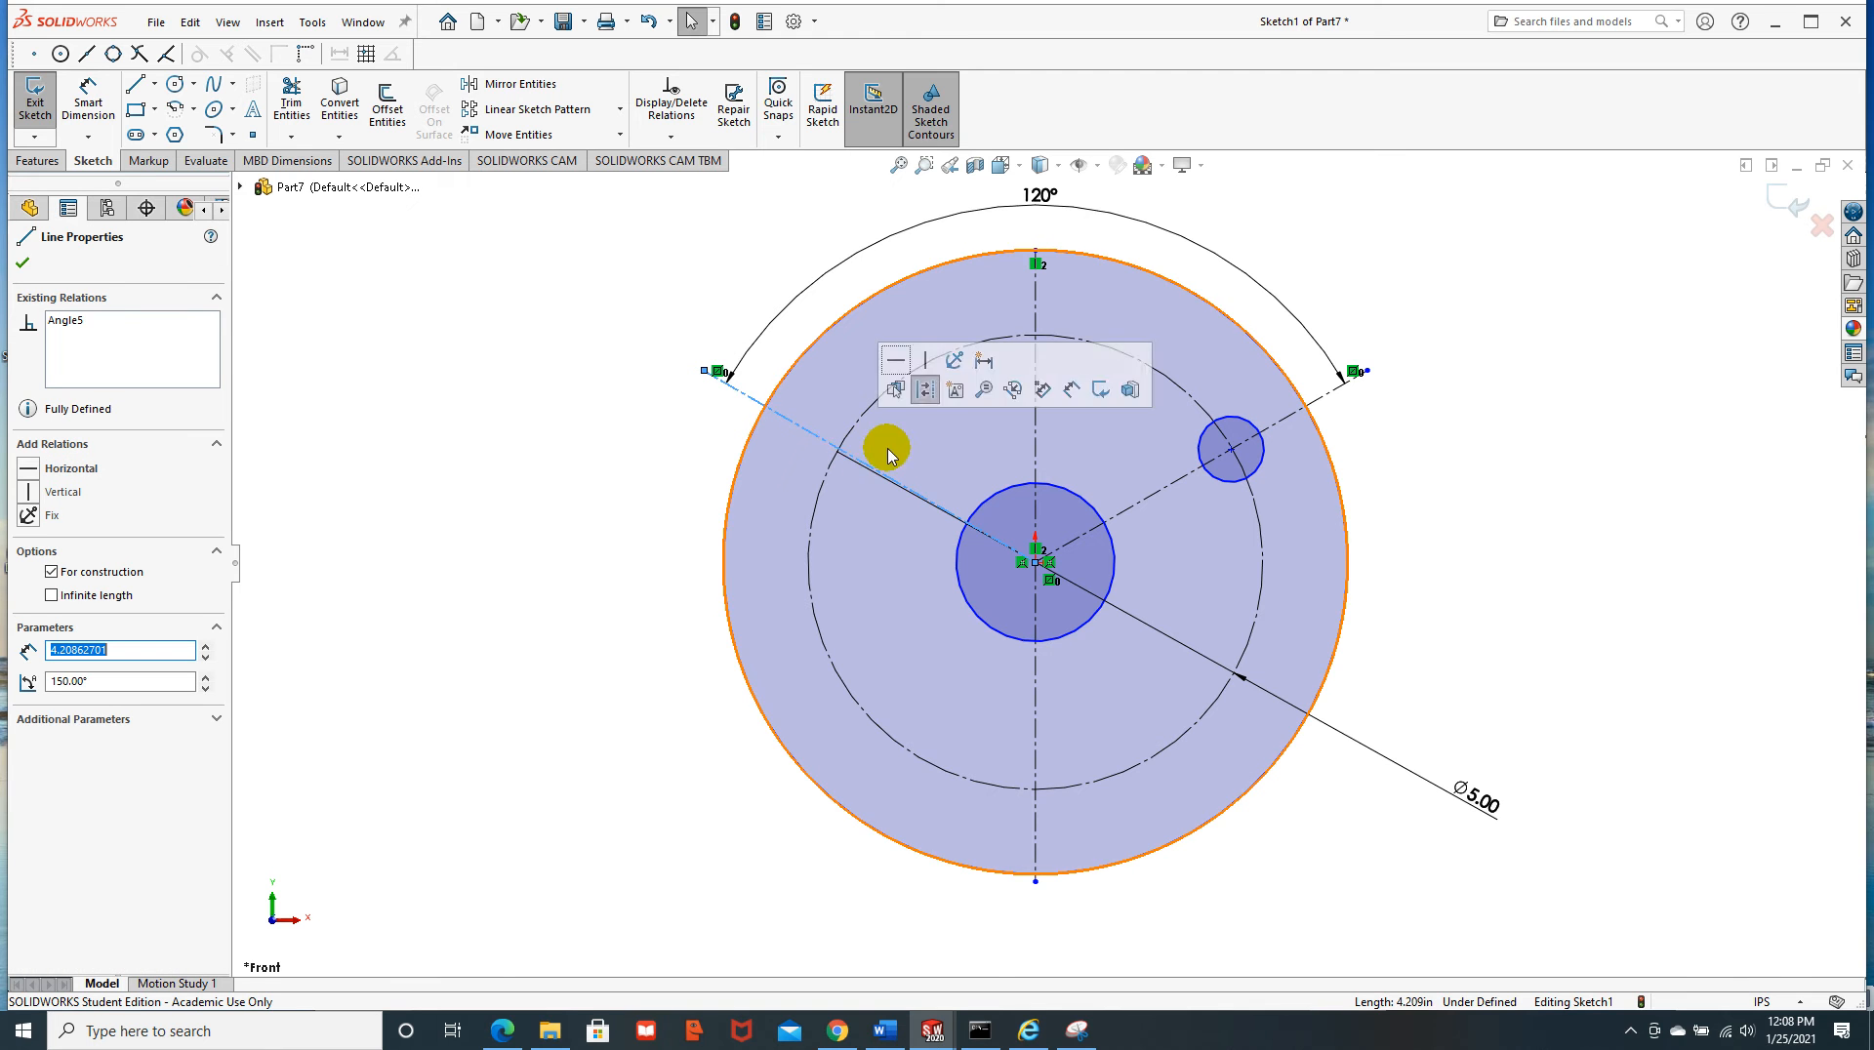
click(175, 86)
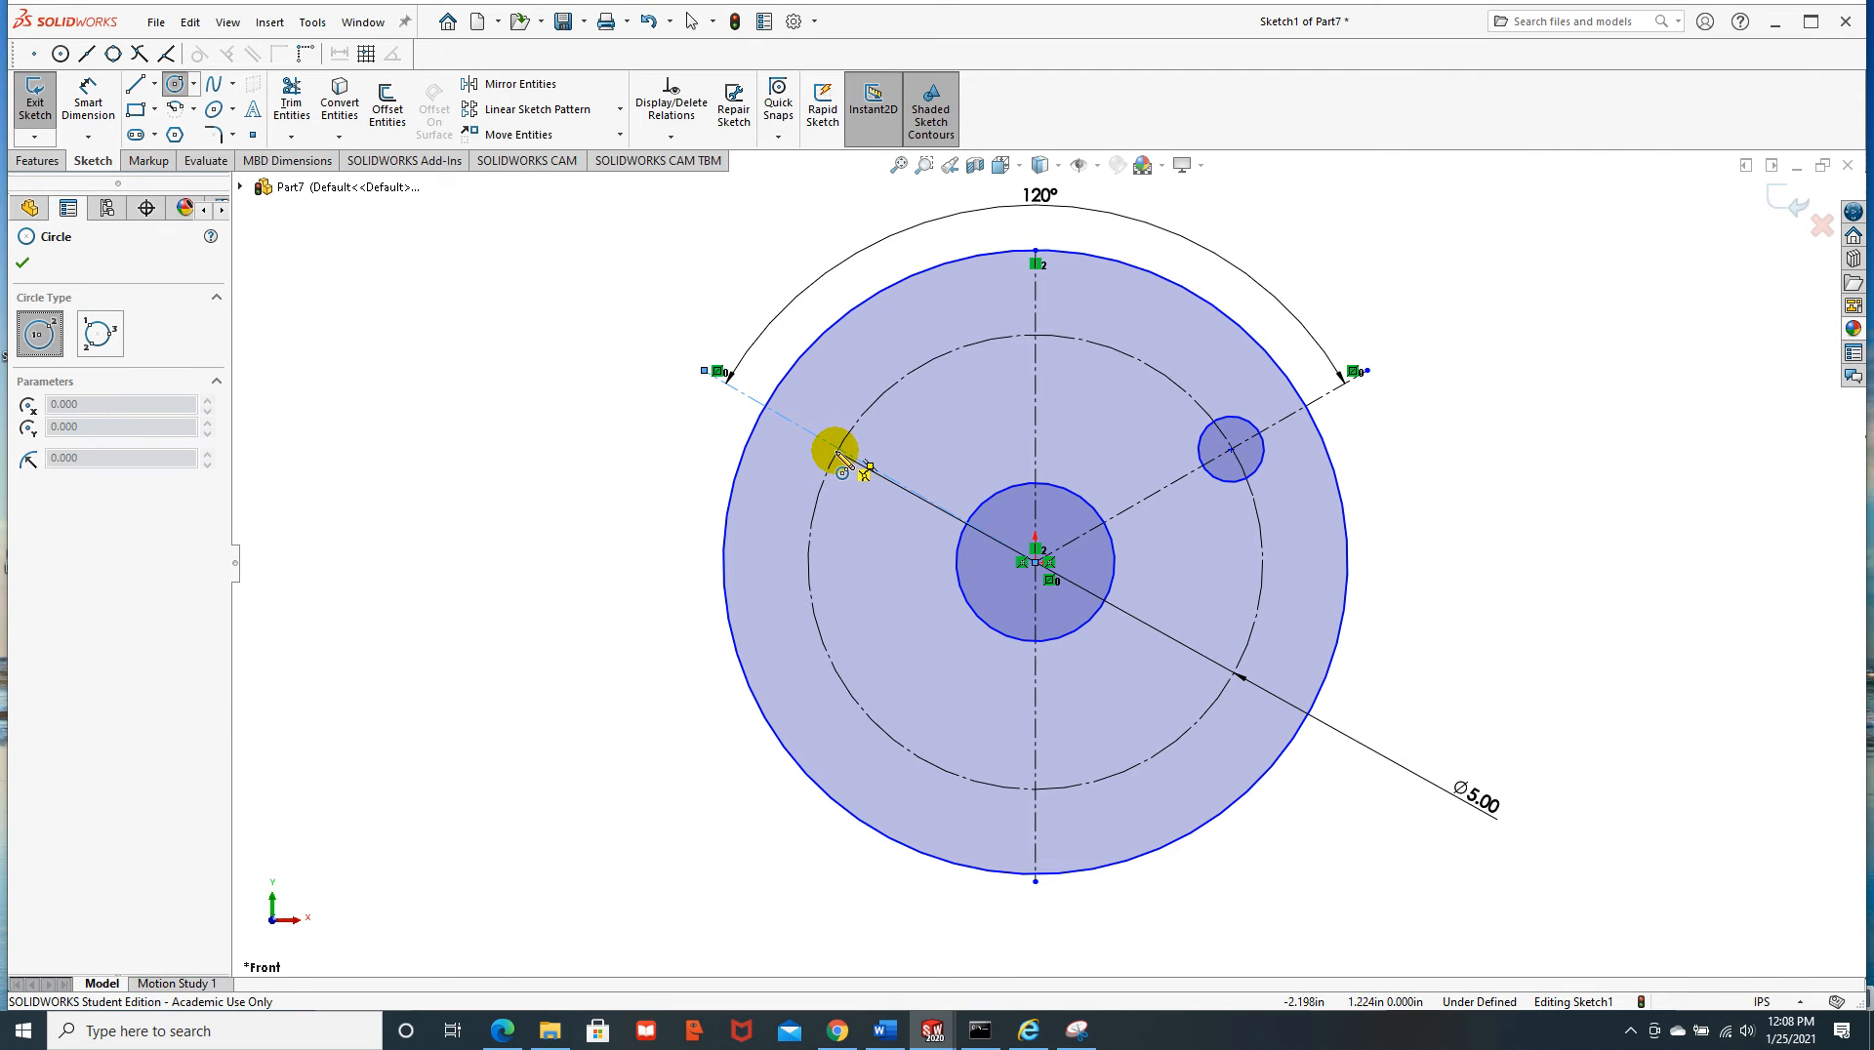
scroll(836, 451, up, 4)
scroll(924, 501, down, 7)
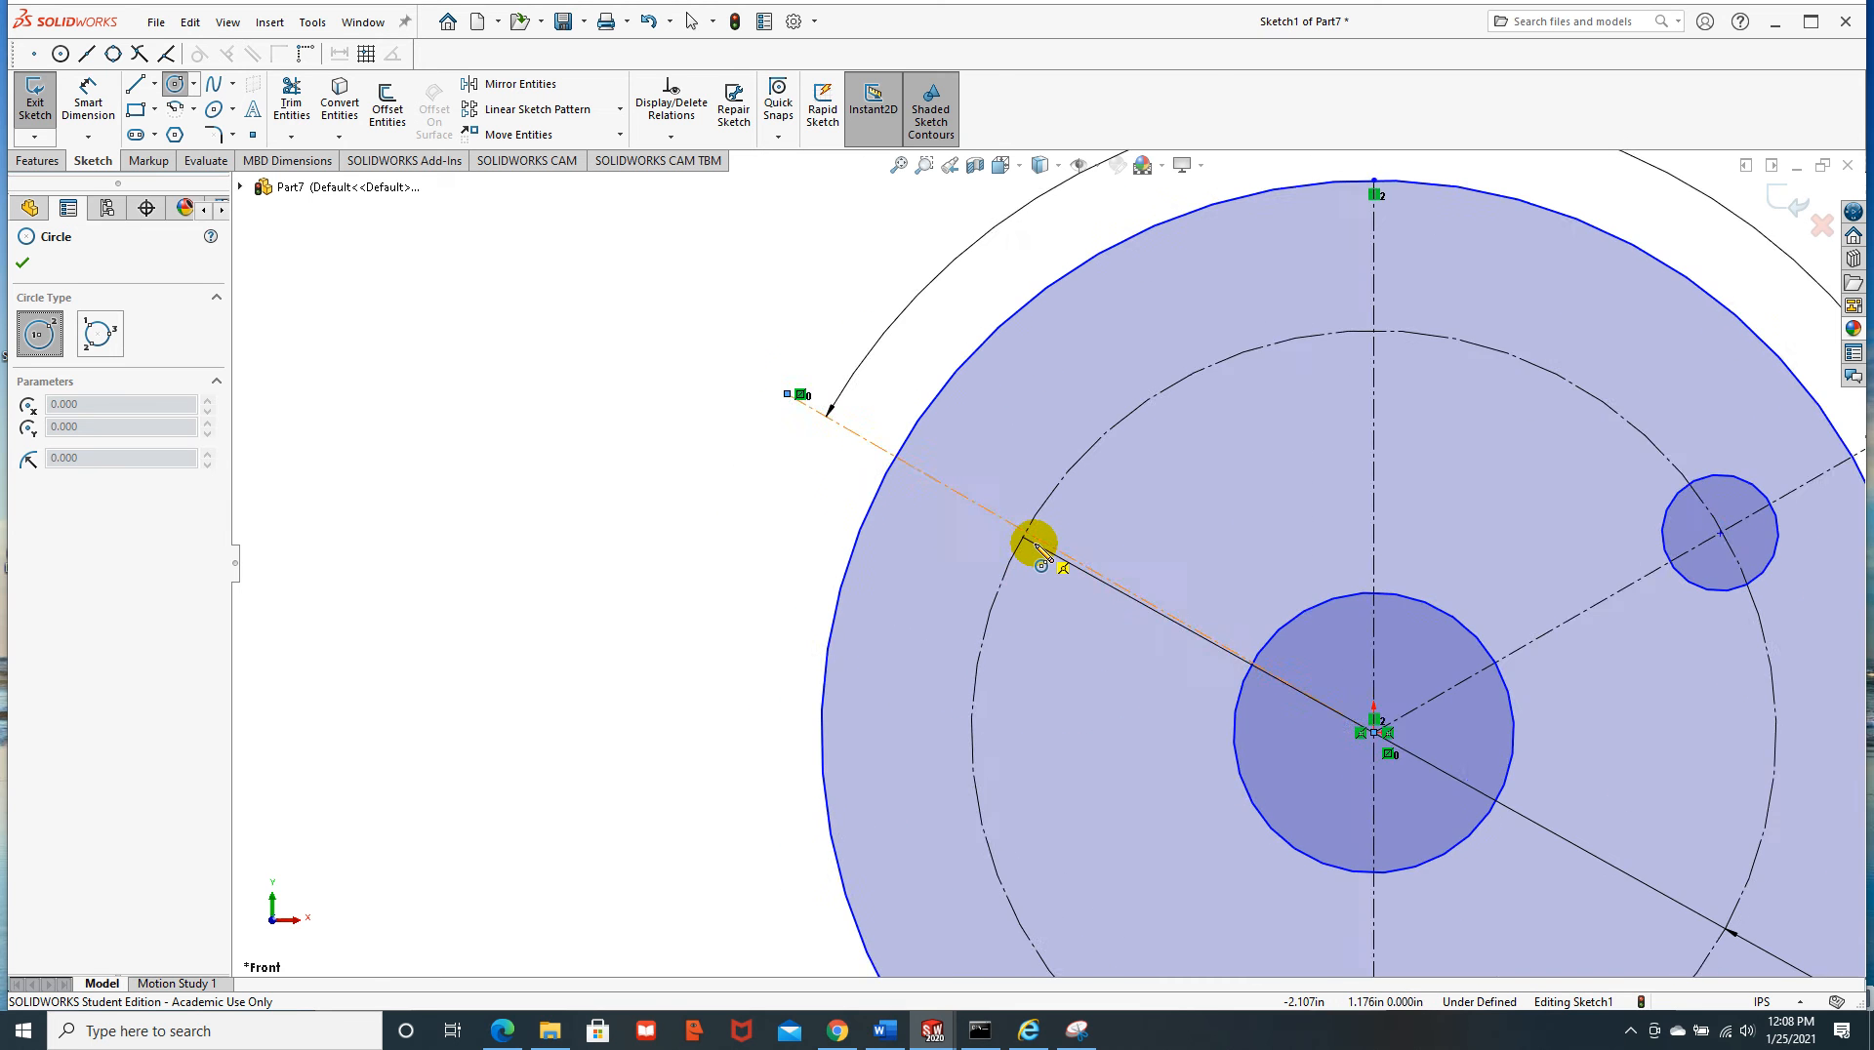
scroll(1038, 548, down, 4)
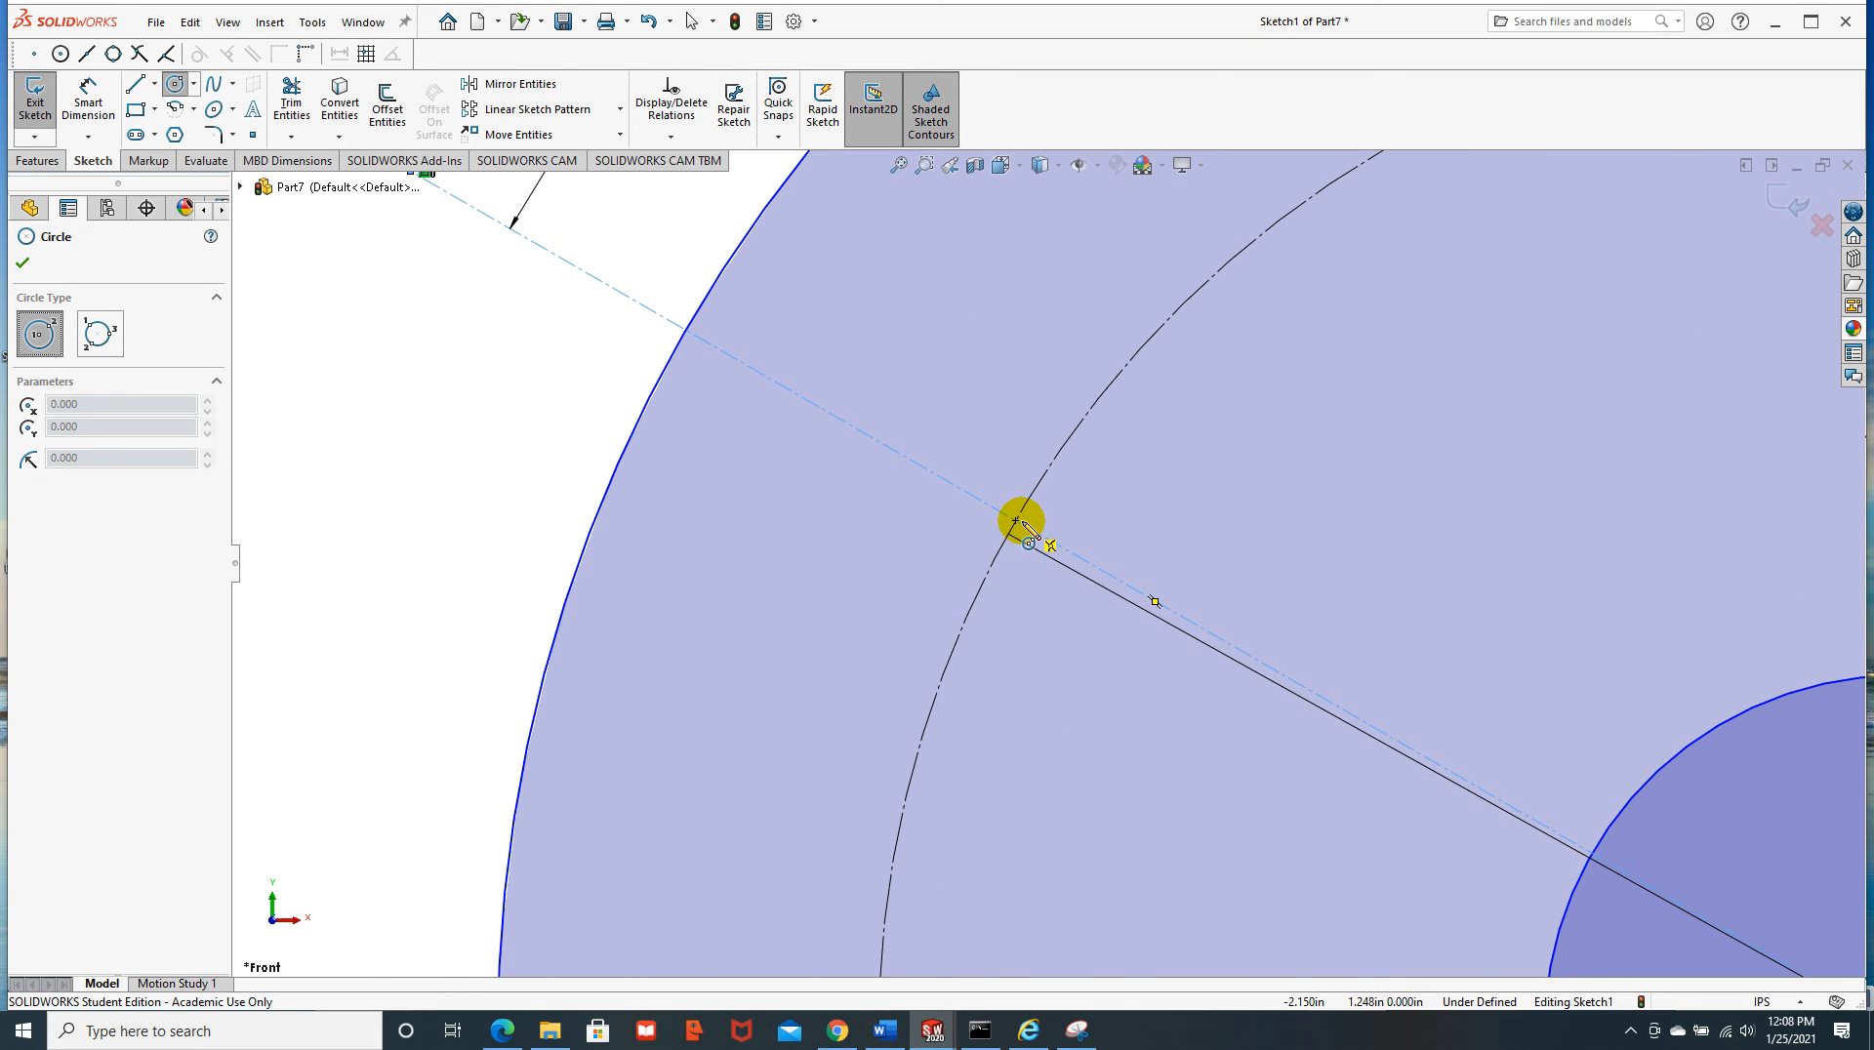
click(1022, 525)
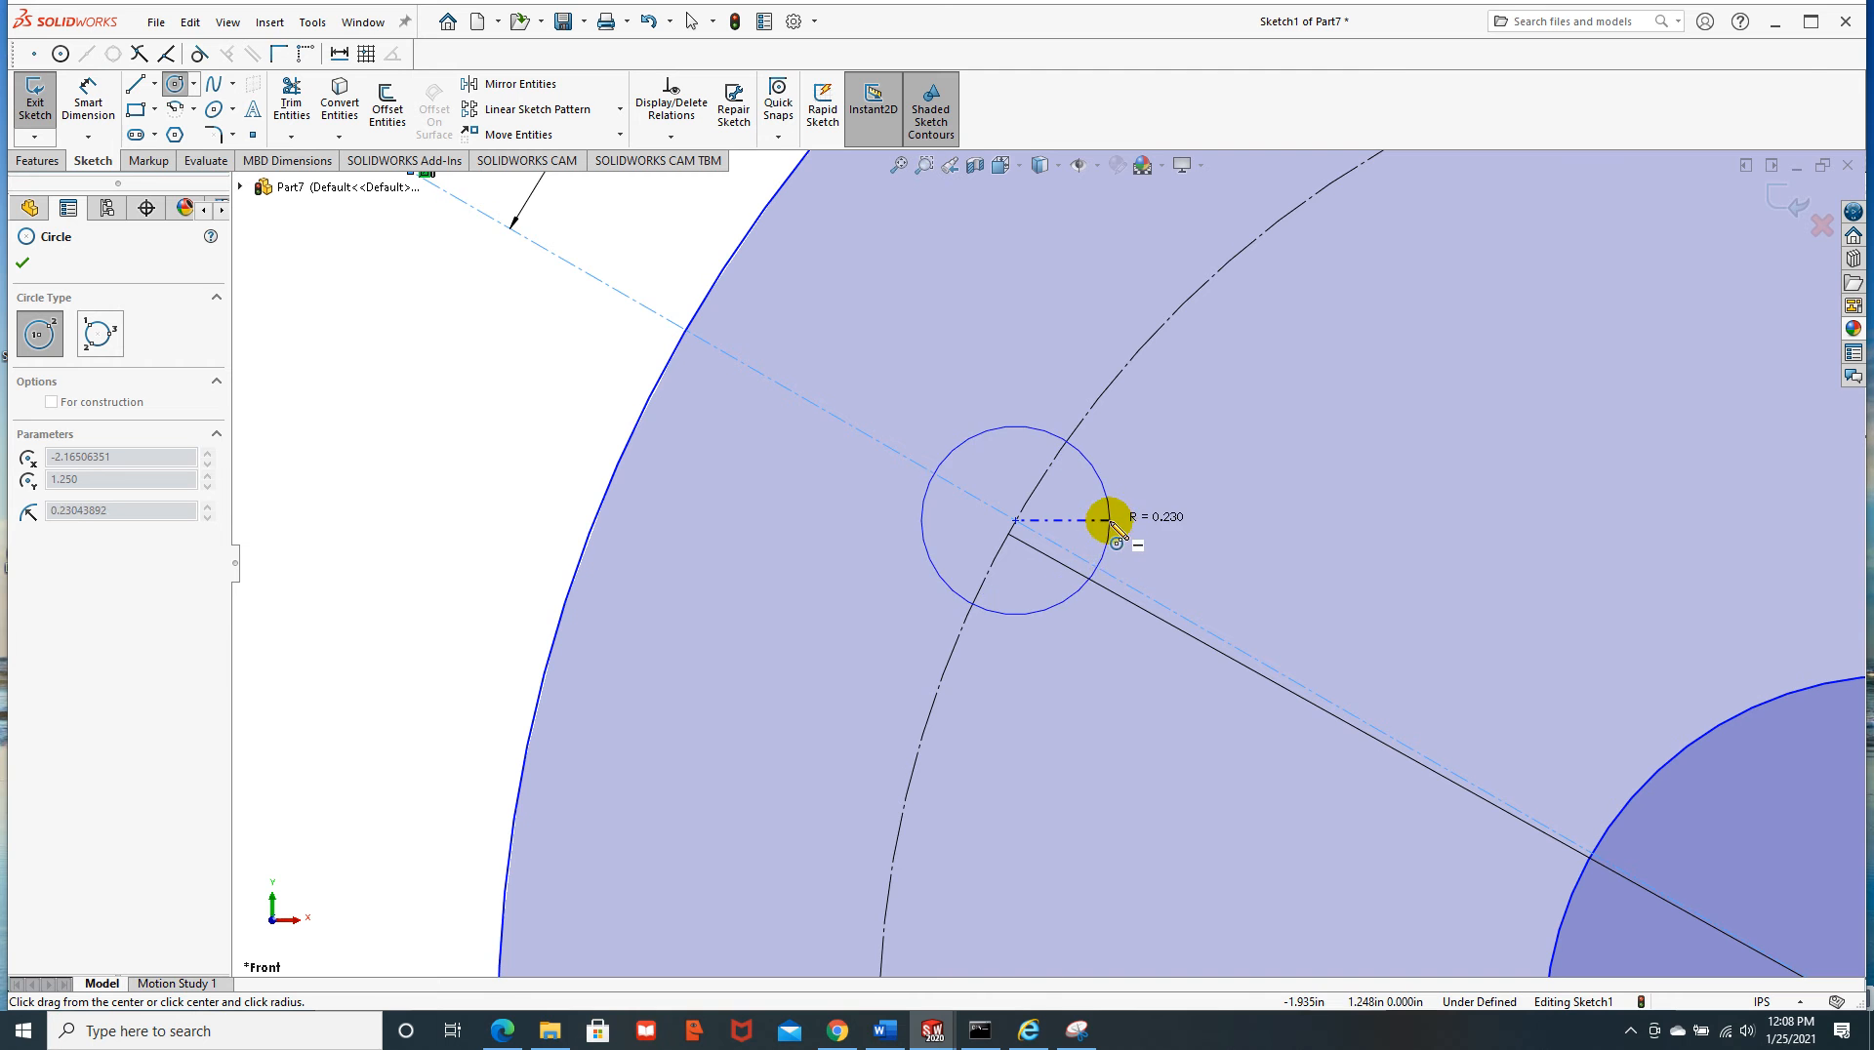
click(1108, 522)
Draw a small circle about 0.49 in in radius where the vertical centerline crosses the construction circle's lower side
scroll(1357, 673, up, 2)
scroll(1363, 683, up, 3)
scroll(1367, 694, down, 1)
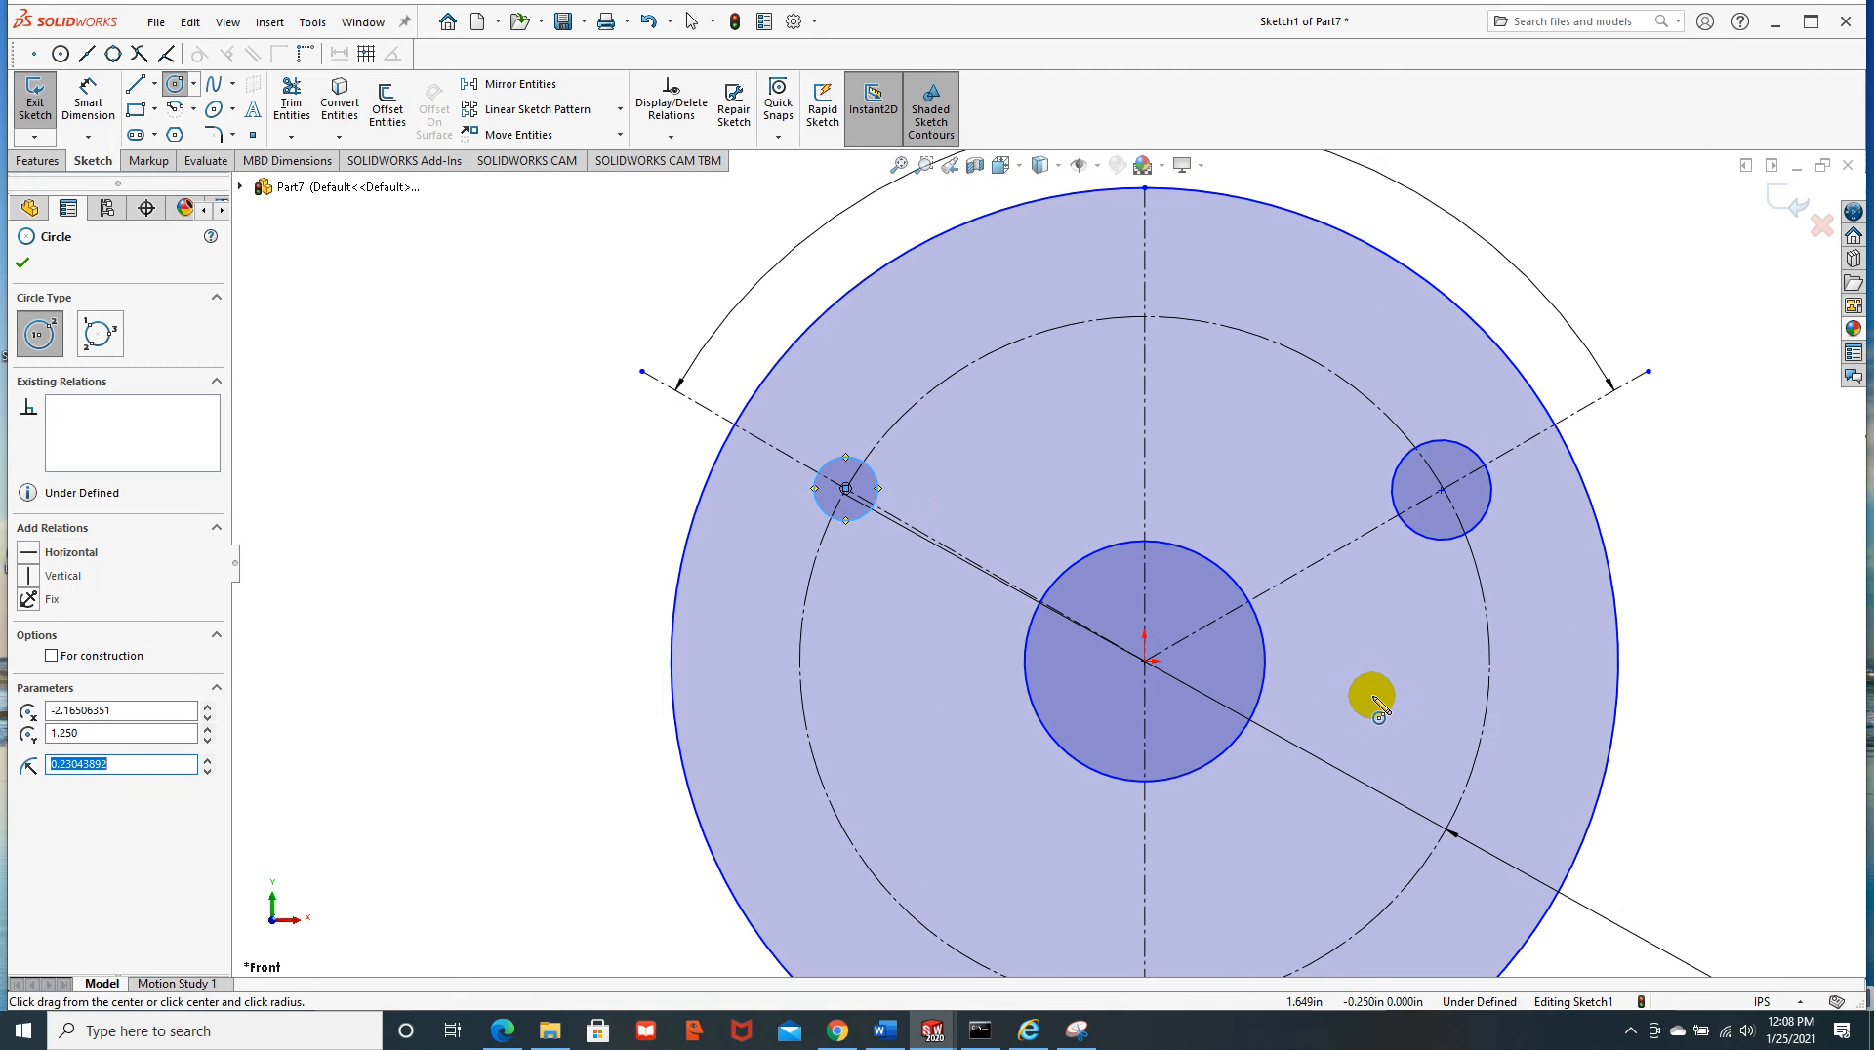
scroll(1246, 753, up, 3)
scroll(1239, 708, down, 2)
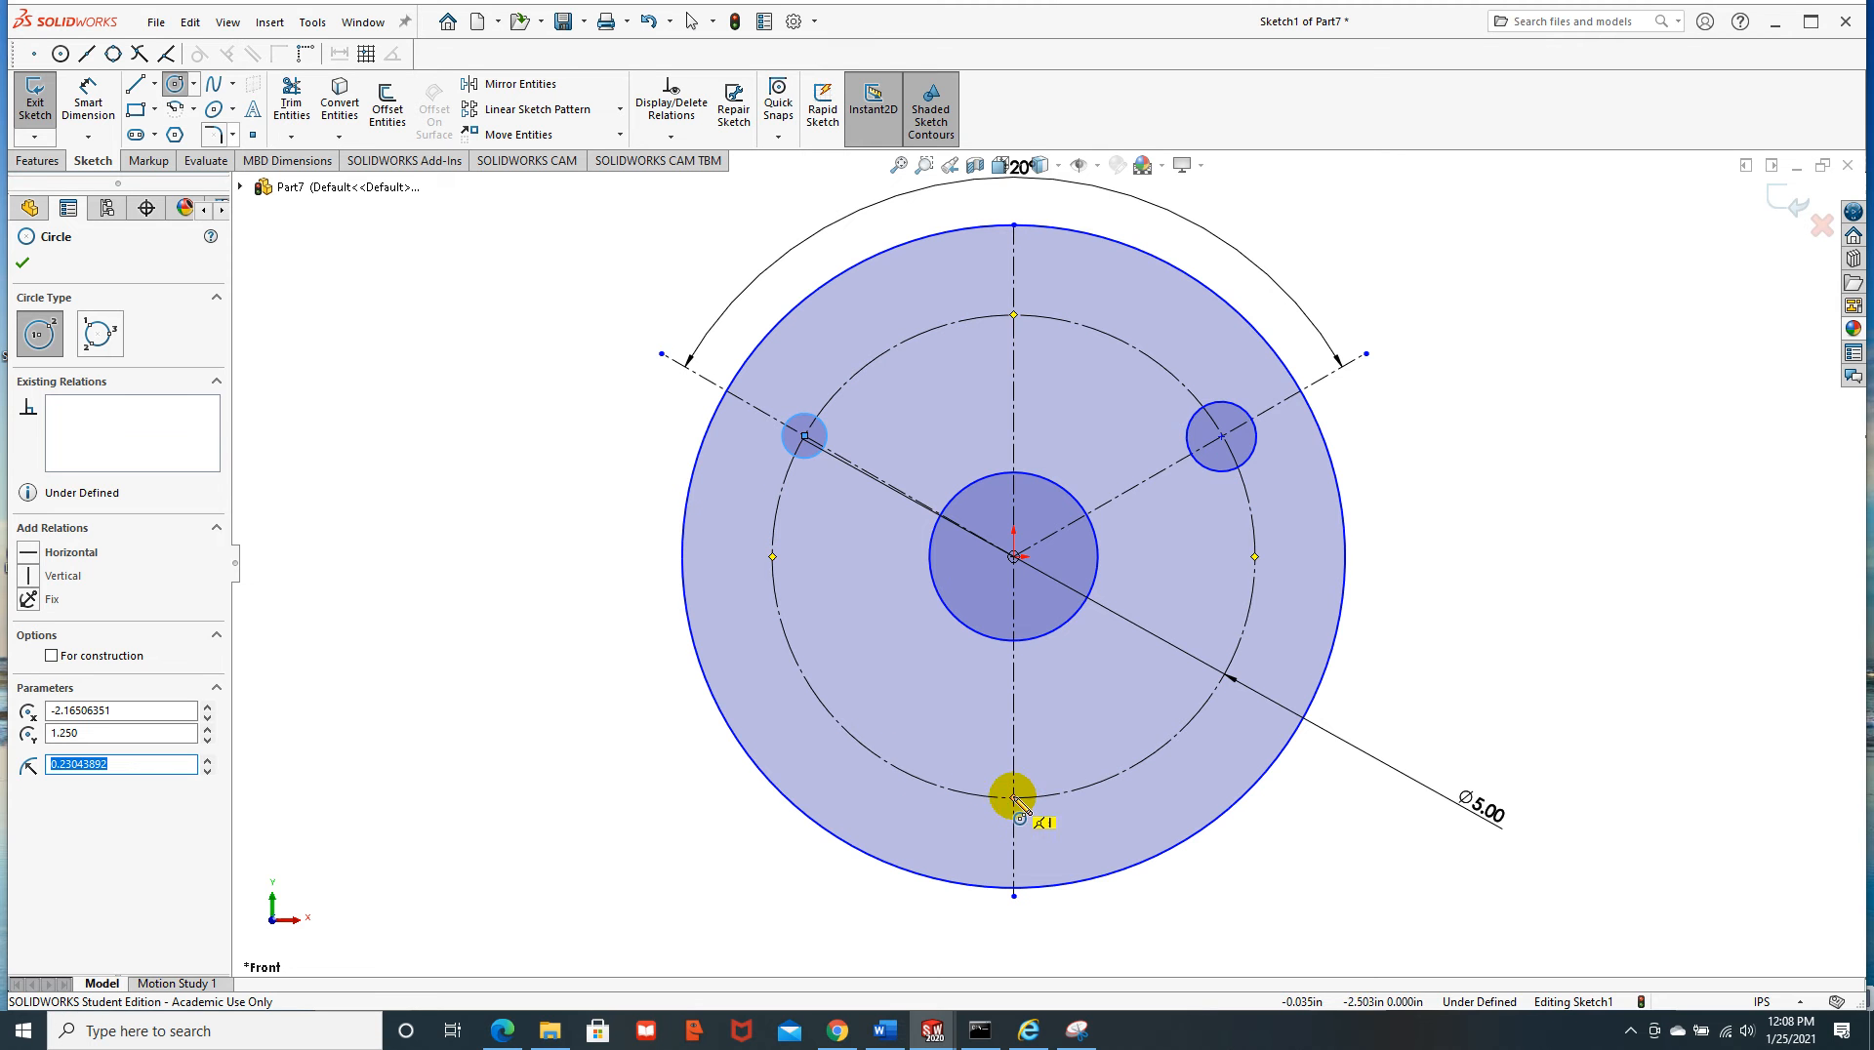
click(1014, 798)
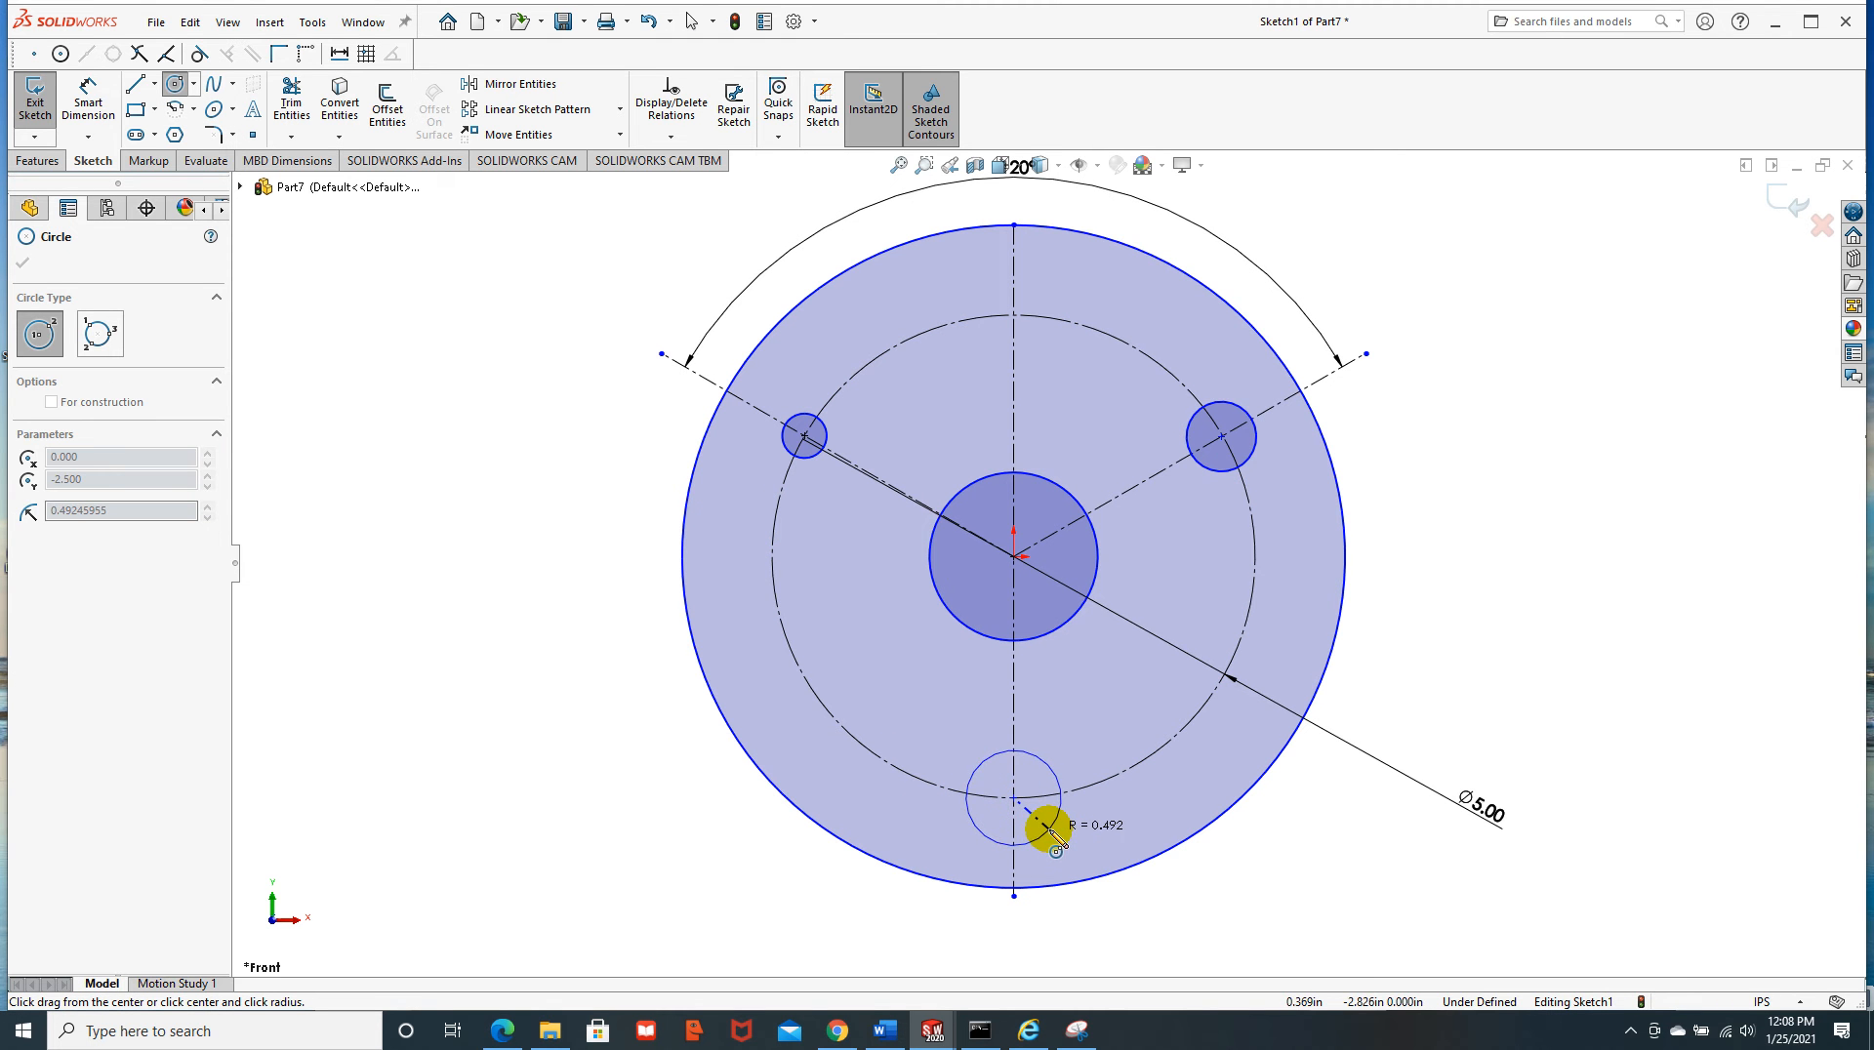
click(1054, 837)
key(Escape)
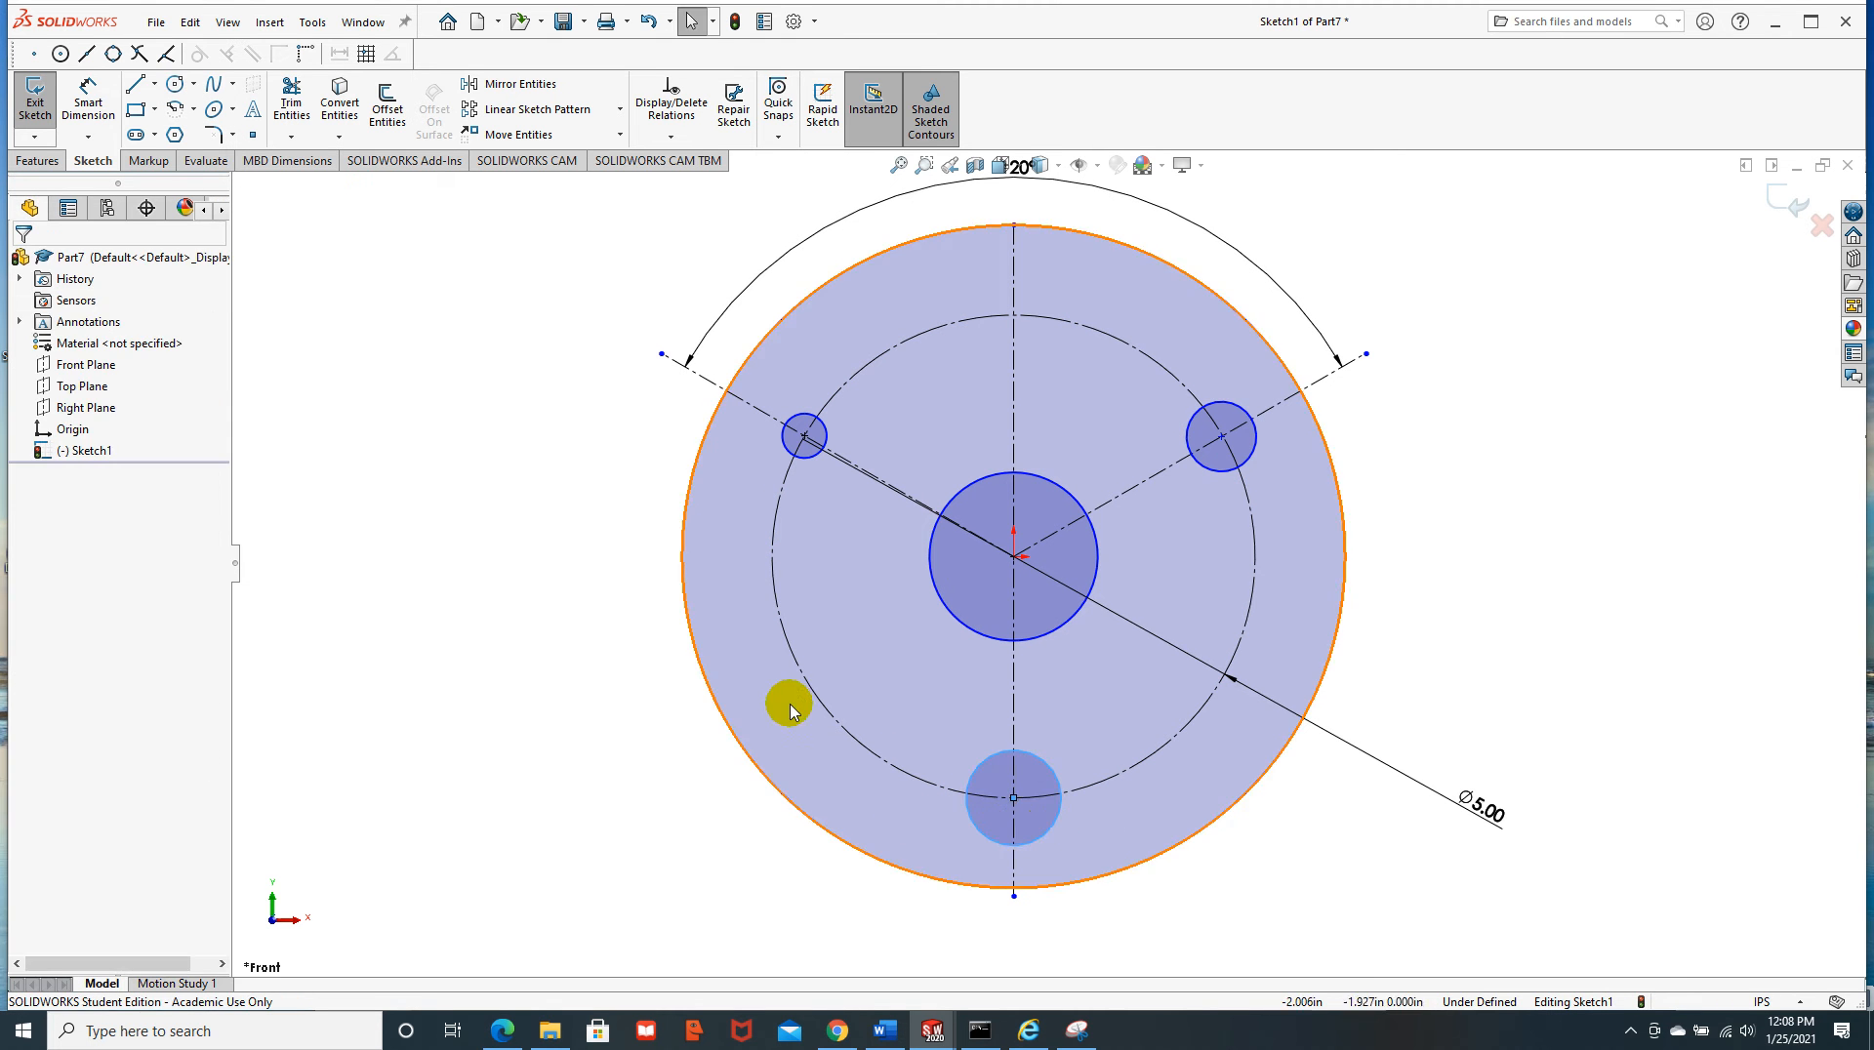
Dimension the diameter of the small circle on the right diagonal centerline and set it to 1 in
click(83, 93)
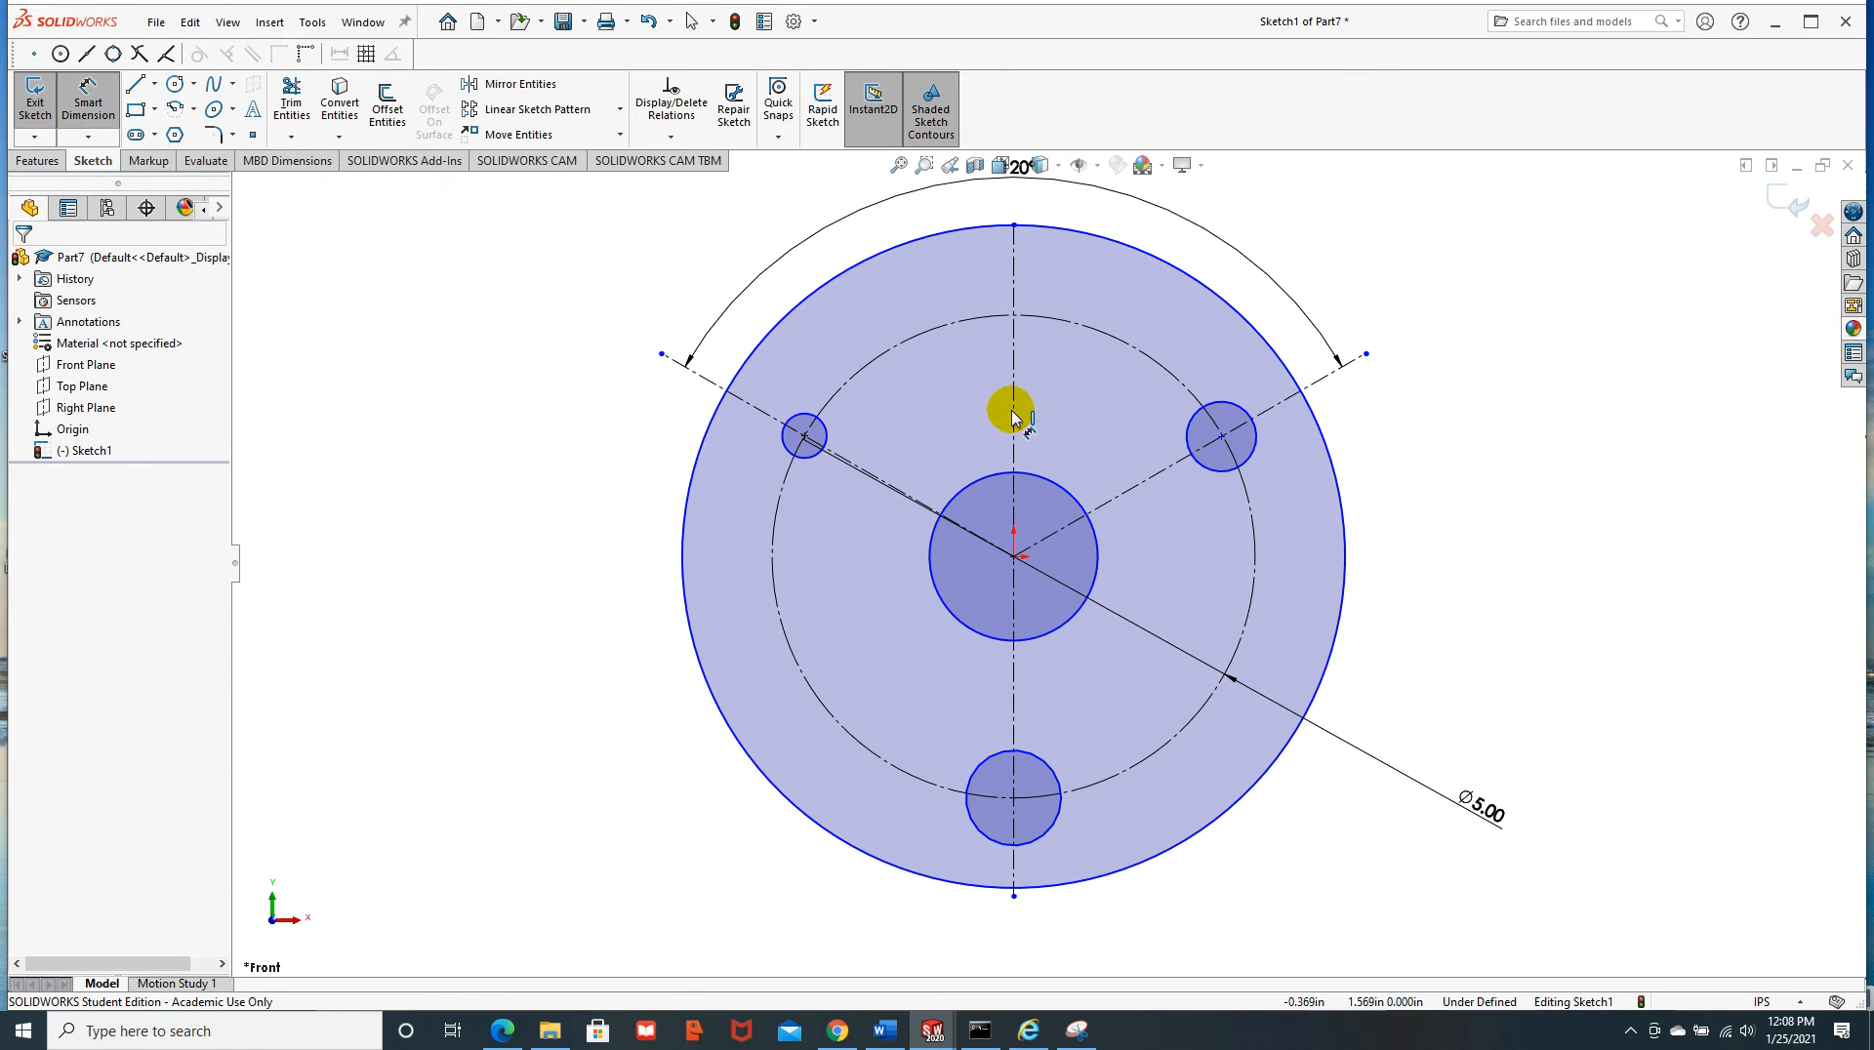
click(1254, 456)
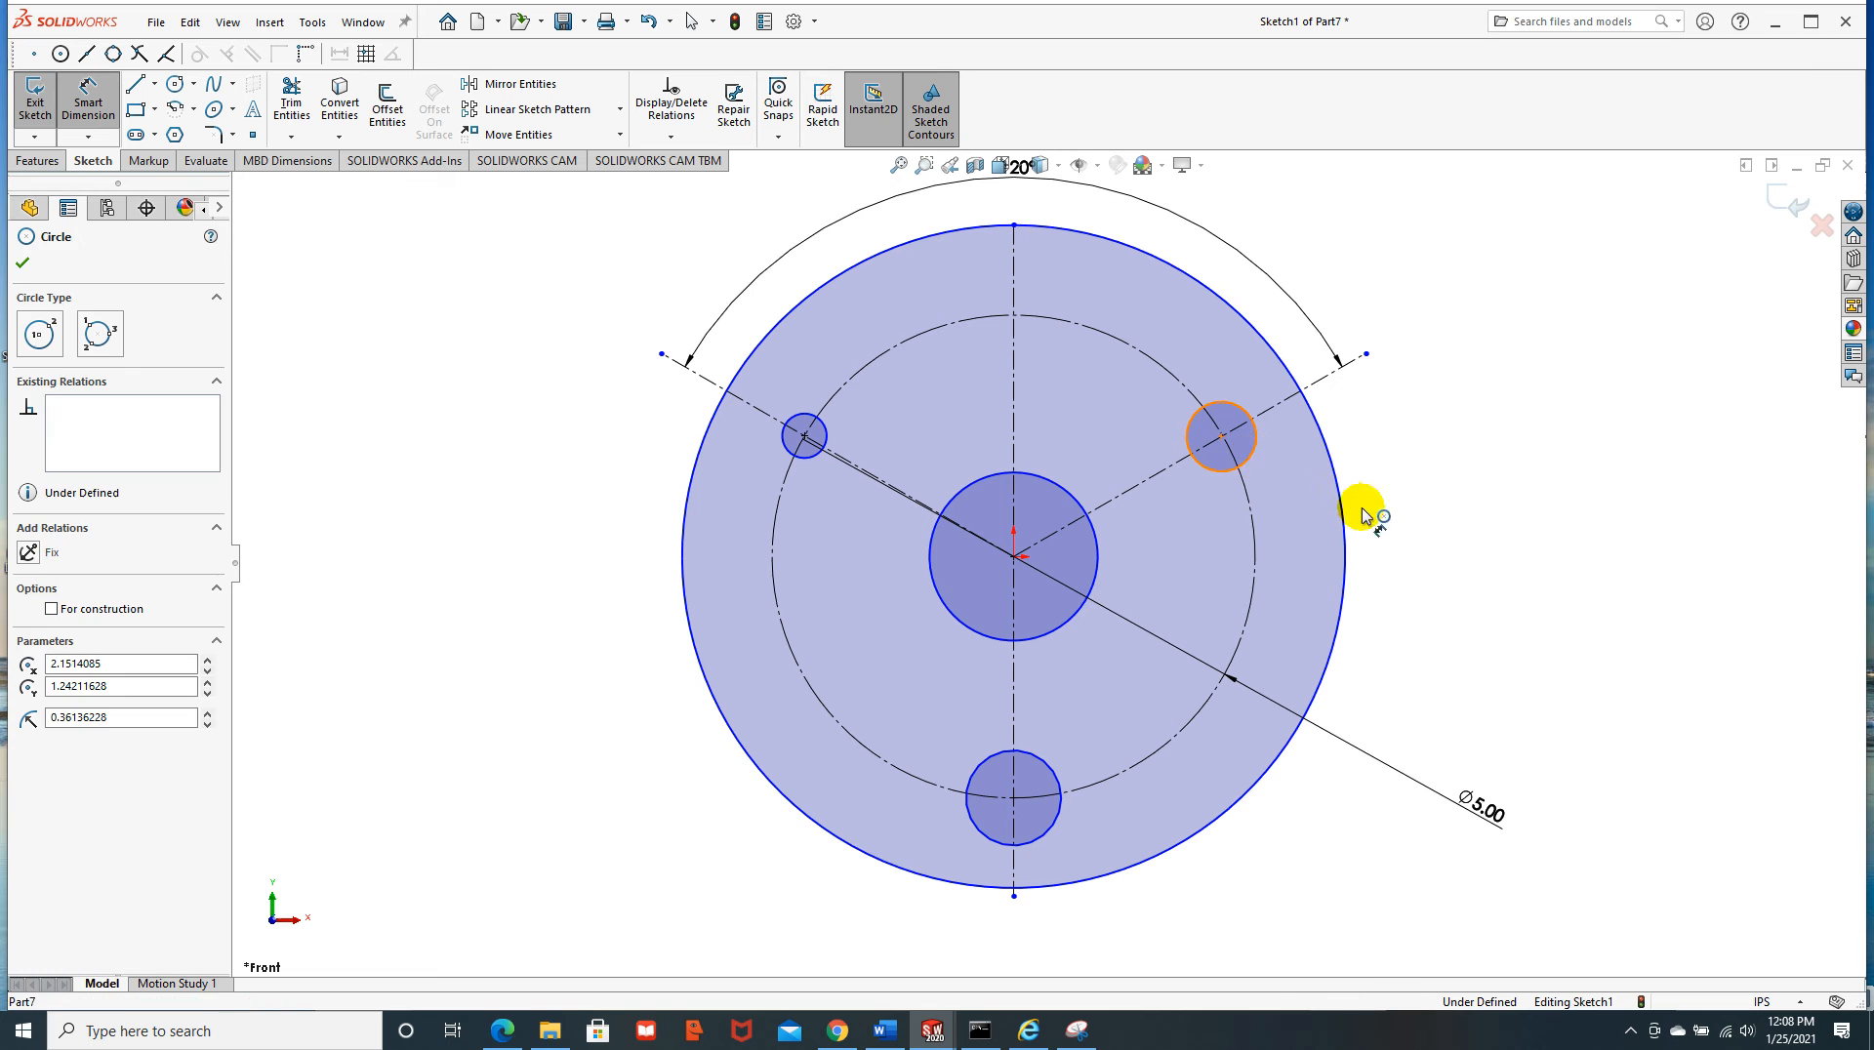
click(1405, 532)
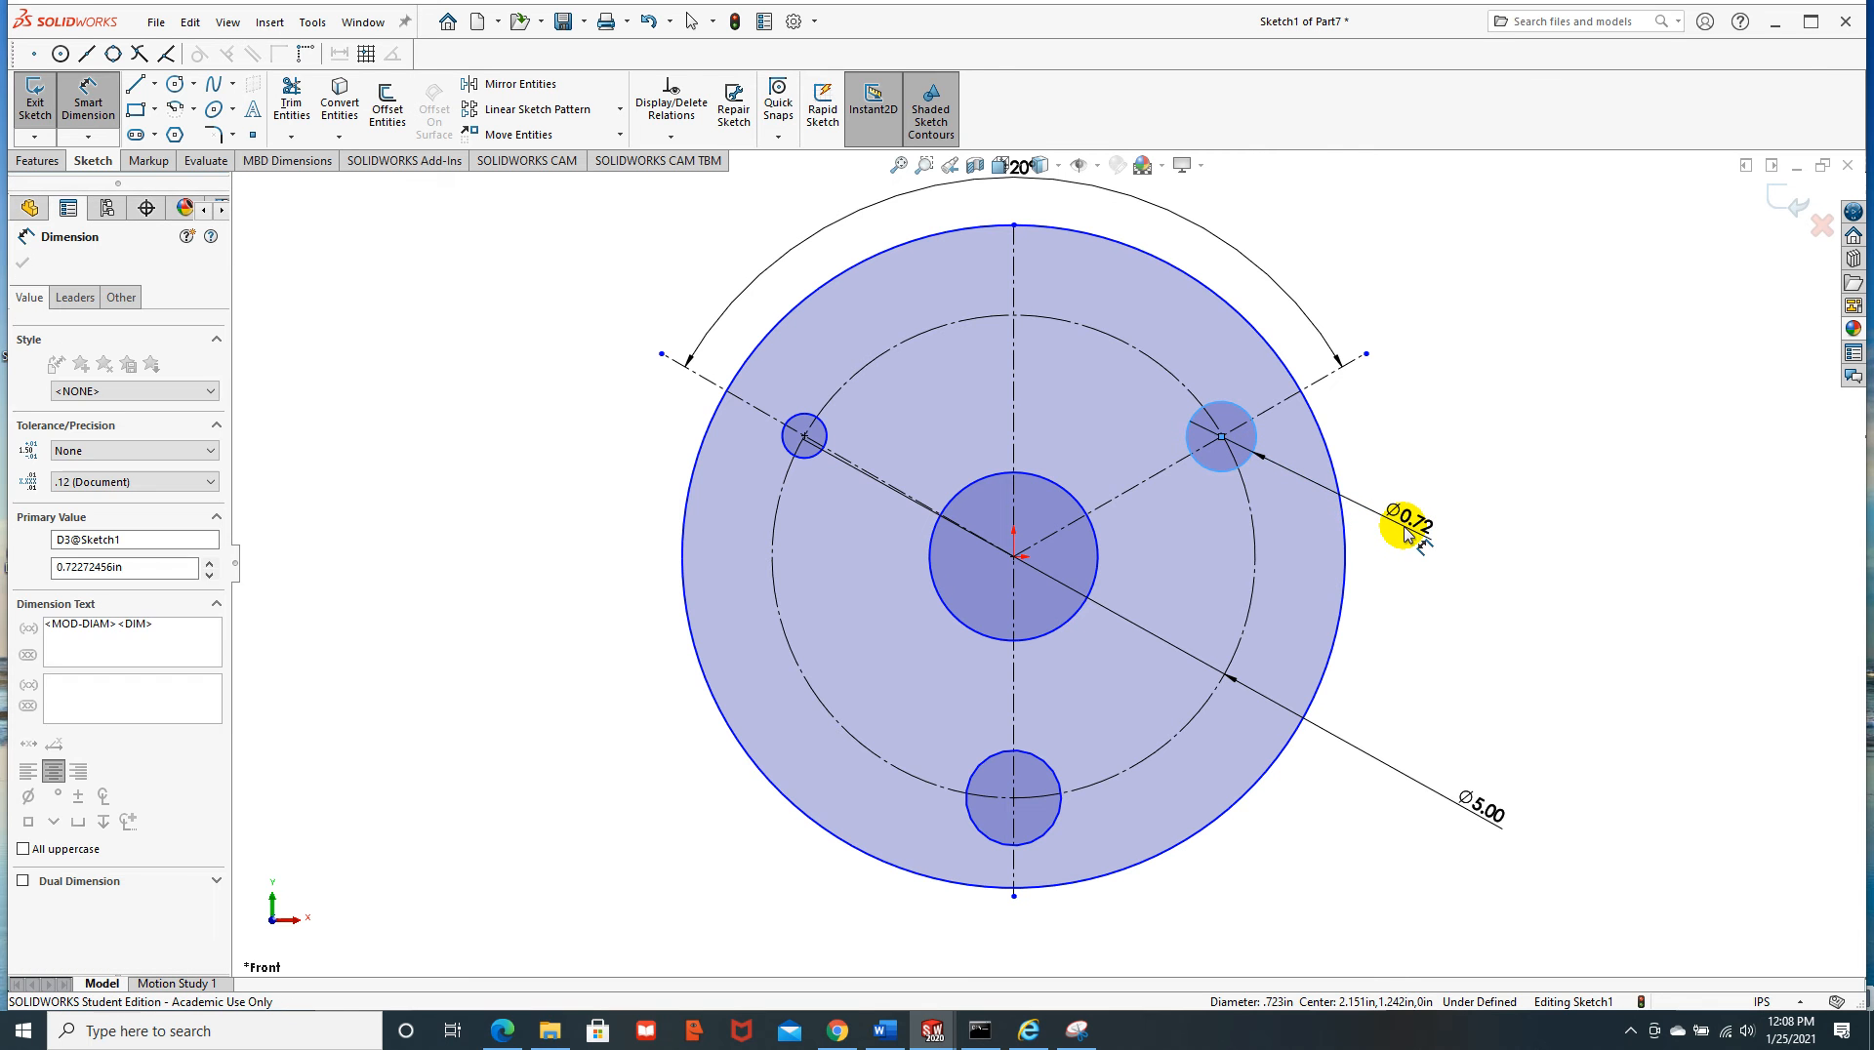
text(1.)
key(Return)
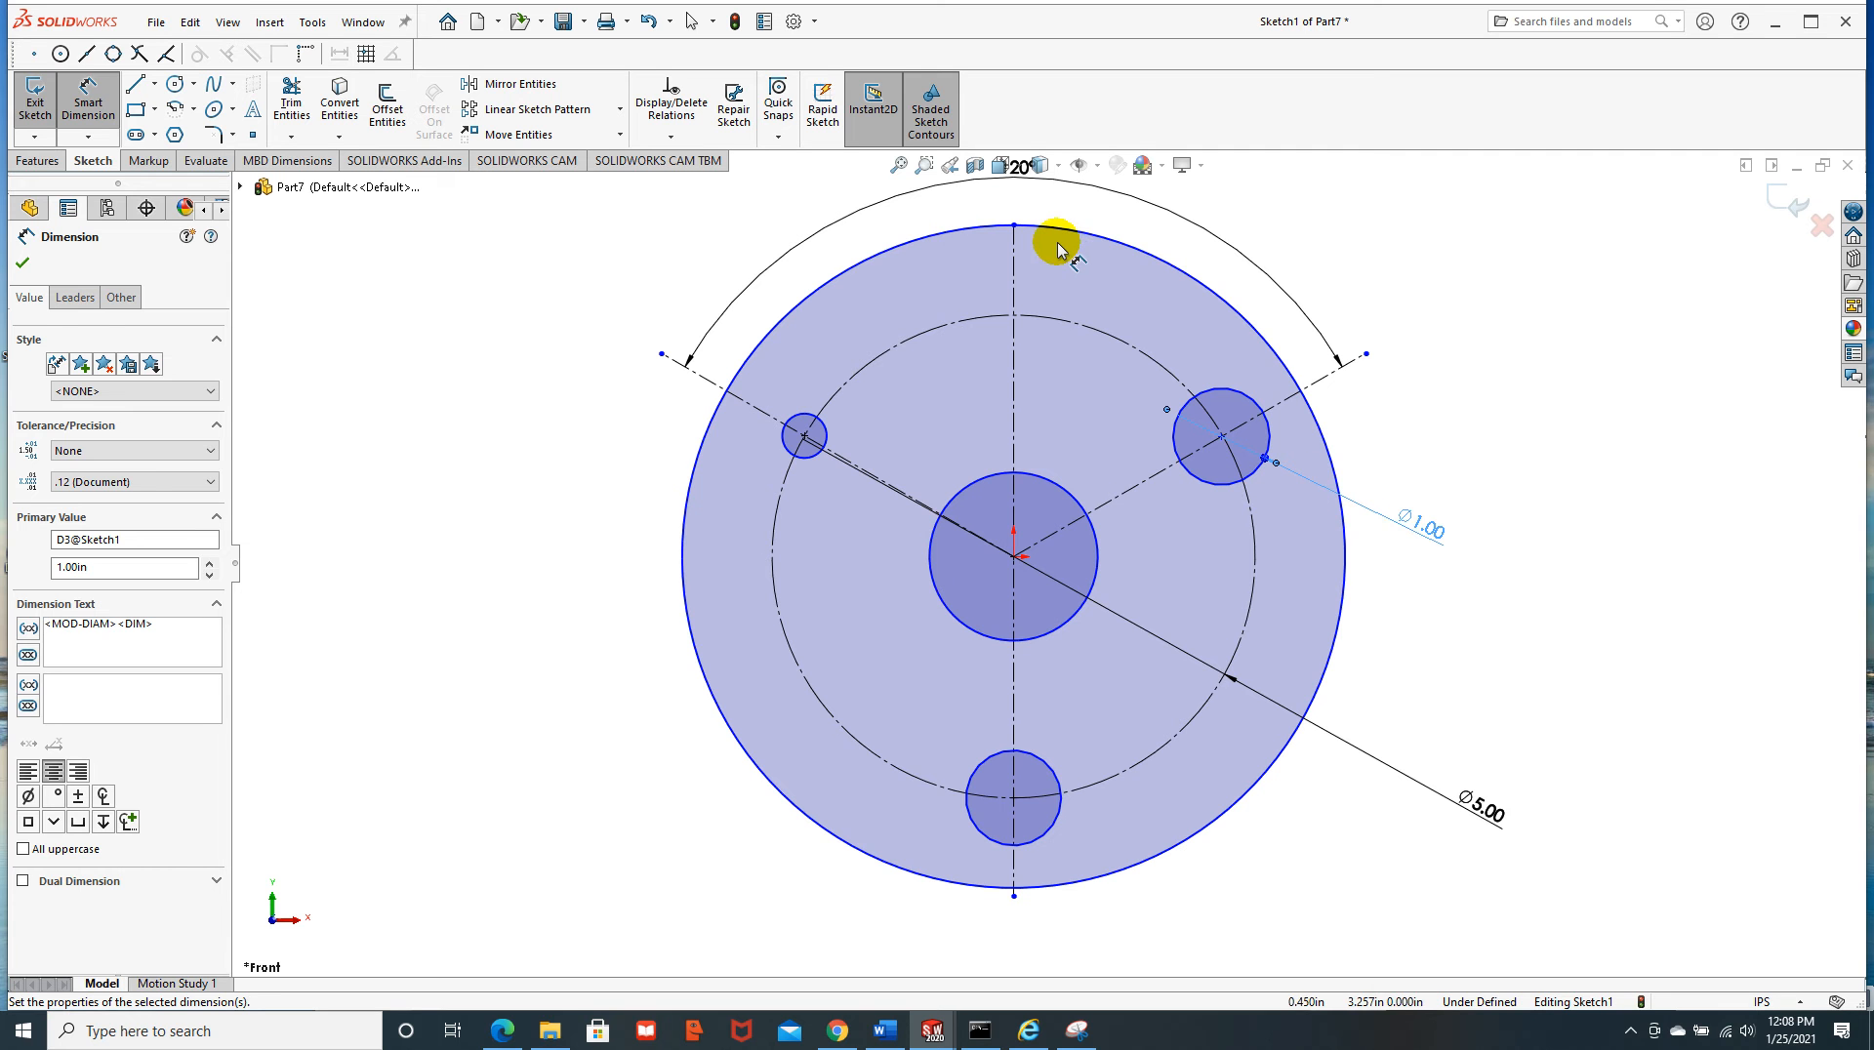
key(Escape)
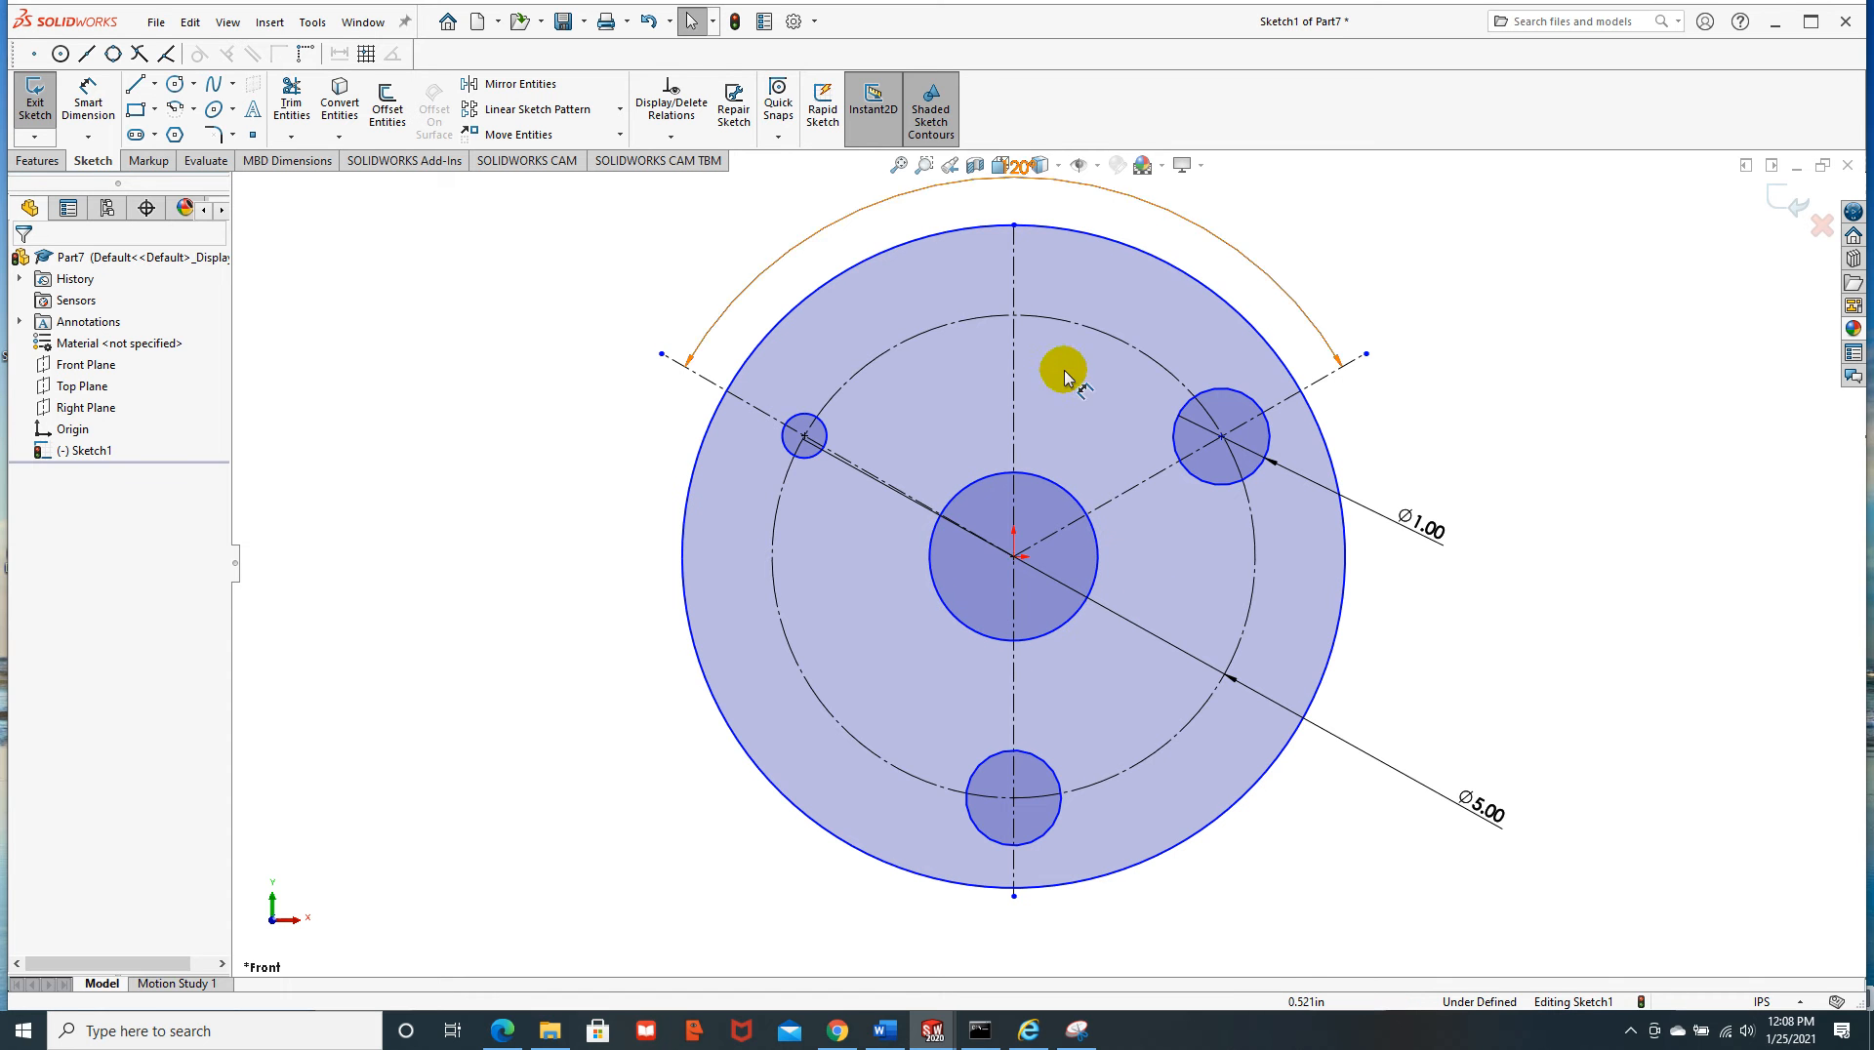
Add an Equal relation between the three small circles on the construction circle
click(672, 136)
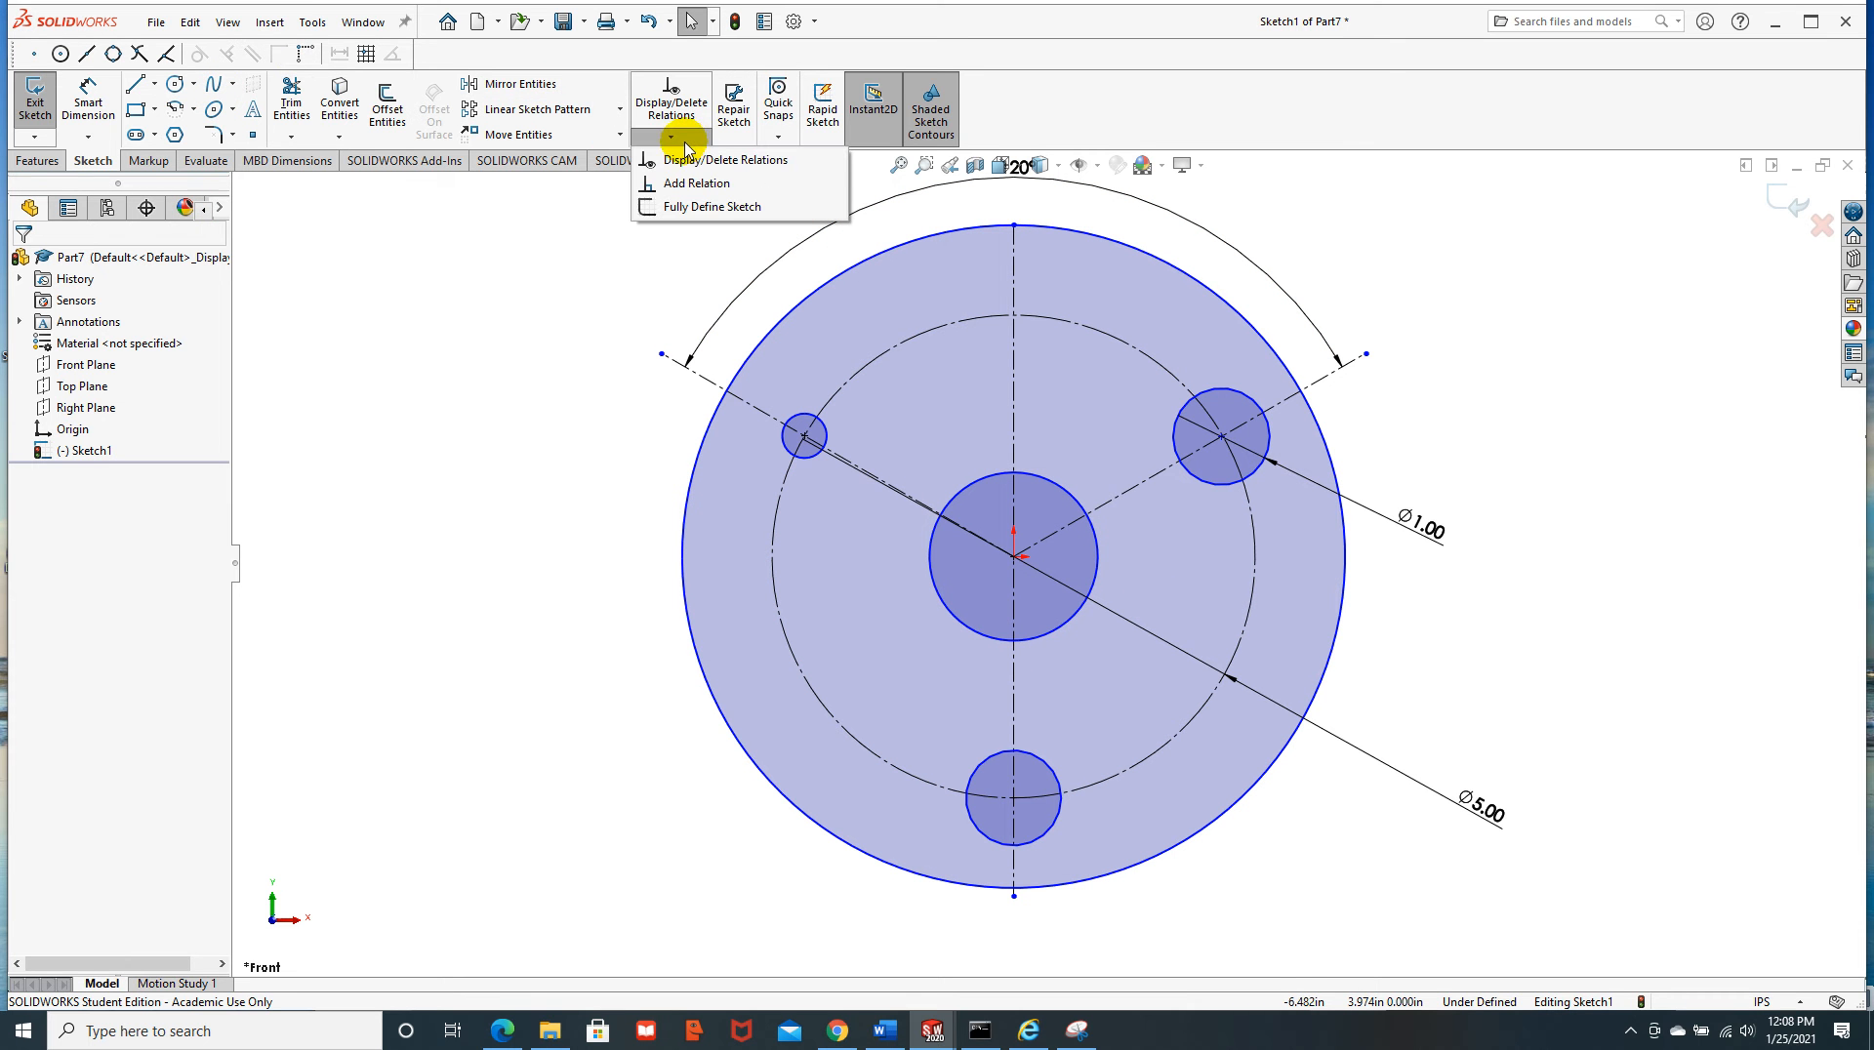
click(761, 183)
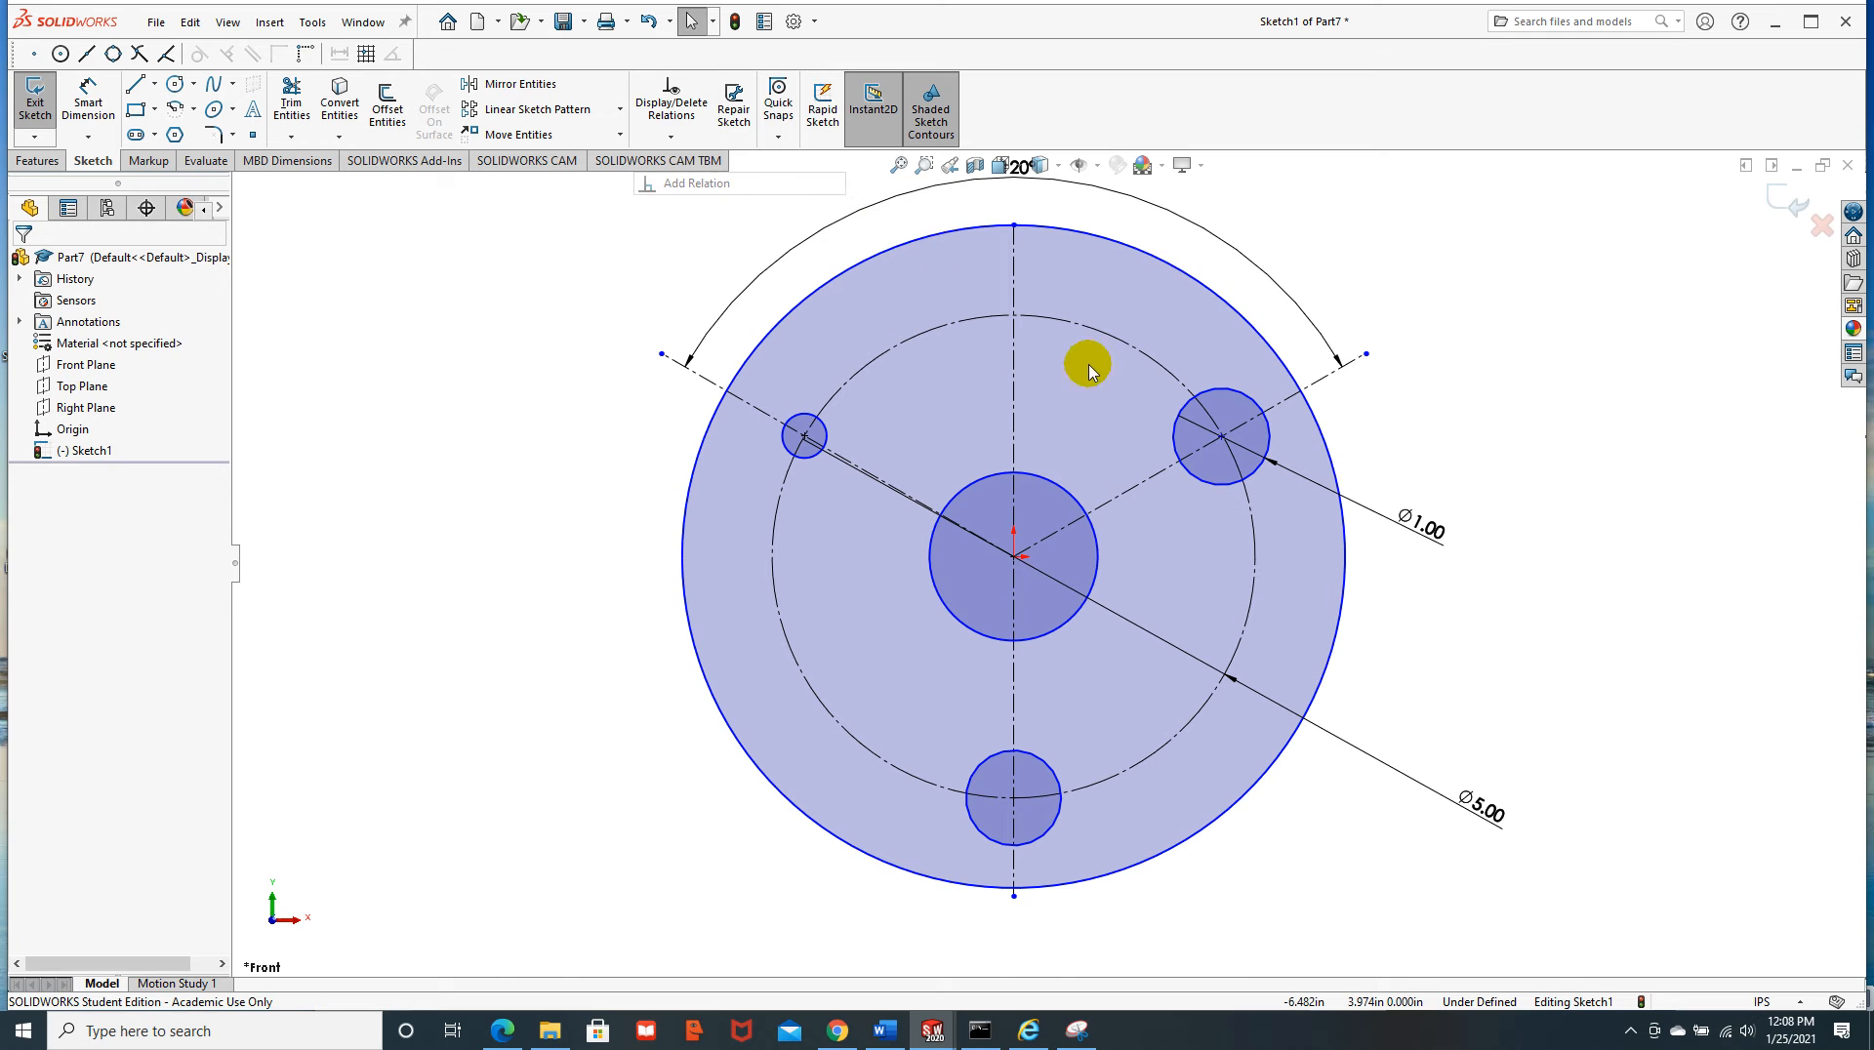
click(1218, 483)
click(827, 436)
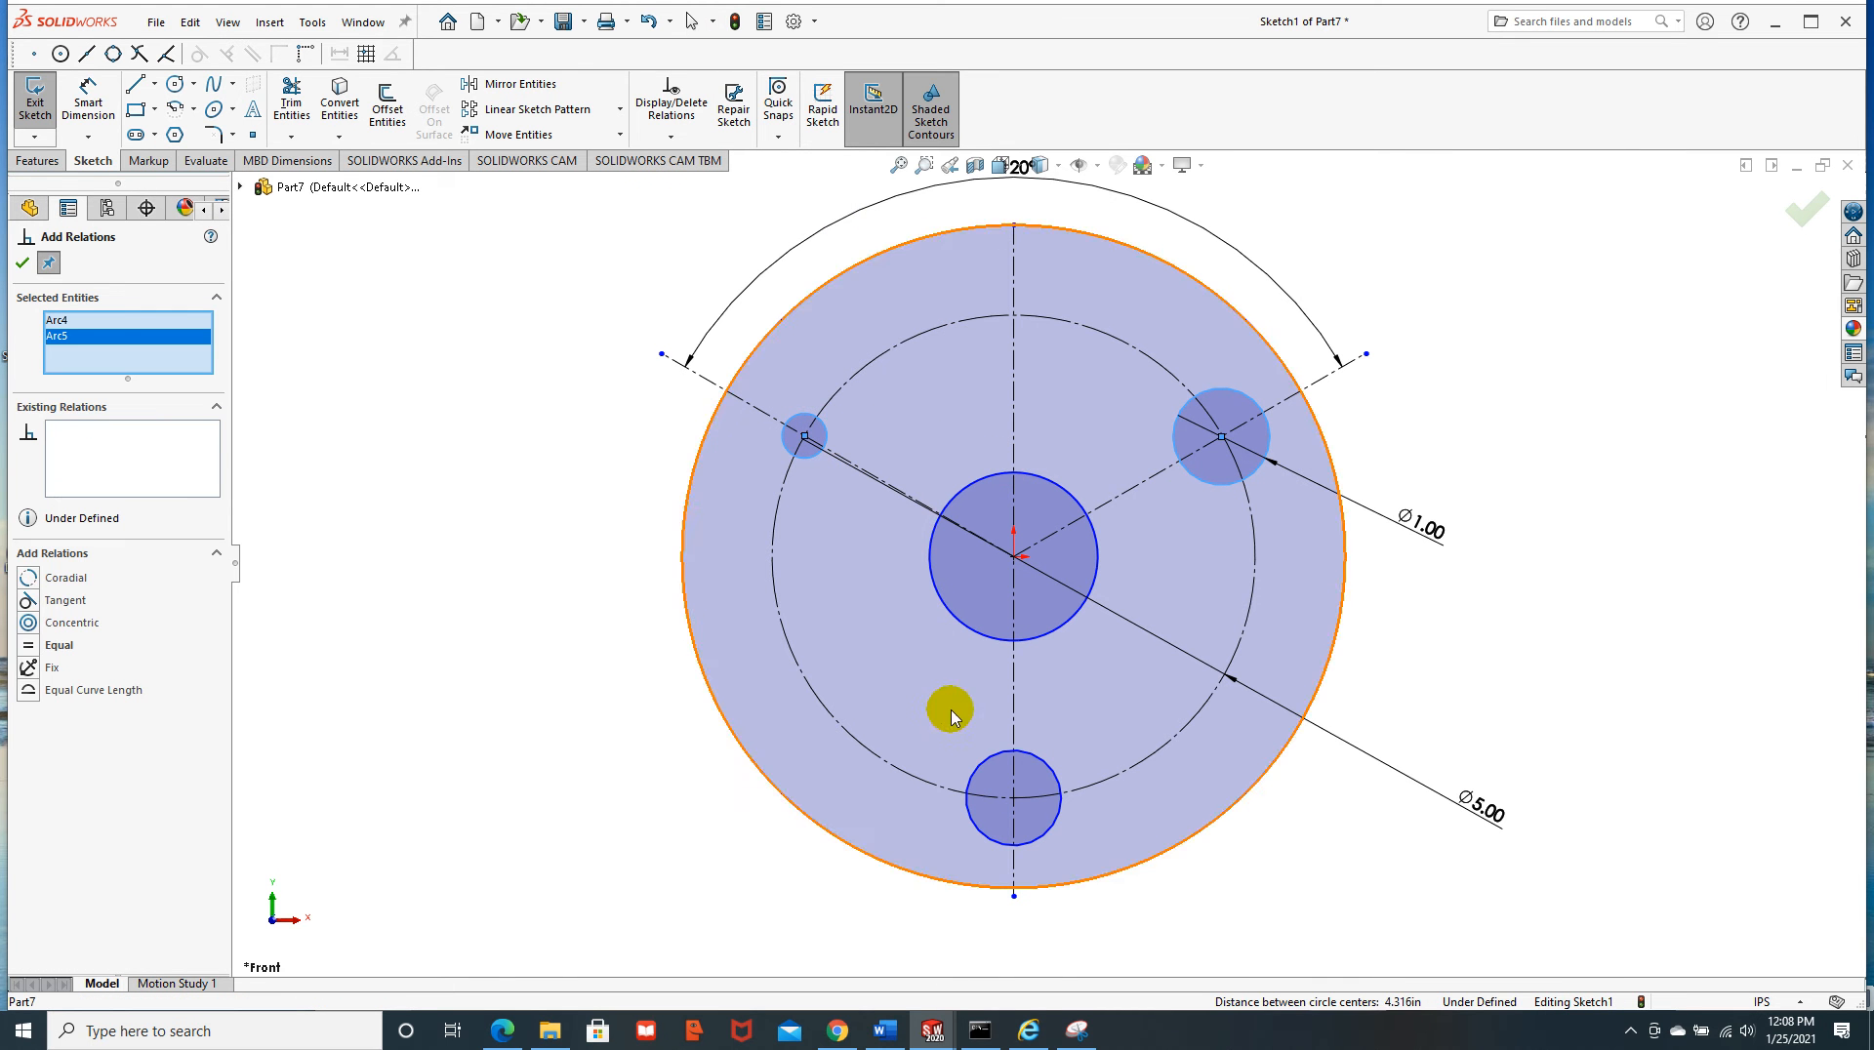
click(992, 753)
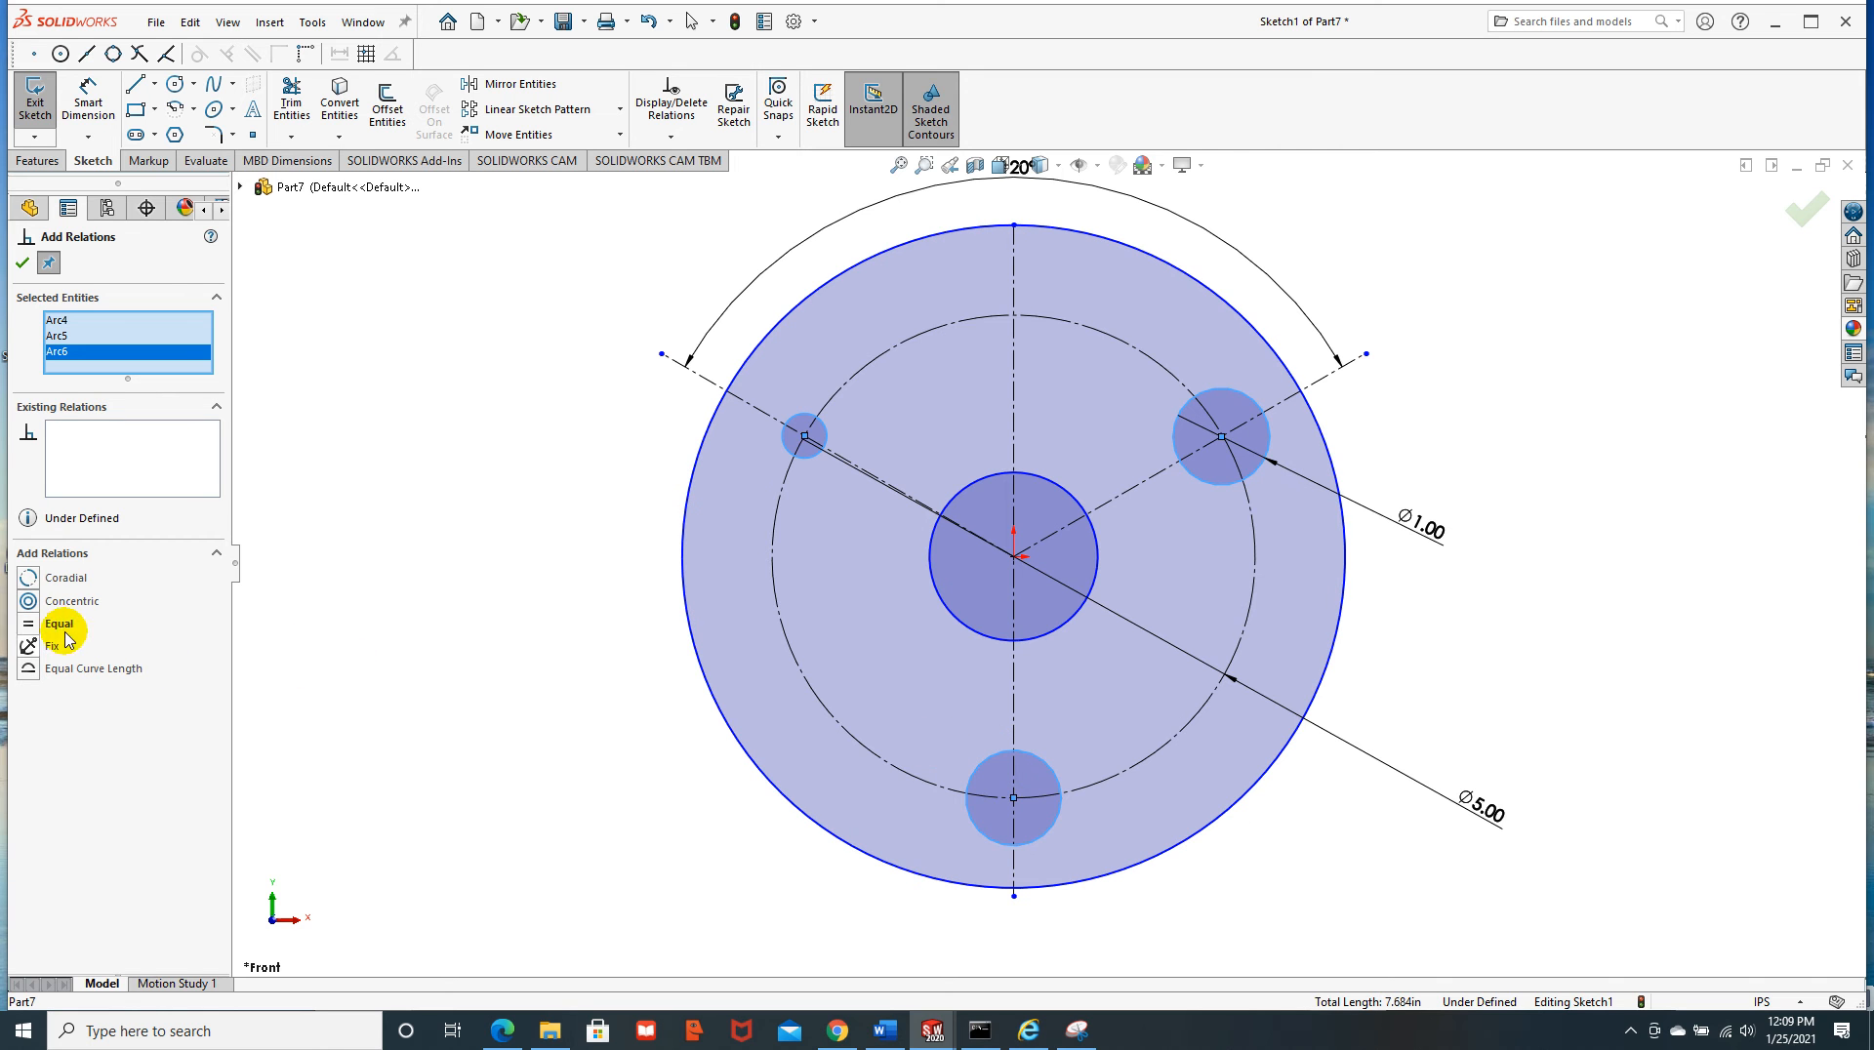
click(26, 623)
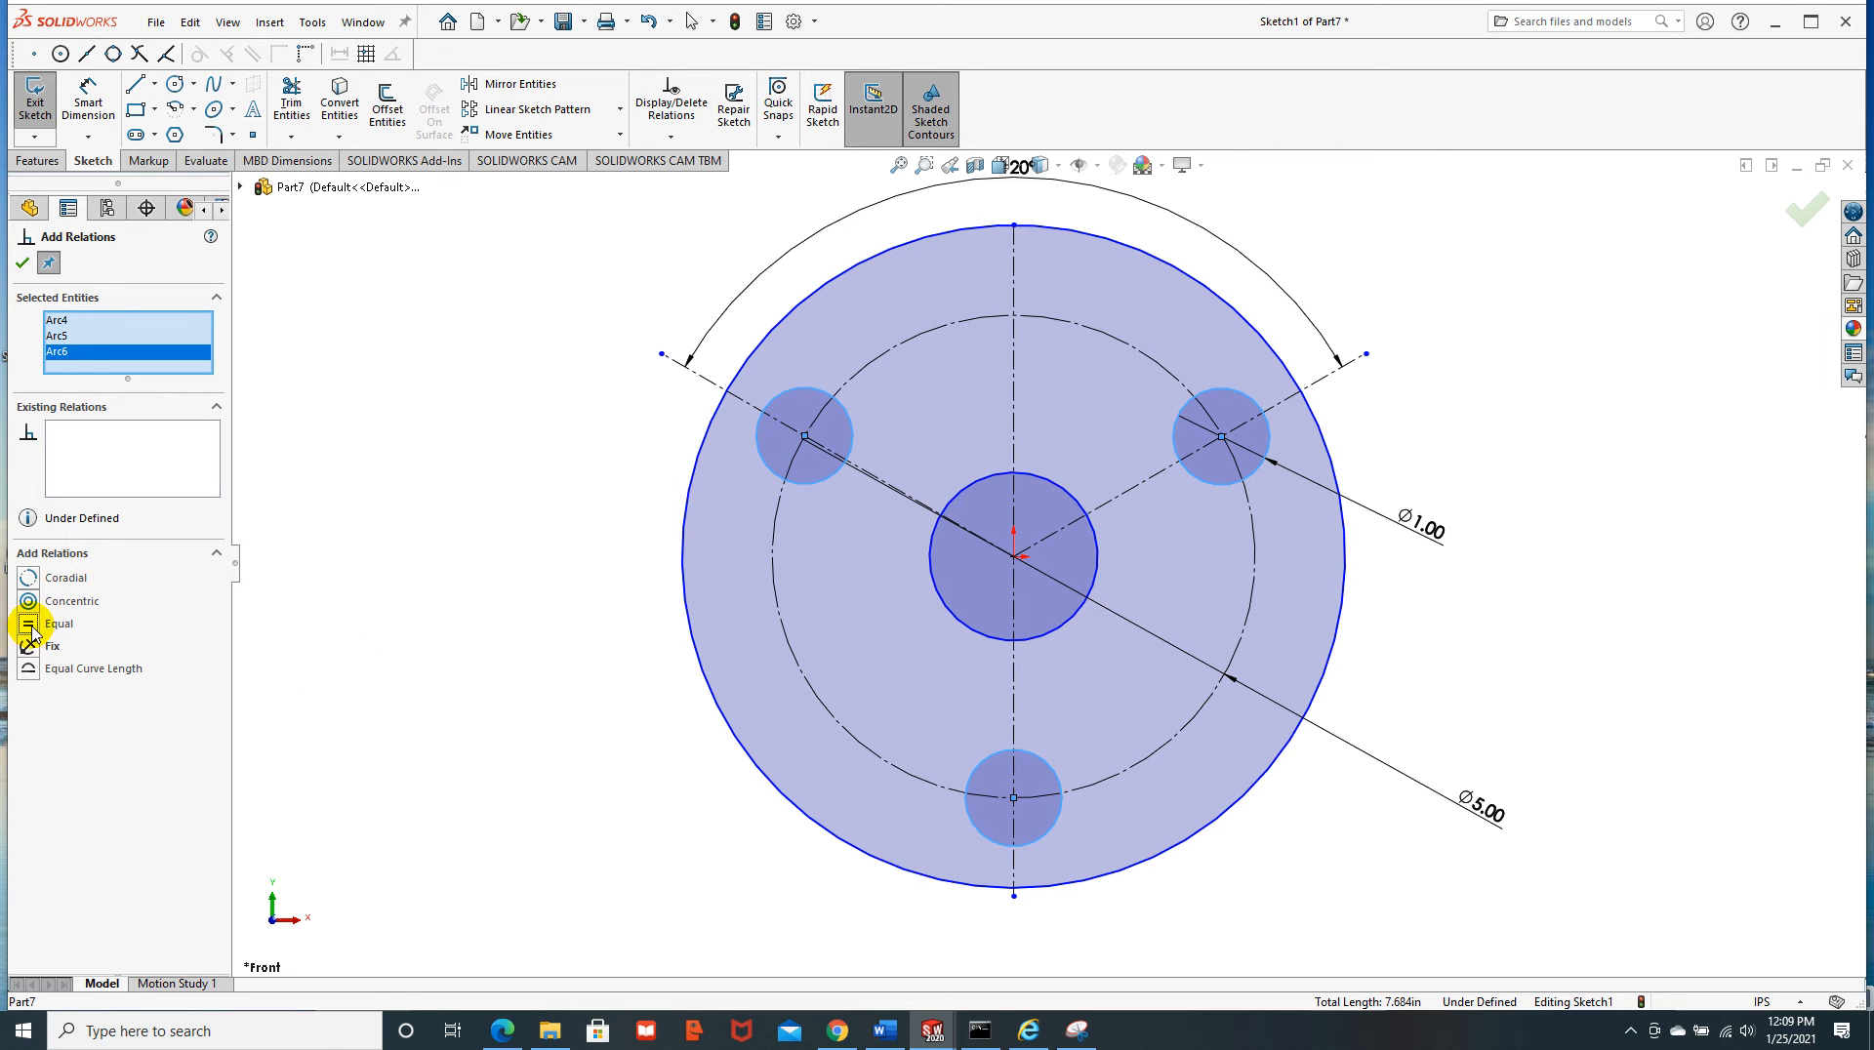
click(22, 265)
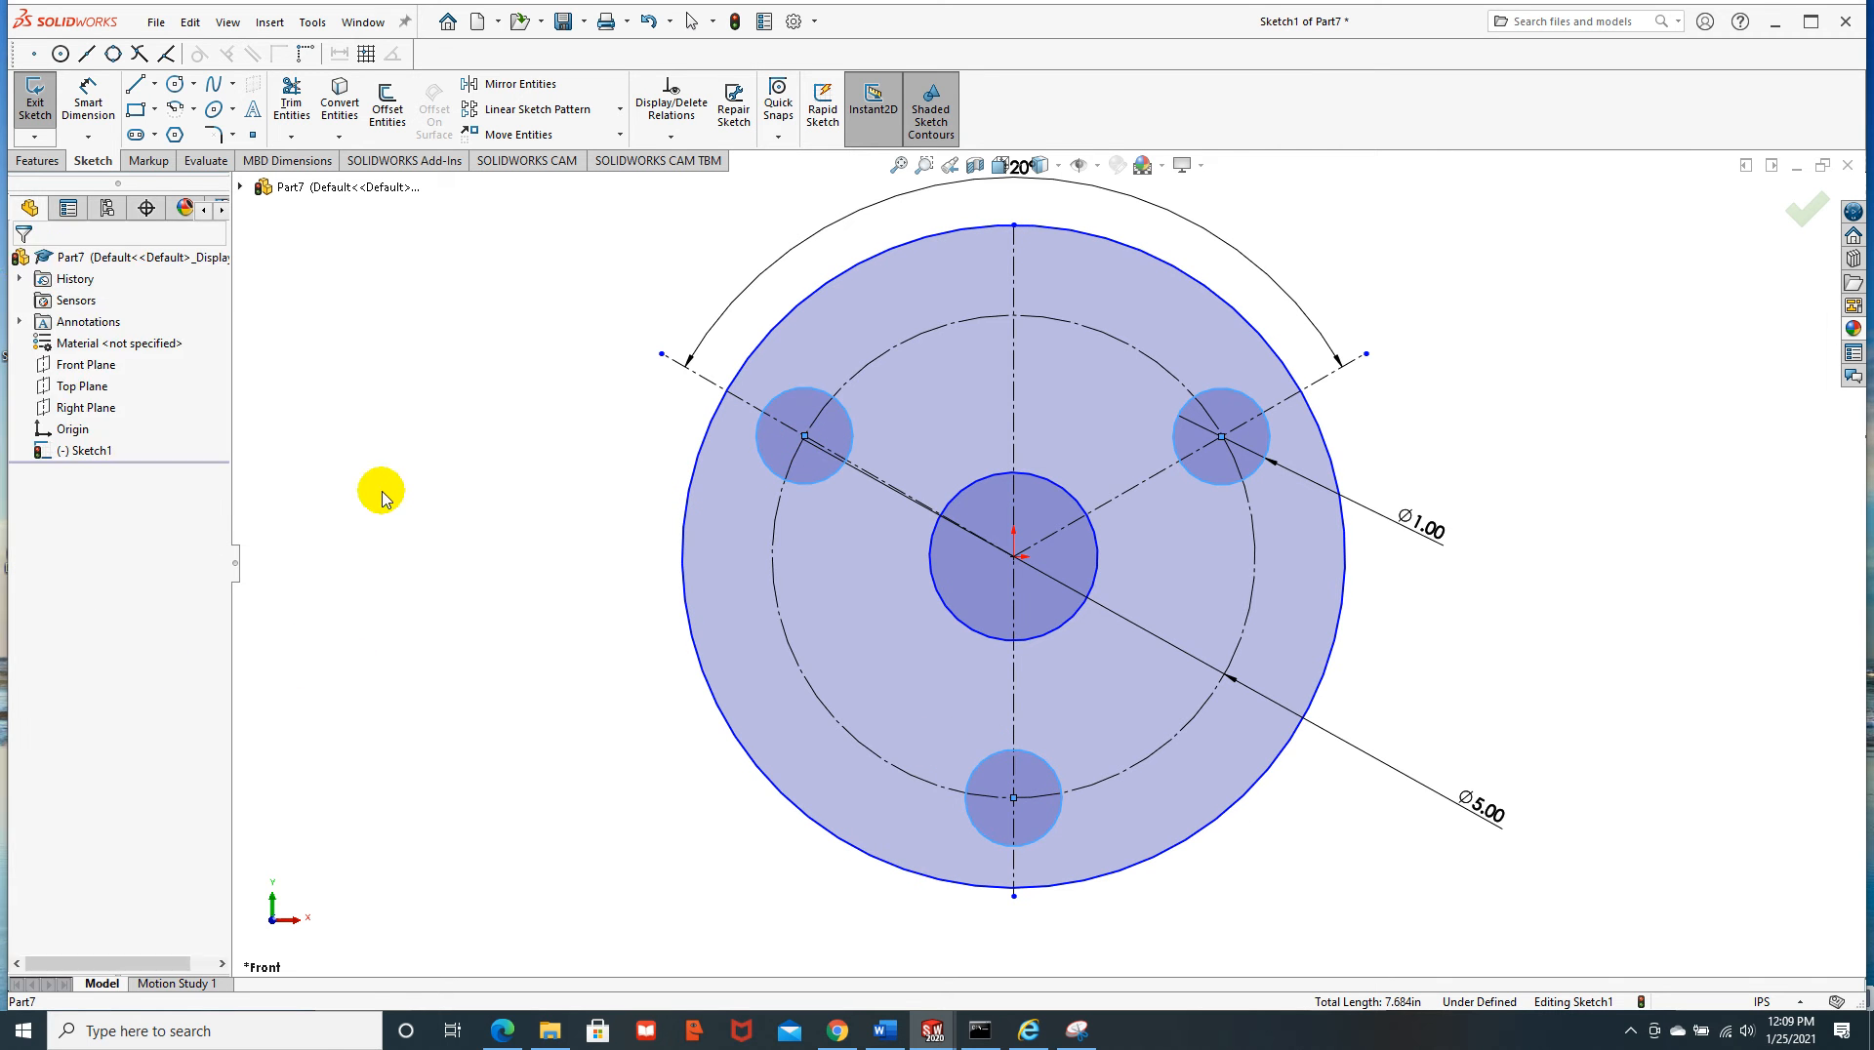
click(536, 627)
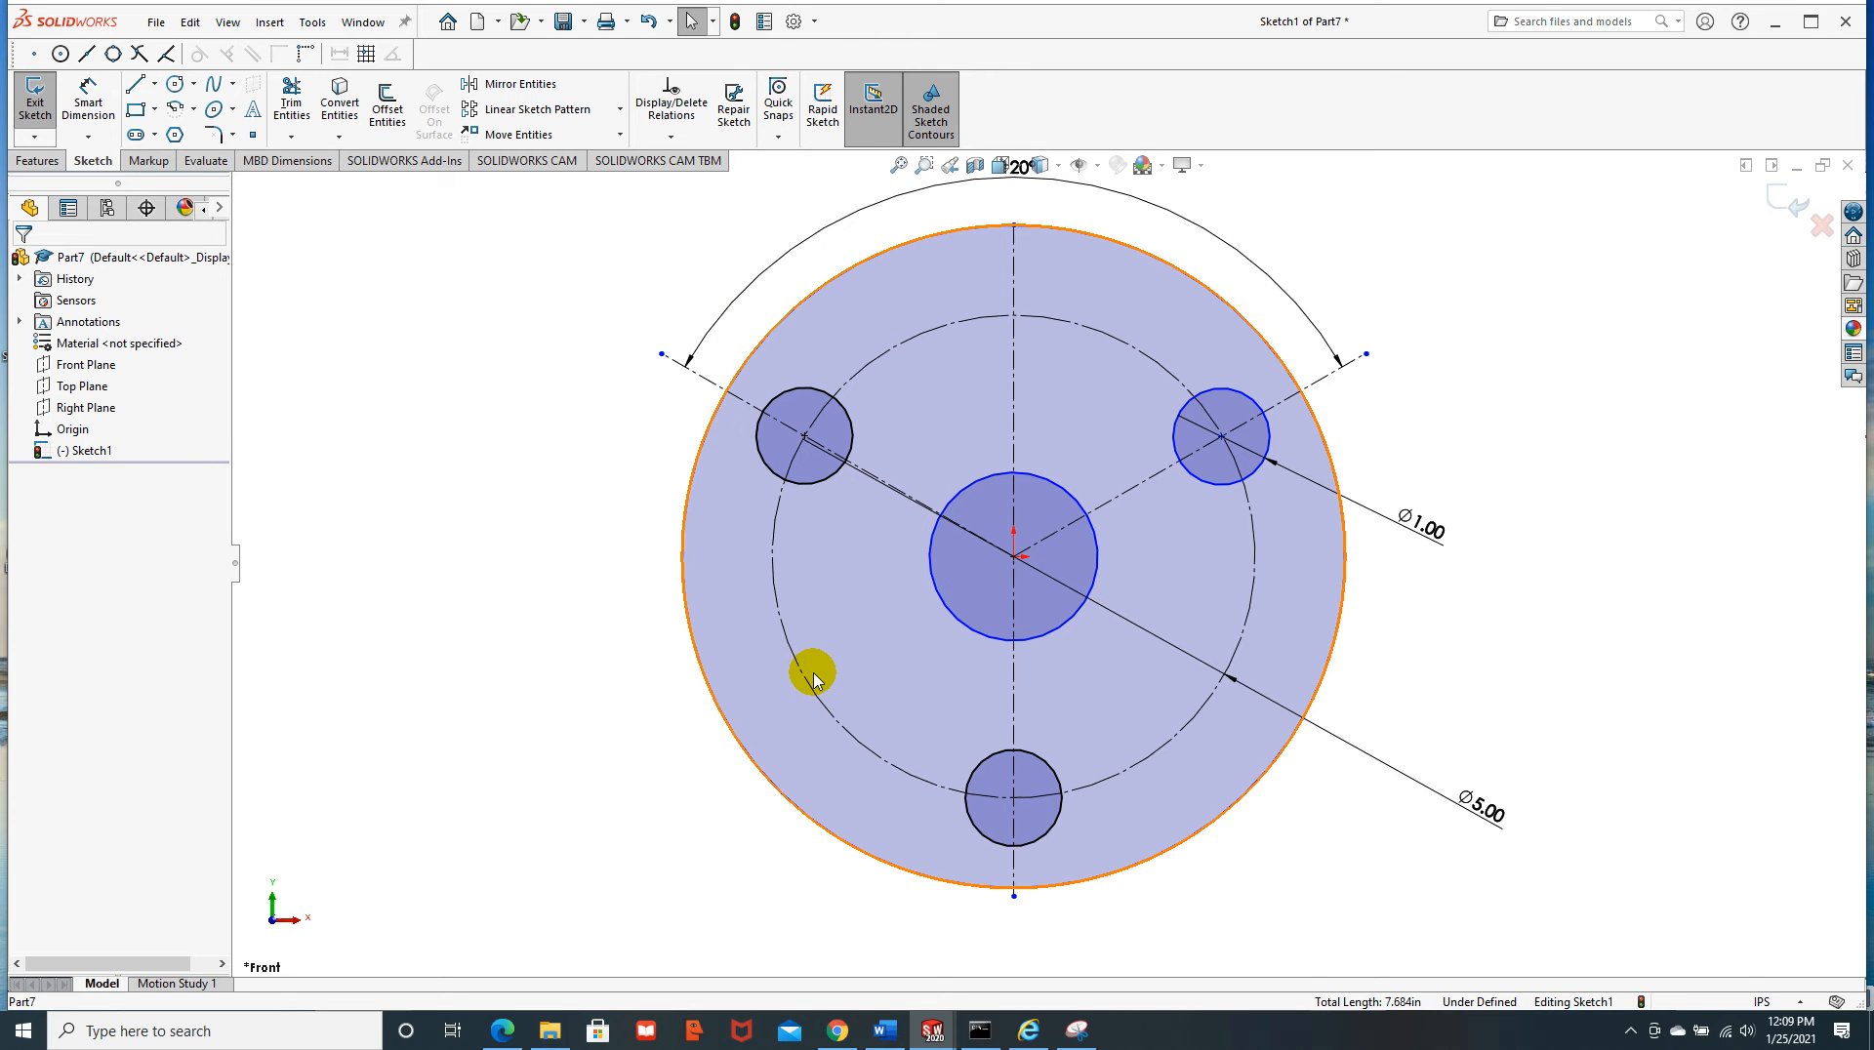
Dimension the diameter of the center circle and set it to 2 in
scroll(1250, 470, down, 3)
scroll(1244, 463, up, 4)
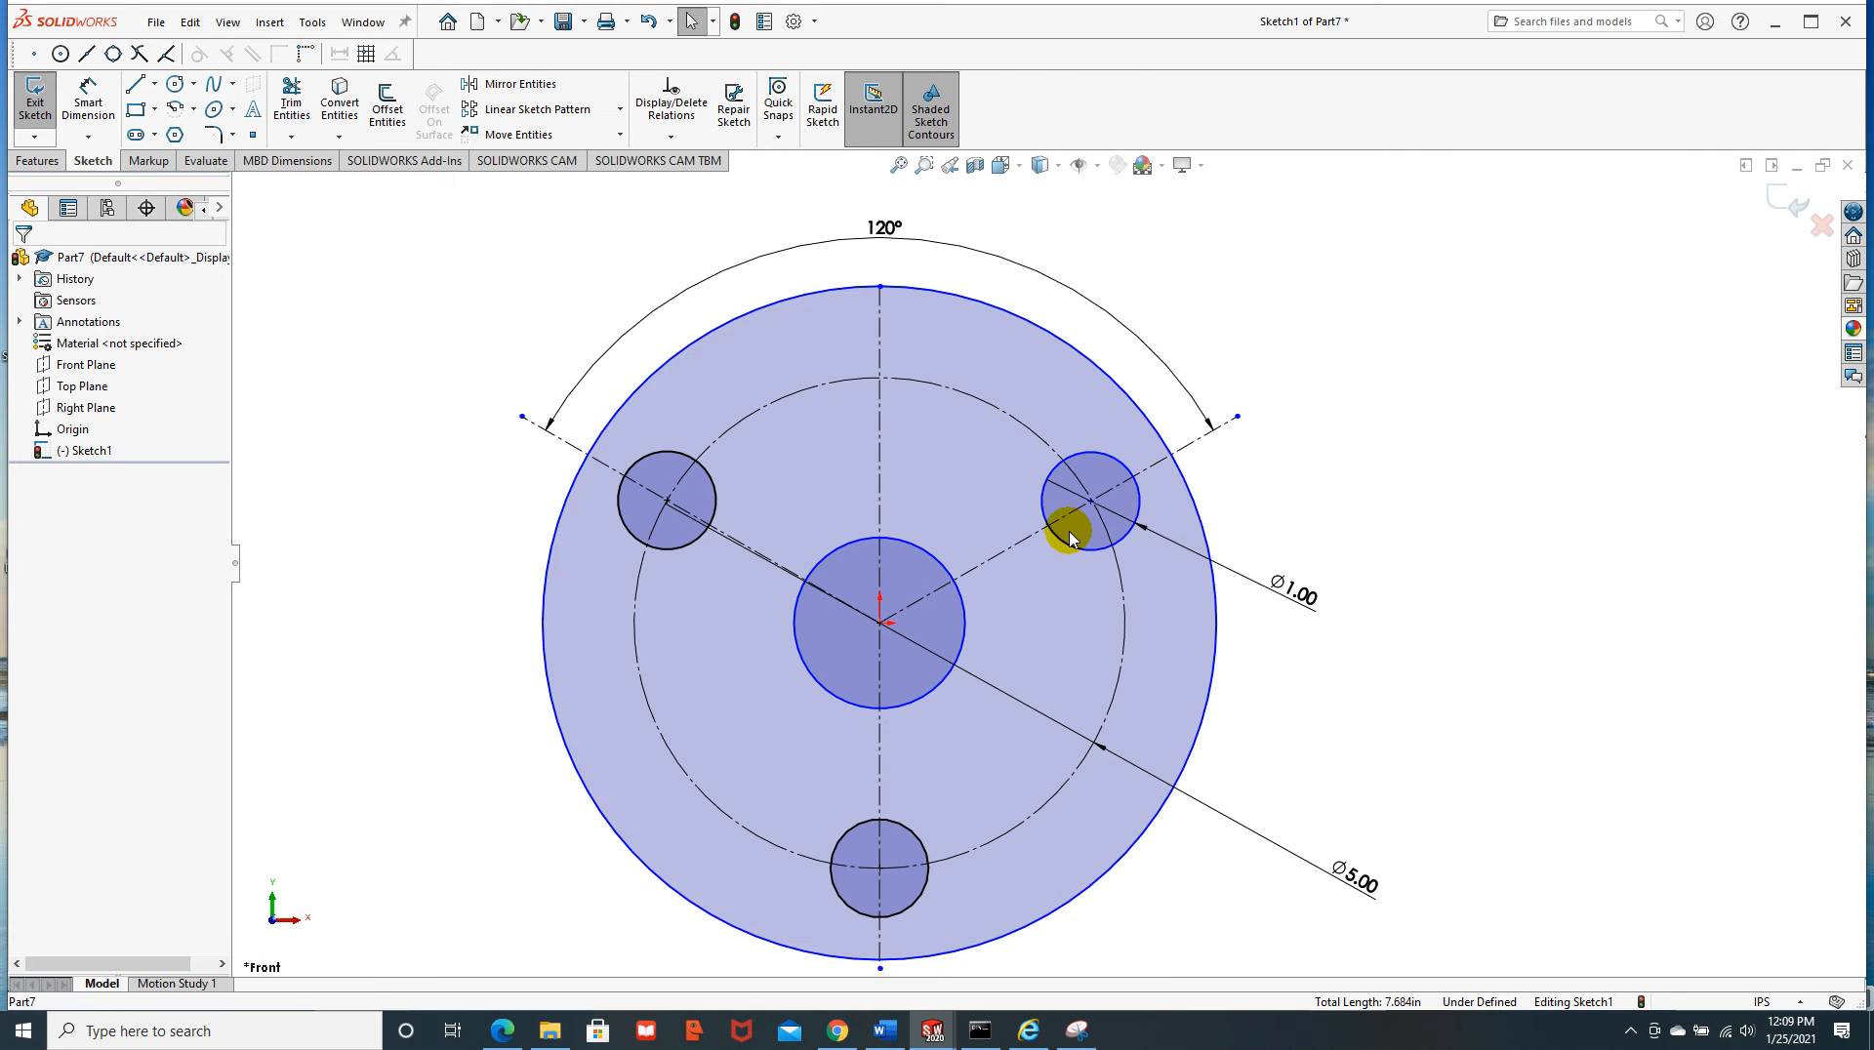
click(968, 635)
click(501, 351)
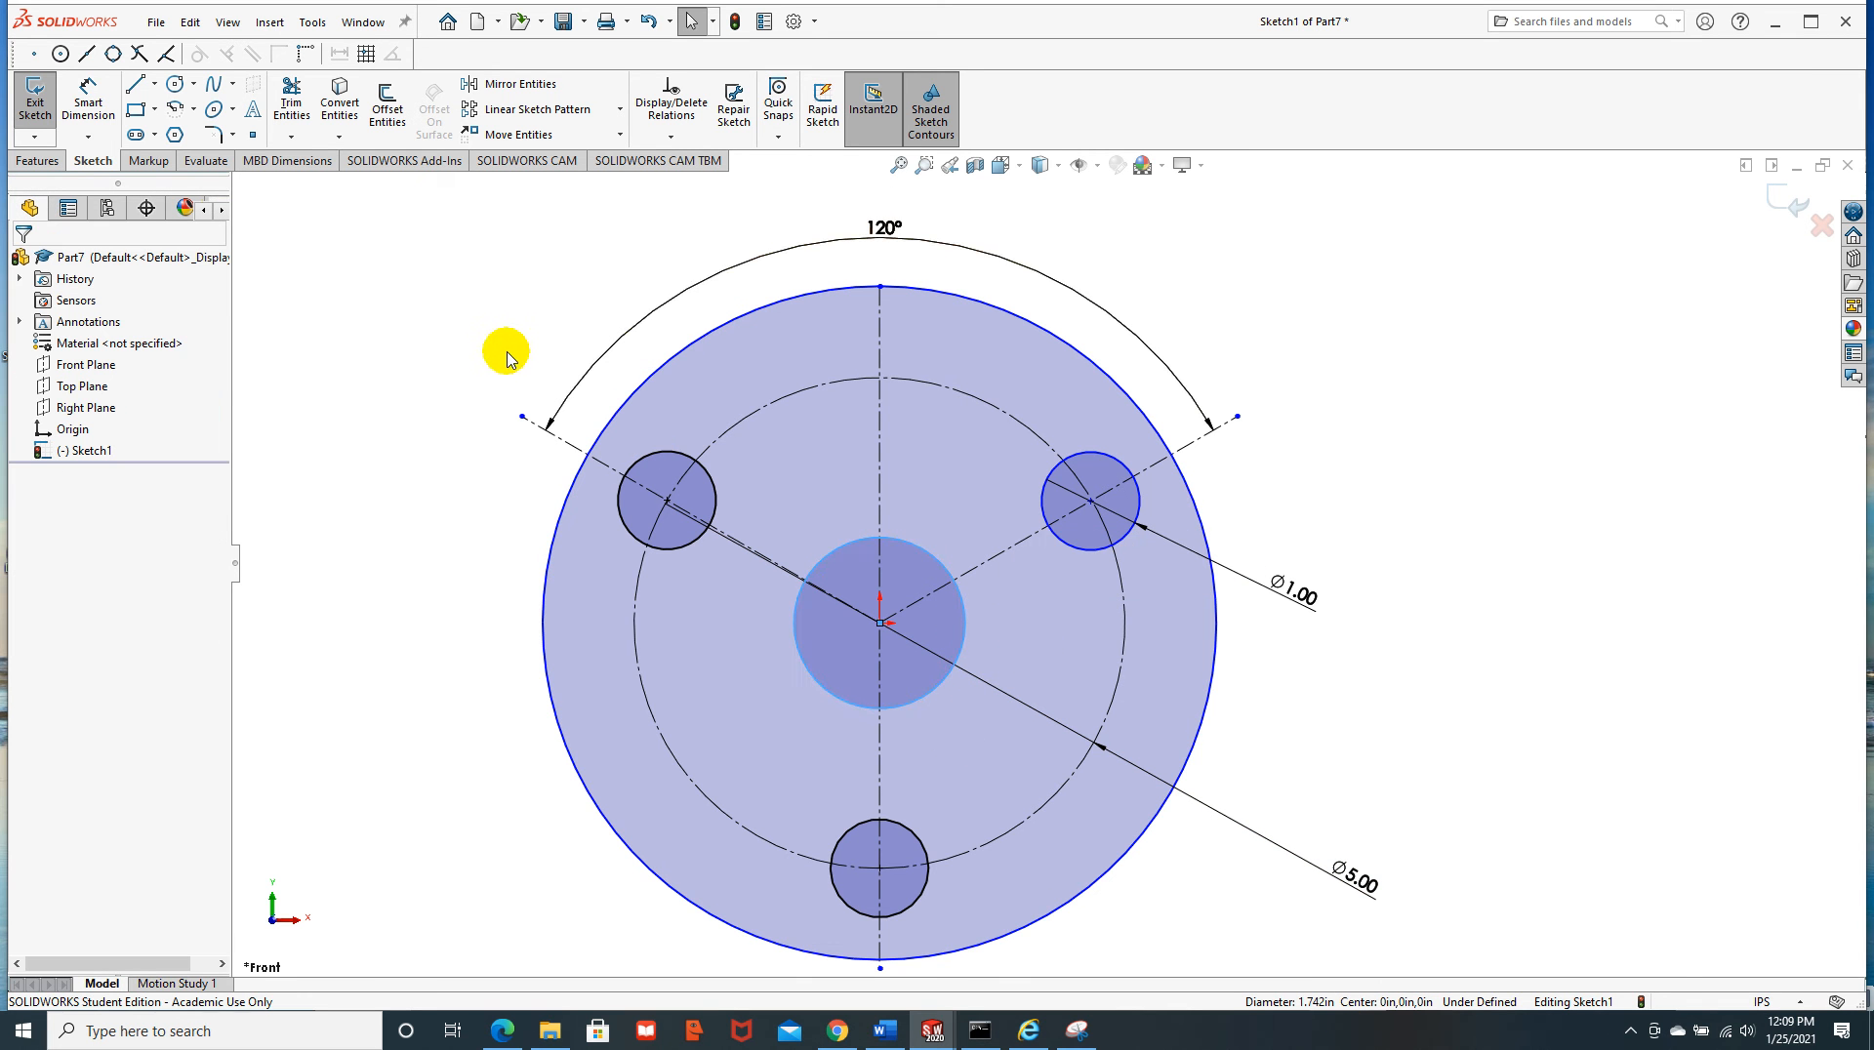
click(88, 102)
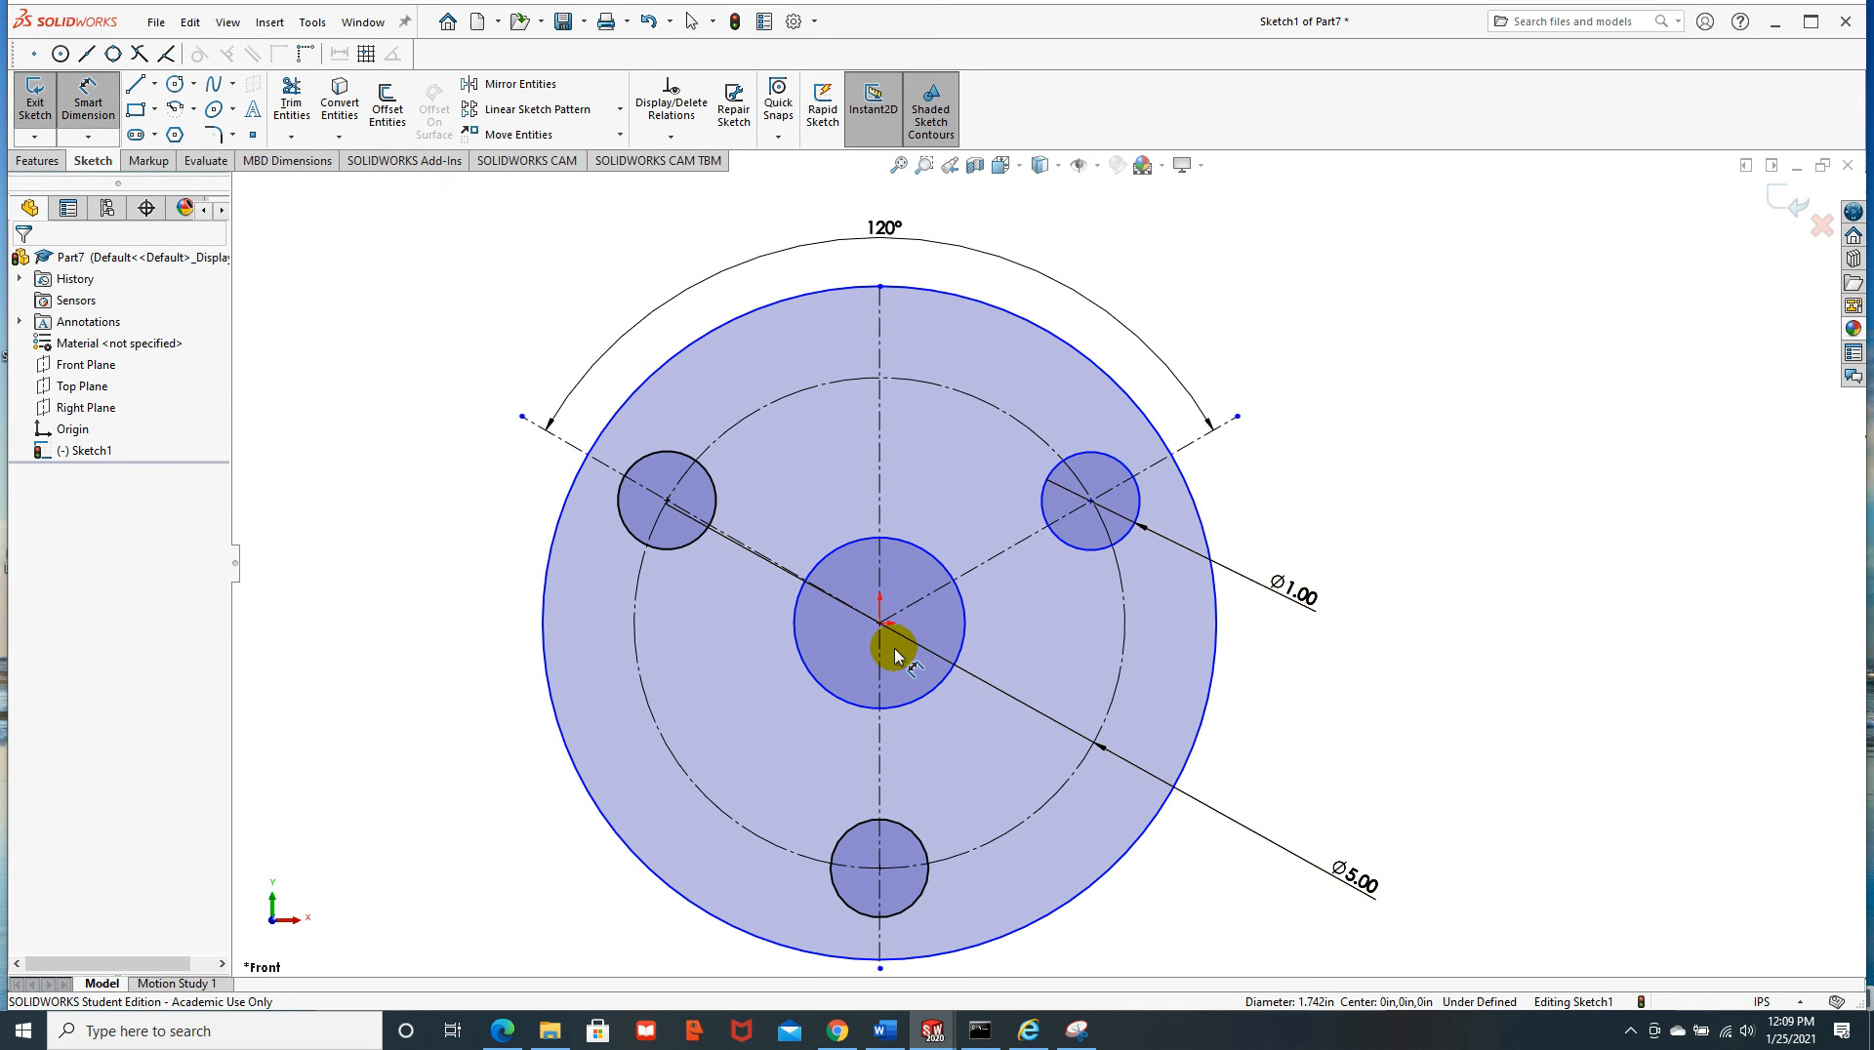
click(975, 633)
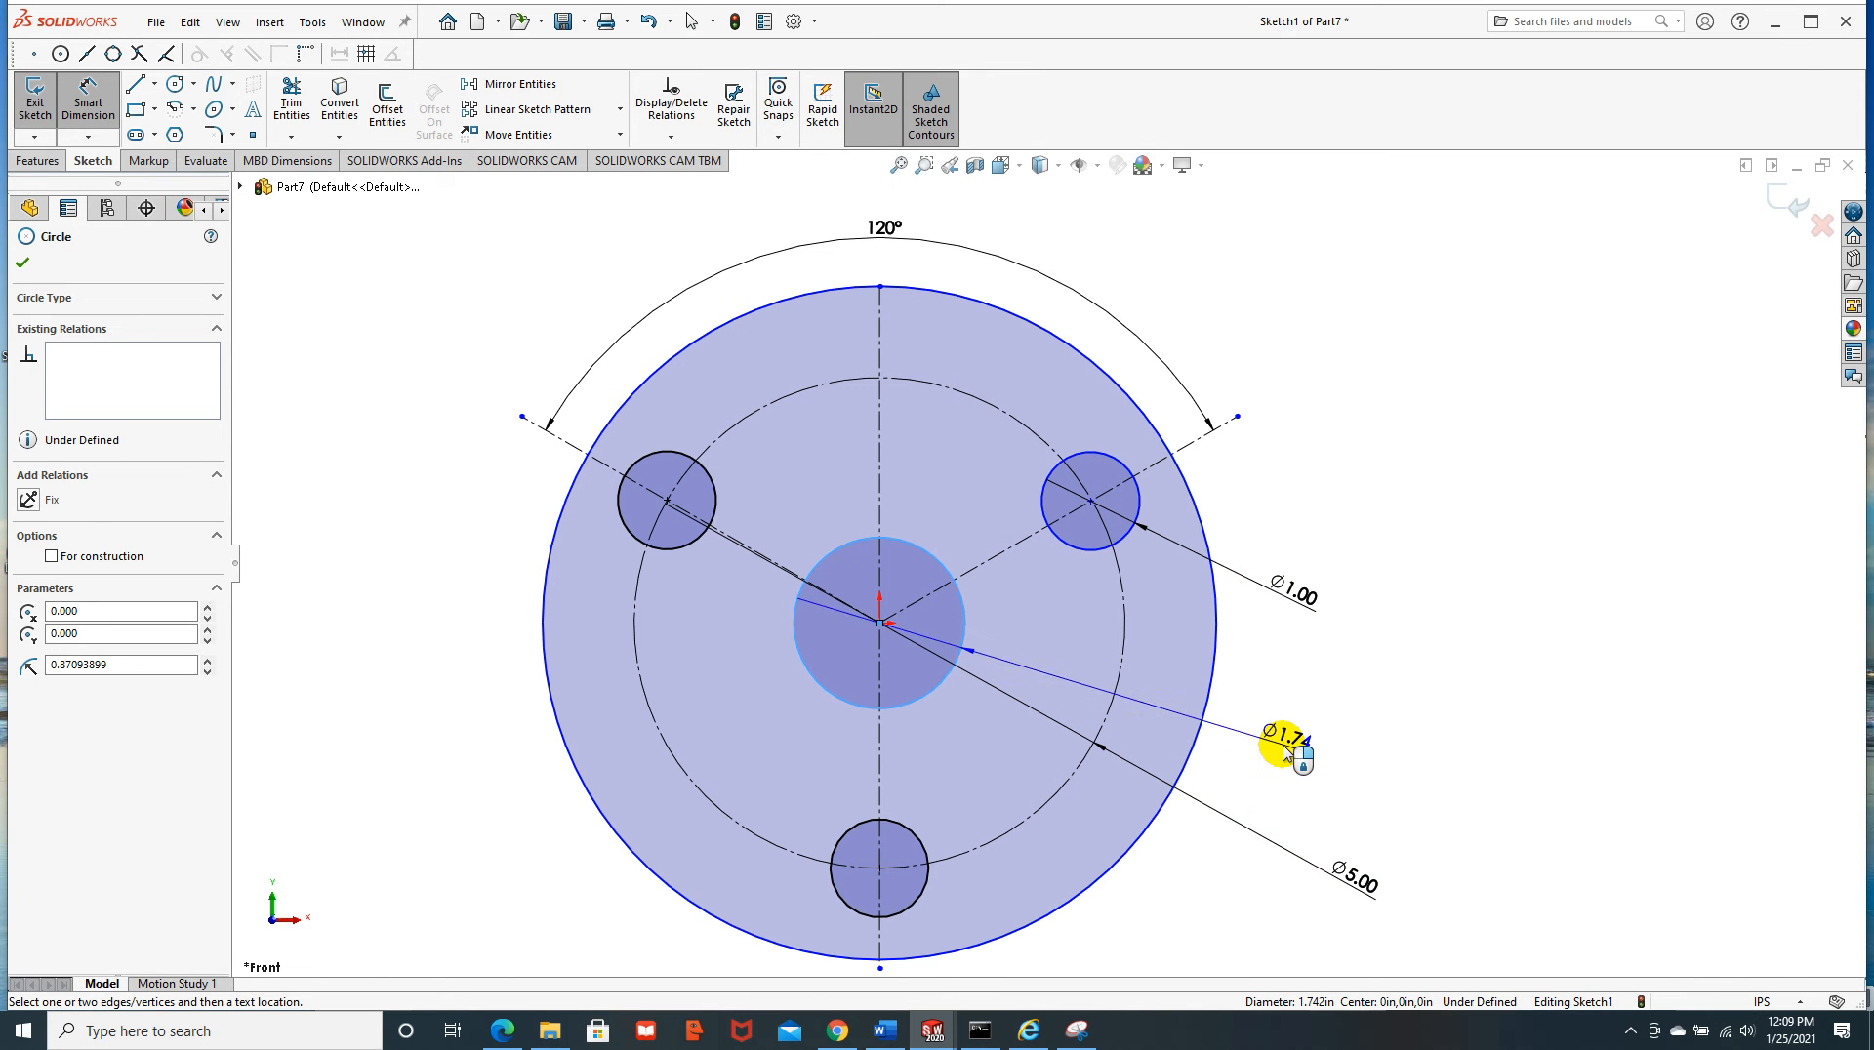
click(1287, 750)
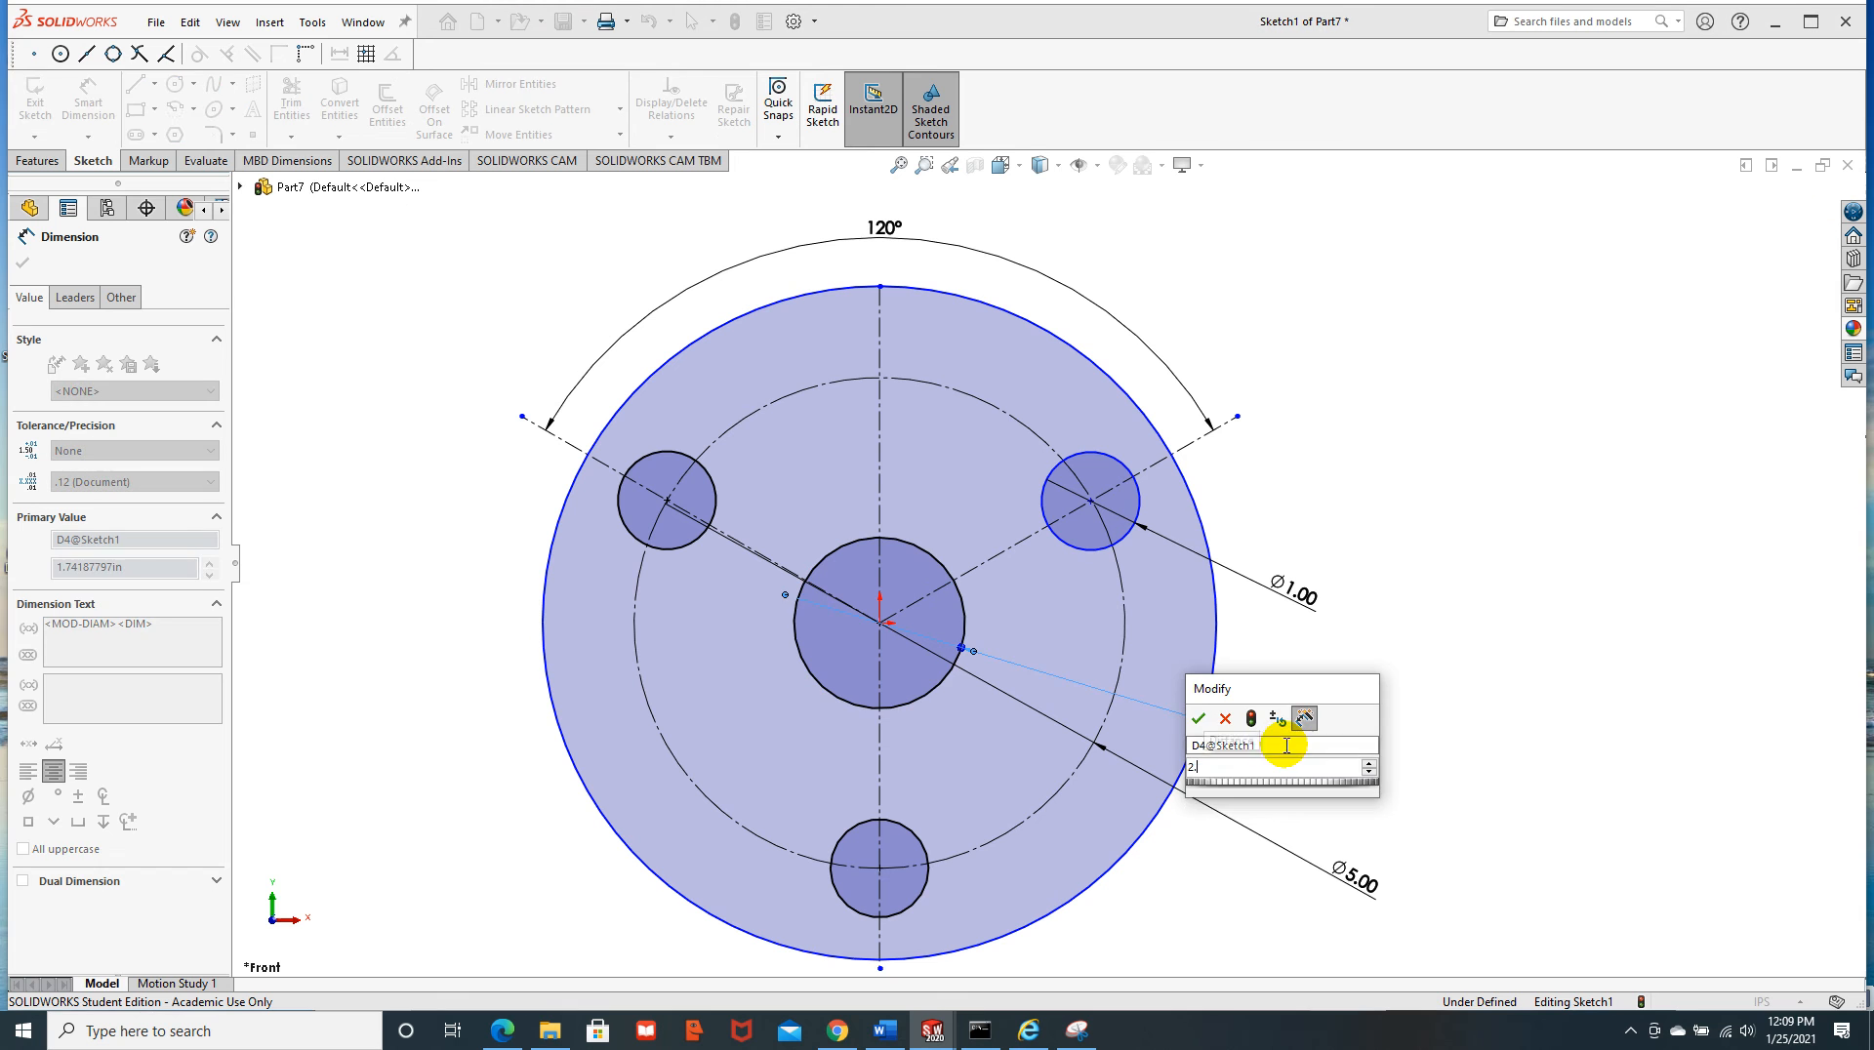
key(Return)
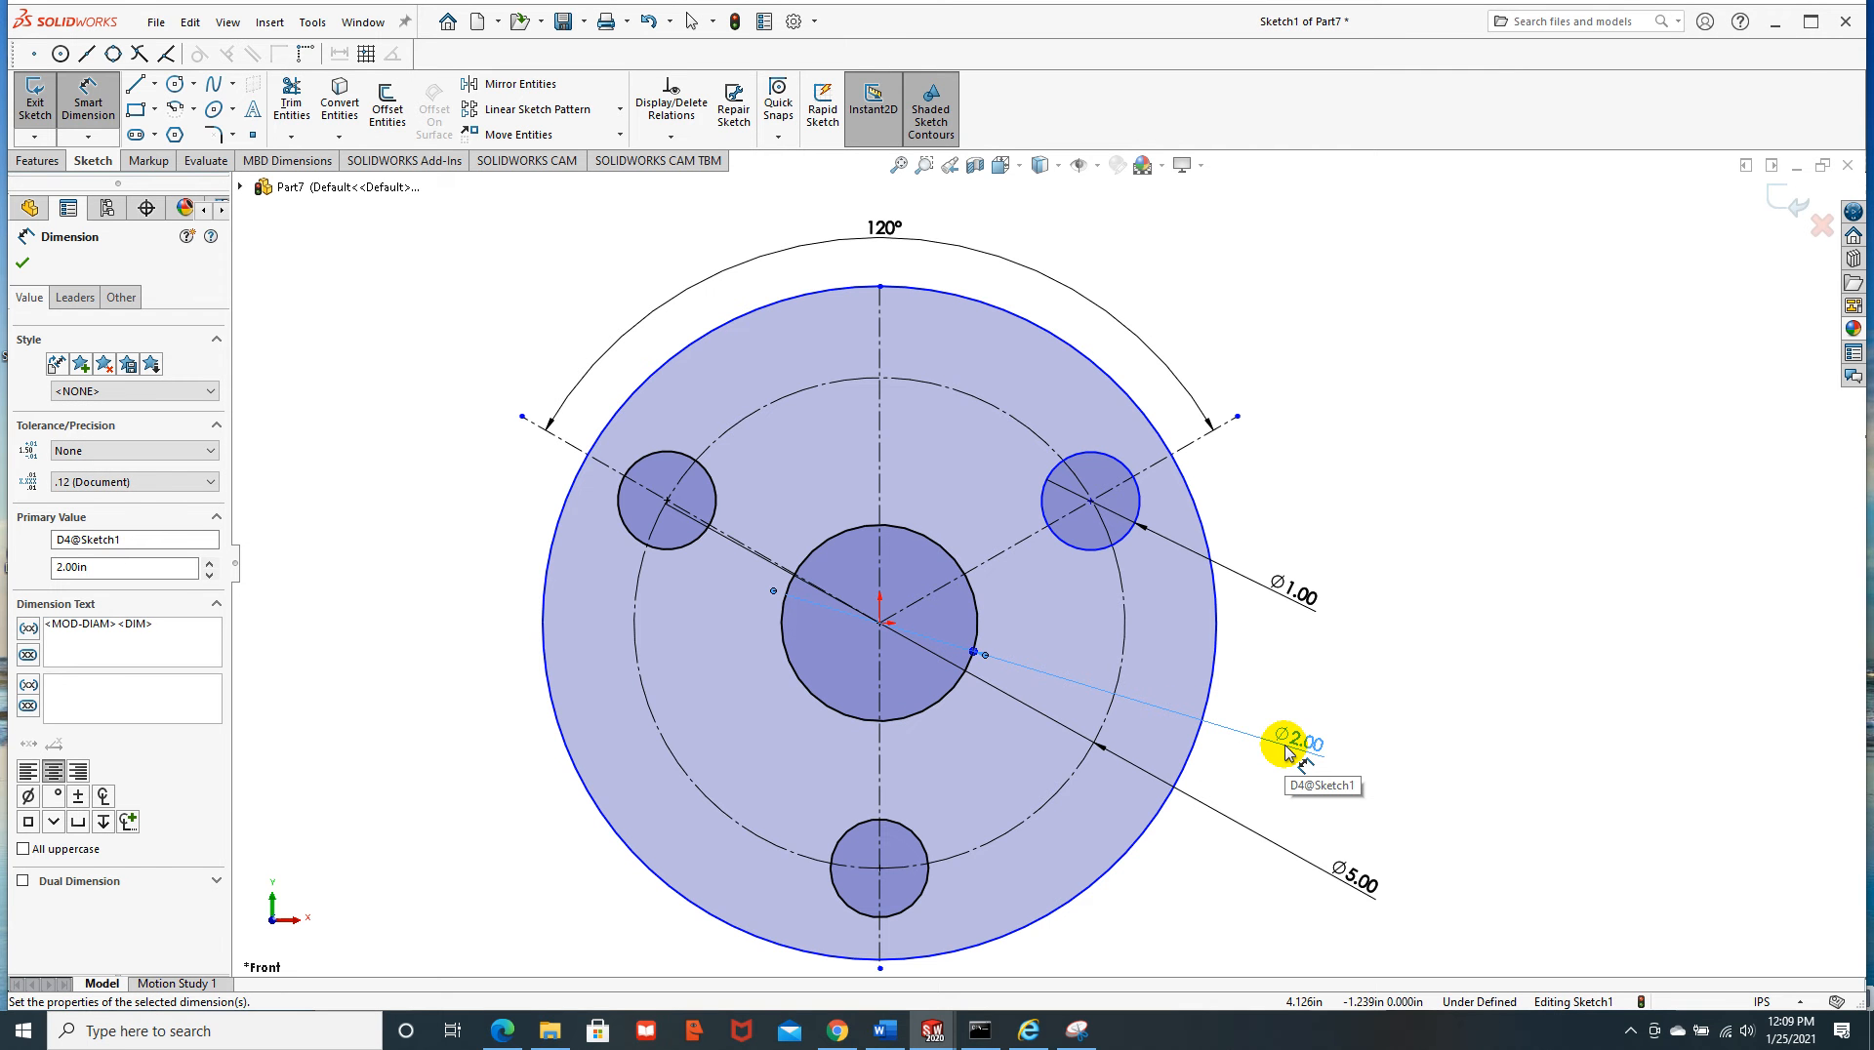
key(Escape)
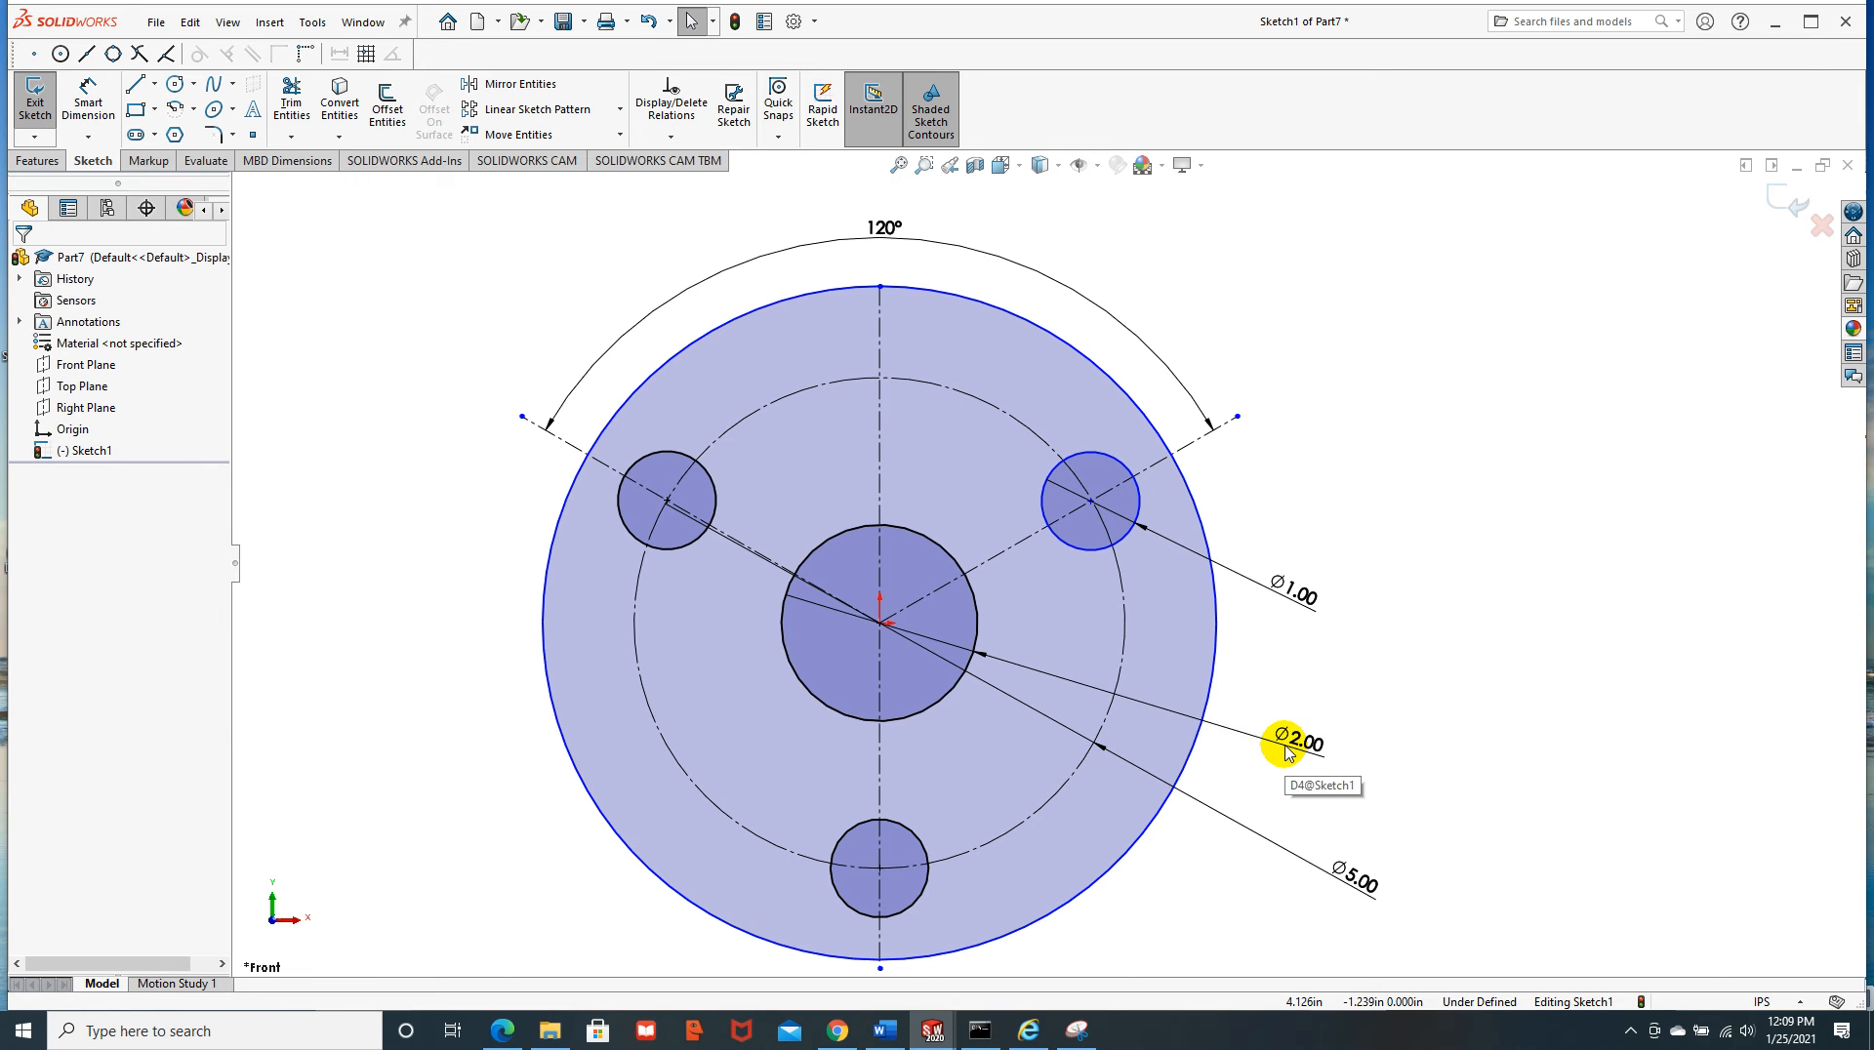
Dimension the diameter of the plate's outer circle and set it to 7 in
click(1132, 857)
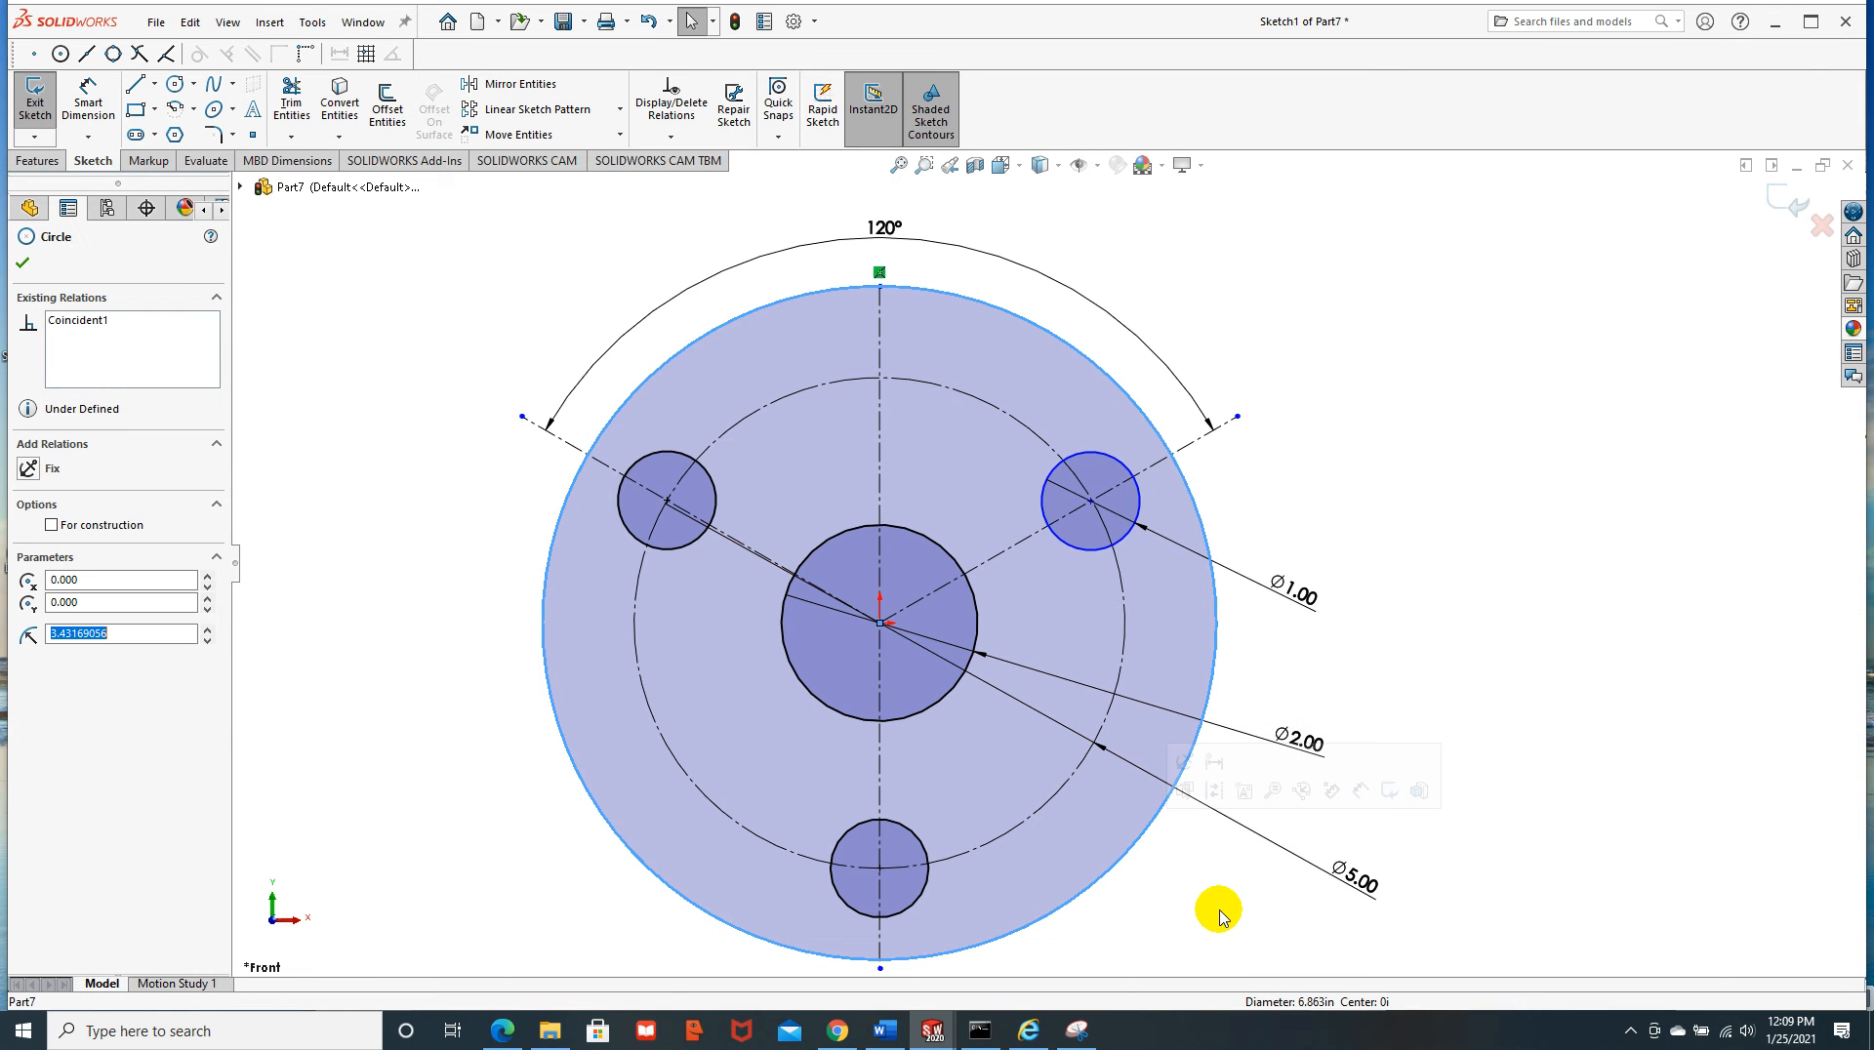
click(1118, 904)
click(97, 103)
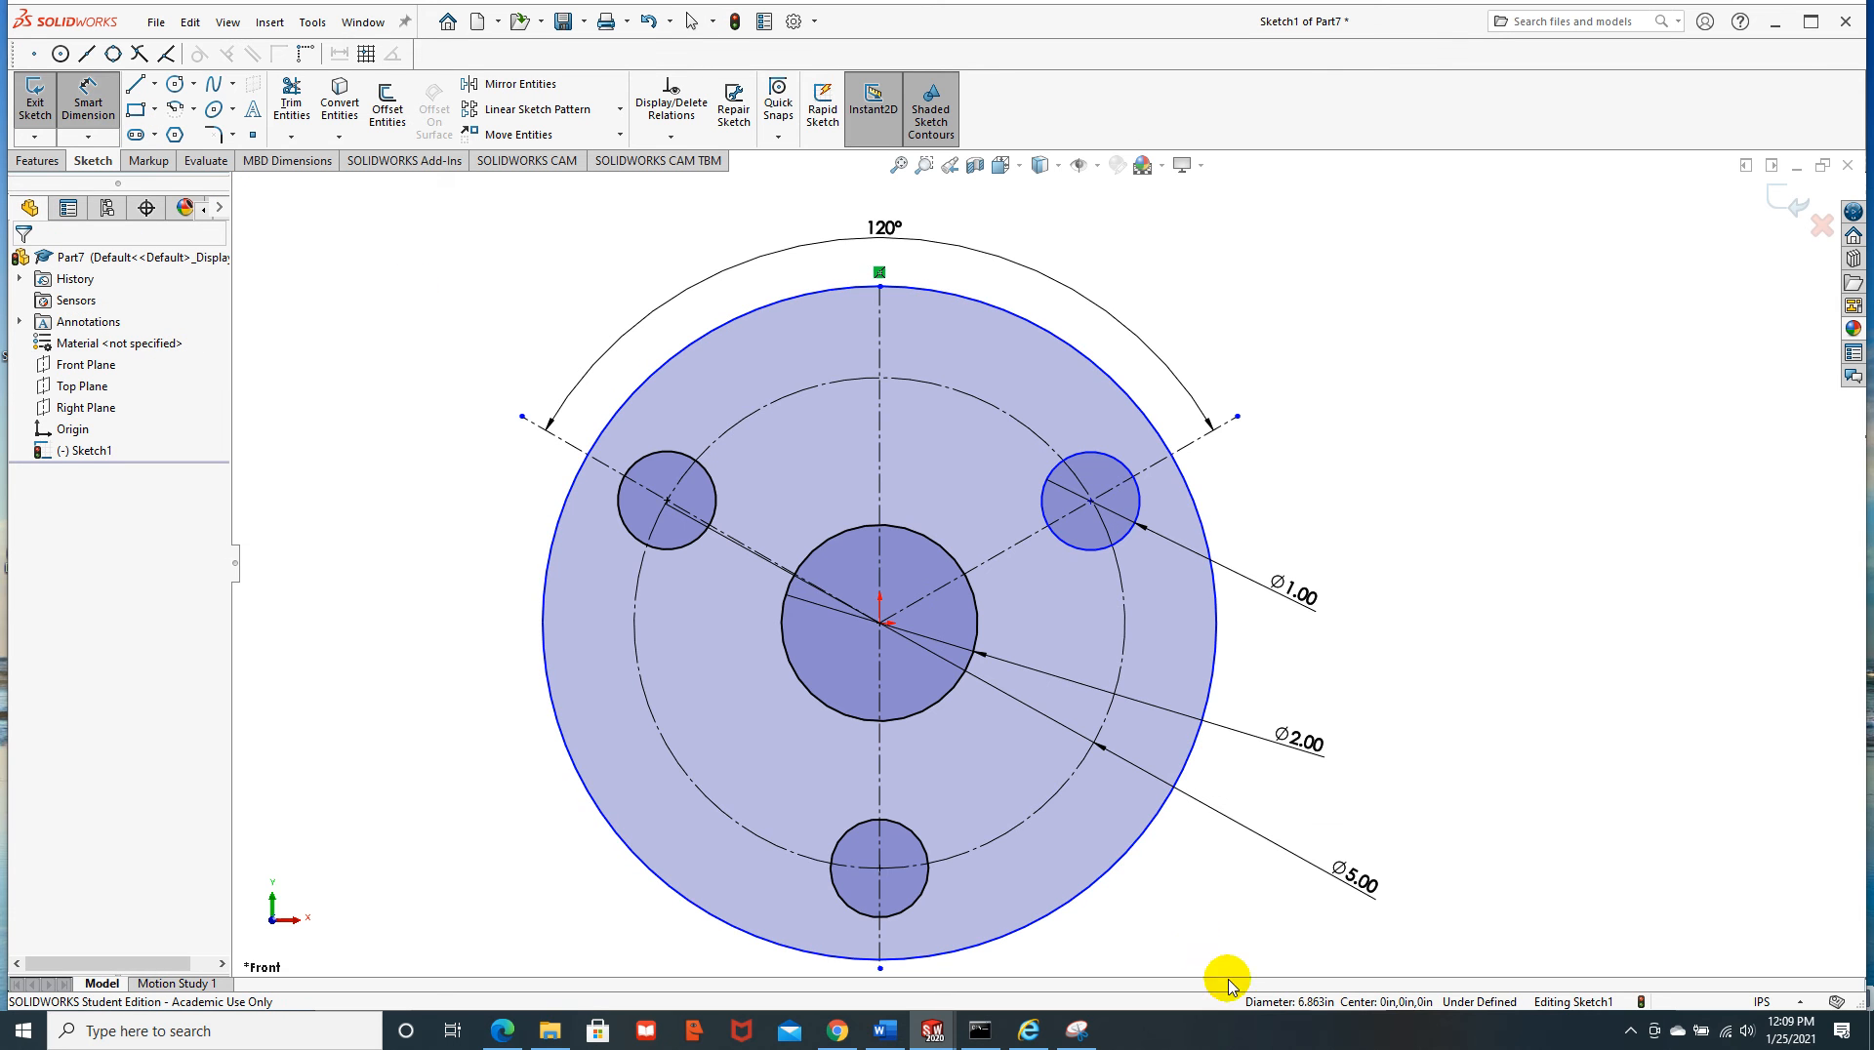
click(1152, 871)
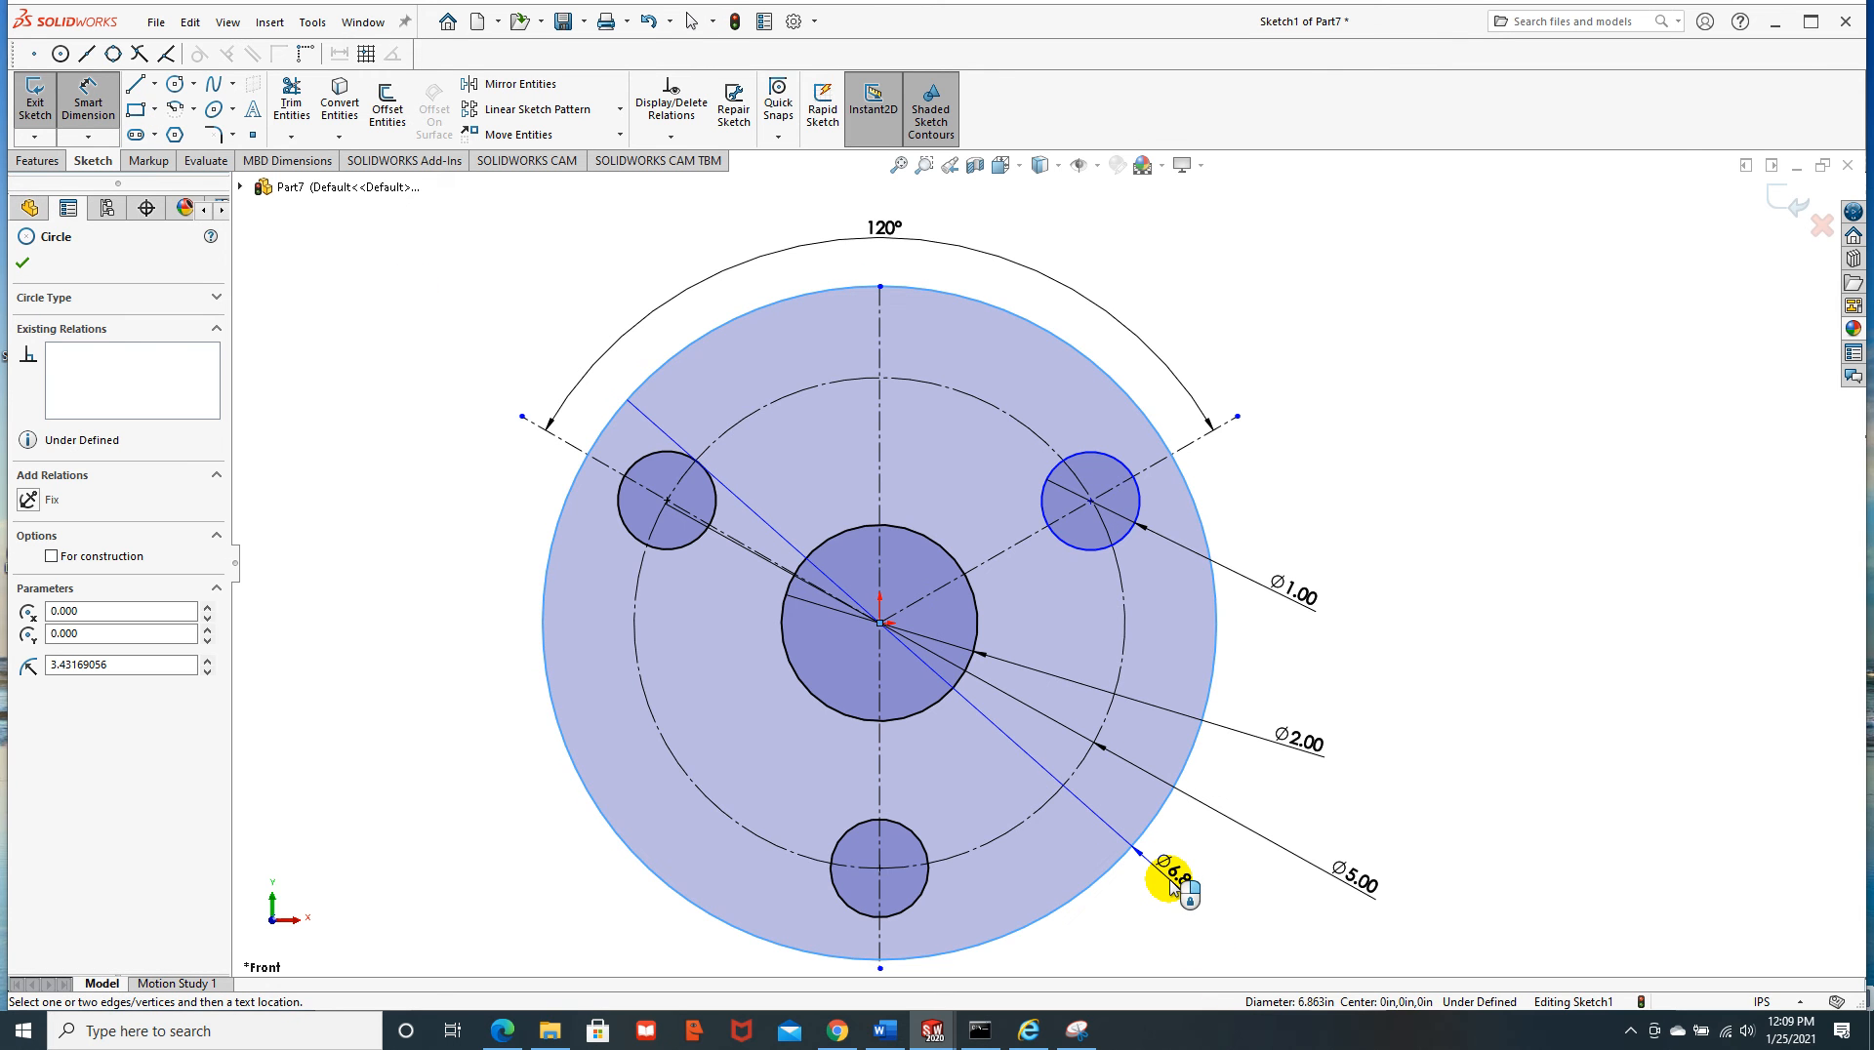
click(1171, 883)
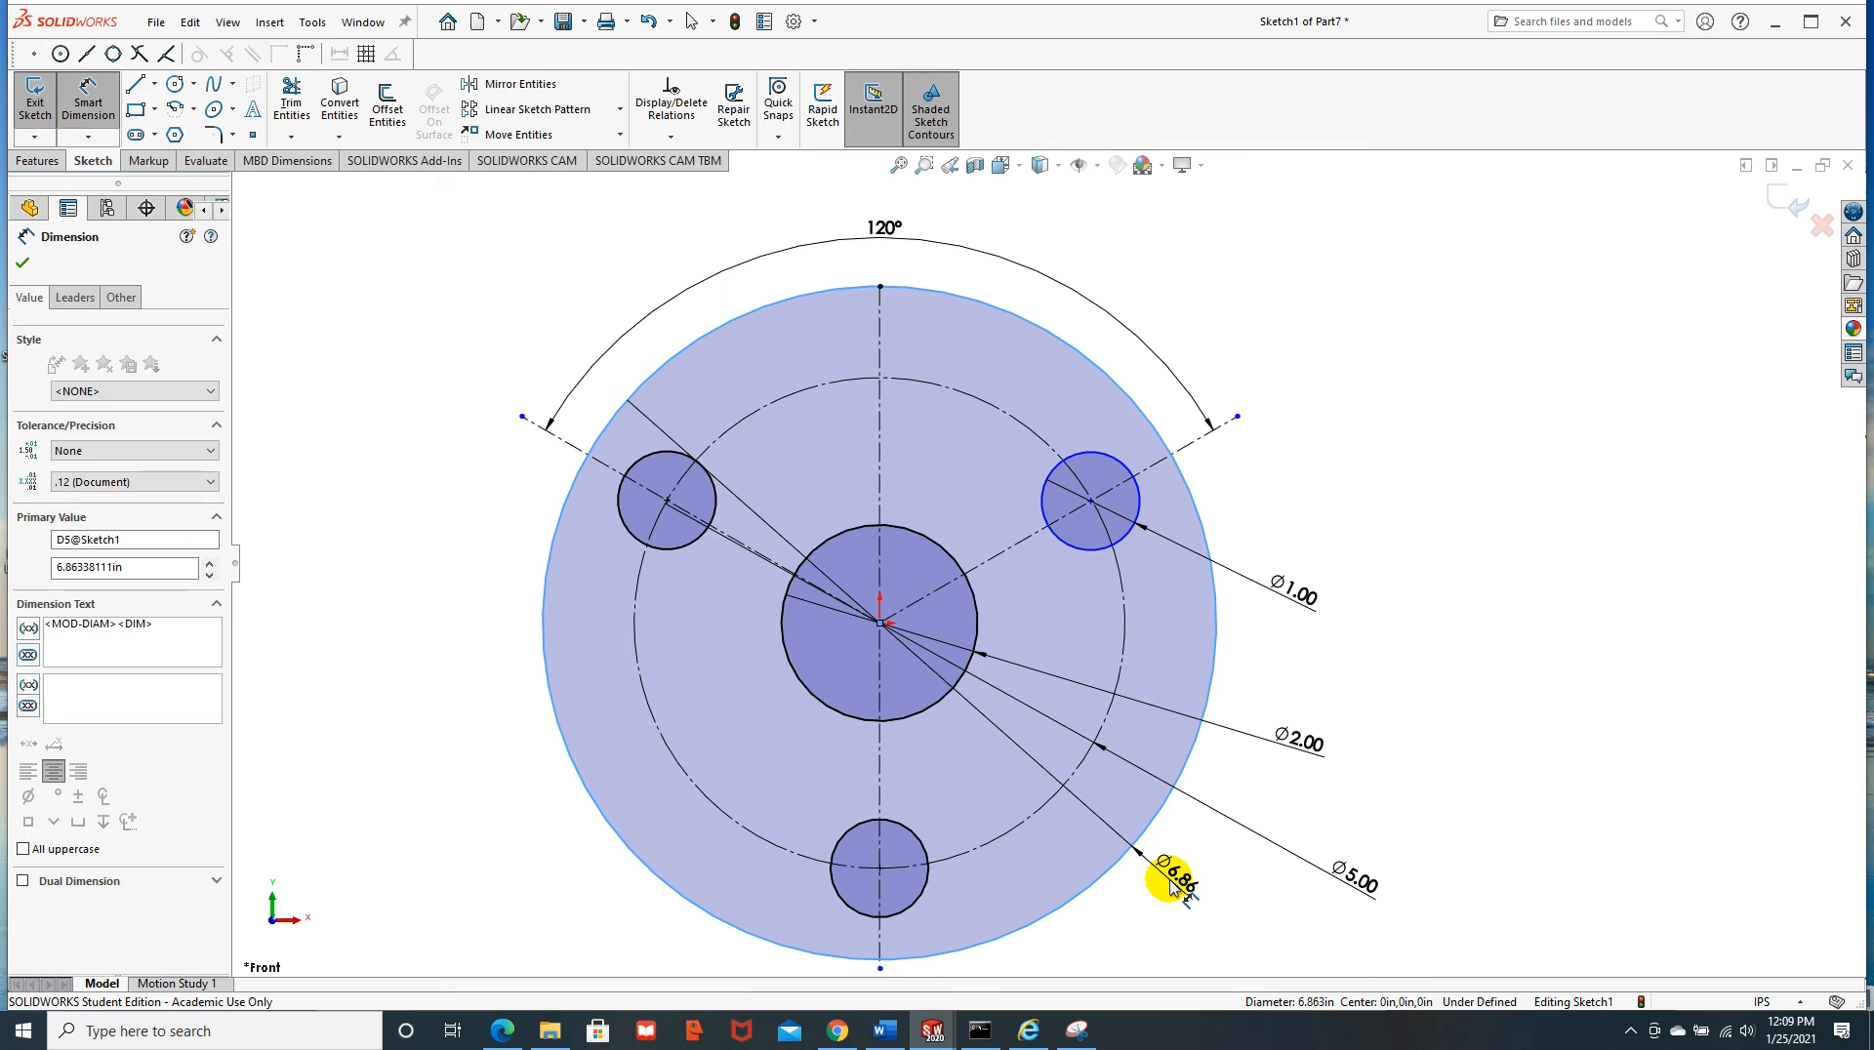
text(7)
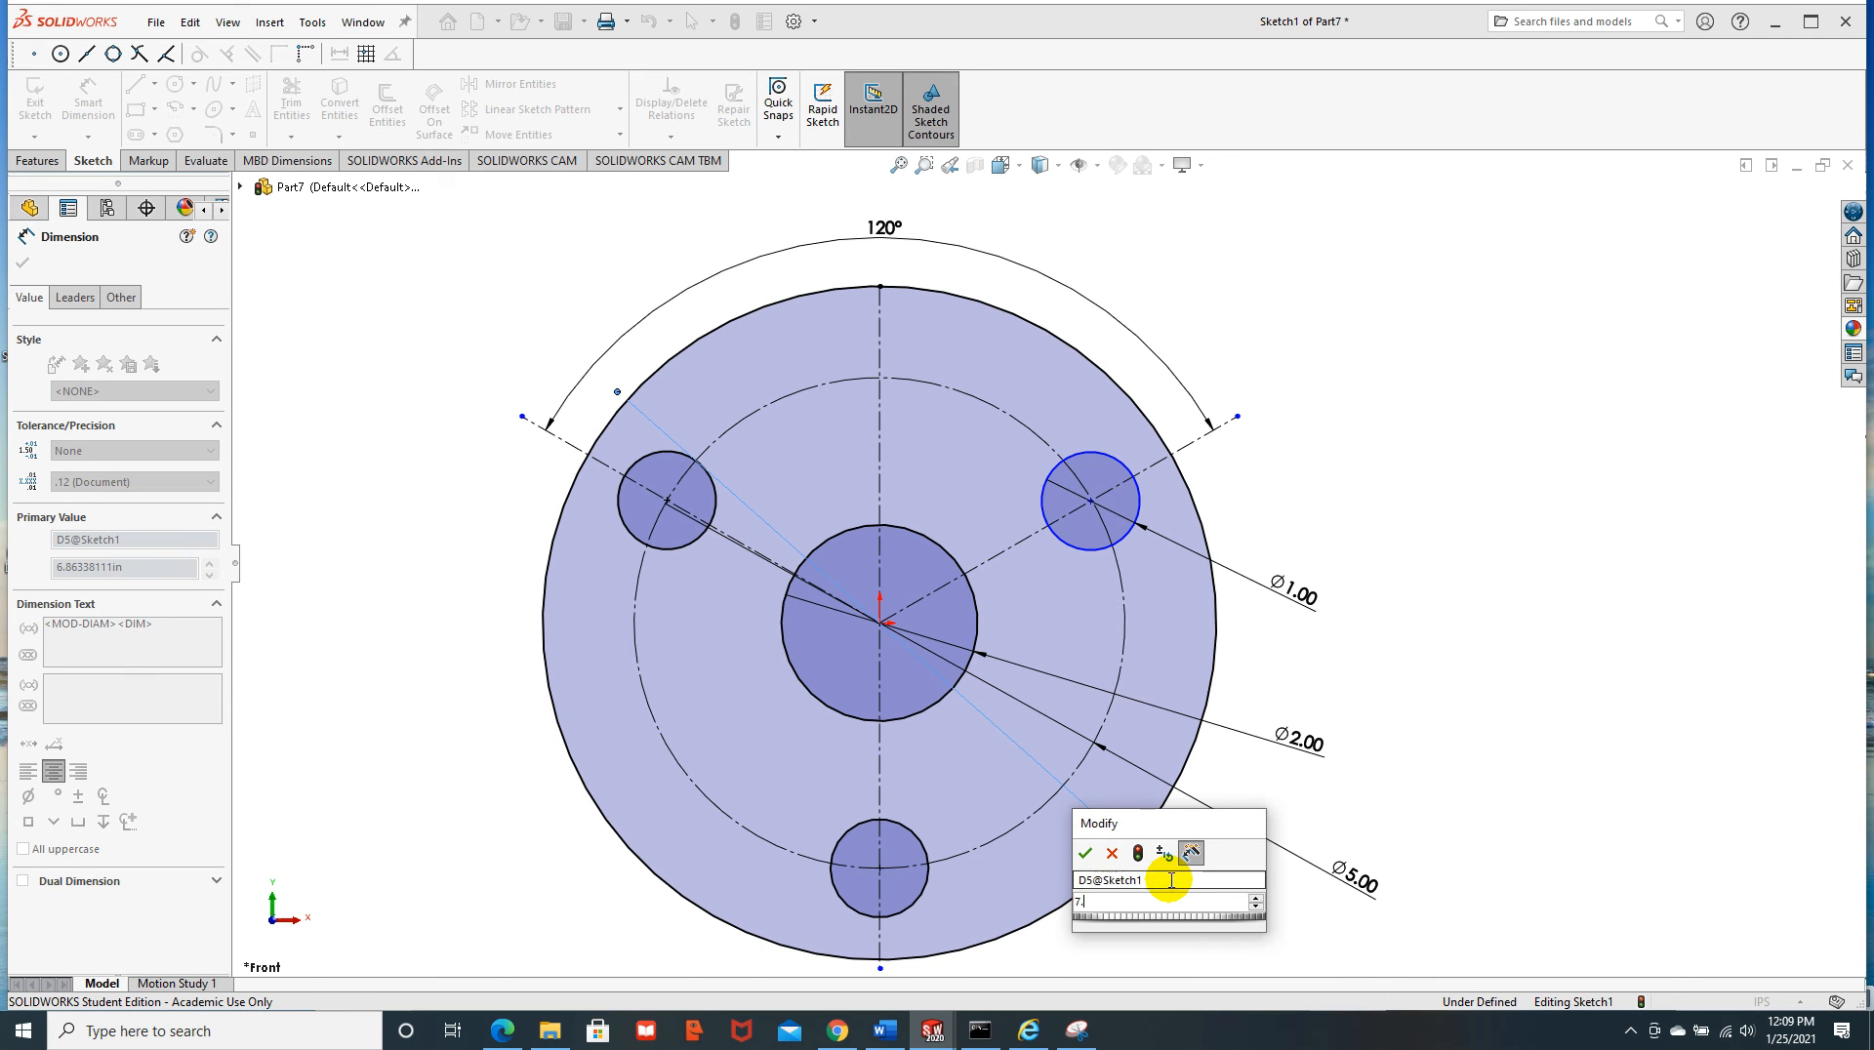
key(Return)
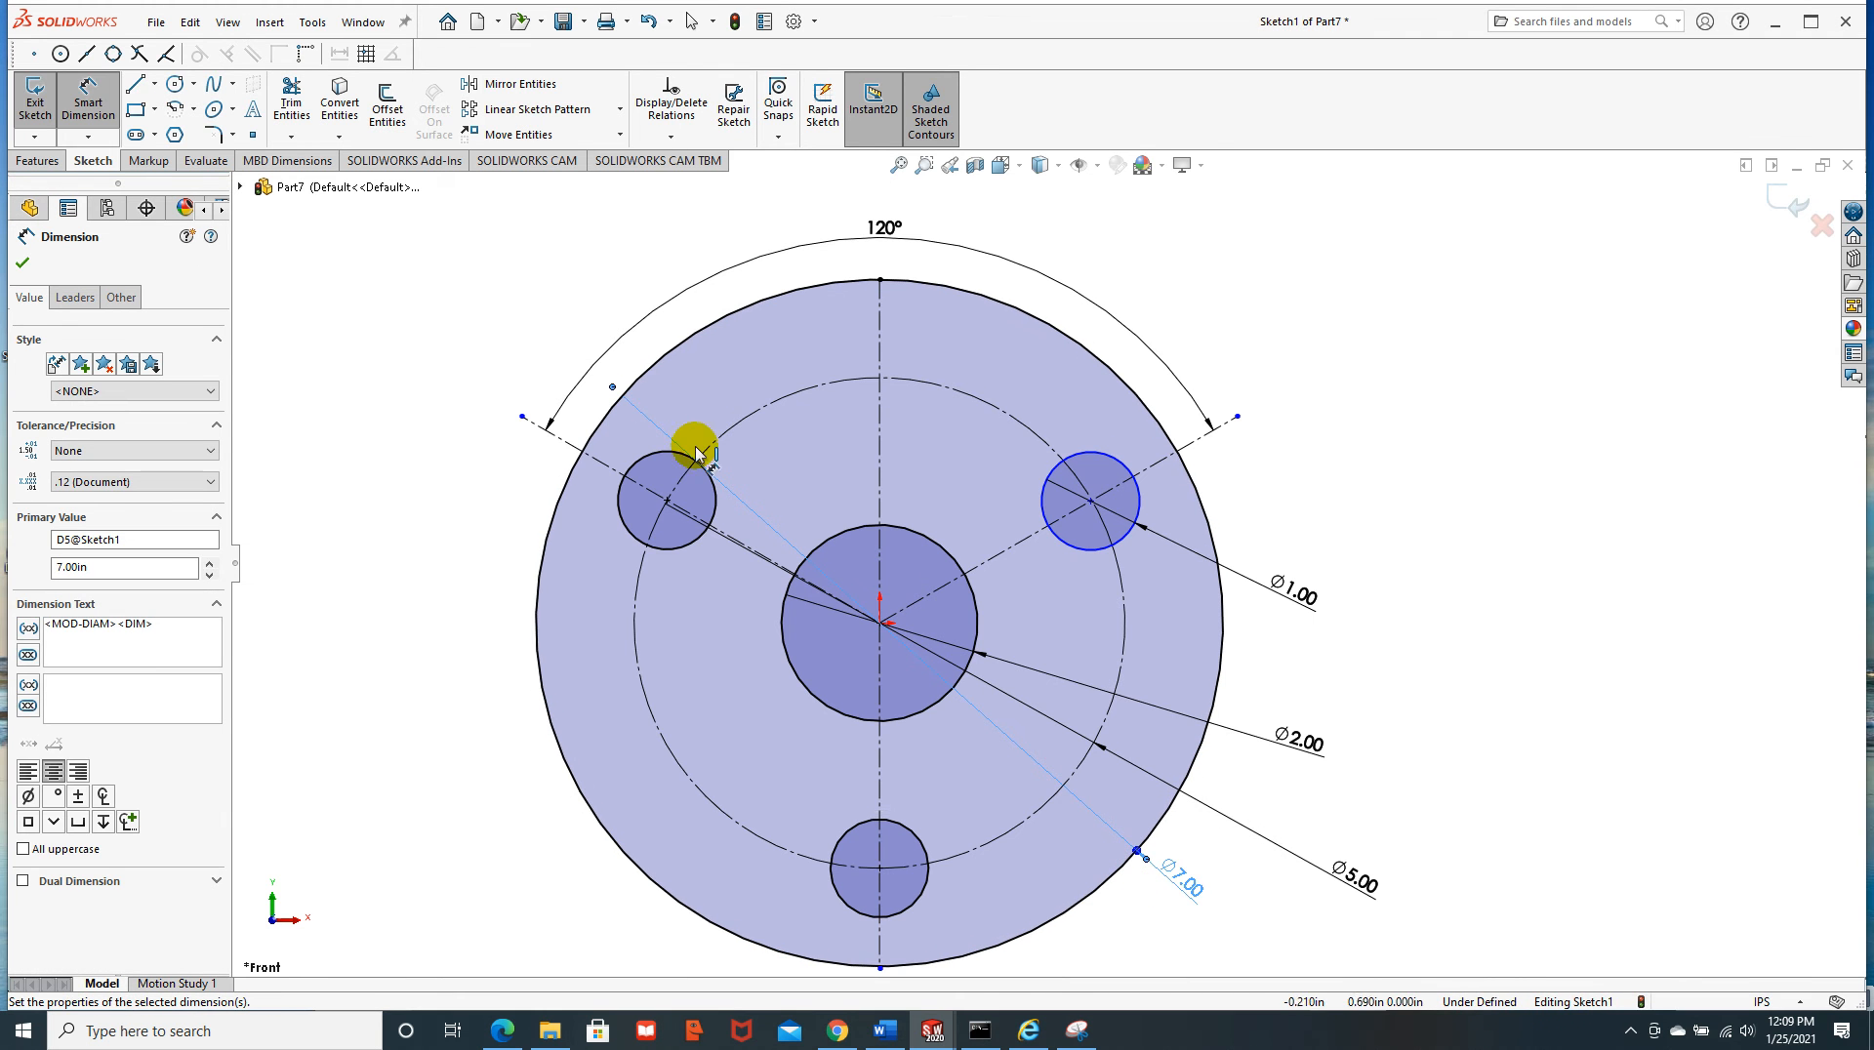
click(23, 264)
scroll(856, 669, up, 5)
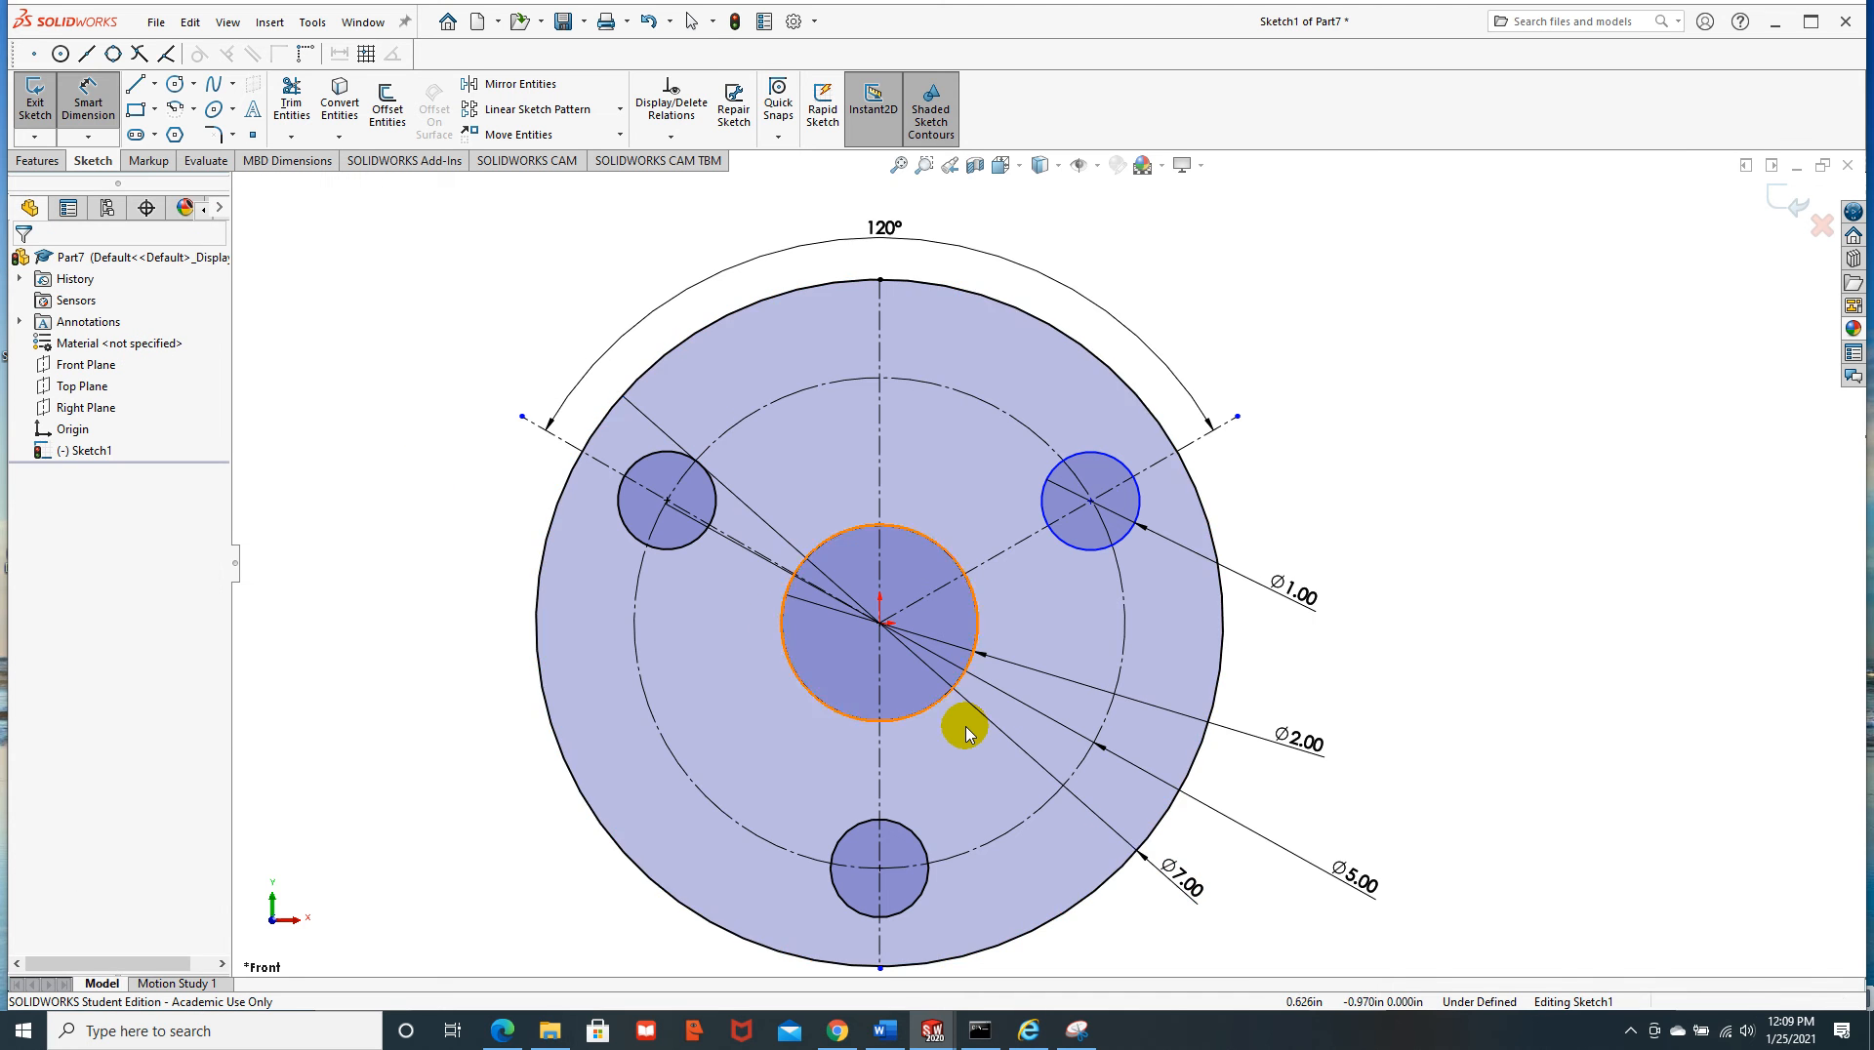
Apply Fully Define Sketch to the small circle on the right diagonal centerline, calculating its missing relations and dimensions
scroll(976, 722, down, 3)
scroll(1112, 652, down, 2)
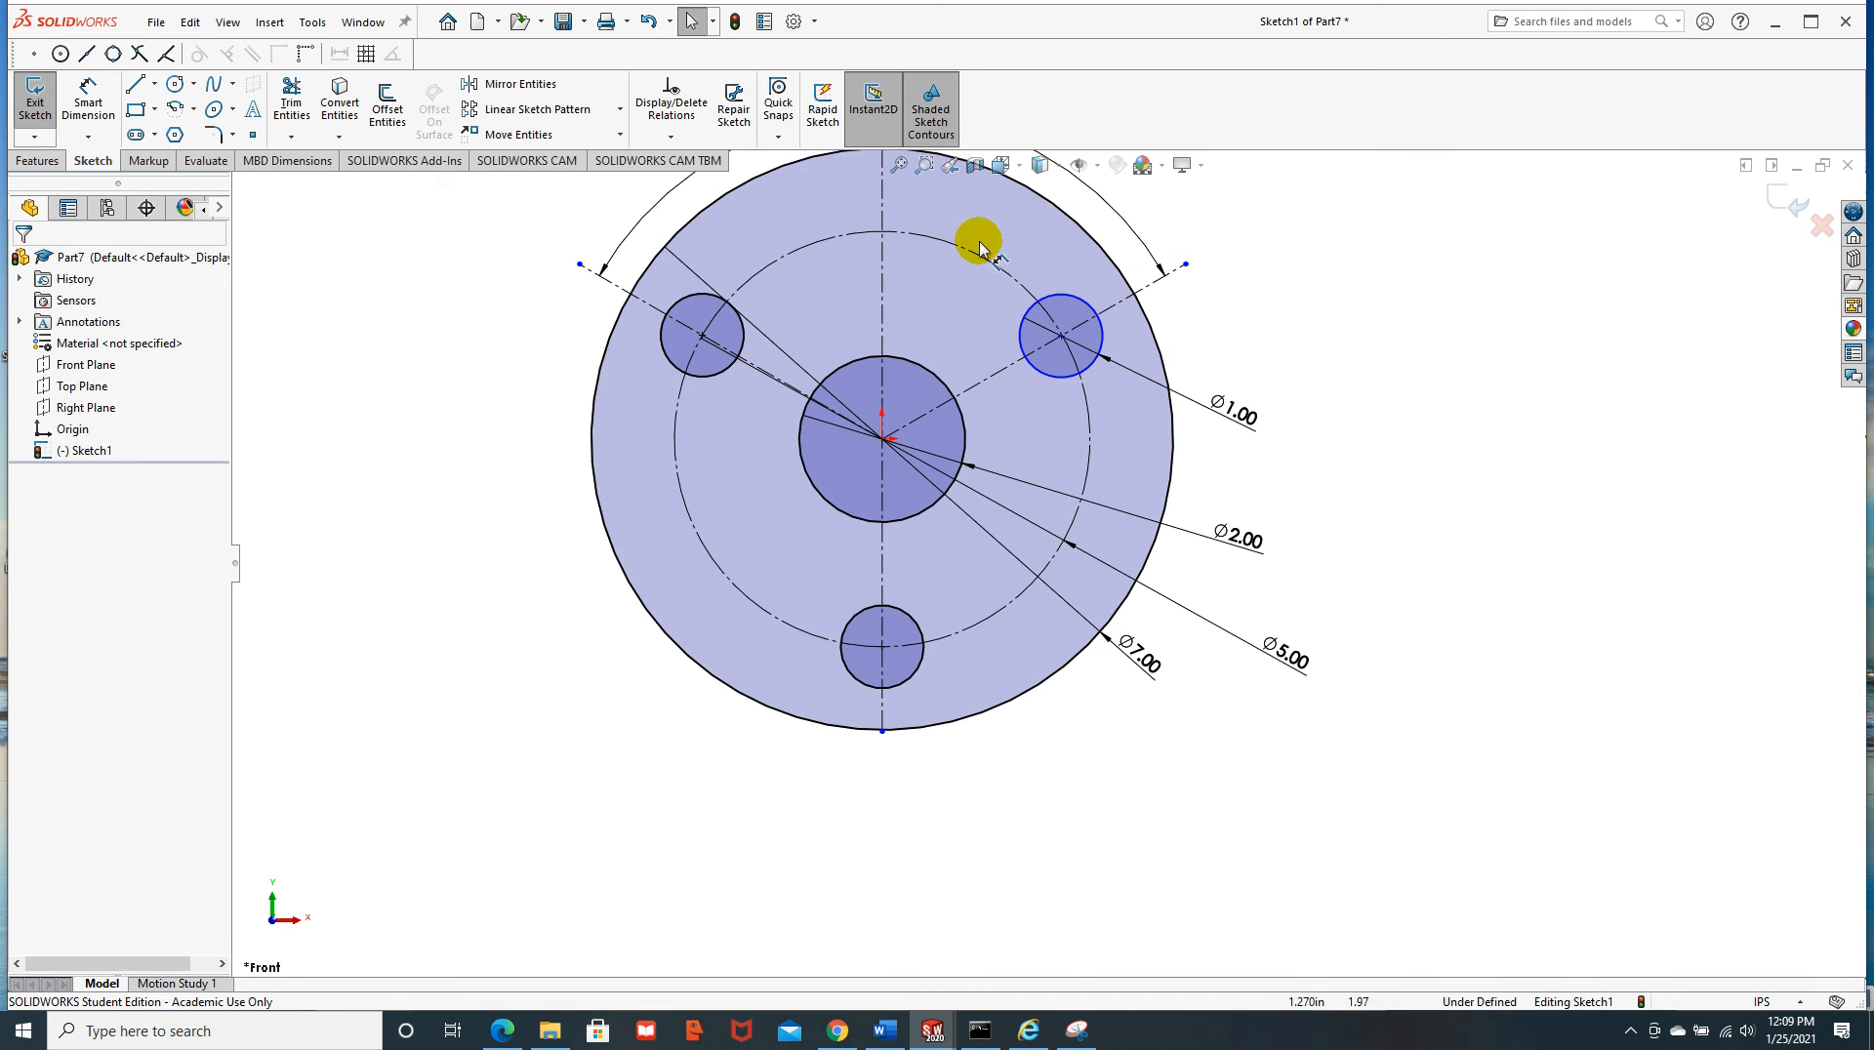
scroll(995, 301, up, 3)
scroll(973, 276, down, 5)
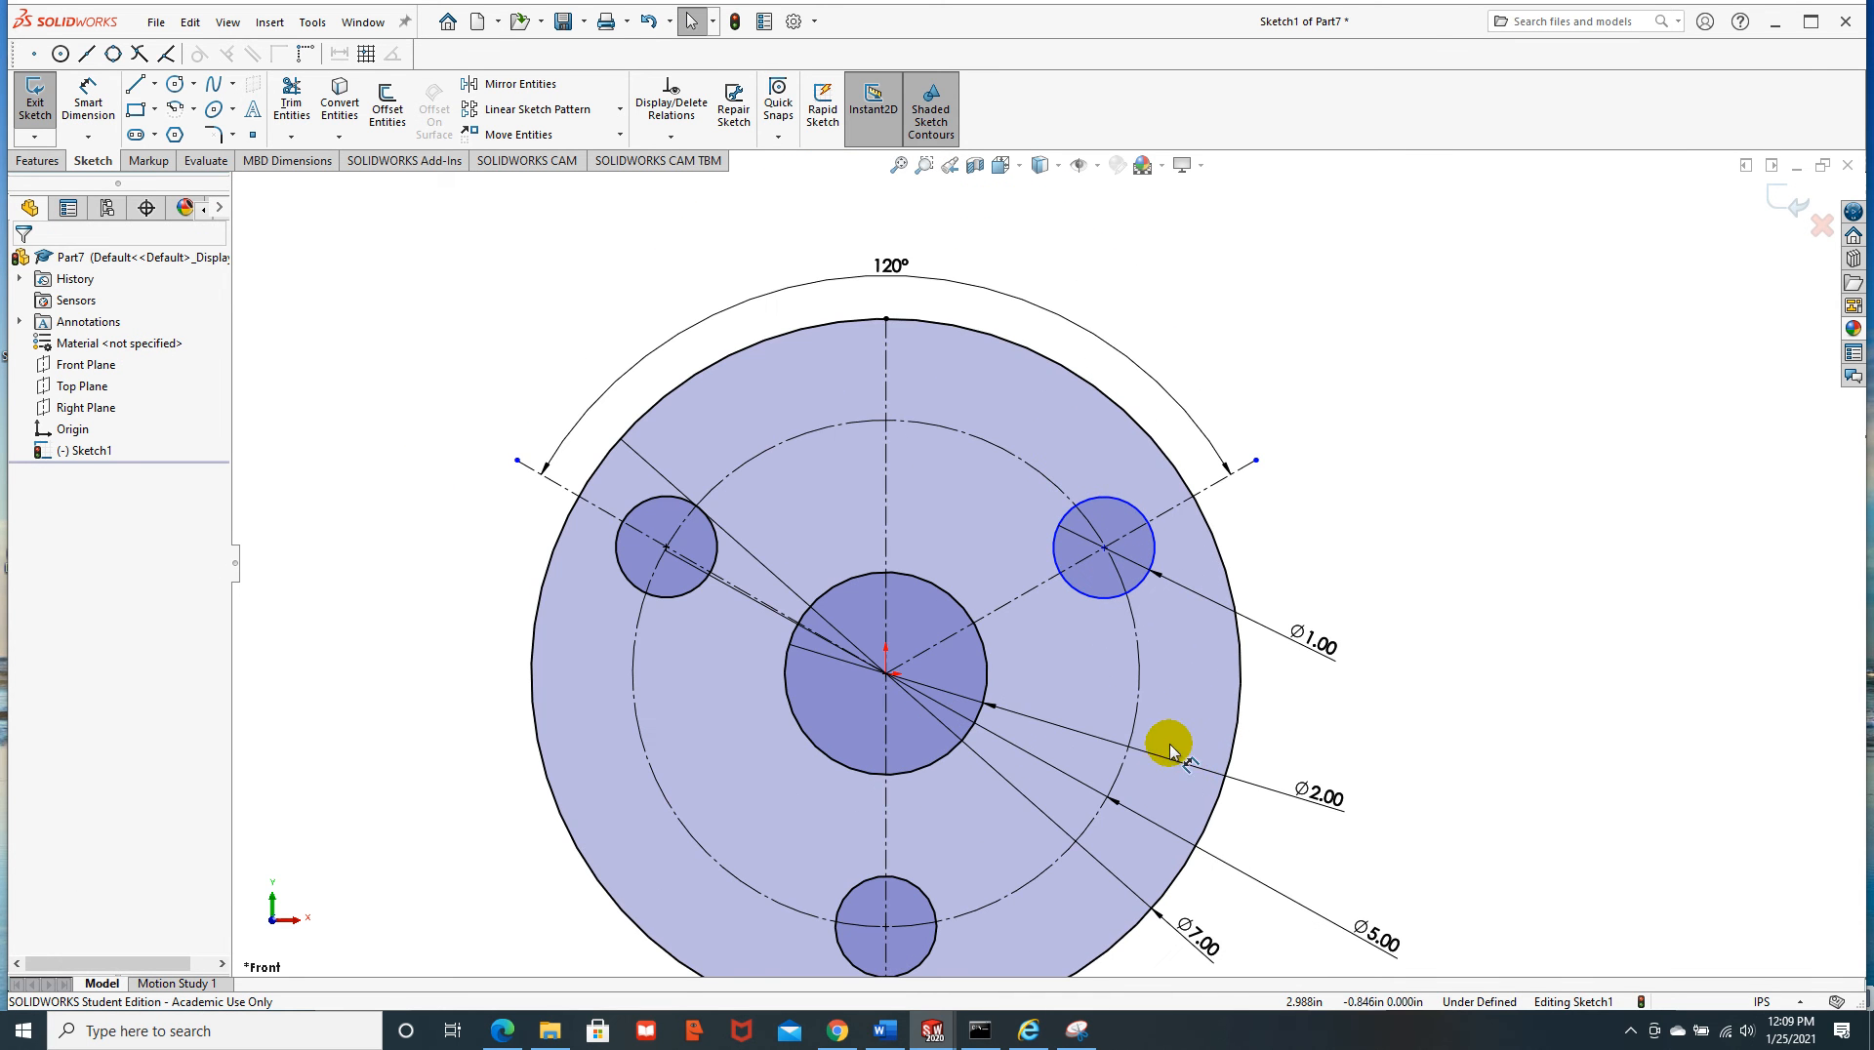
click(1077, 596)
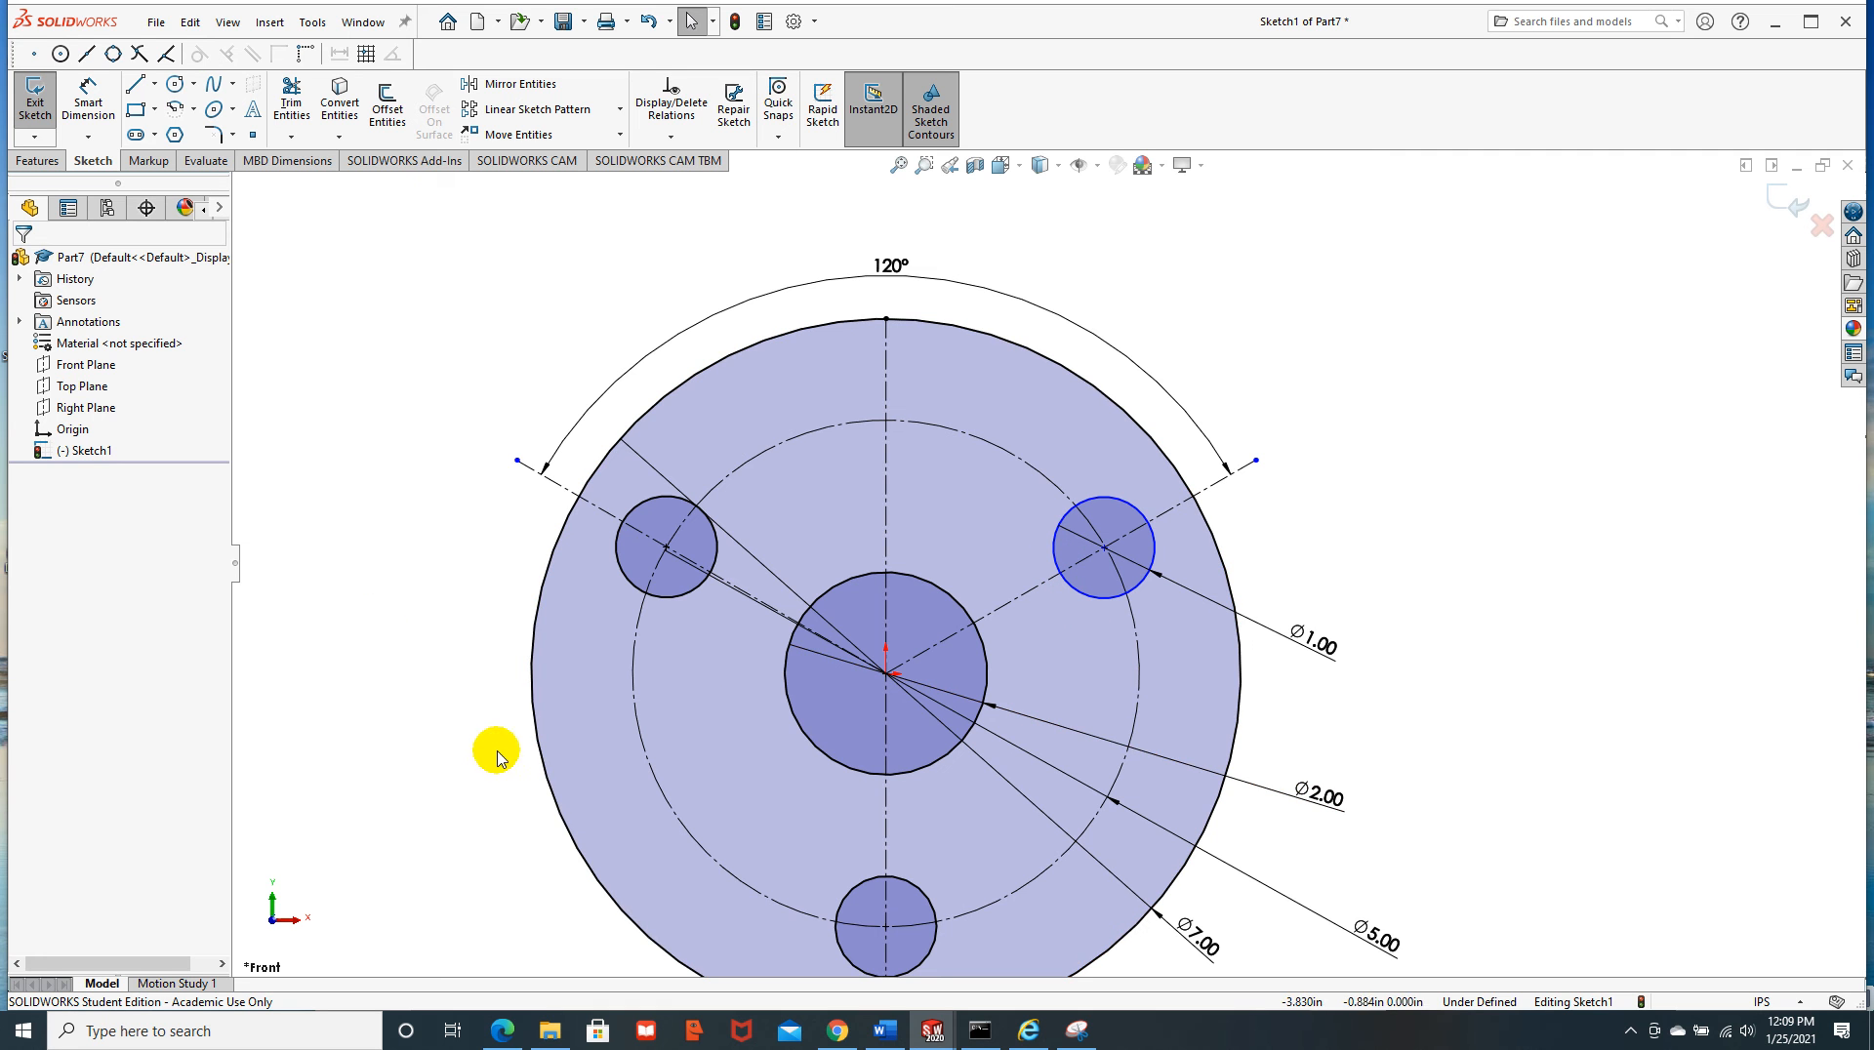
right_click(1447, 343)
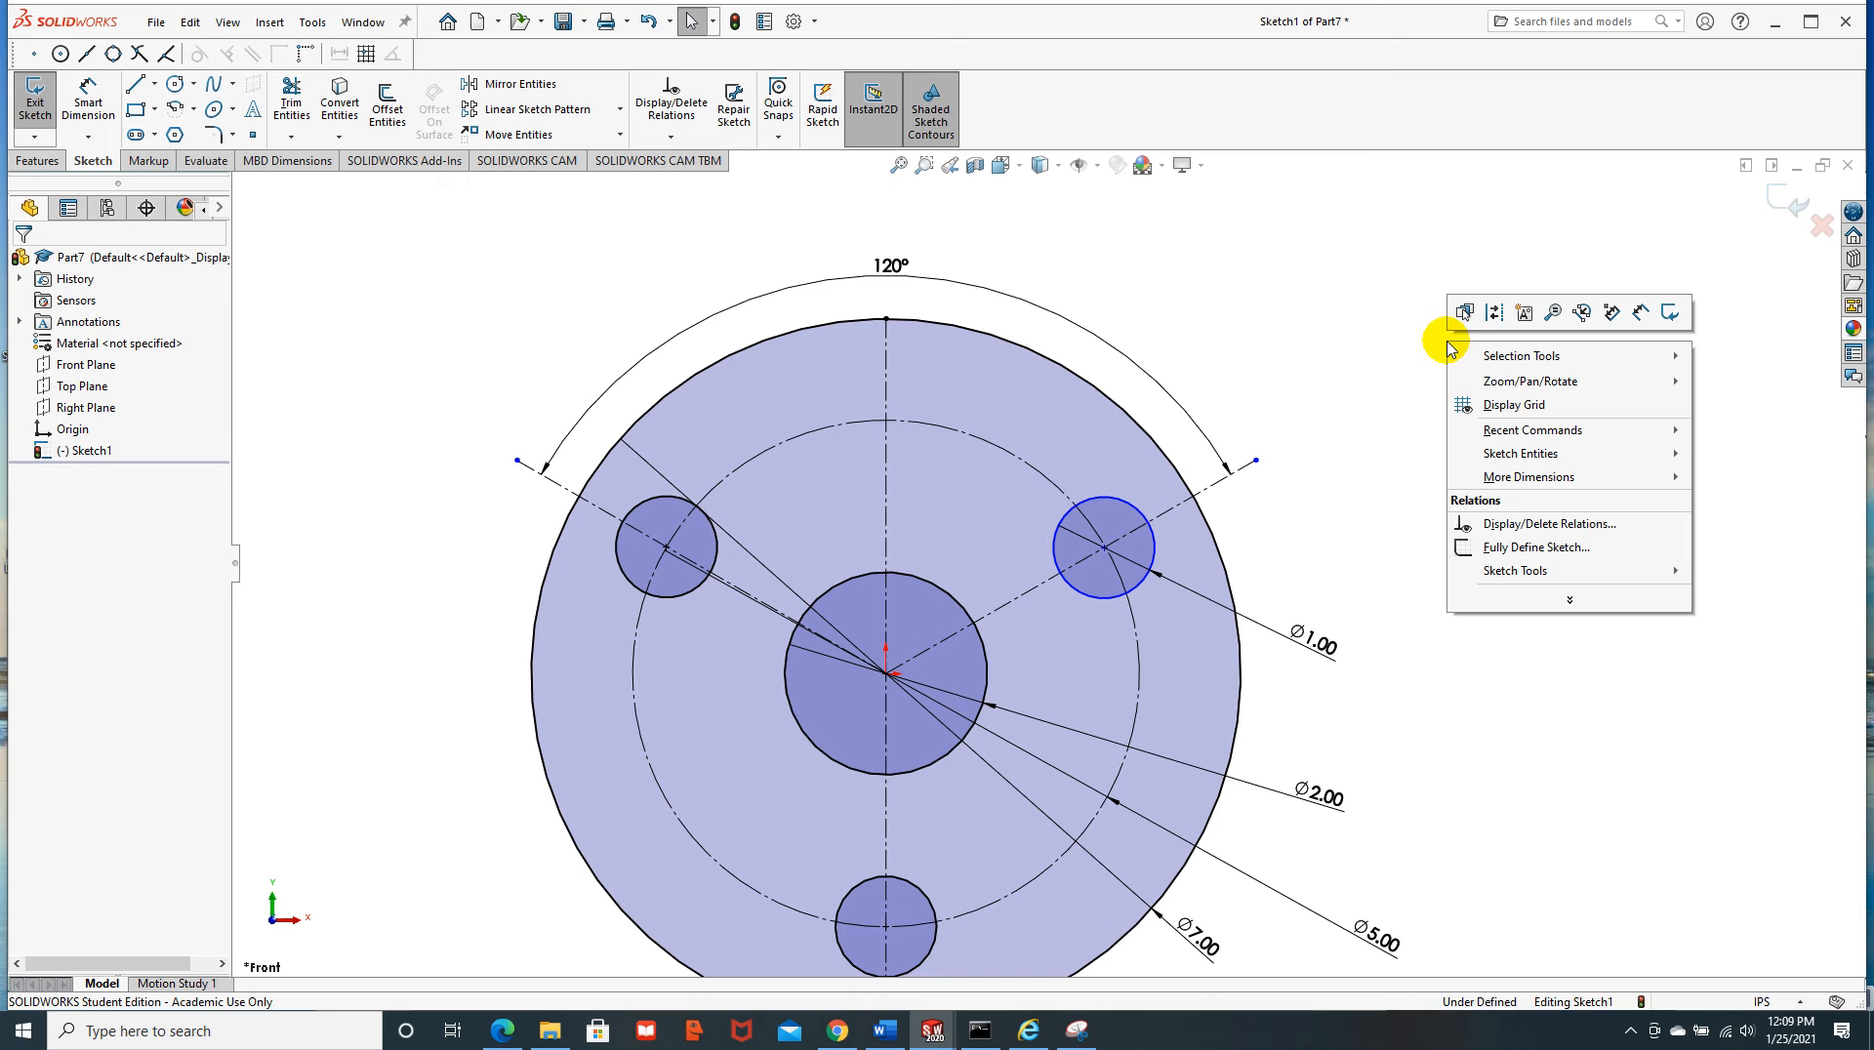
click(1535, 547)
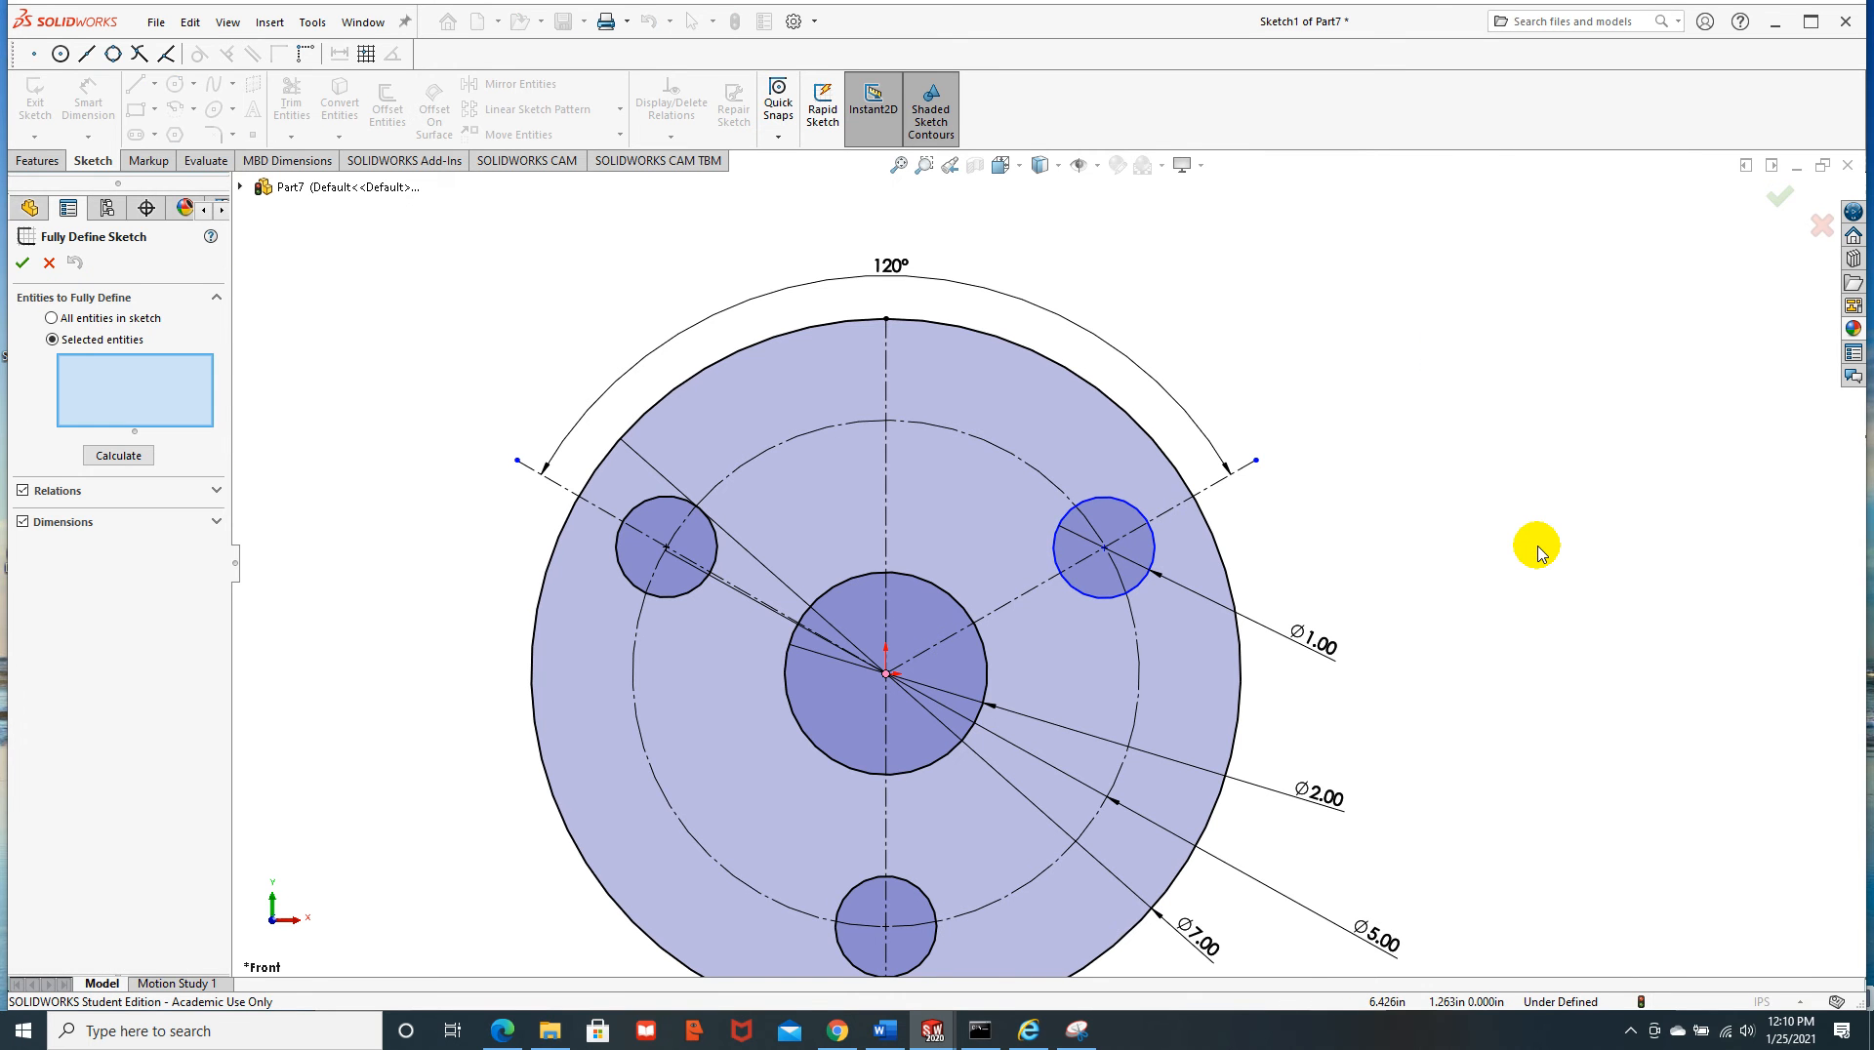
click(1155, 553)
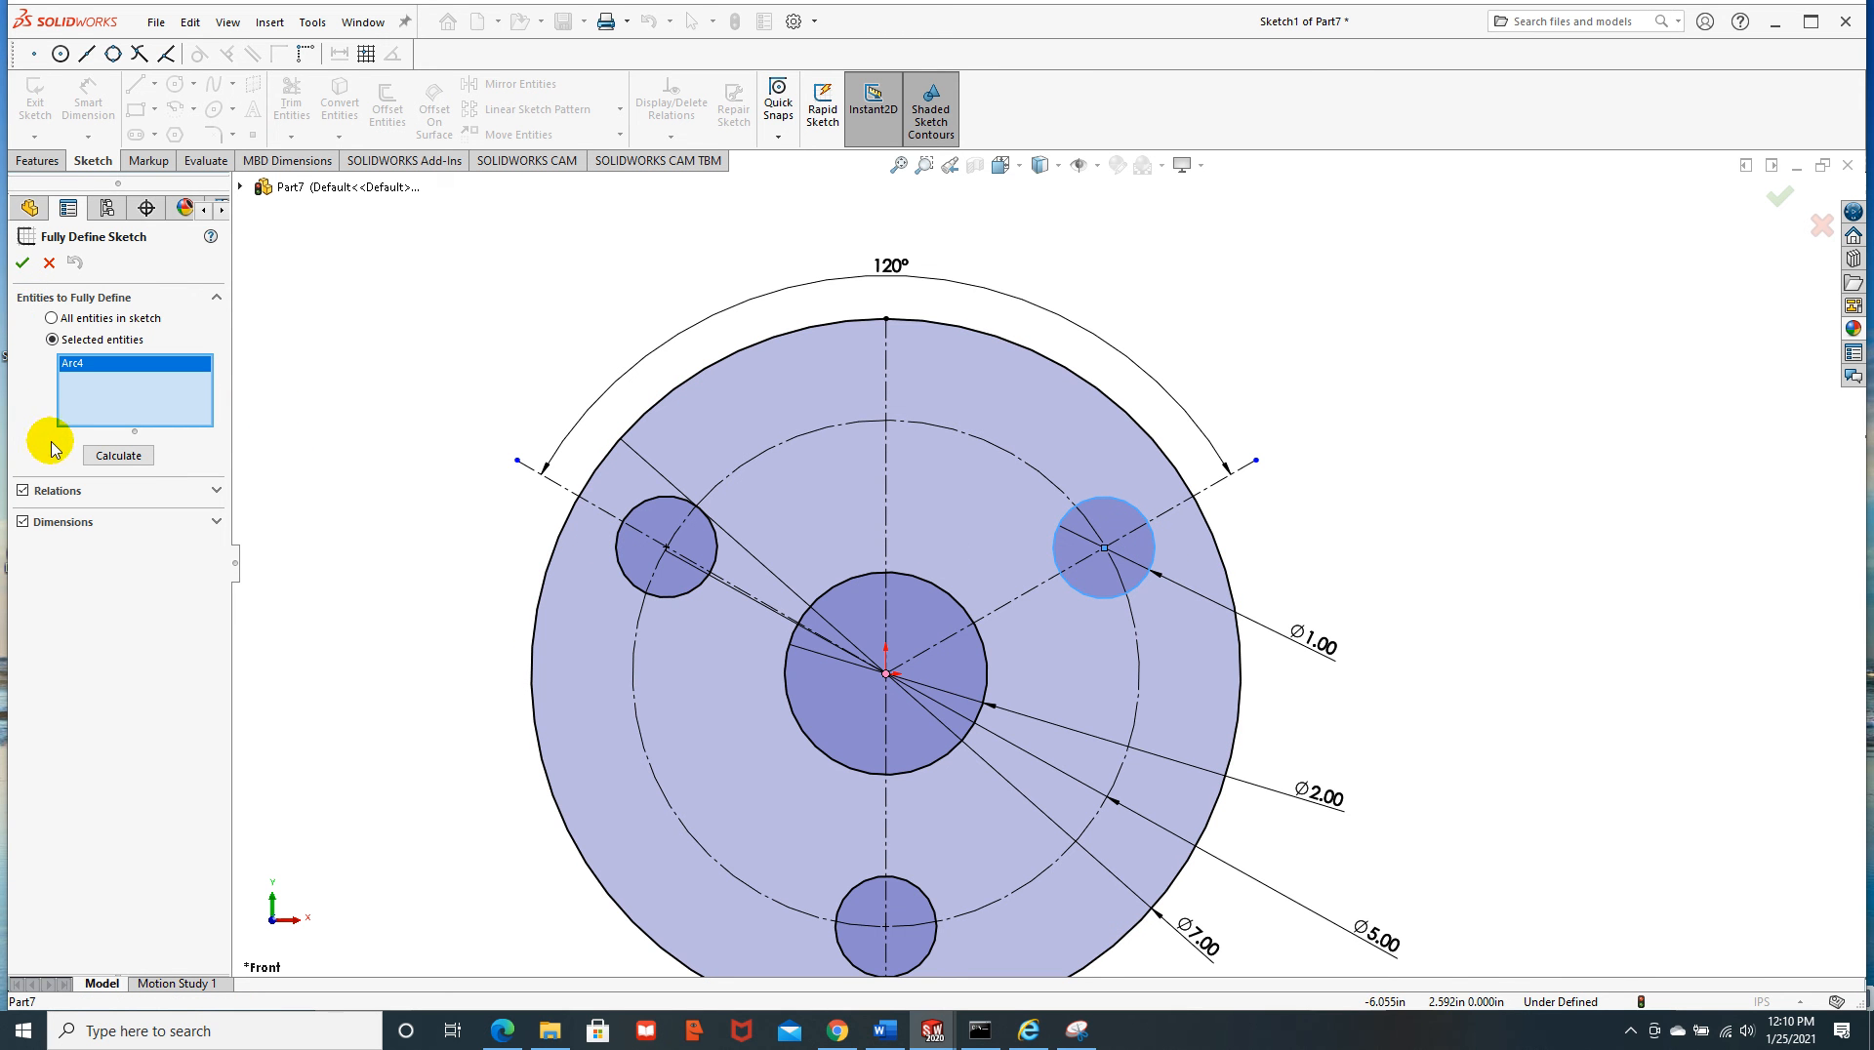
click(107, 456)
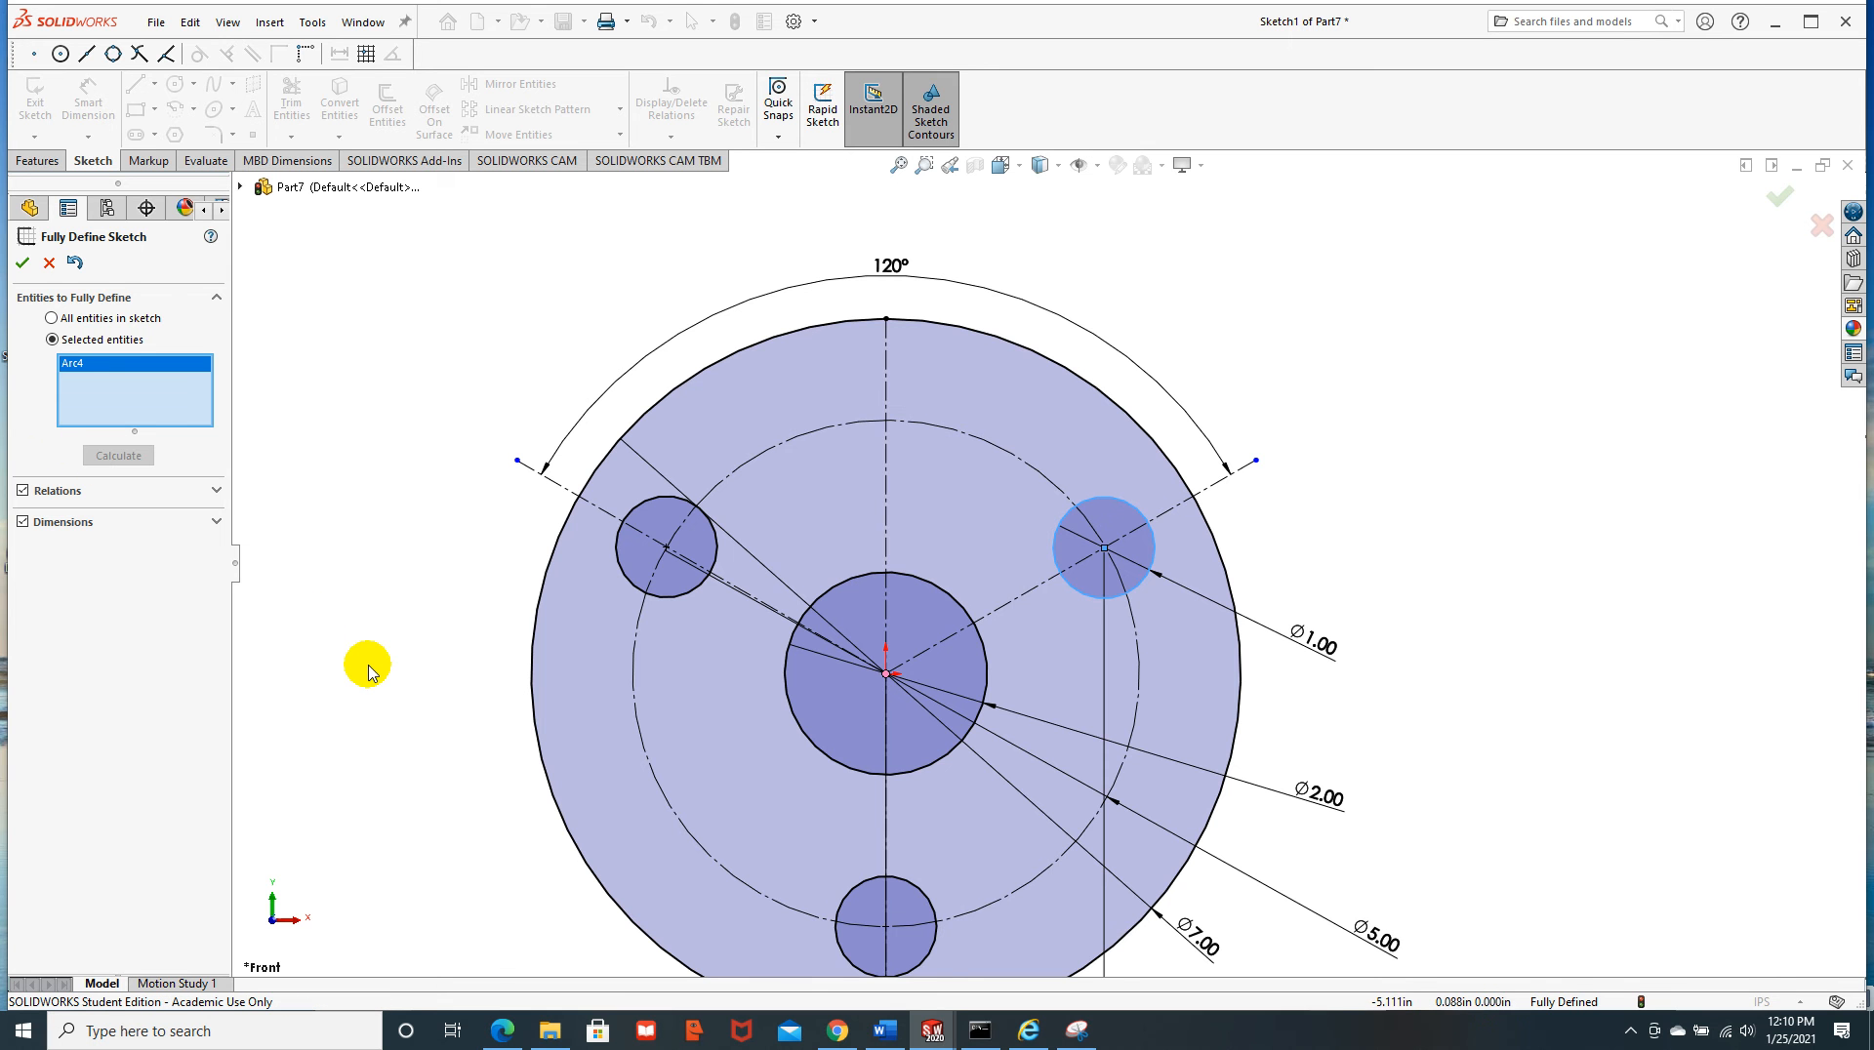
scroll(912, 654, up, 4)
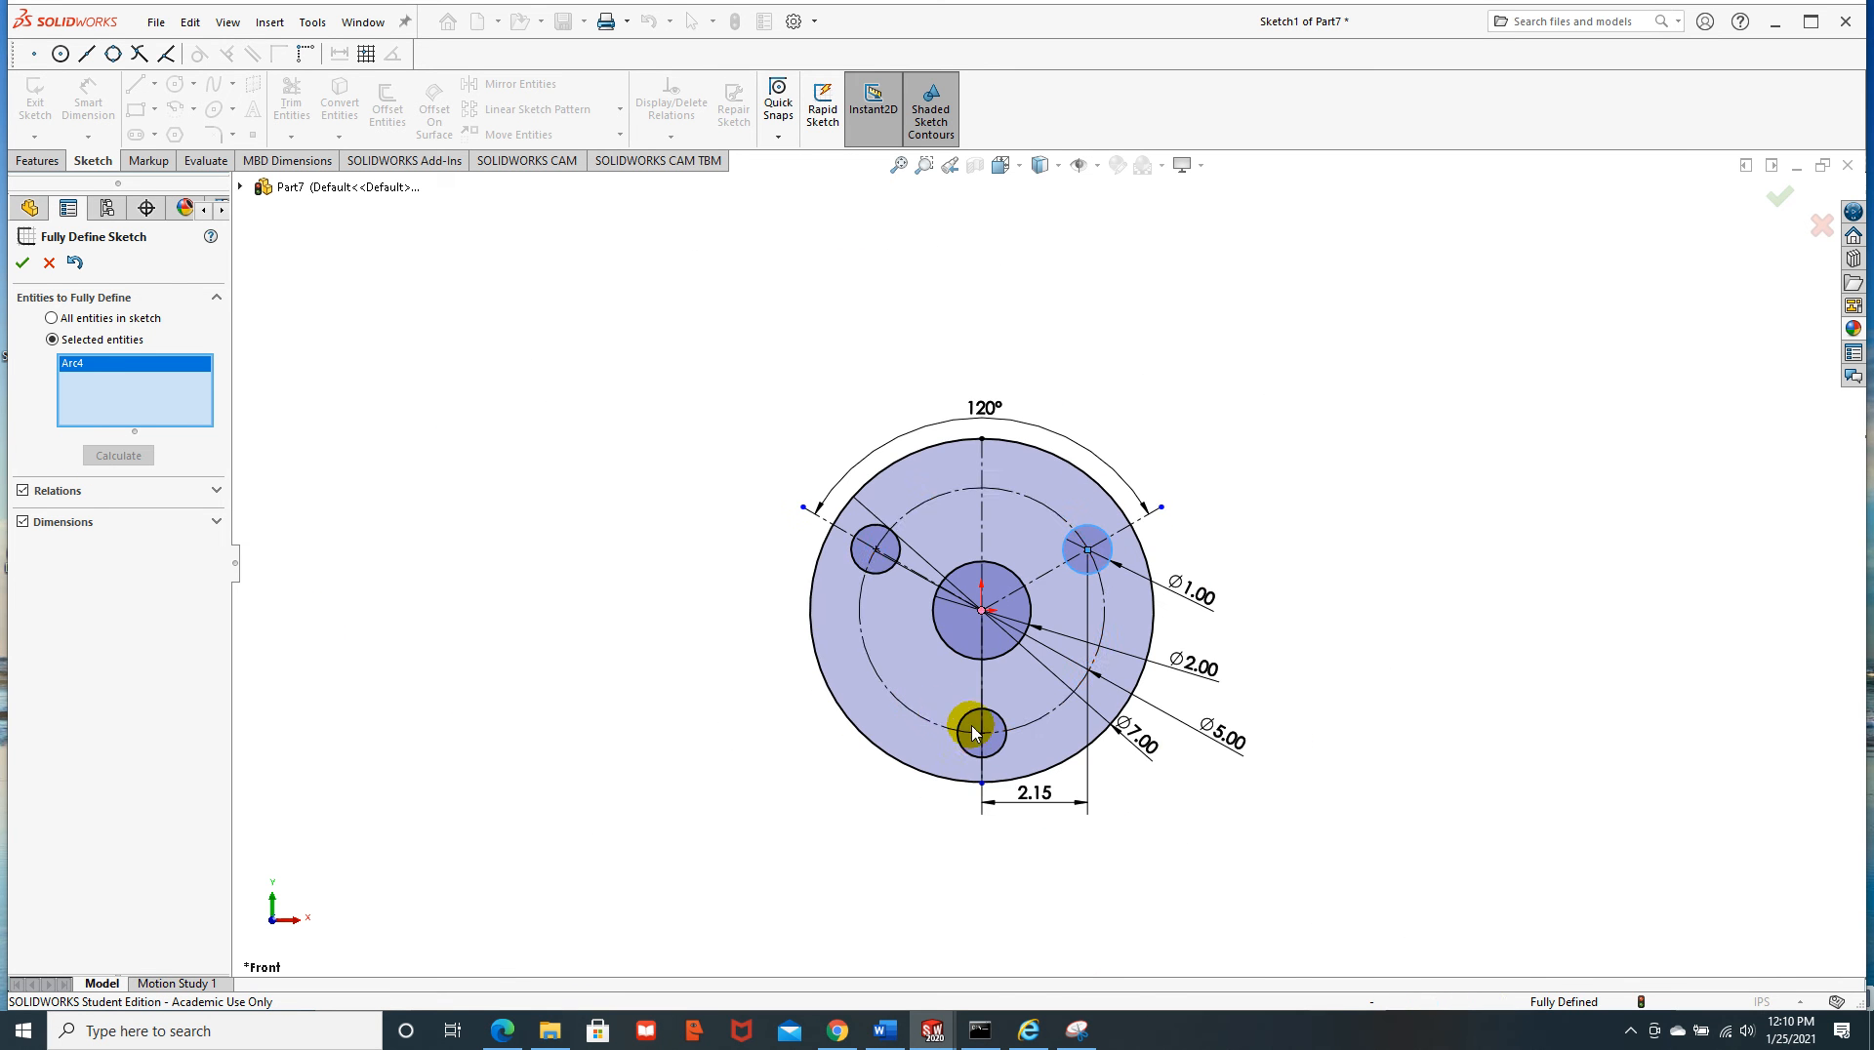
scroll(974, 737, down, 1)
scroll(974, 738, down, 2)
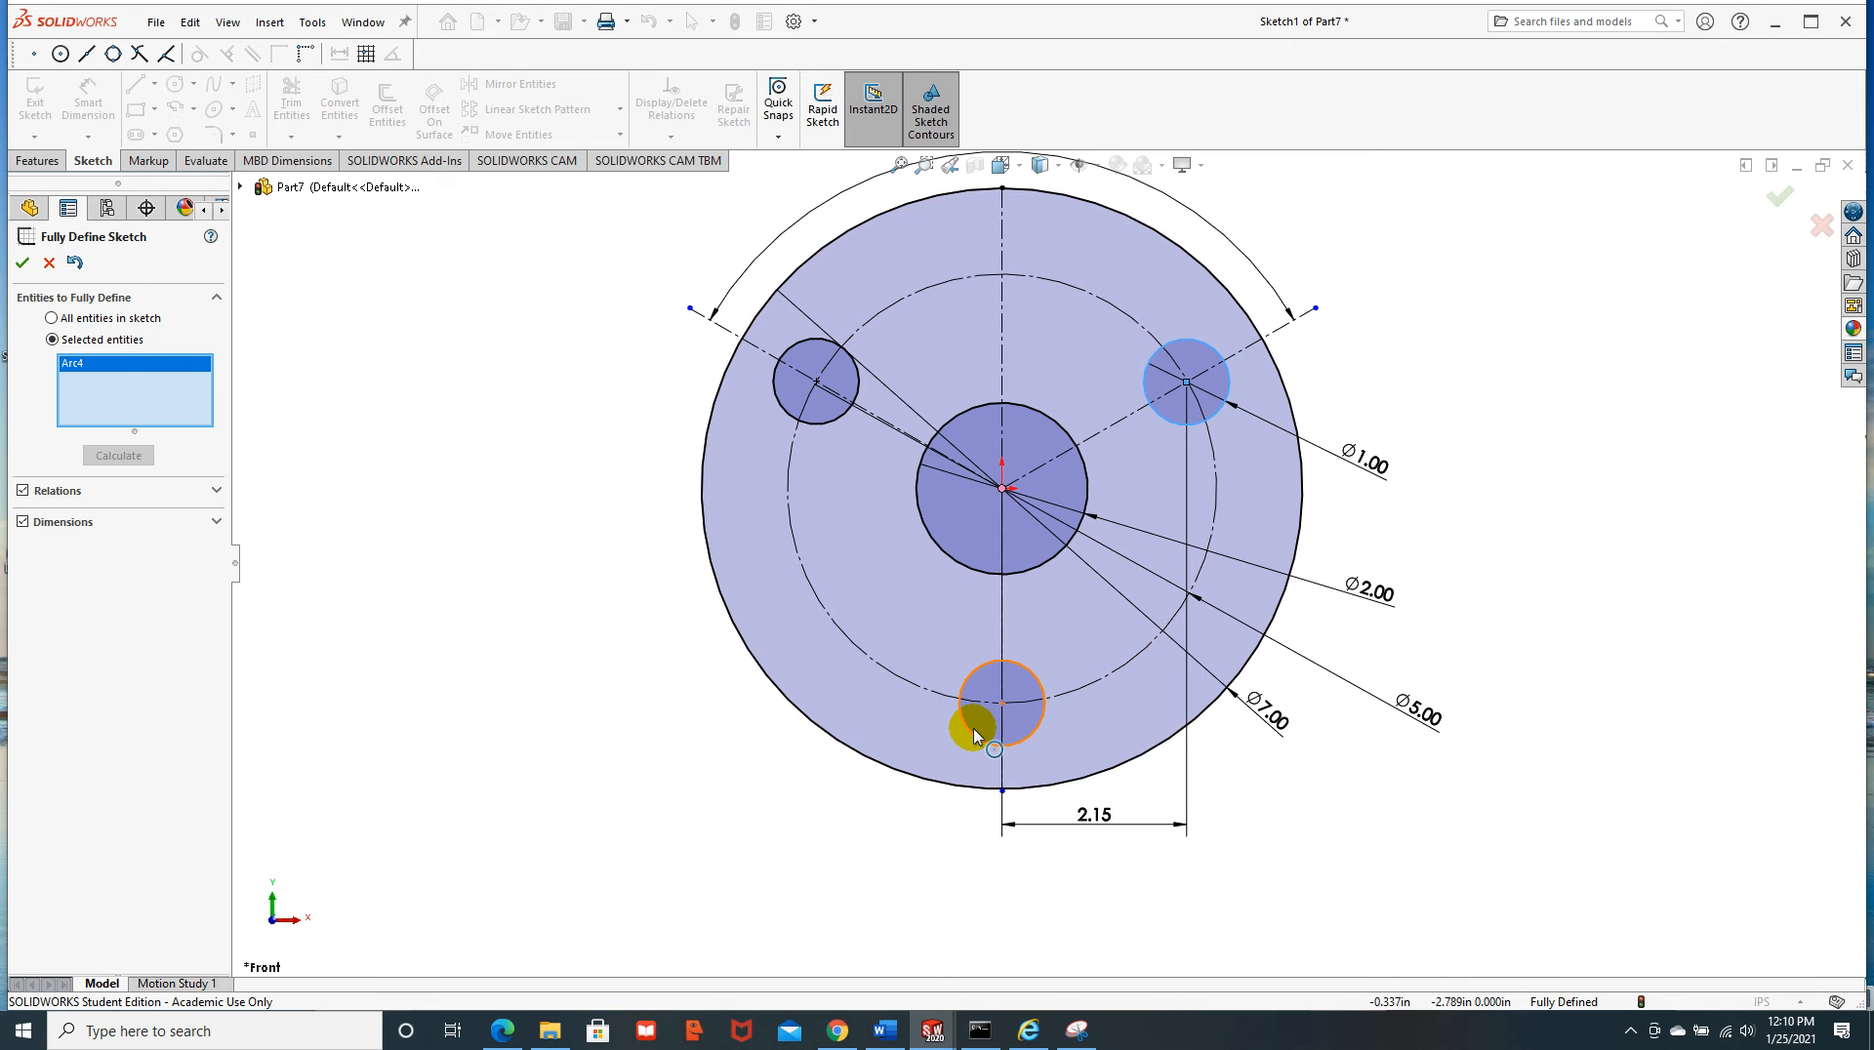
click(23, 263)
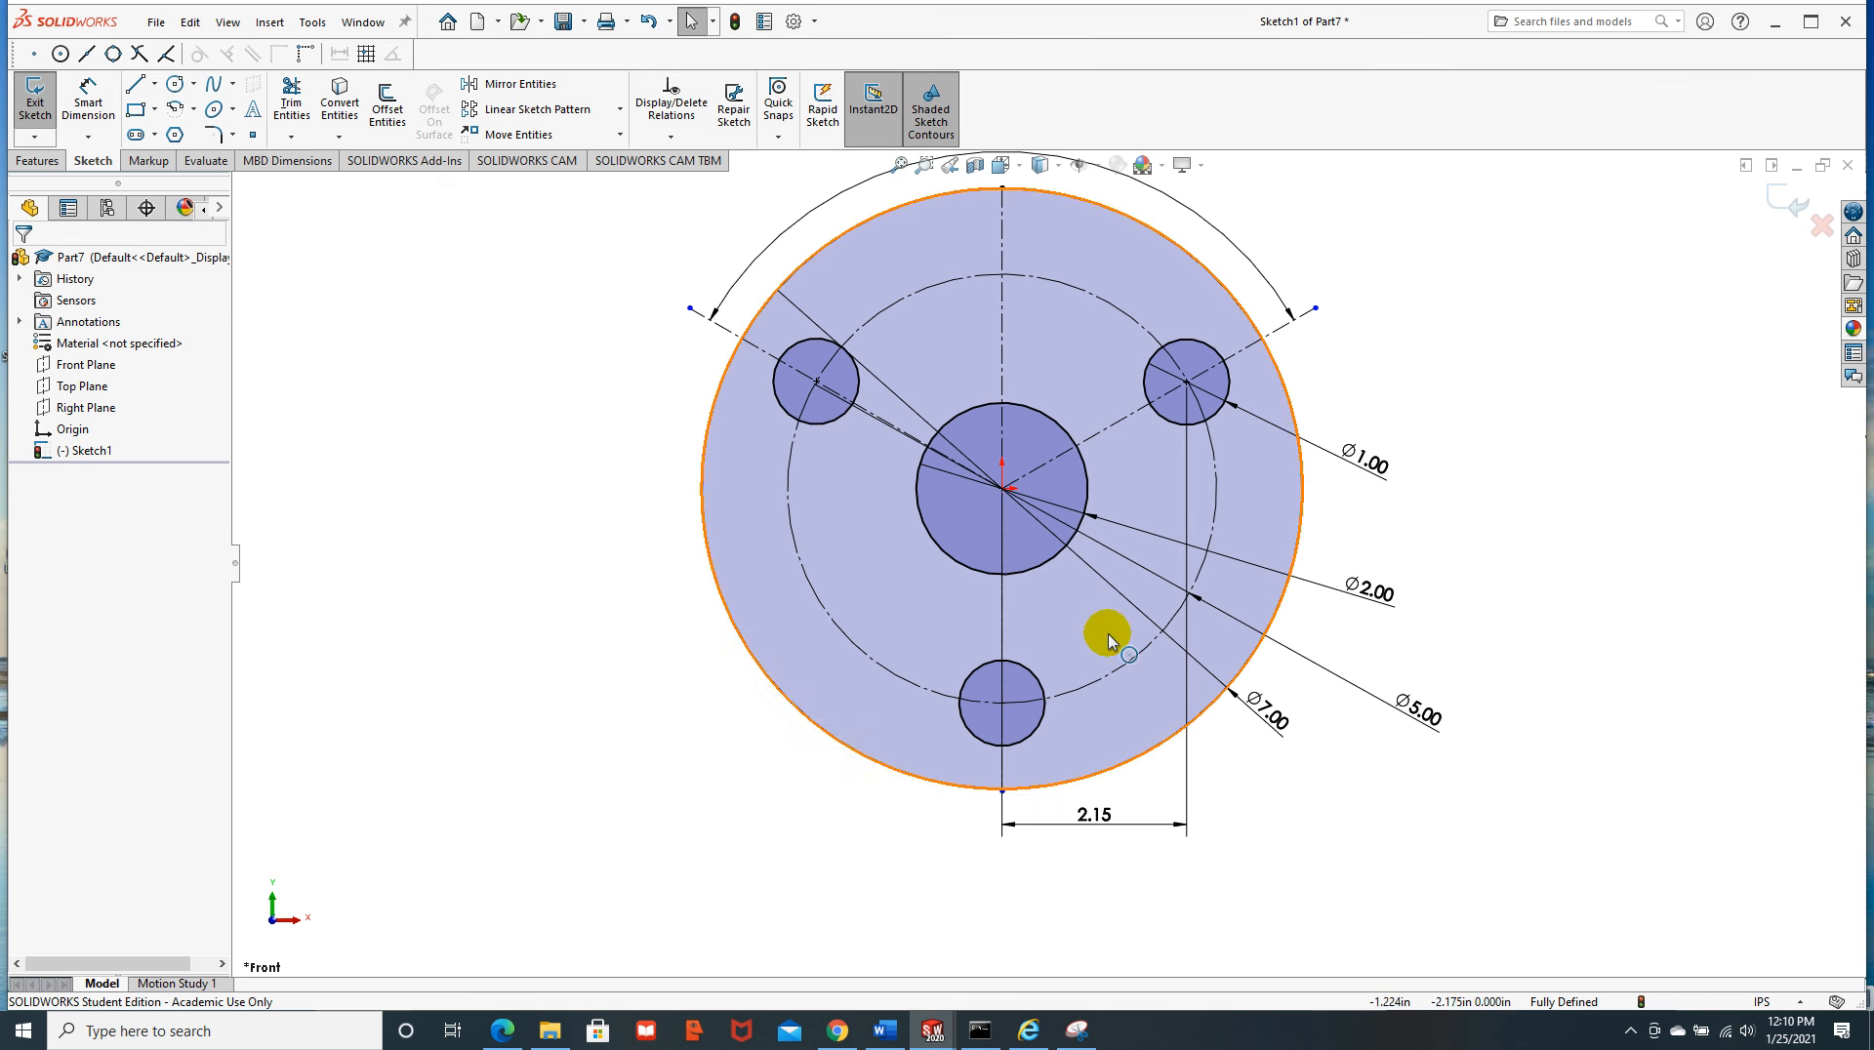
Delete the generated horizontal dimension between the origin and the right small circle's center
scroll(1318, 355, down, 5)
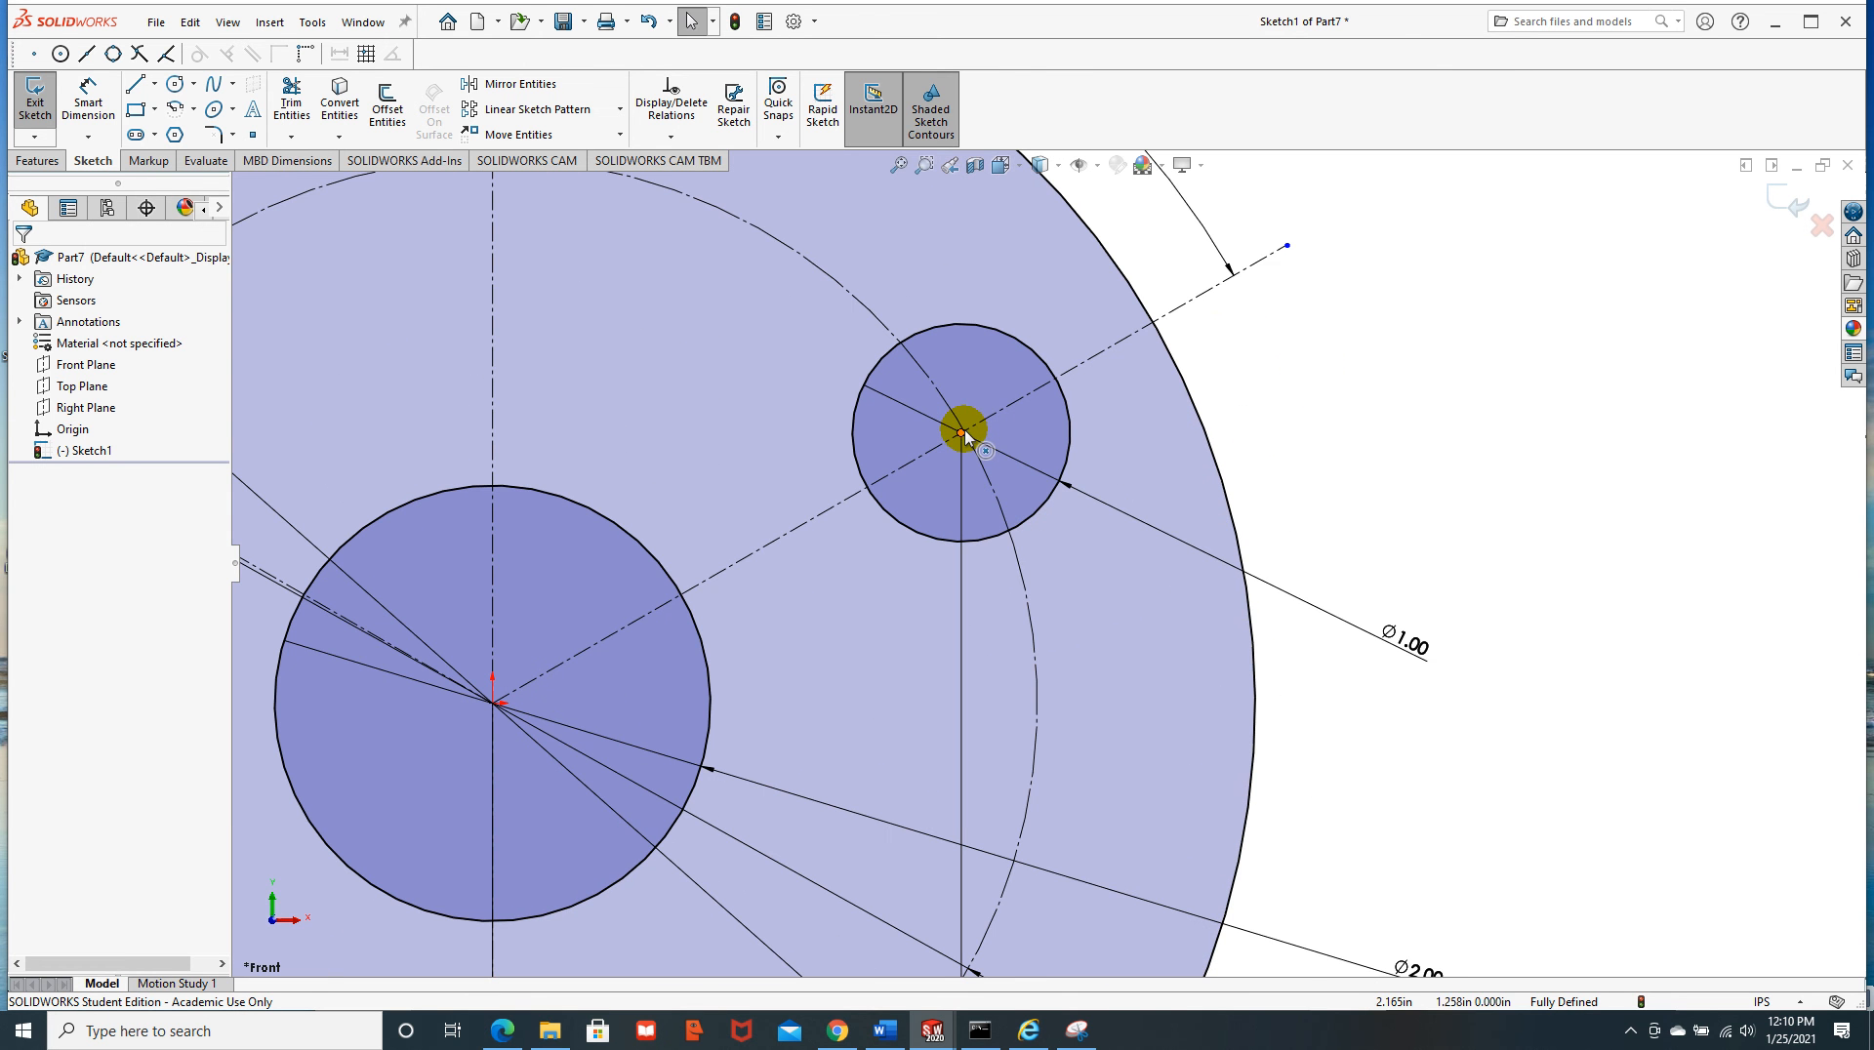
scroll(964, 431, up, 2)
scroll(964, 431, down, 4)
scroll(964, 432, up, 5)
scroll(1038, 530, down, 8)
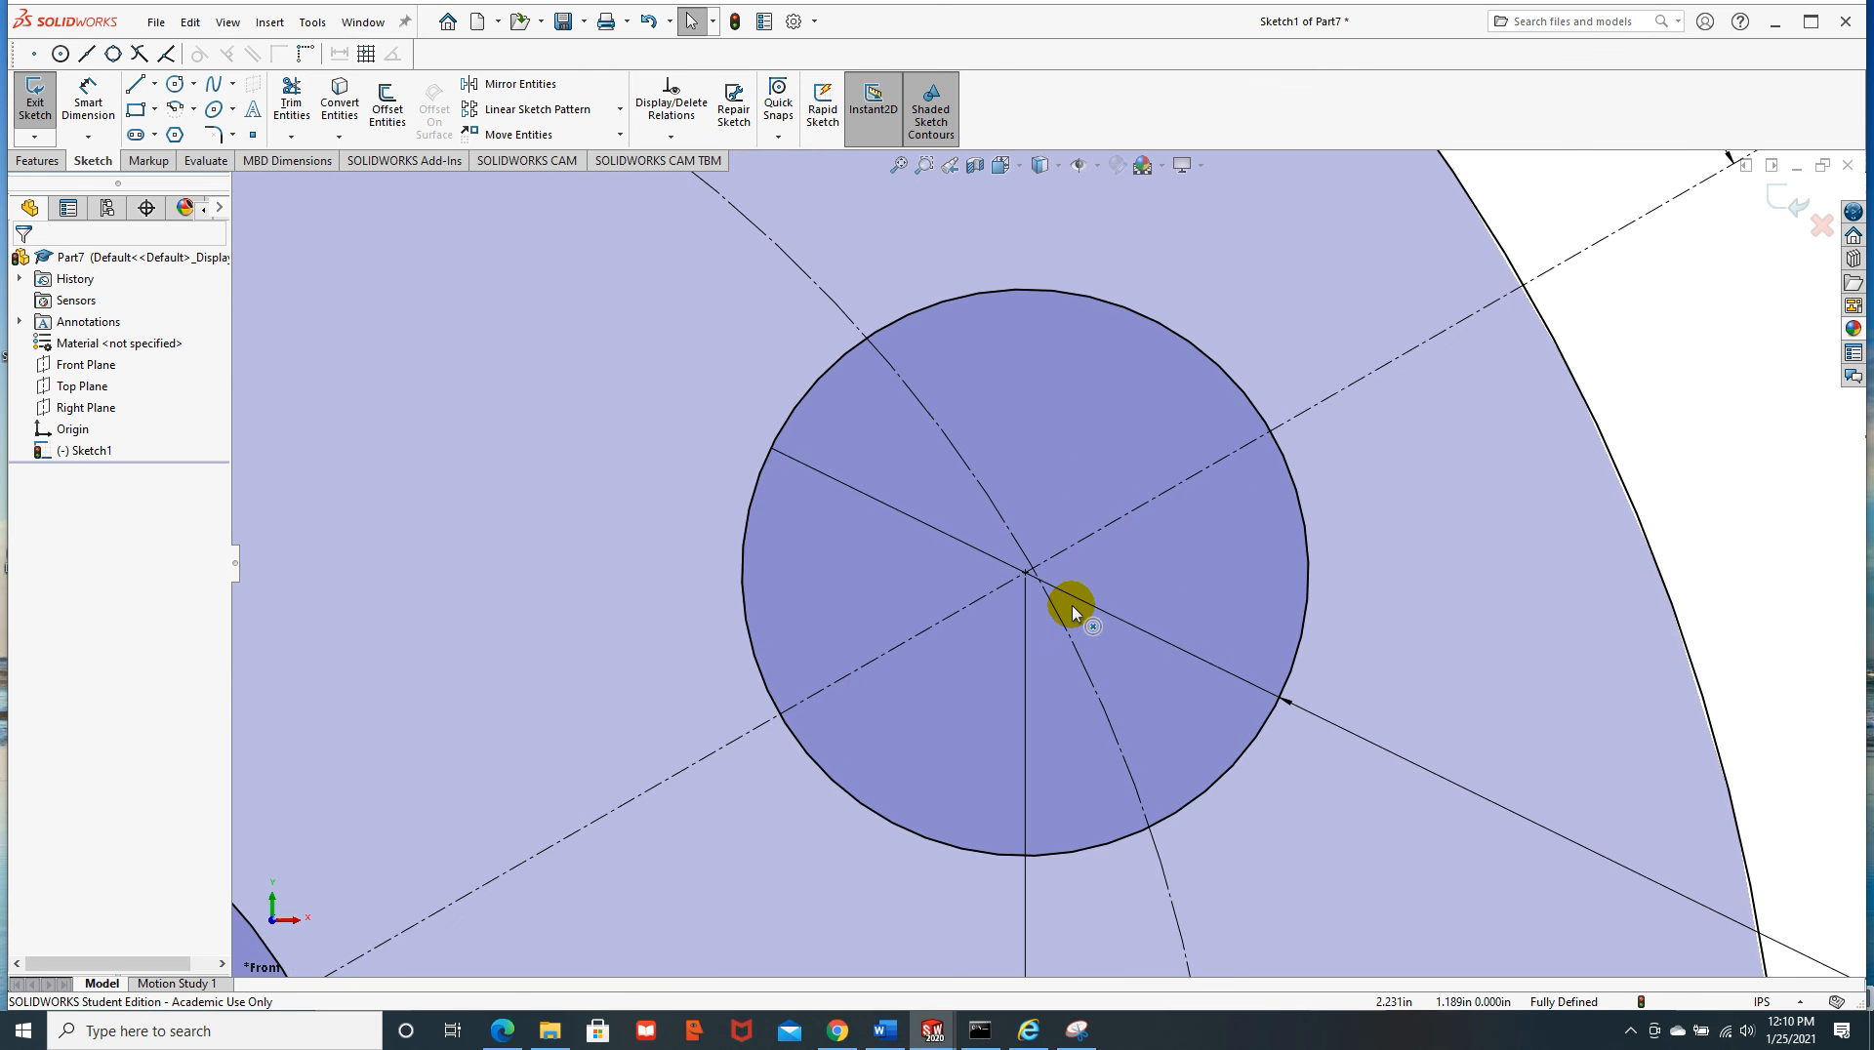
scroll(1072, 613, down, 3)
scroll(1061, 594, up, 10)
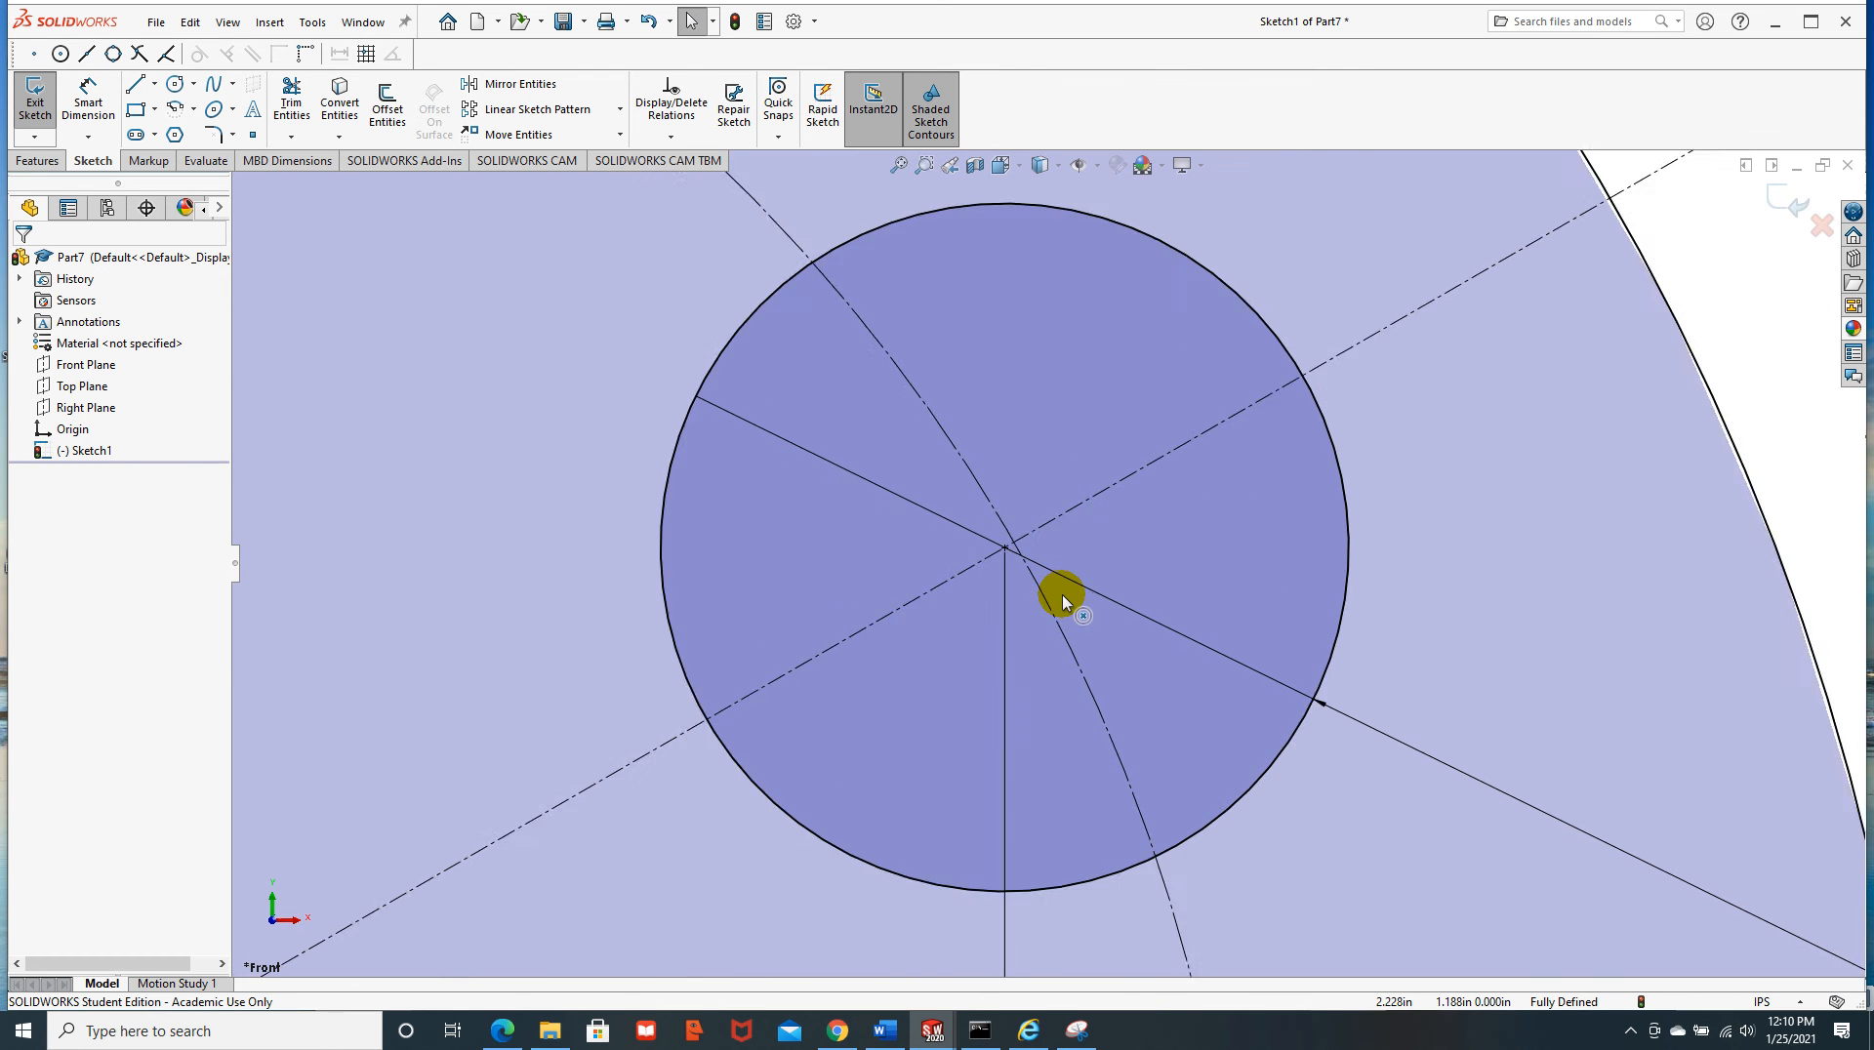
scroll(1062, 594, up, 3)
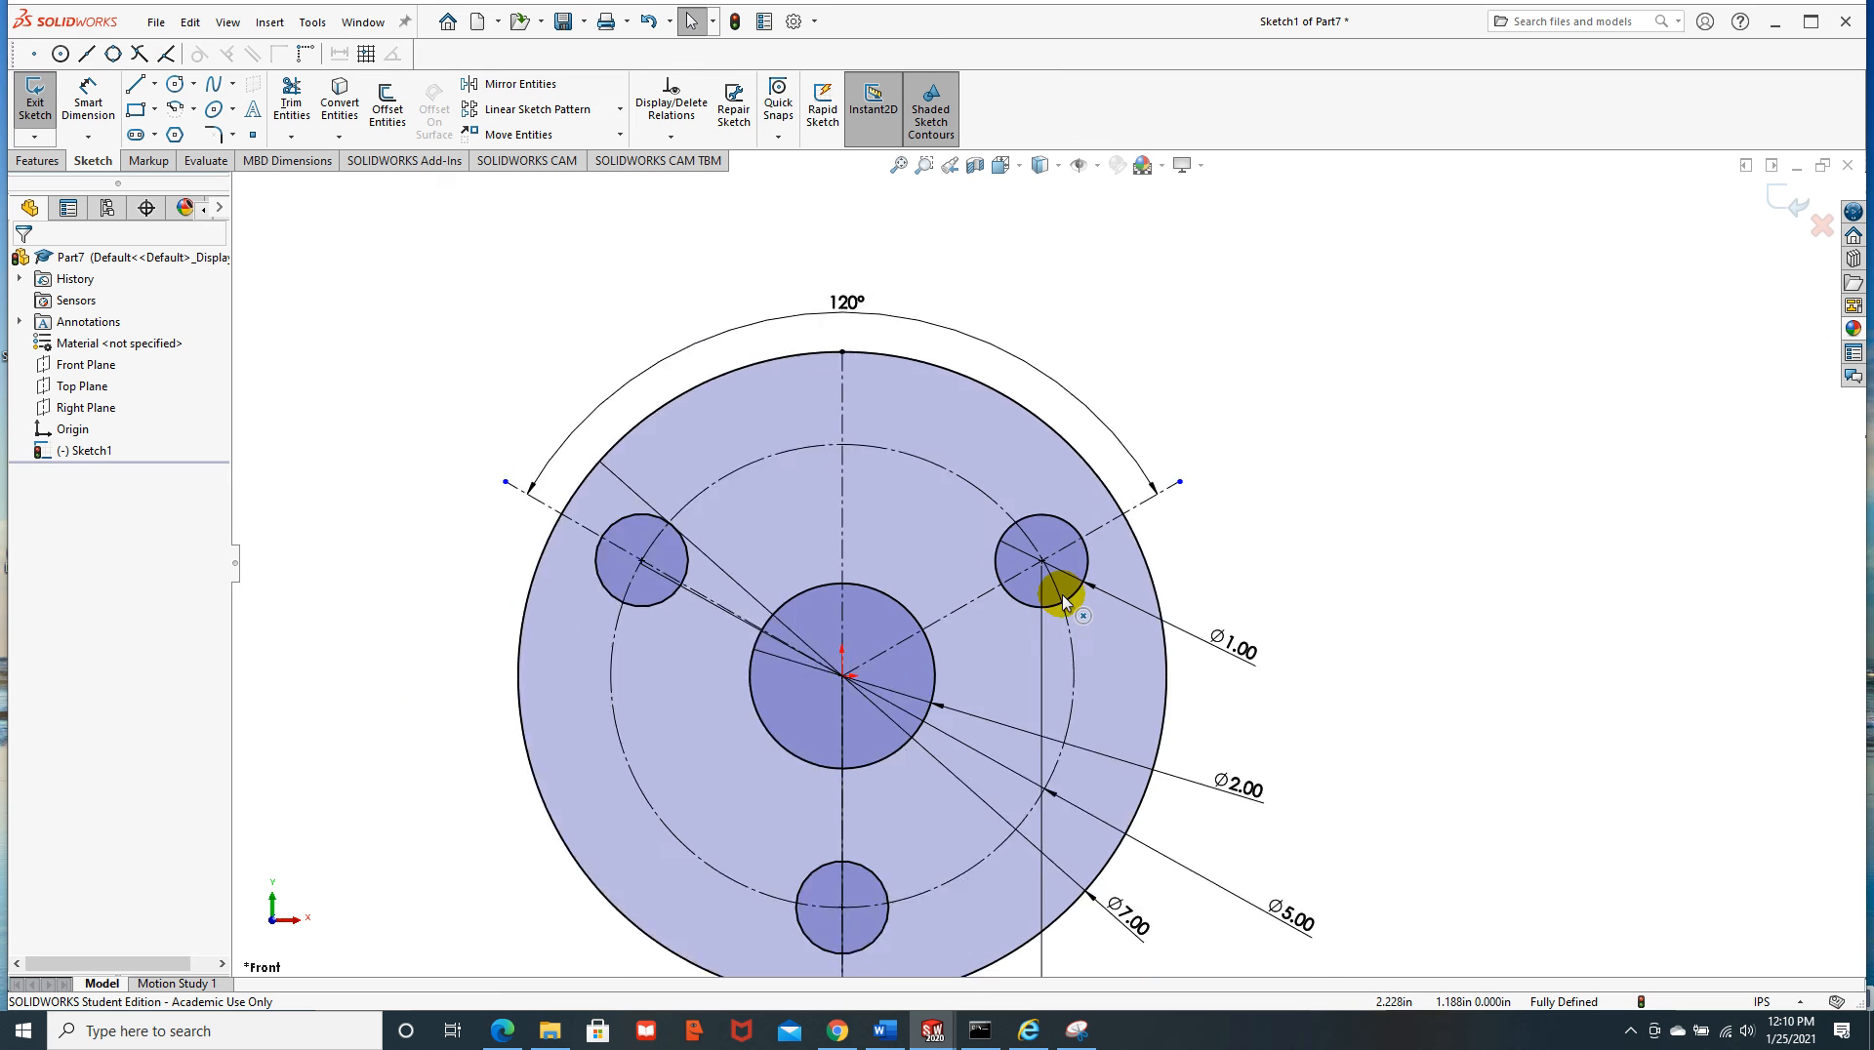
click(1002, 963)
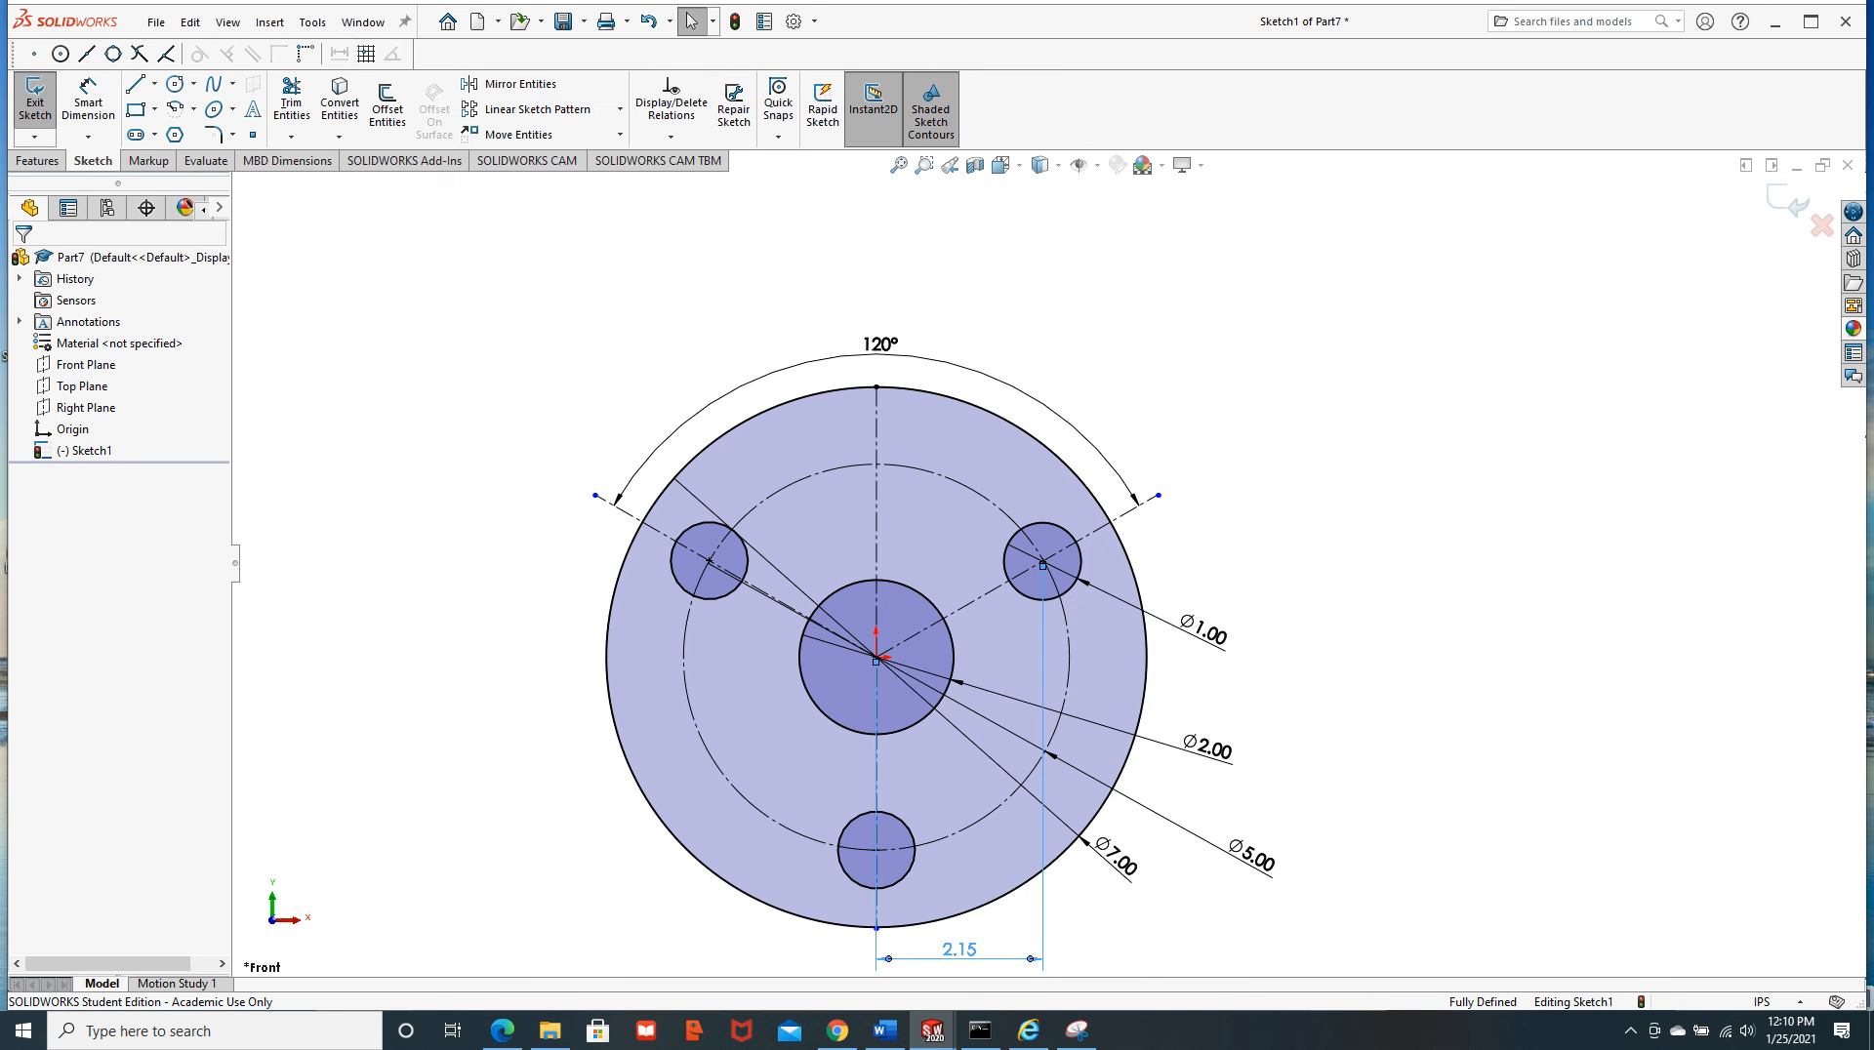
key(Delete)
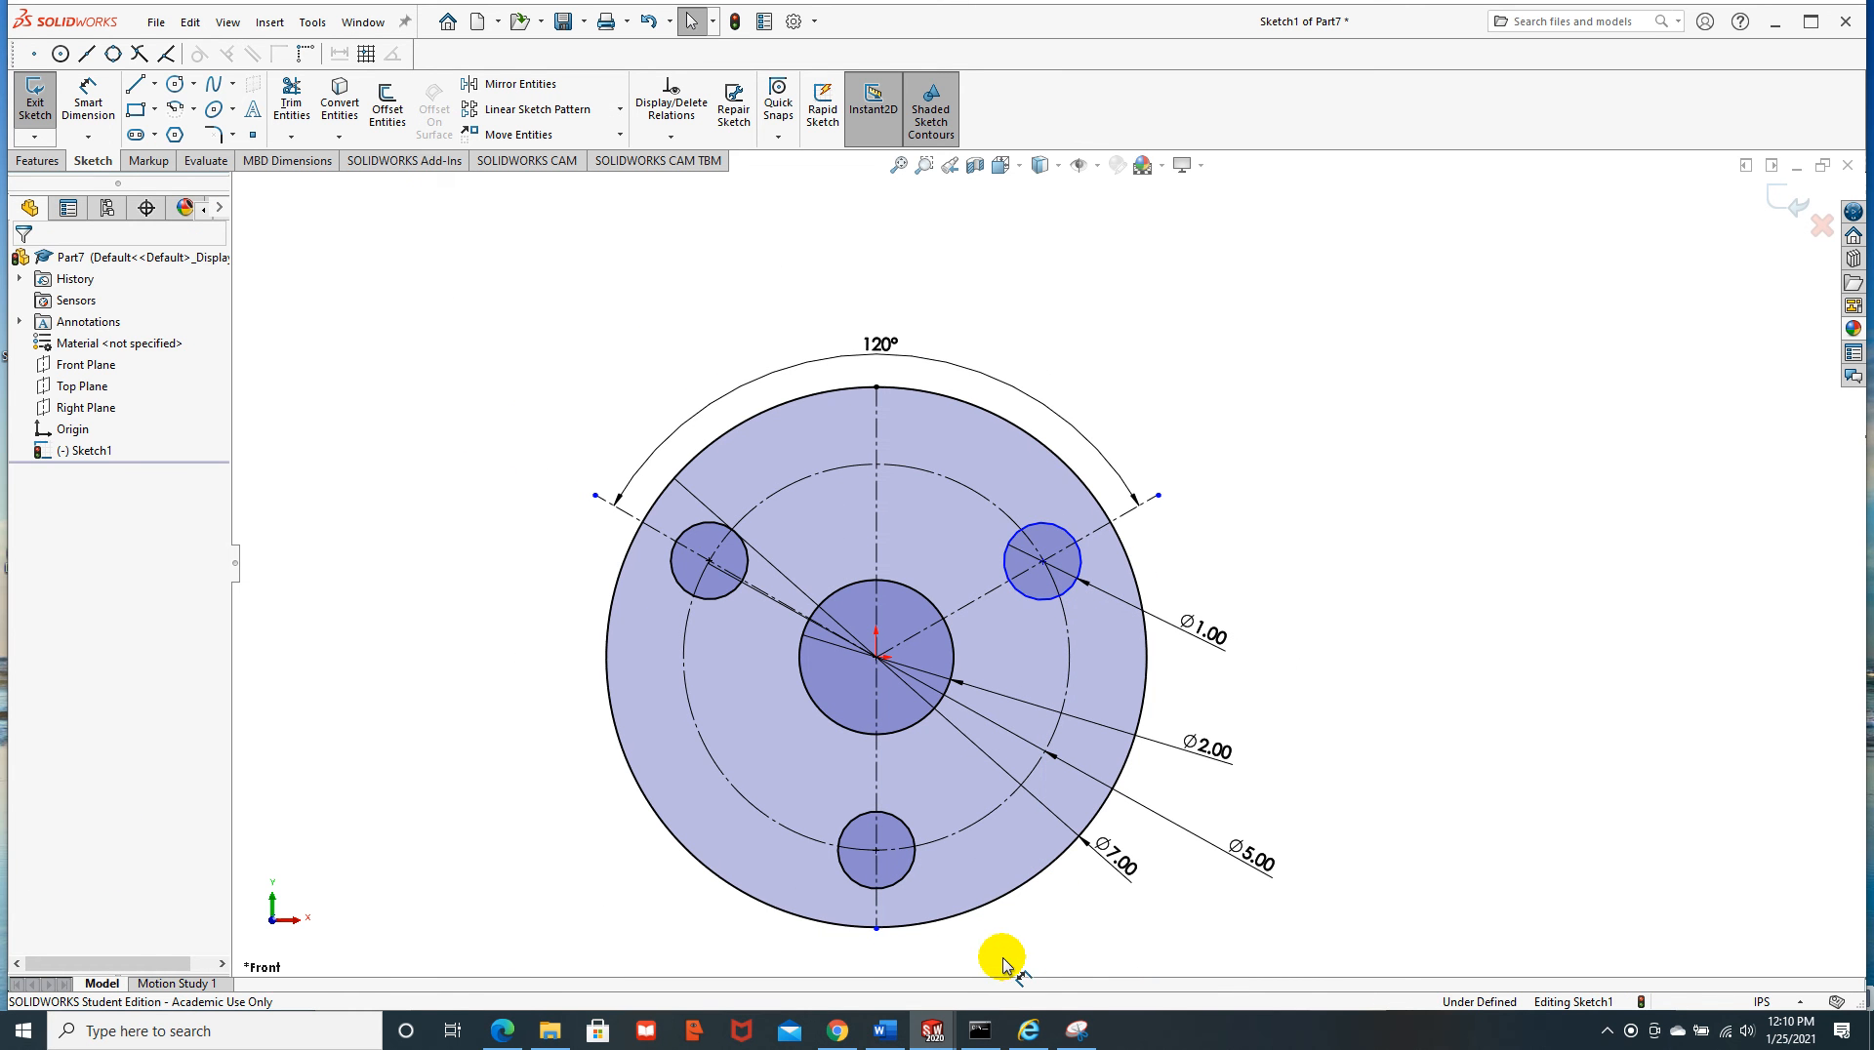
Move the right small circle's center onto the intersection of the diagonal centerline and the 5 in construction circle, making it coincident with both
scroll(1075, 536, down, 8)
scroll(932, 694, down, 1)
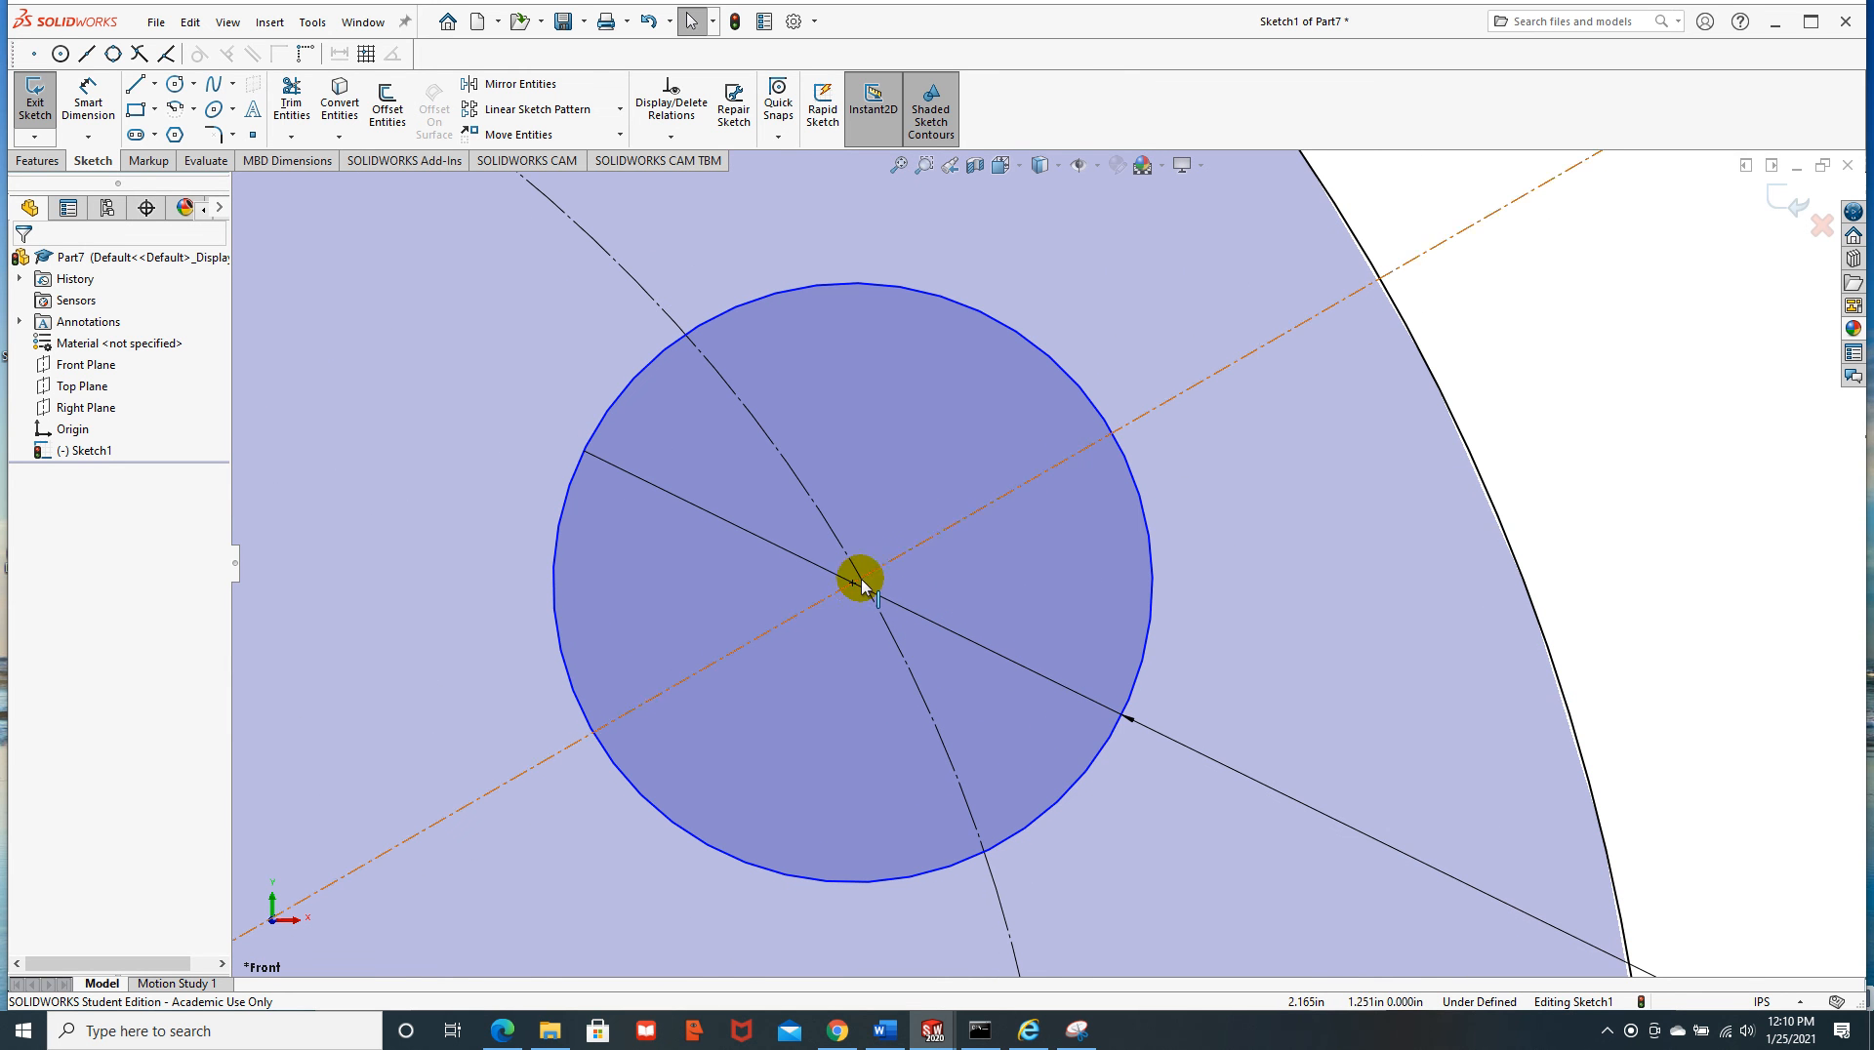
drag(850, 583, 860, 580)
key(Escape)
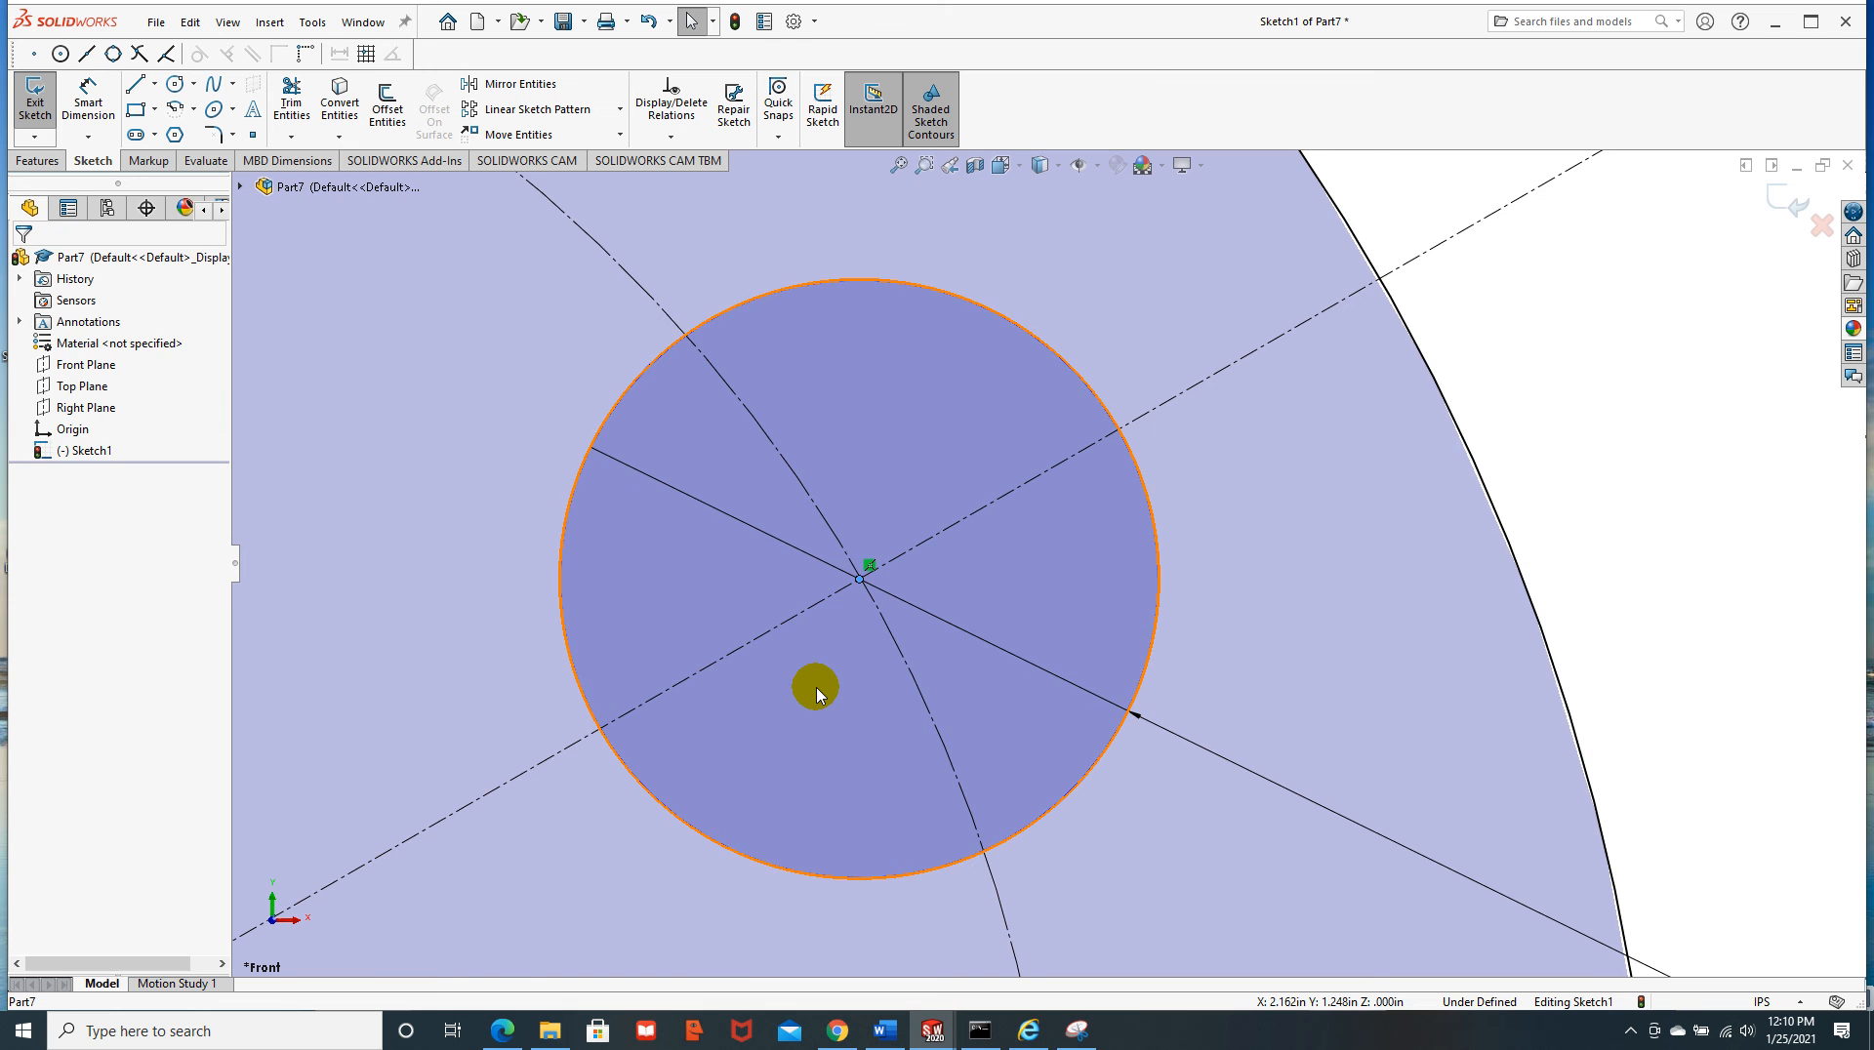
scroll(748, 549, down, 5)
scroll(1103, 660, down, 7)
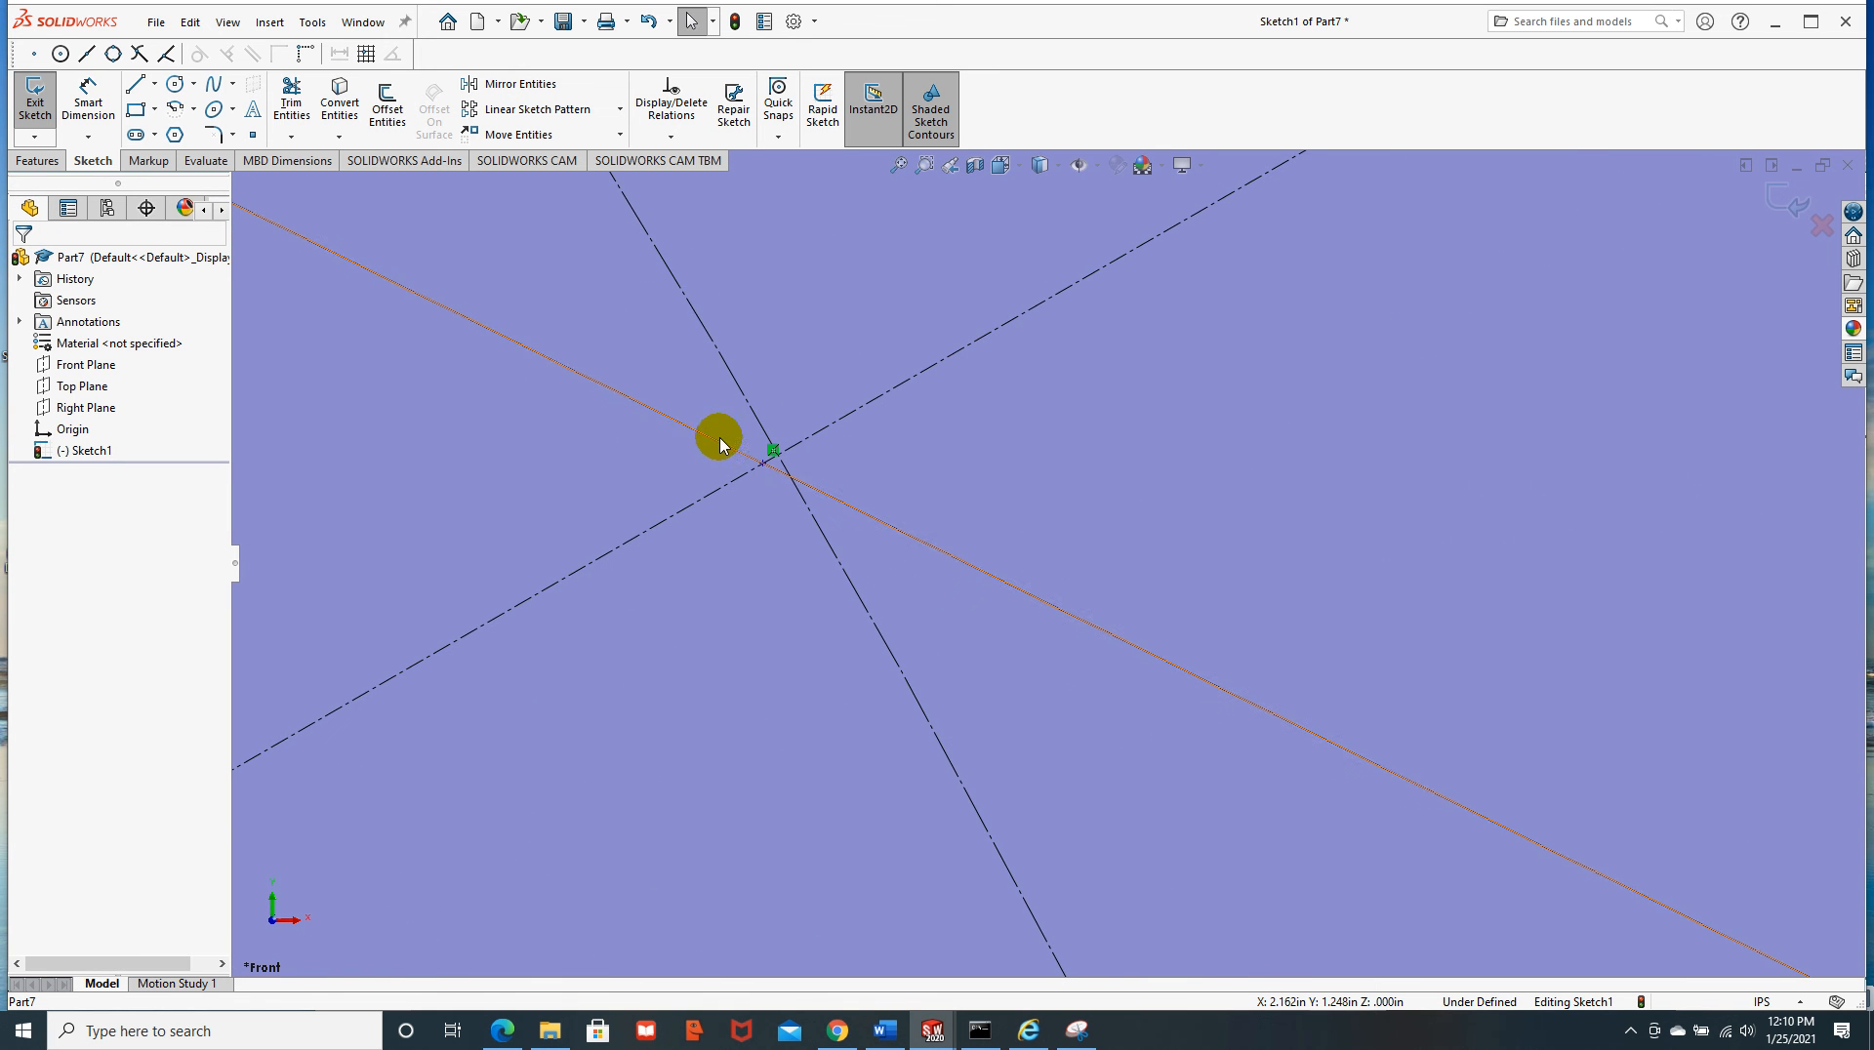
click(770, 461)
mouse_move(782, 463)
mouse_down()
mouse_move(791, 479)
mouse_move(777, 455)
mouse_up()
click(485, 680)
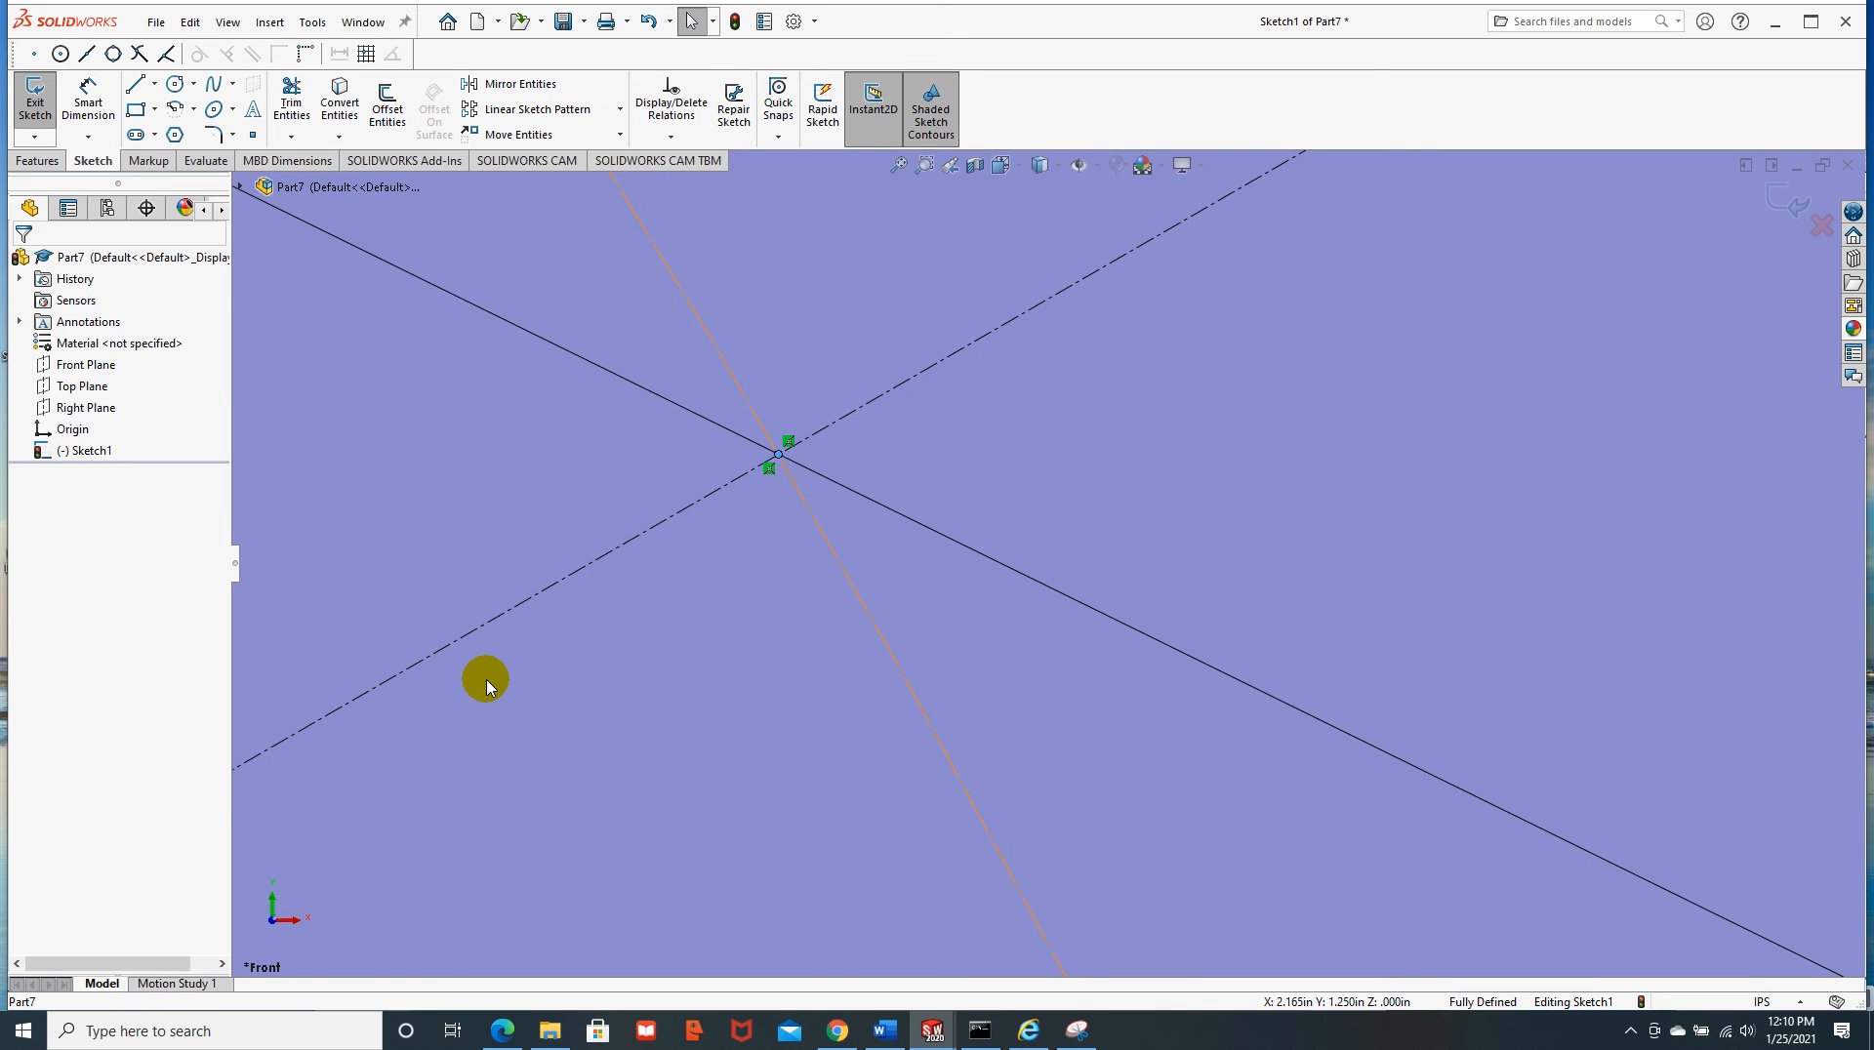
Extrude the plate sketch as a blind boss with a depth of 0.25 in
scroll(878, 631, down, 4)
scroll(1056, 597, up, 4)
scroll(1069, 602, up, 6)
scroll(1078, 609, up, 5)
scroll(1079, 609, up, 3)
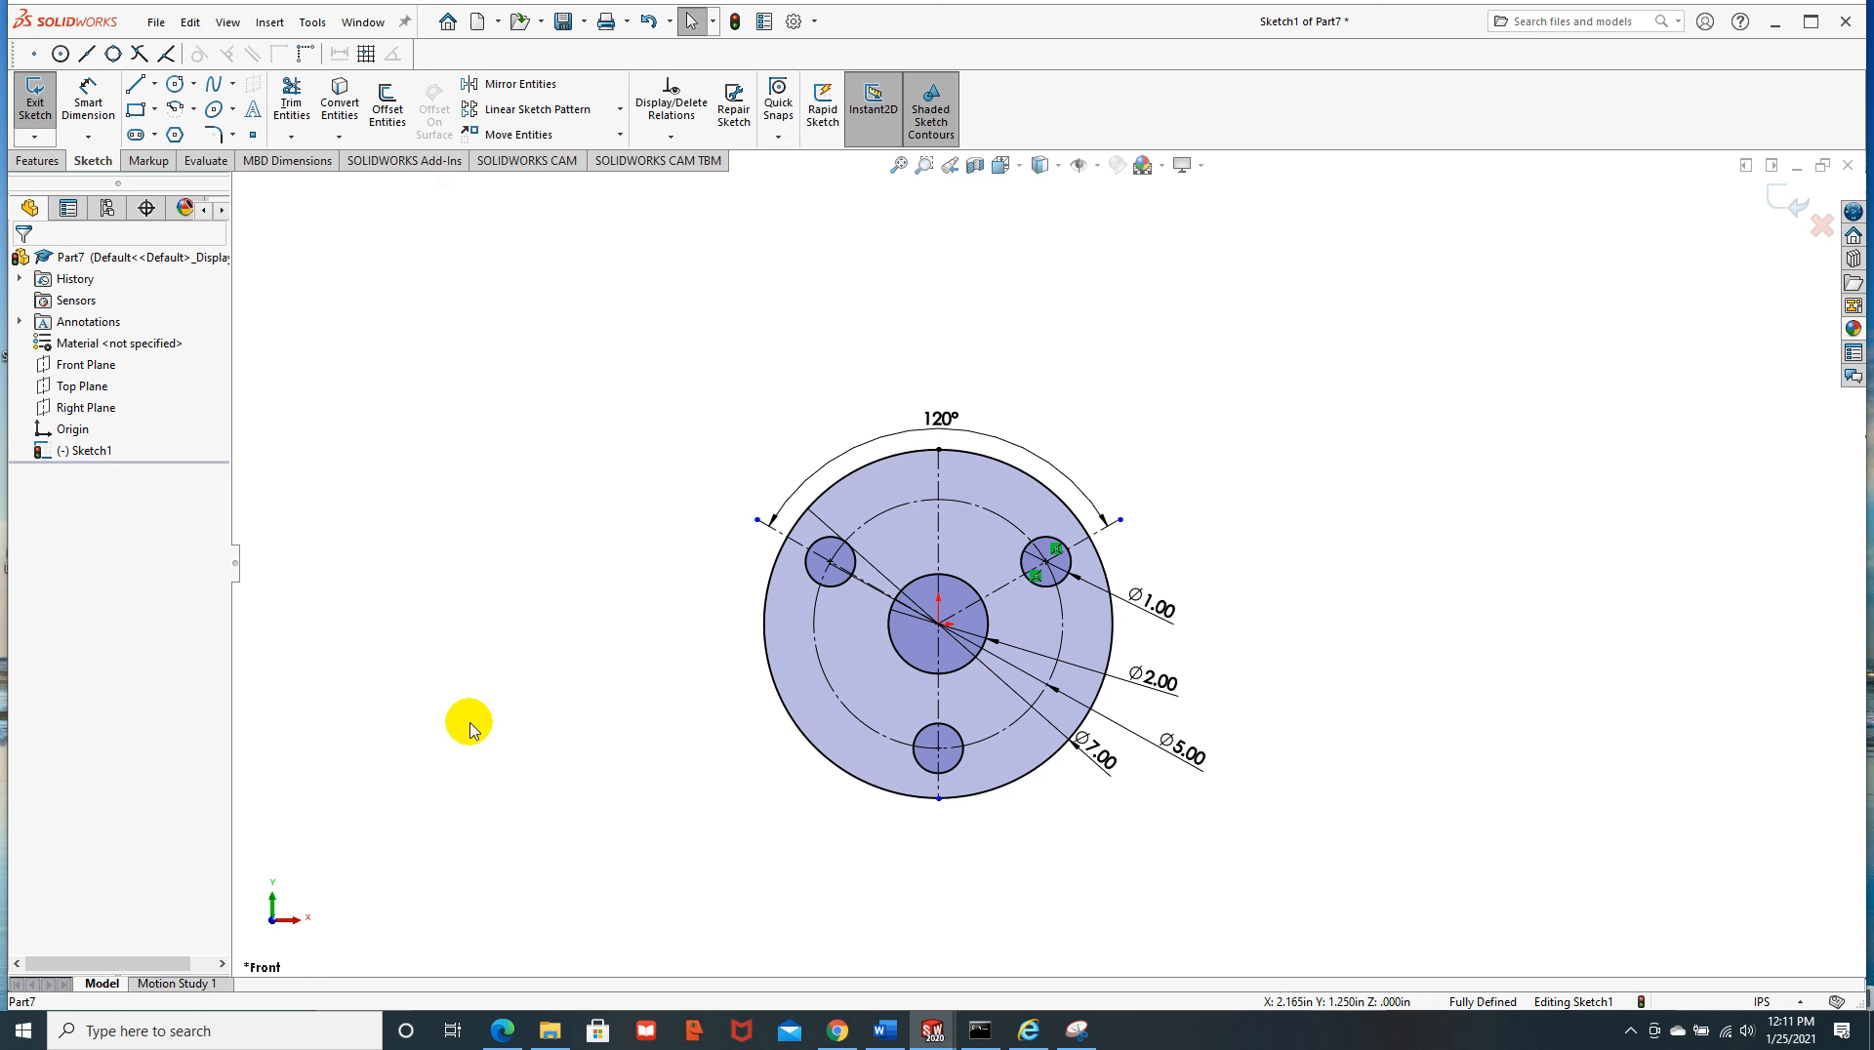
click(32, 161)
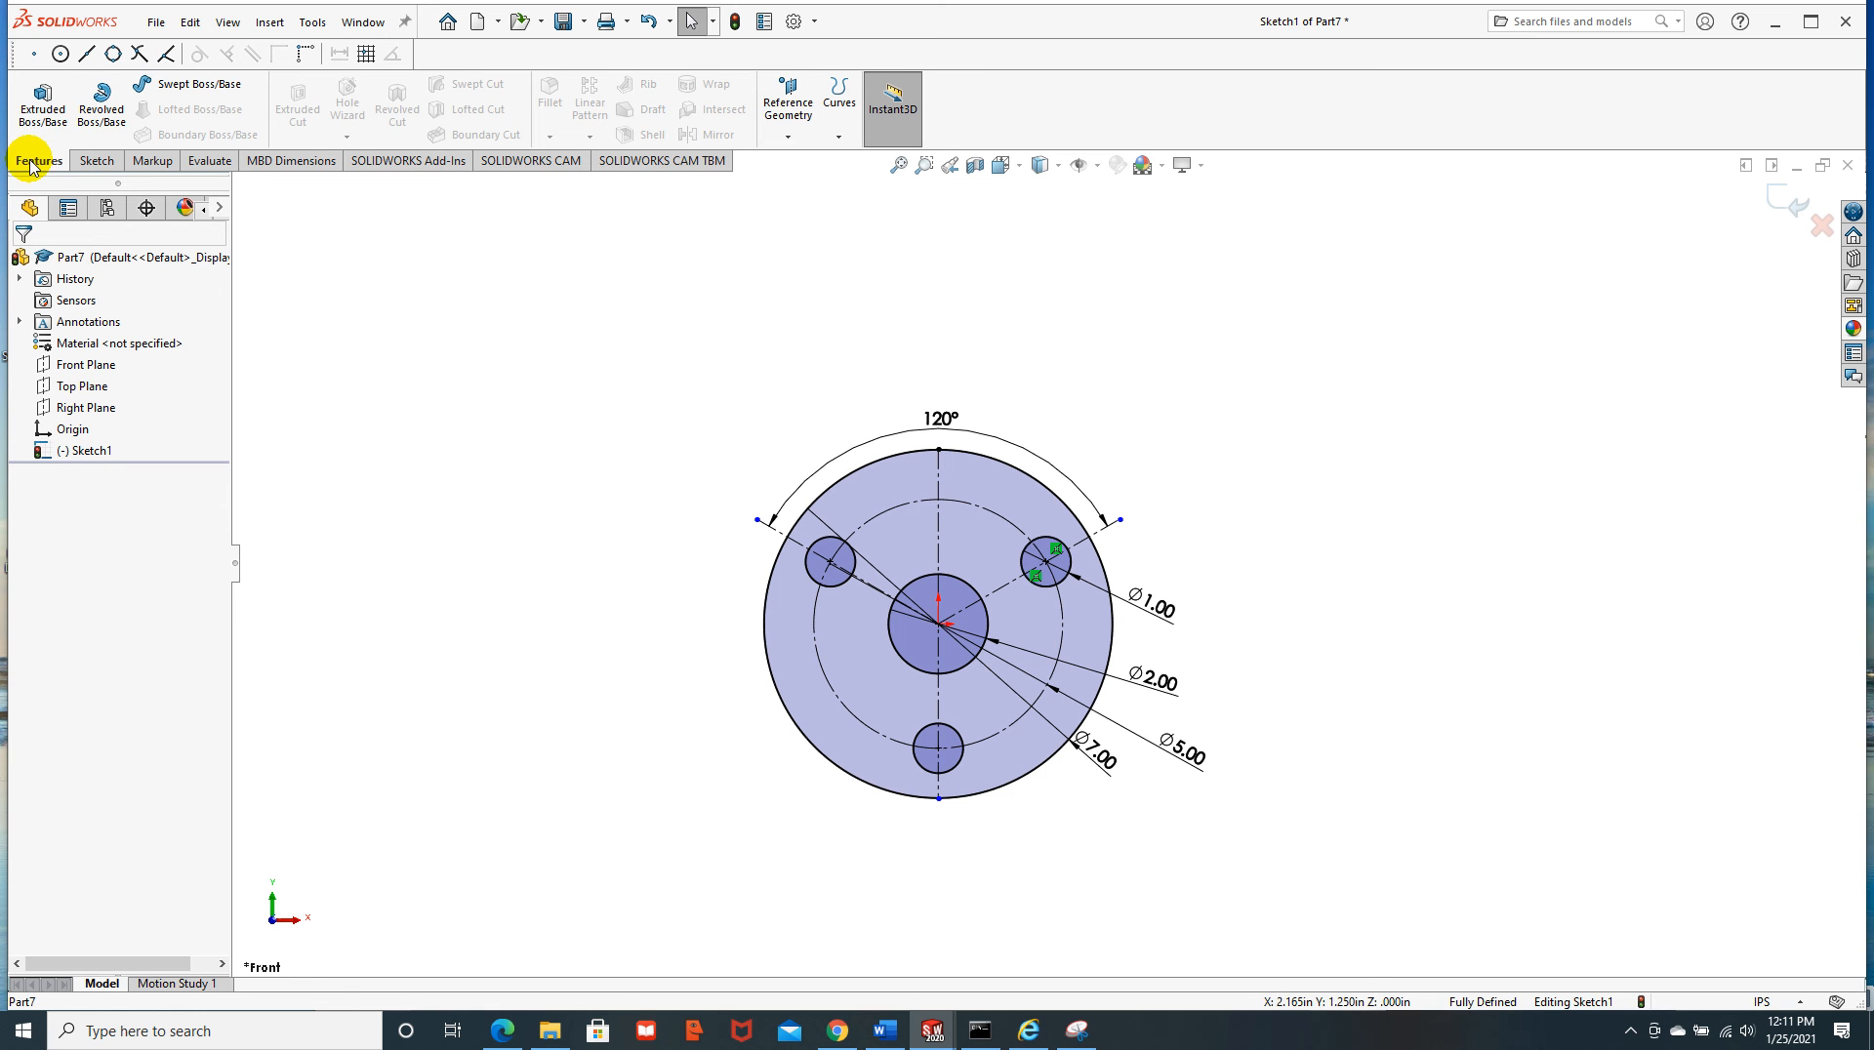
click(44, 112)
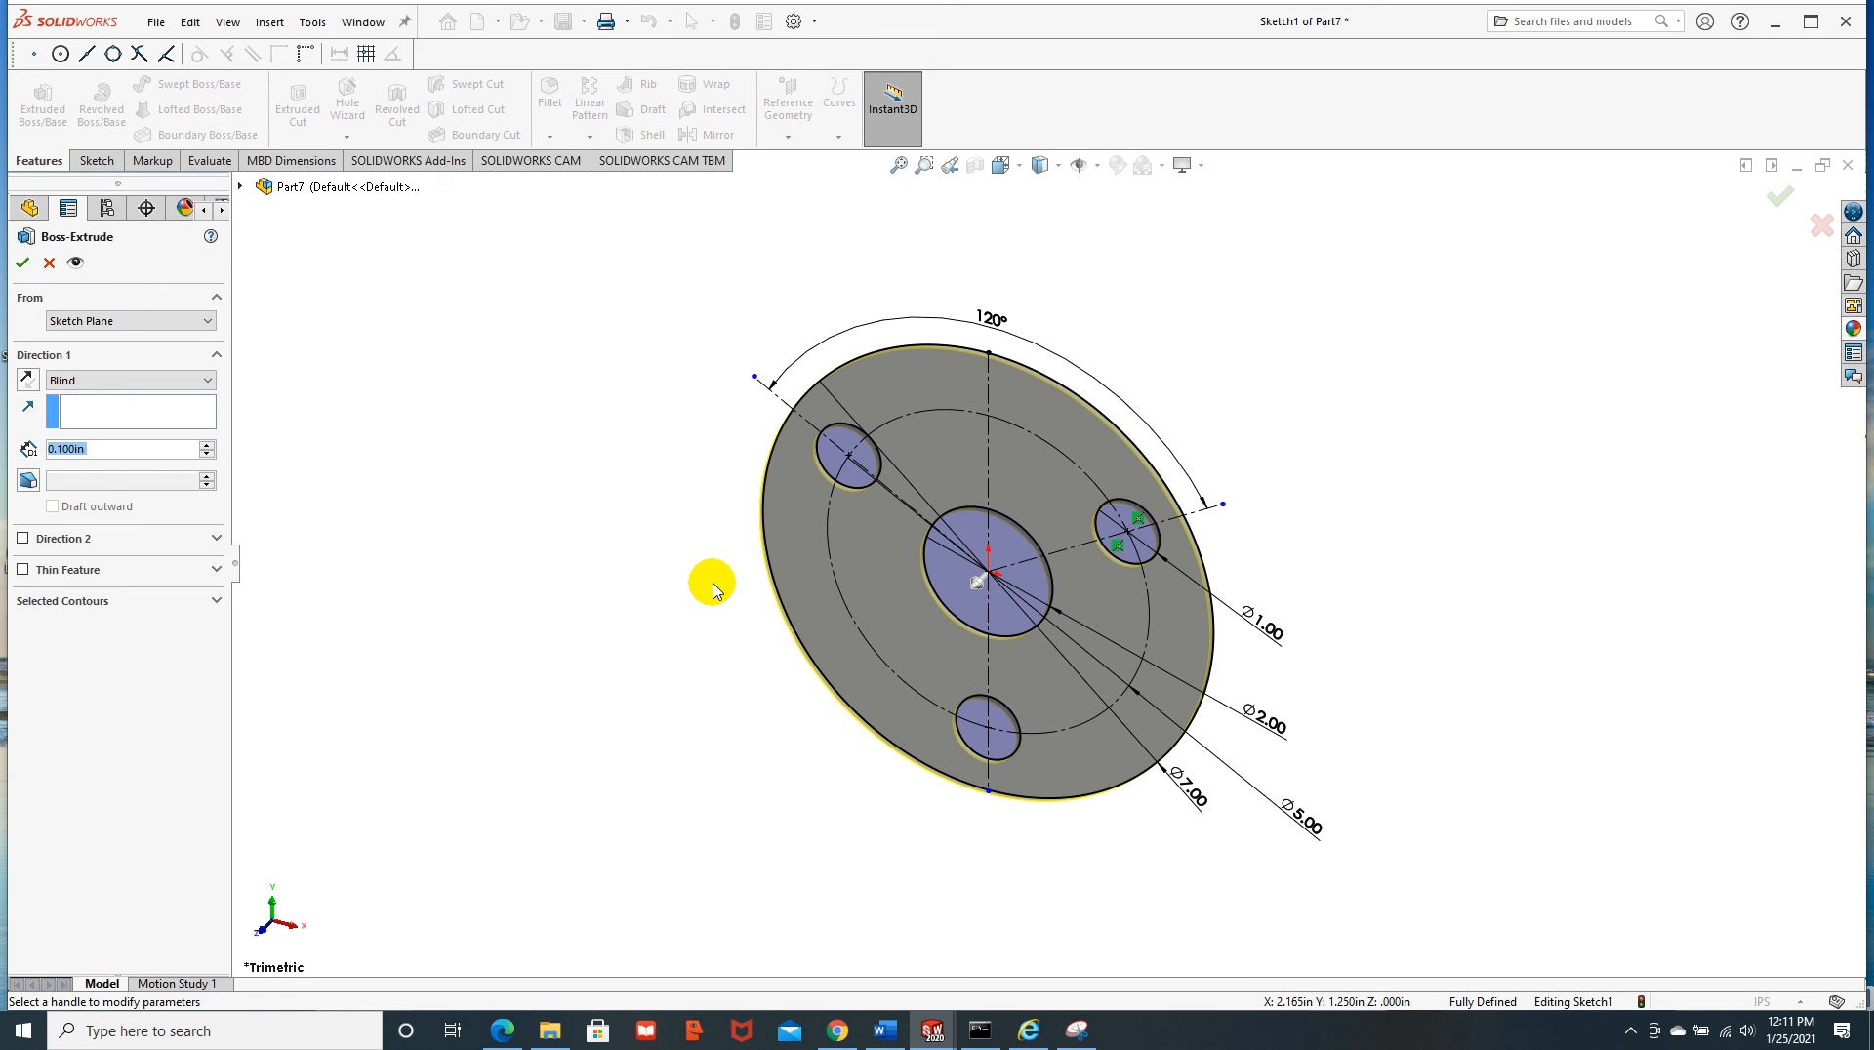
text(.25)
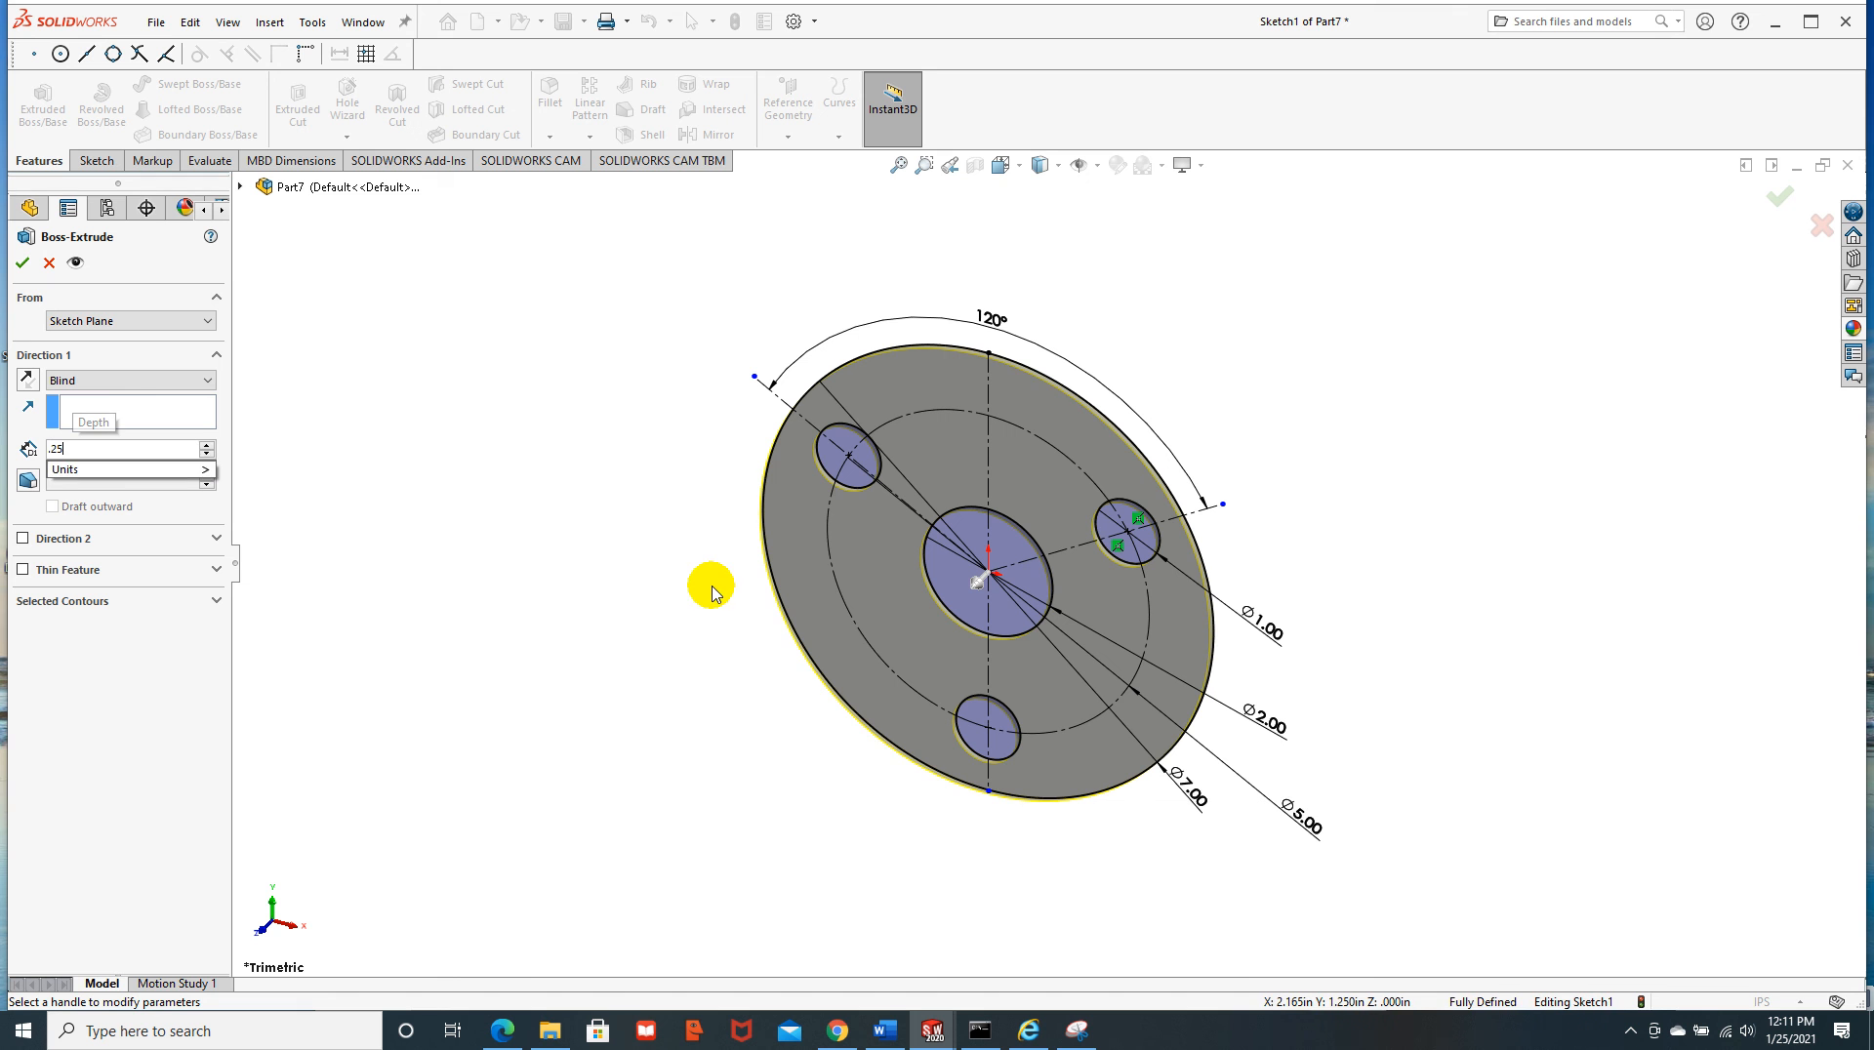
key(Return)
click(21, 262)
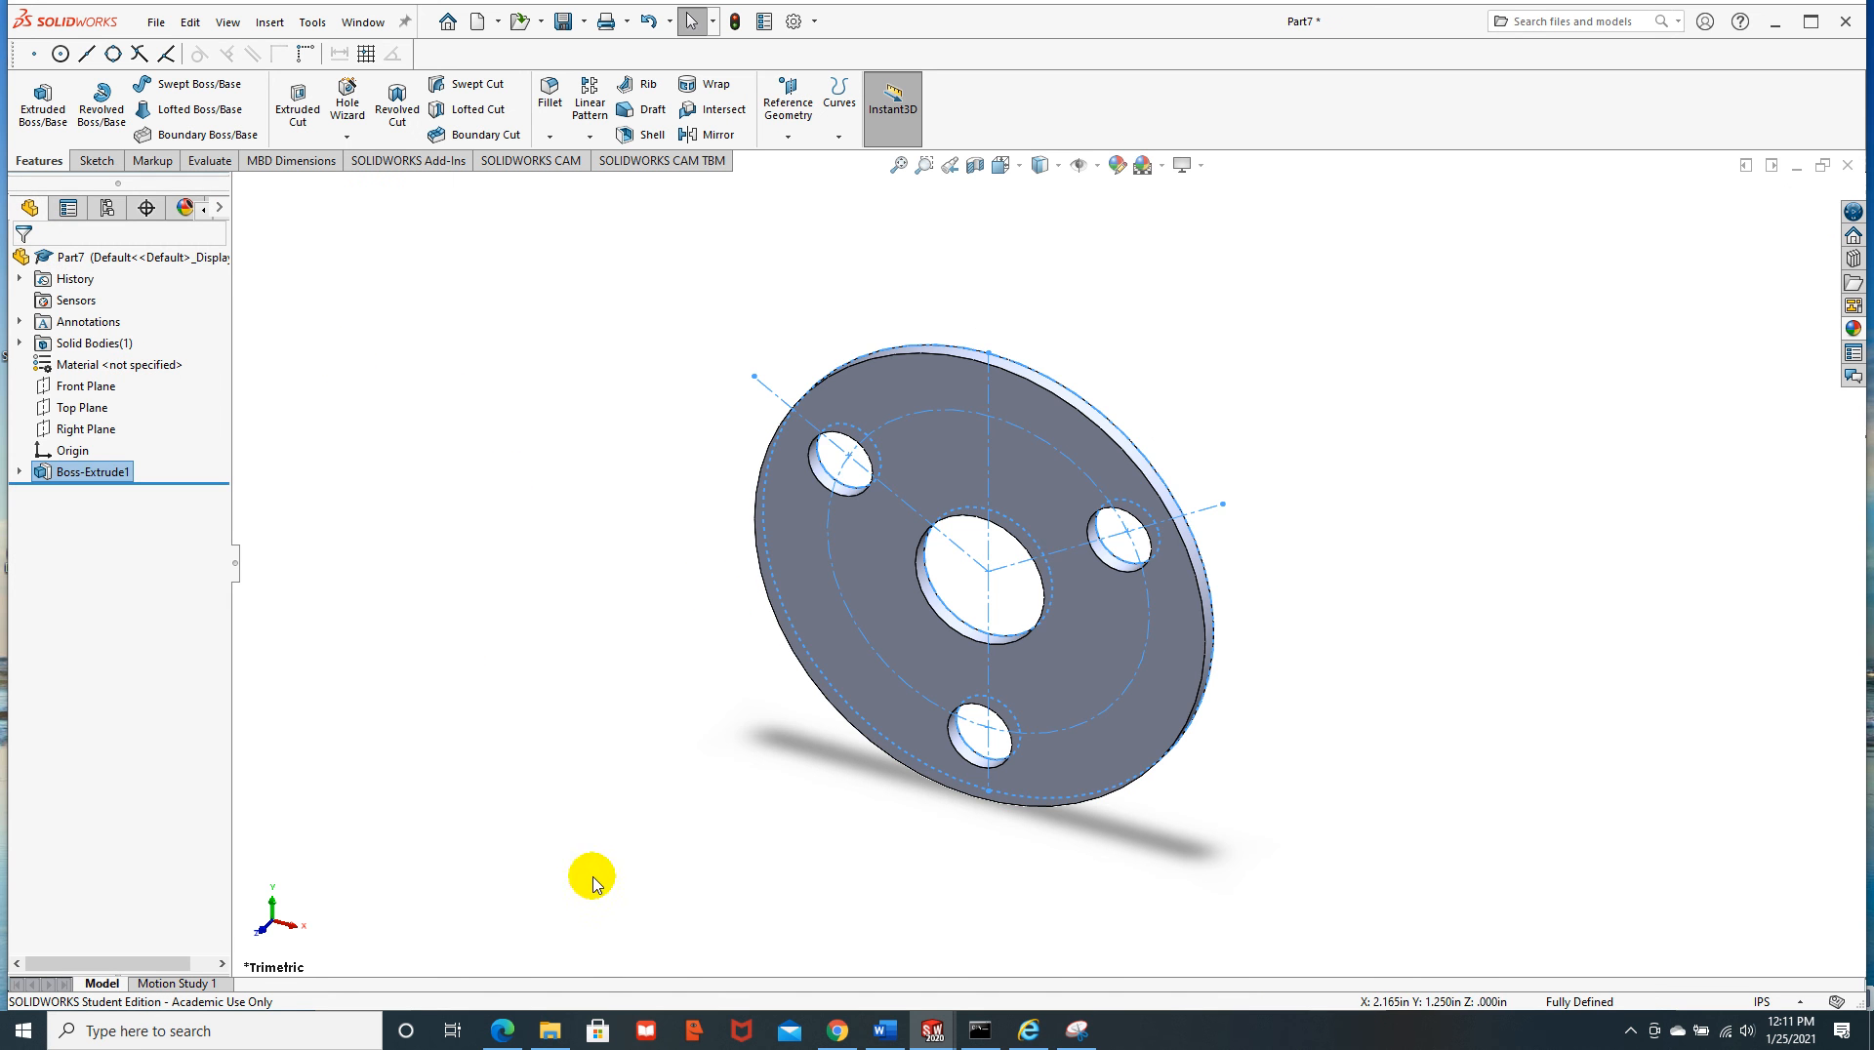
Check the Circular Spacer drawing in the browser PDF, return to SOLIDWORKS and start a sketch on the plate's front face
click(502, 1033)
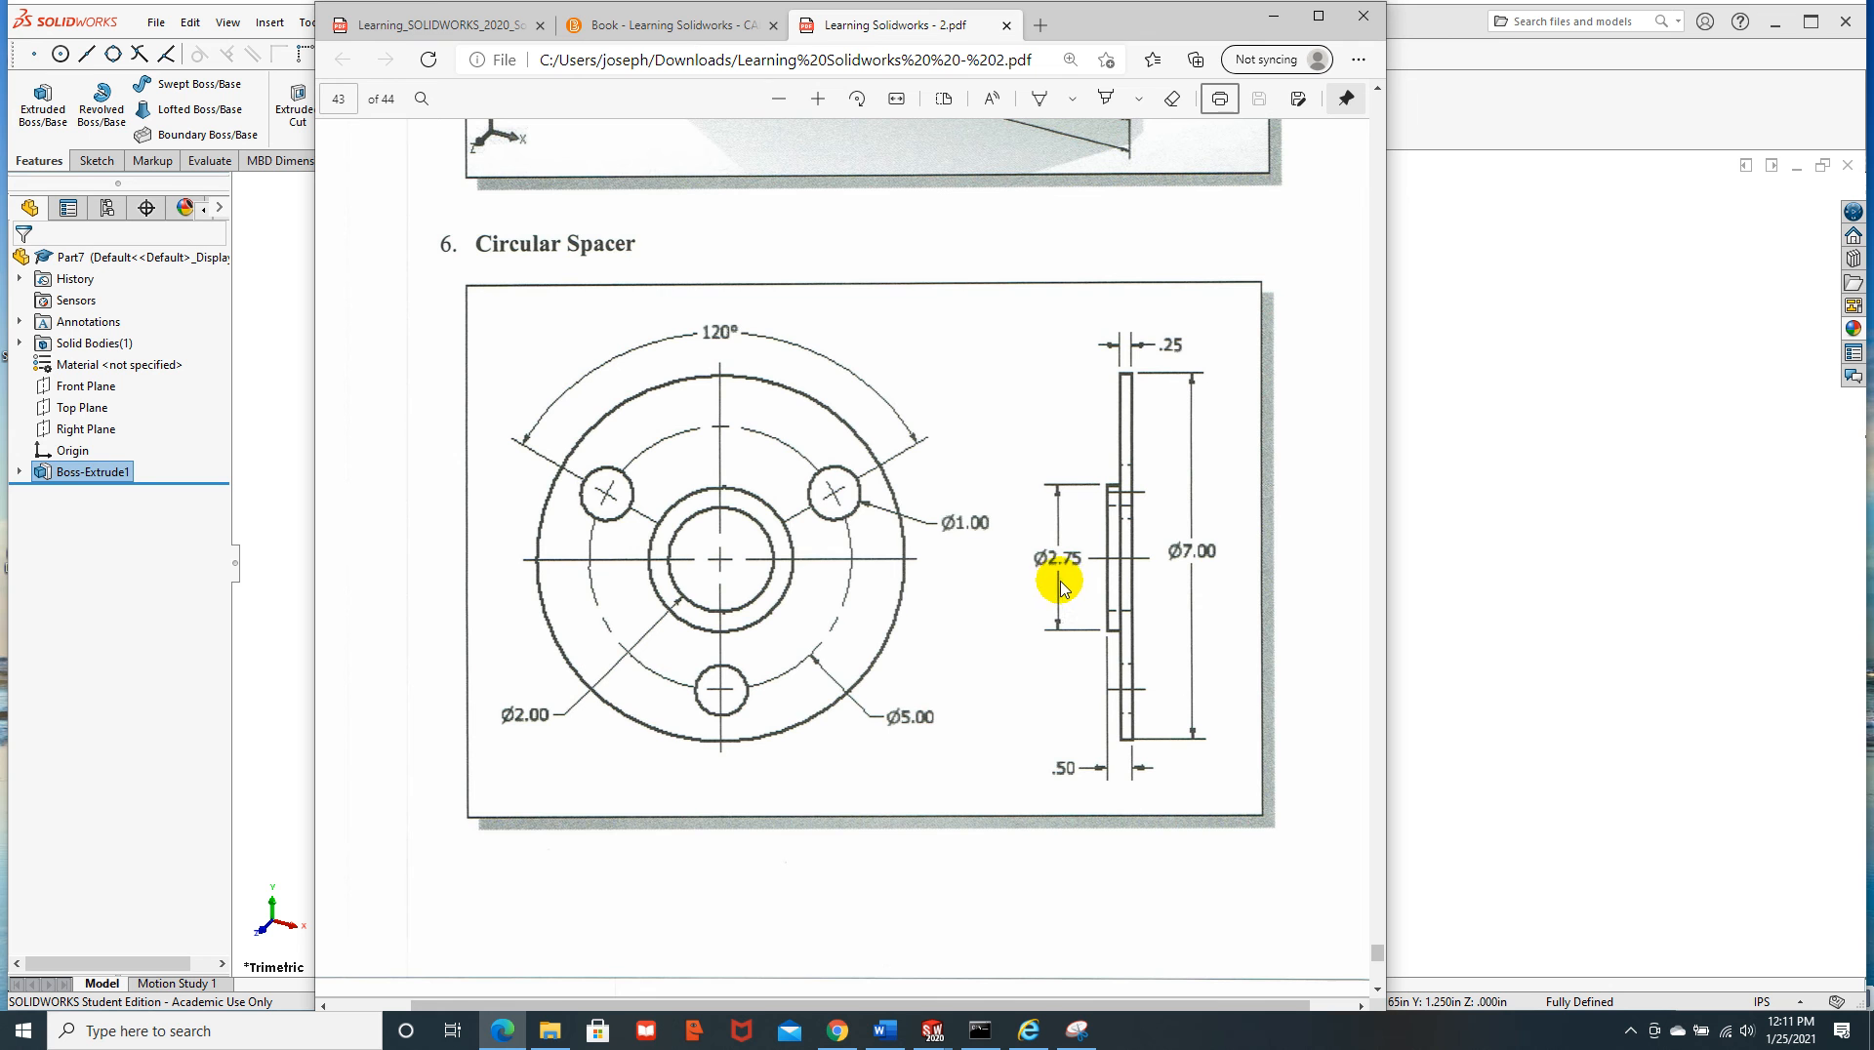
click(1519, 619)
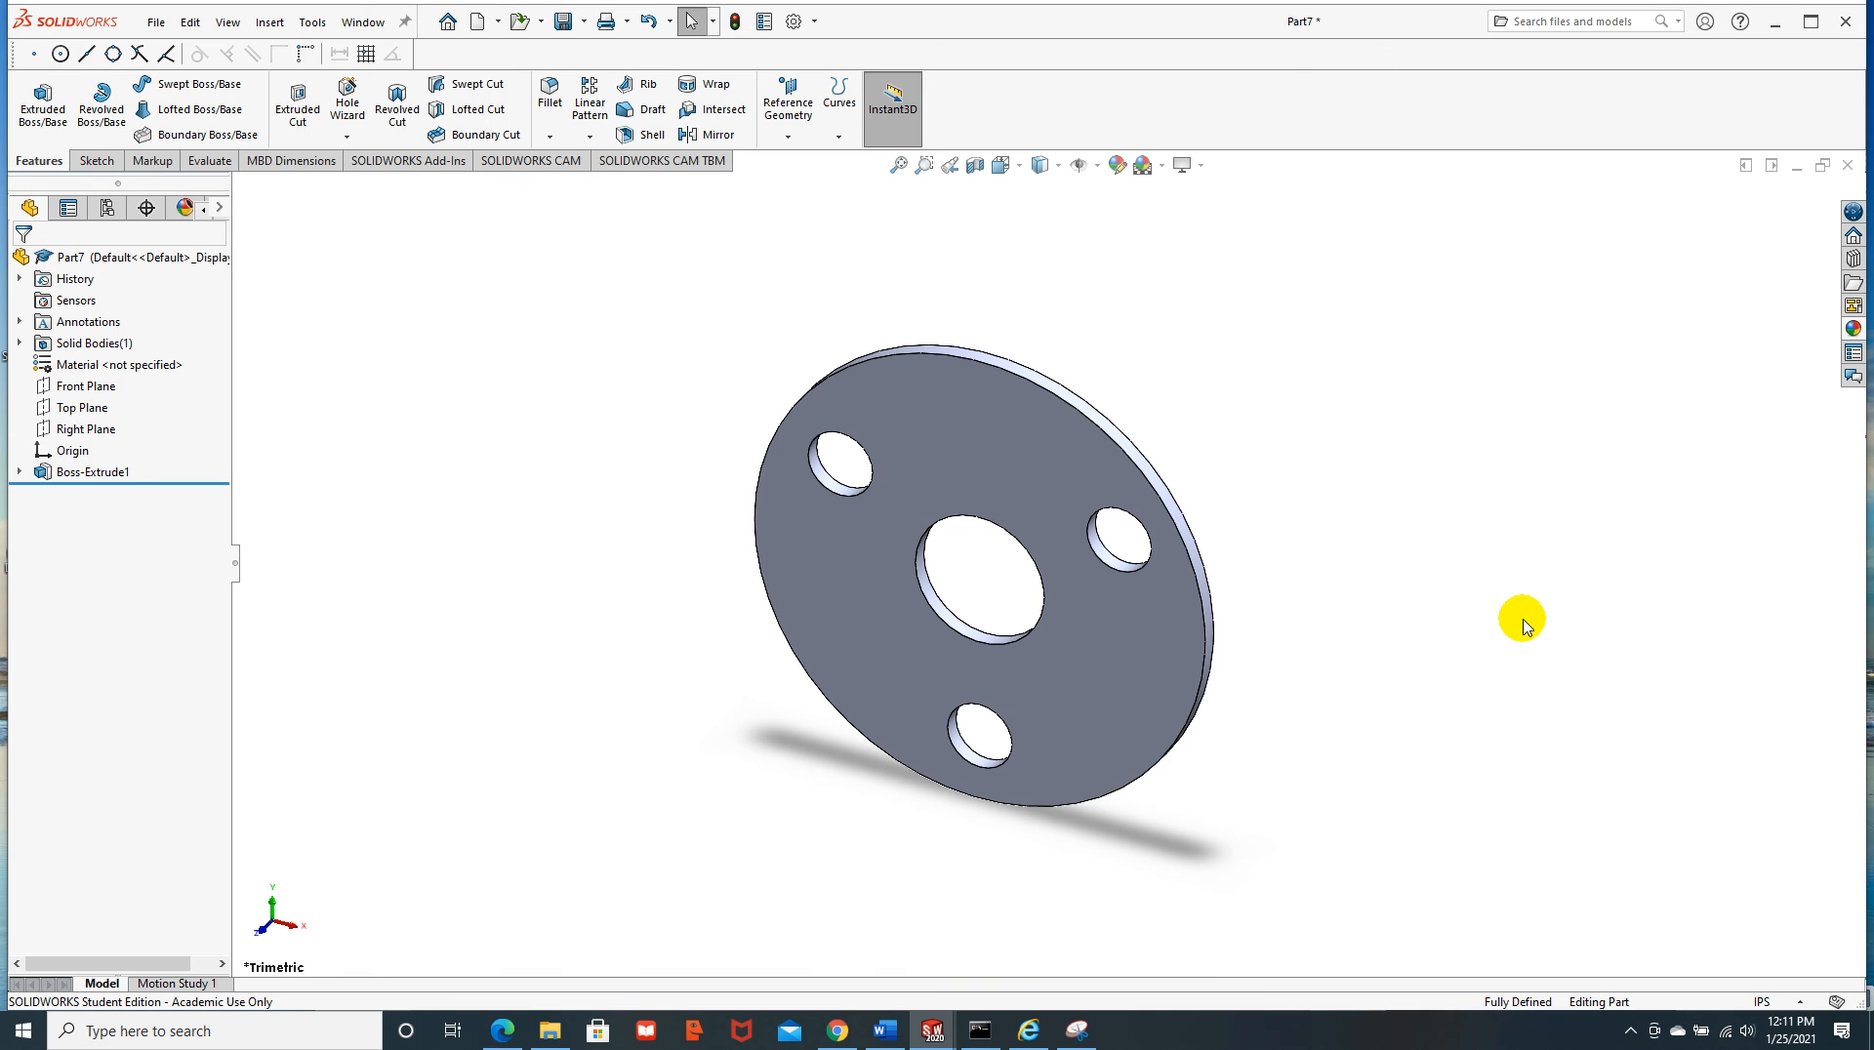
click(937, 472)
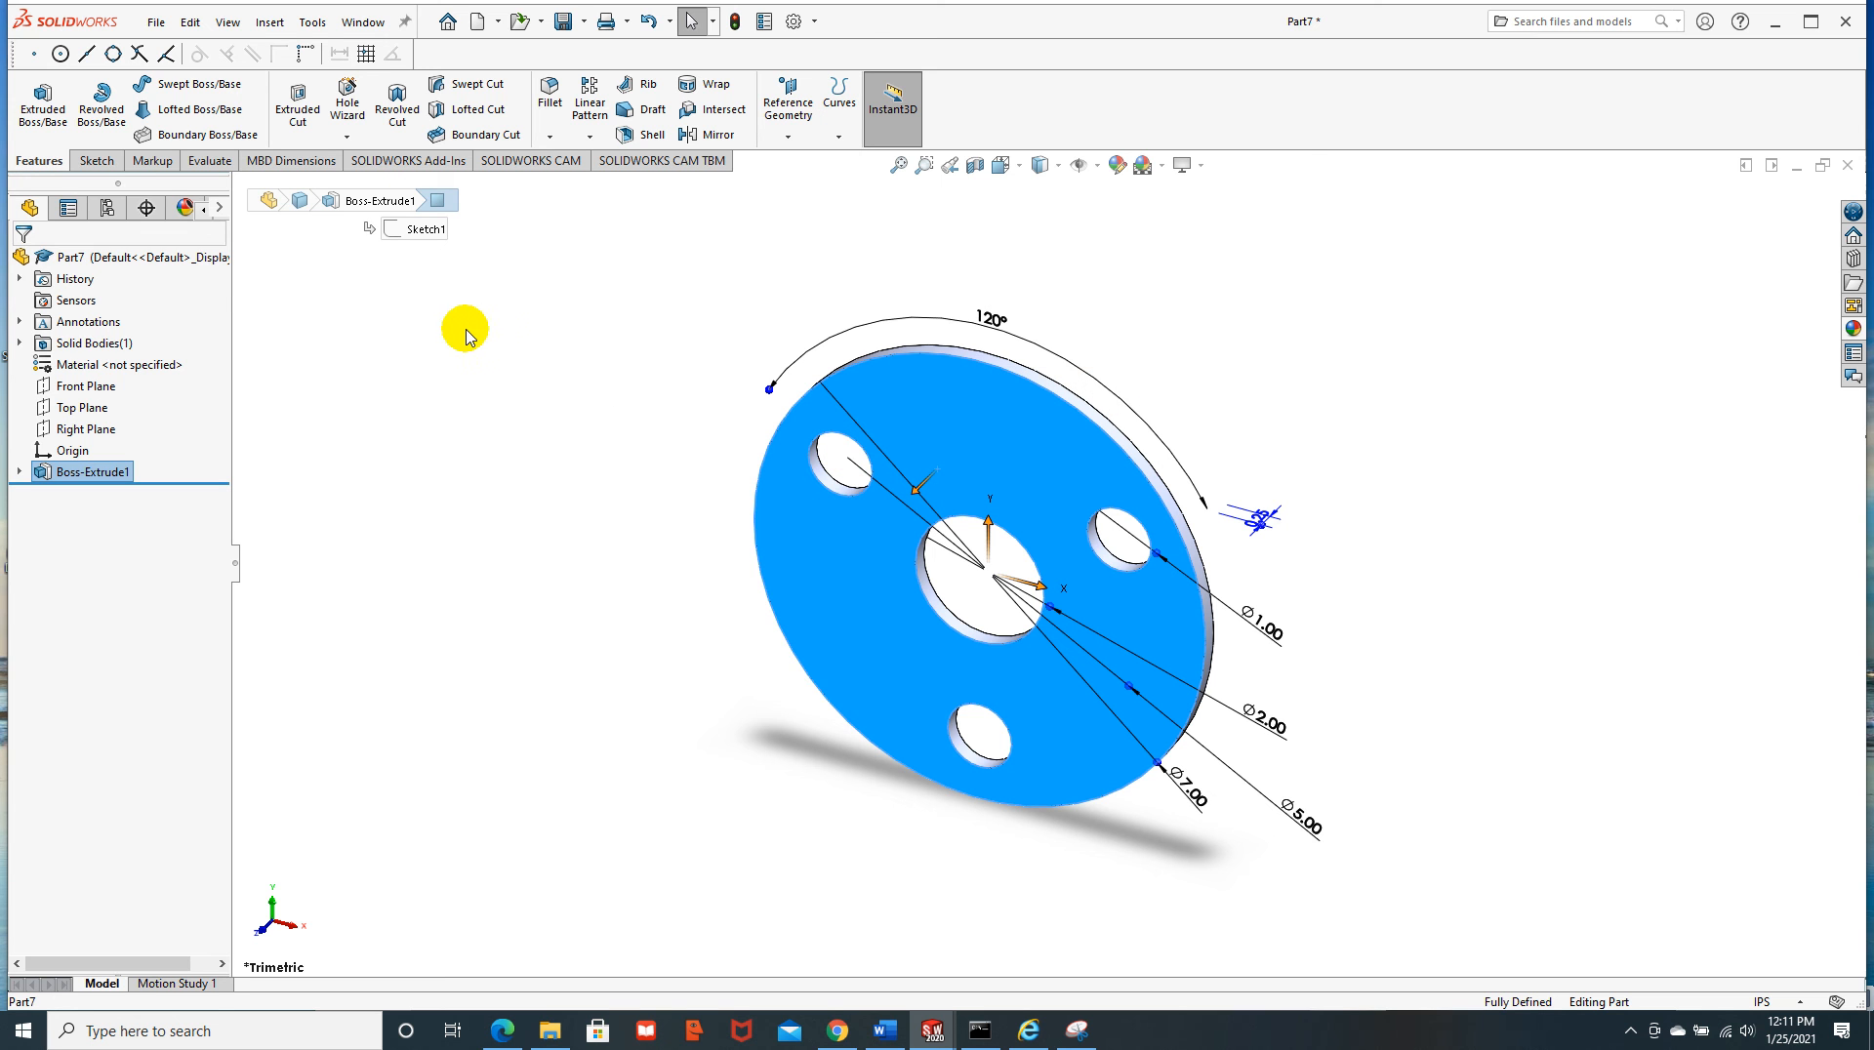
click(97, 162)
click(34, 98)
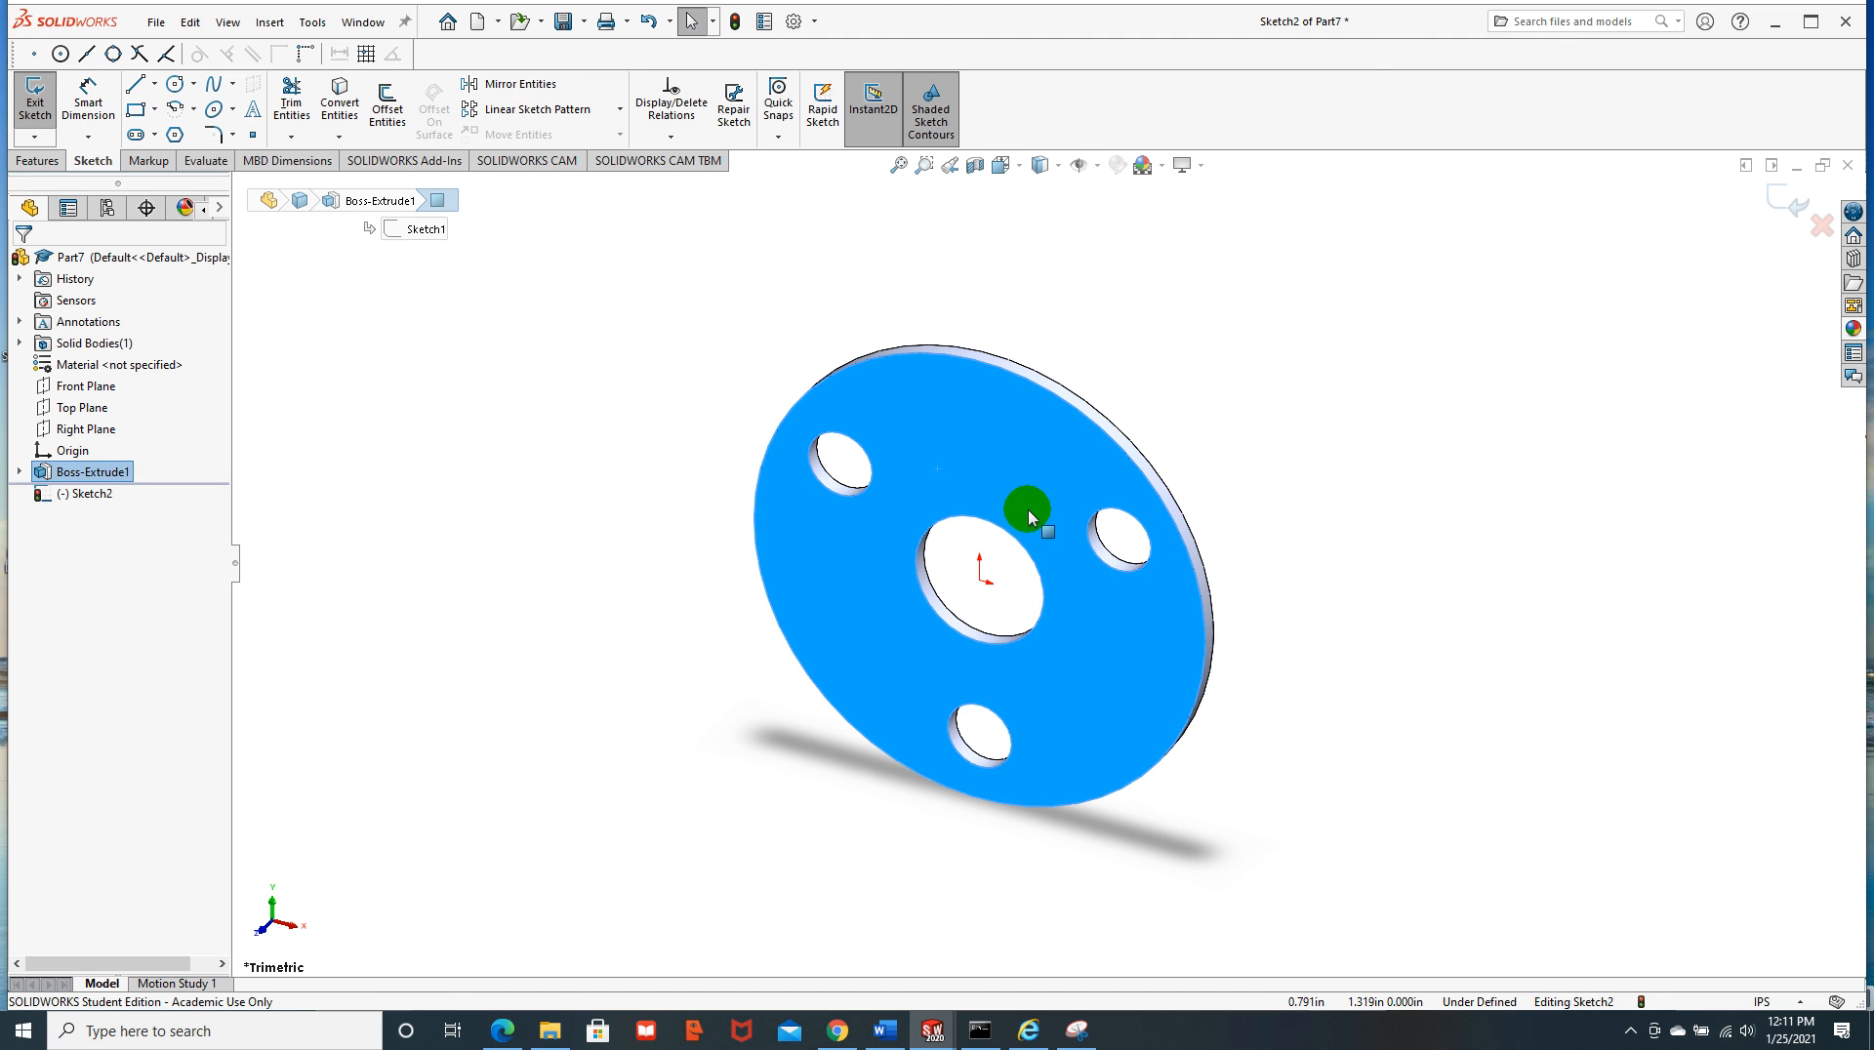
Sketch a circle centered on the origin around the center hole, with a radius of about 1.36 in
click(174, 85)
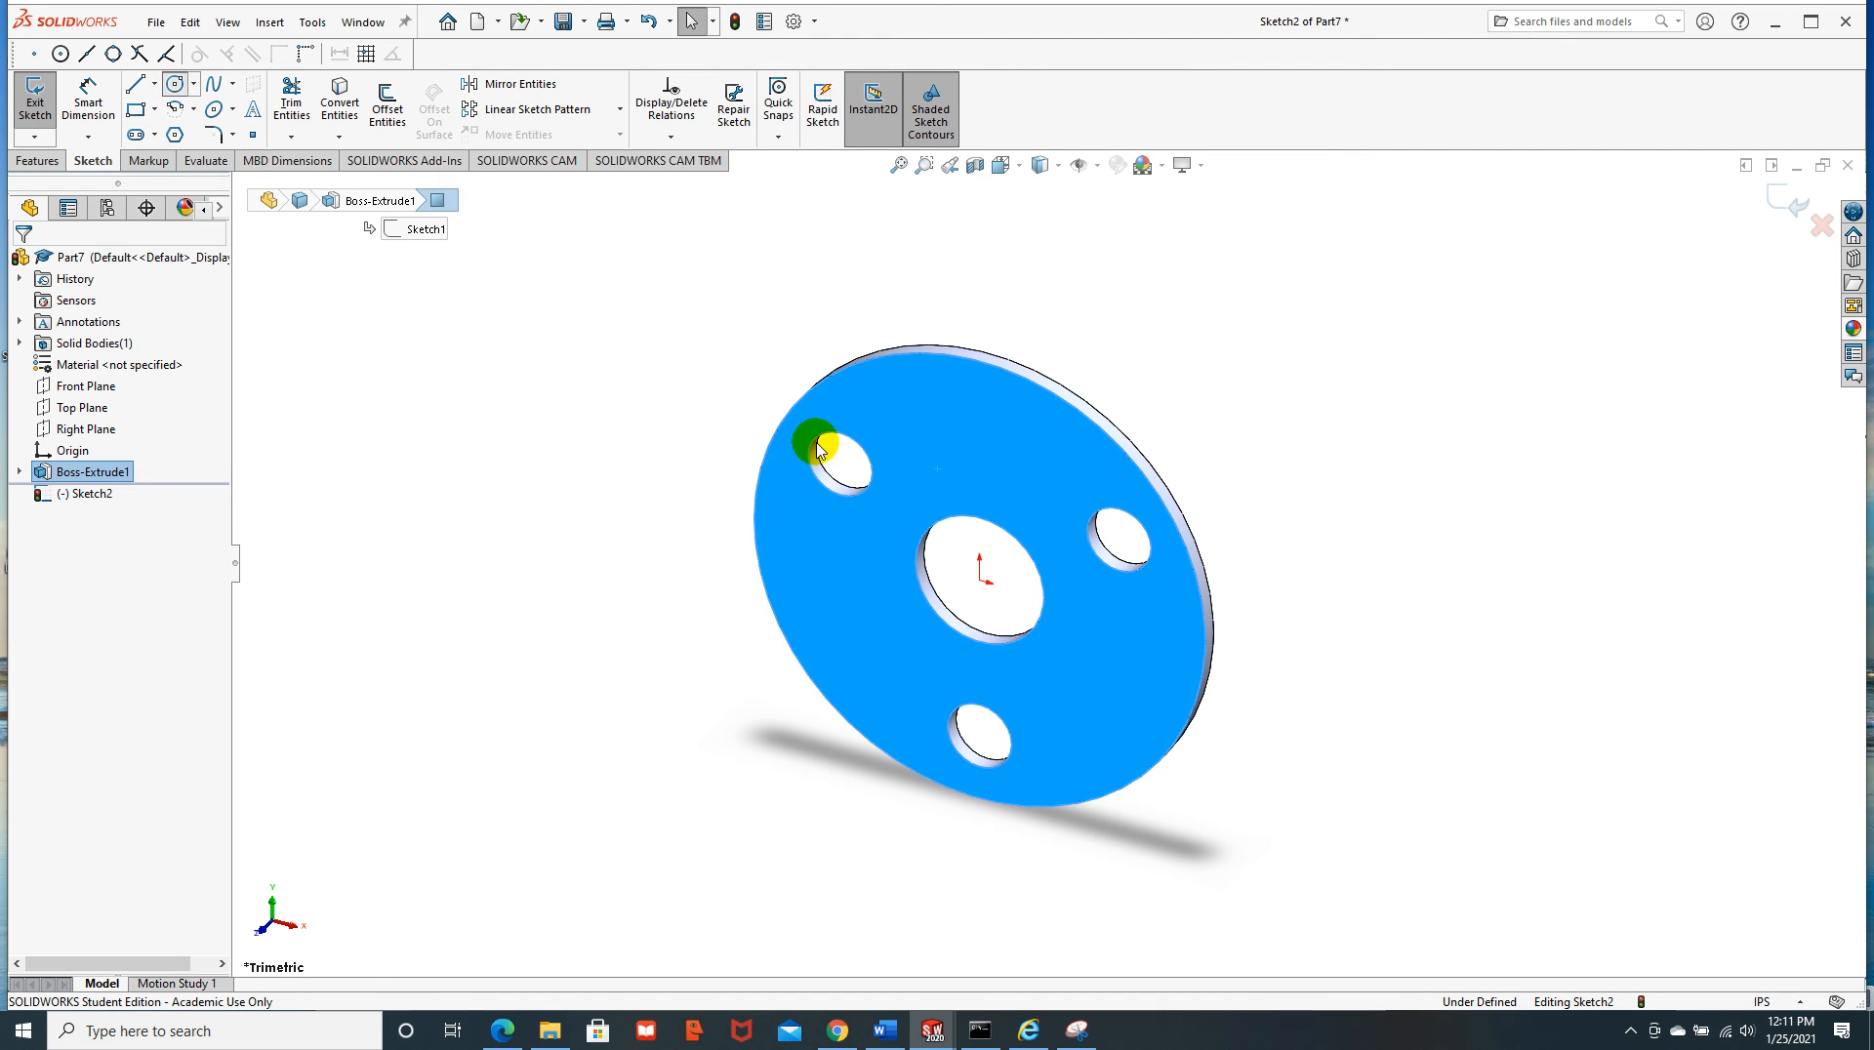
click(980, 579)
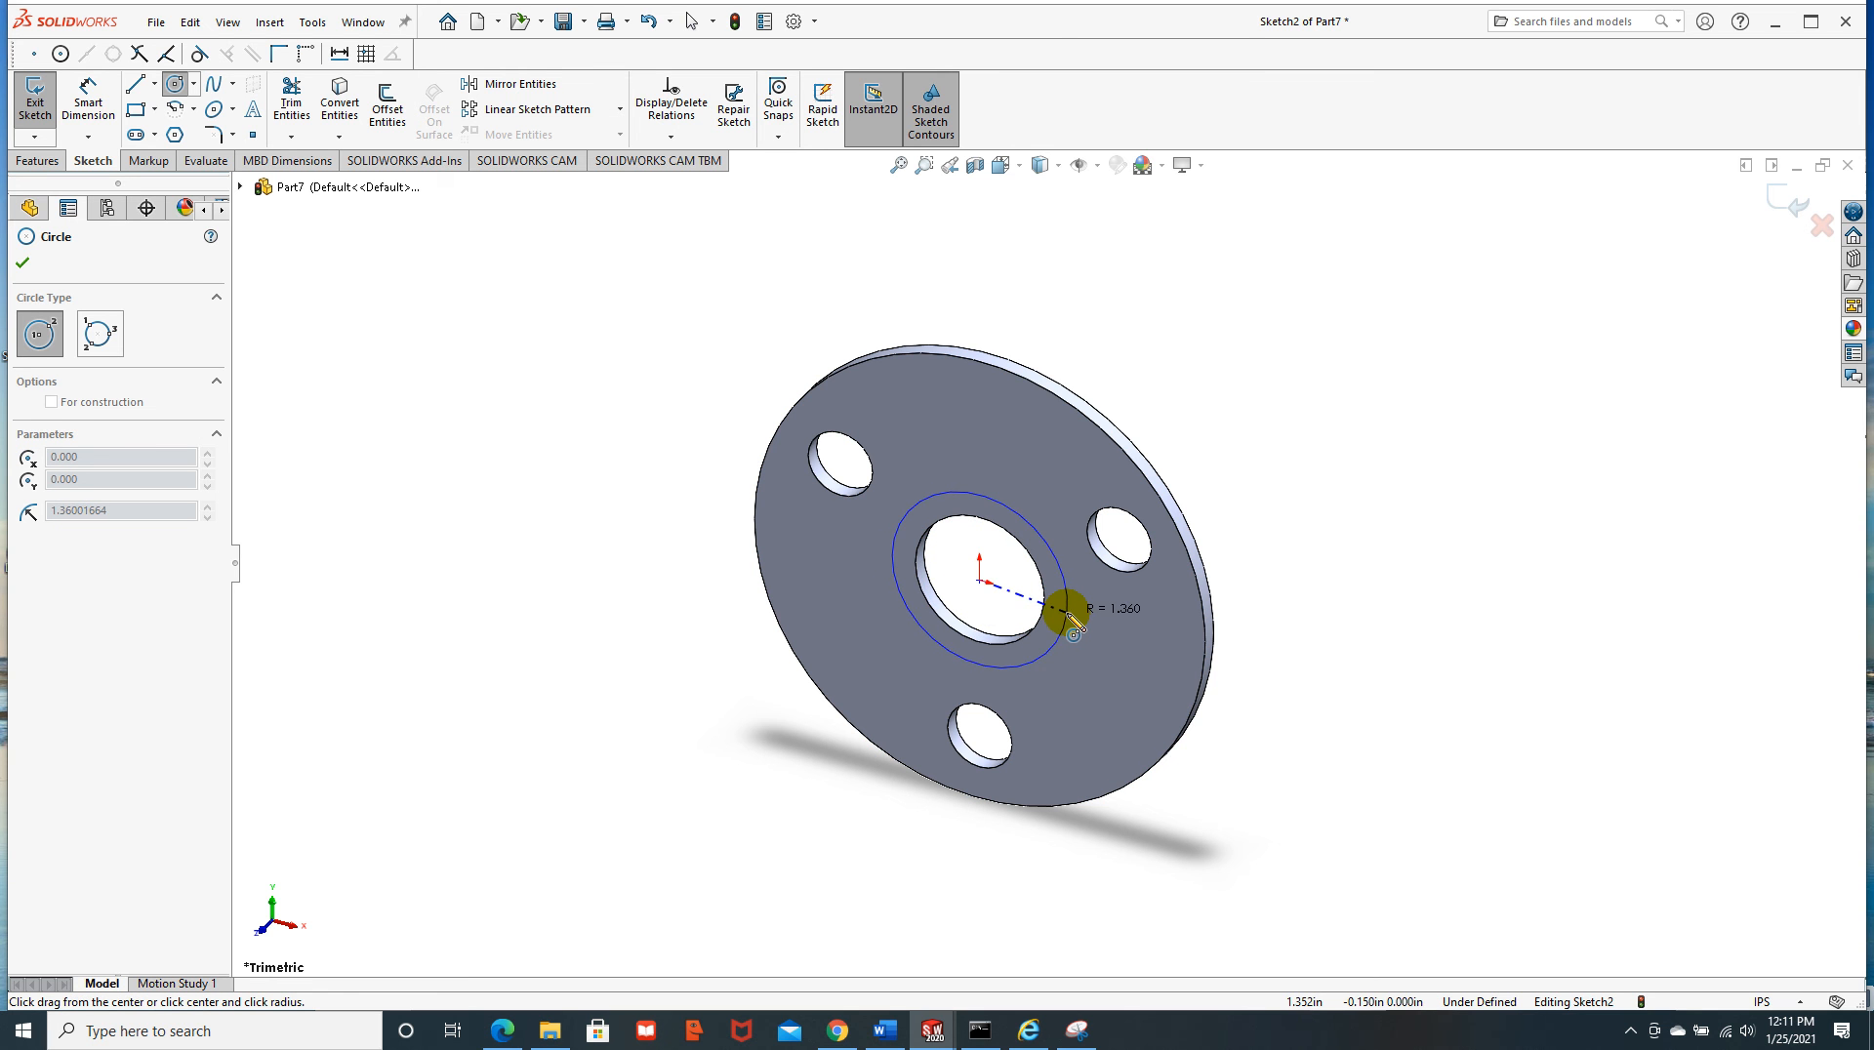
click(1068, 614)
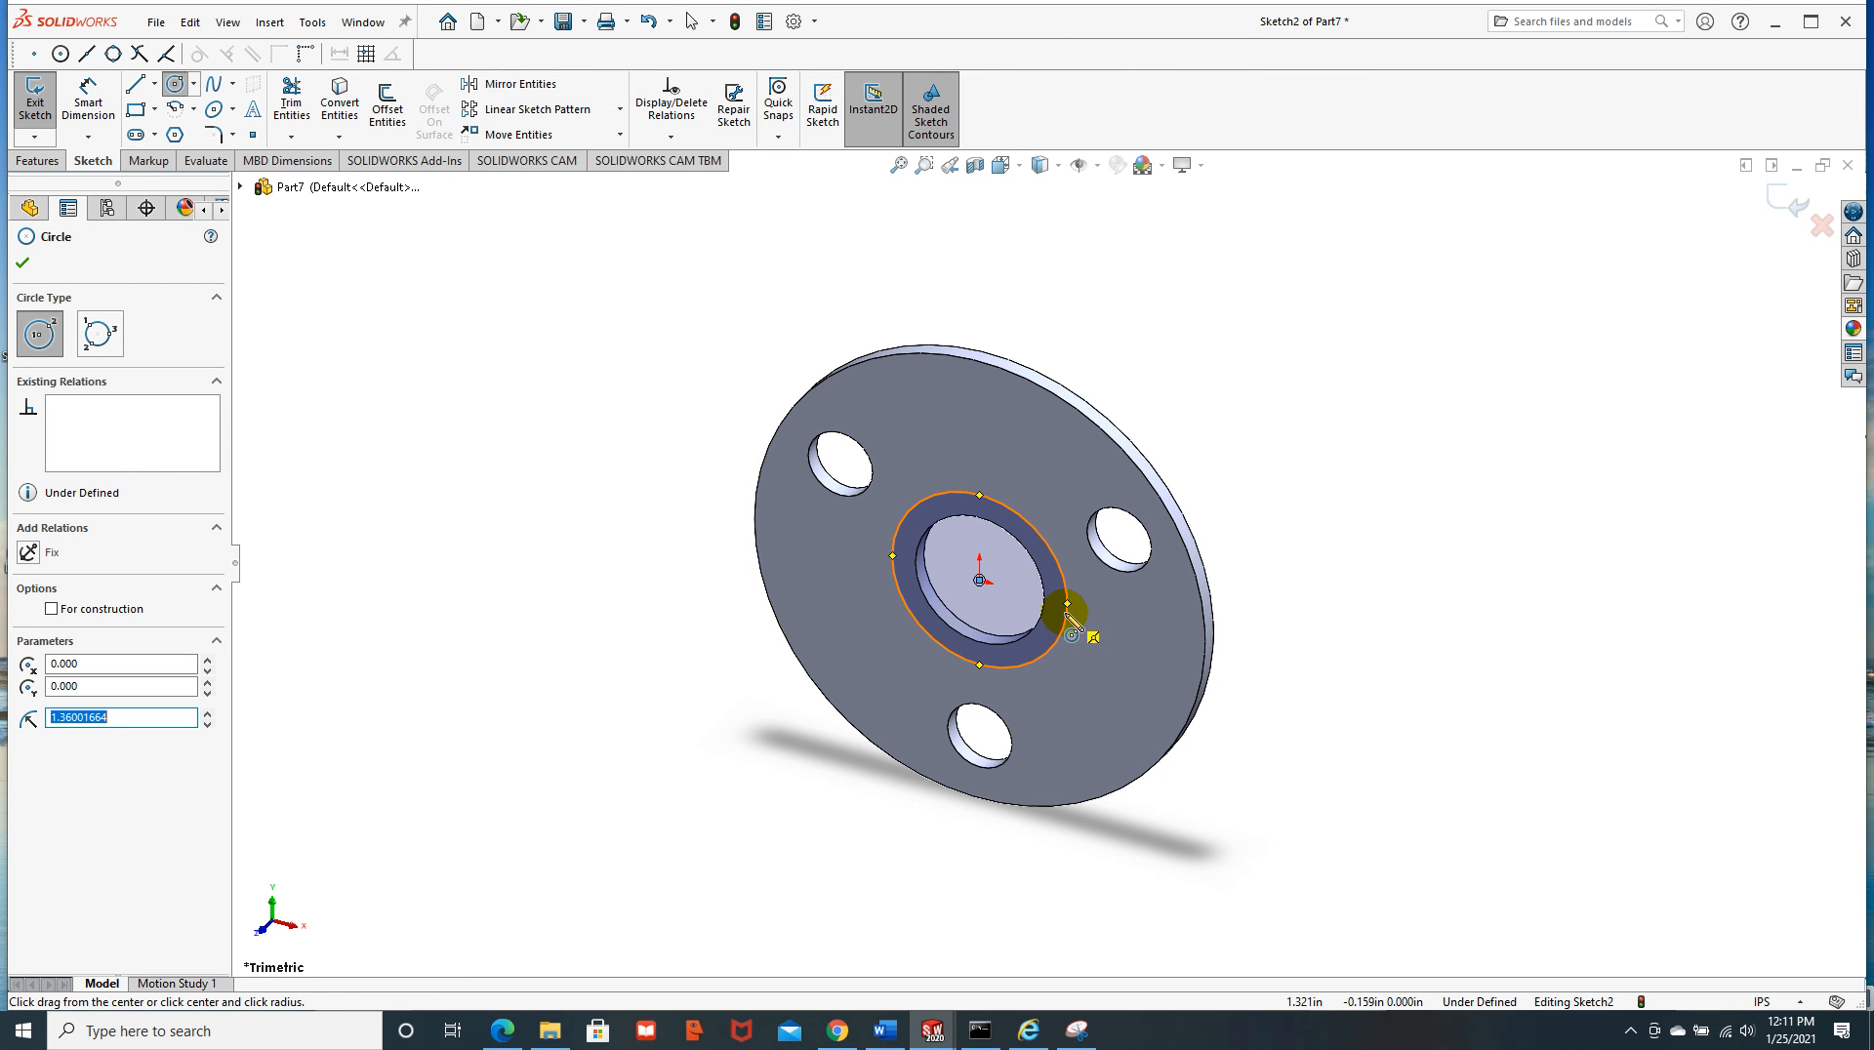
Dimension the sketched circle around the center hole with a diameter of 2.75 in
click(88, 98)
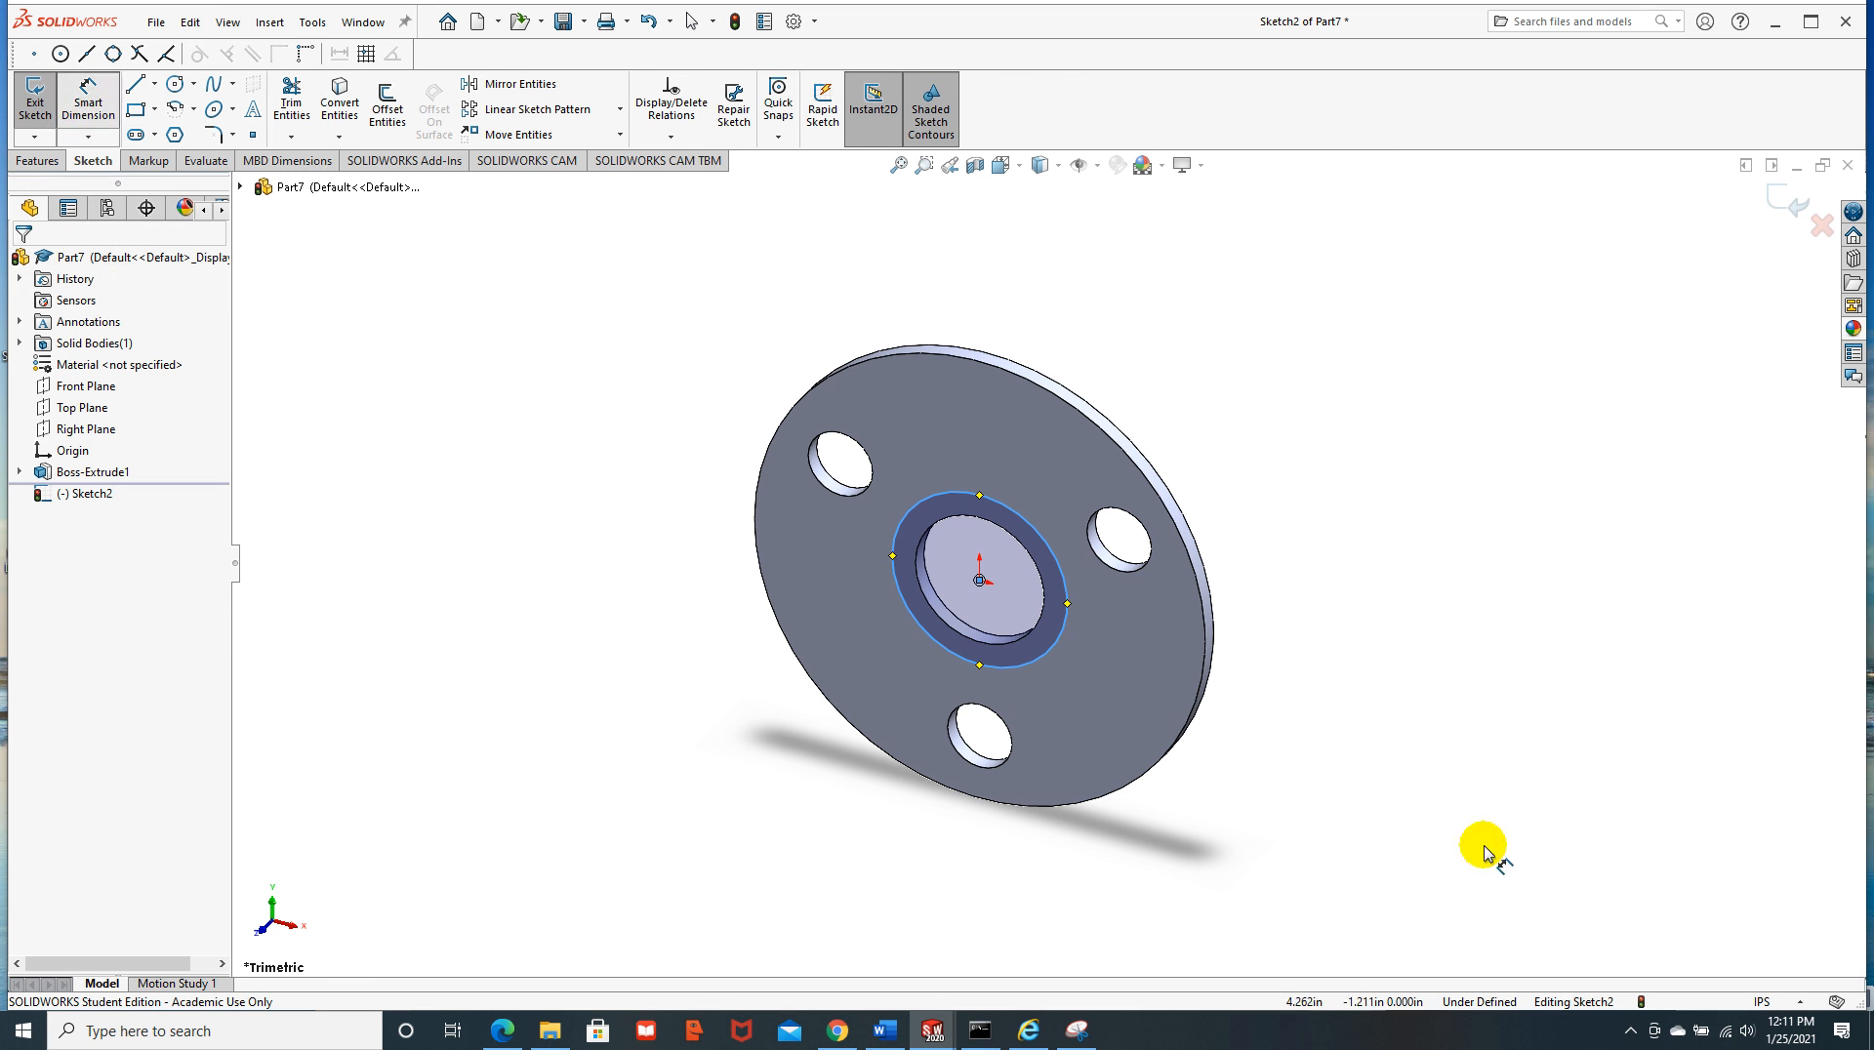
click(1067, 646)
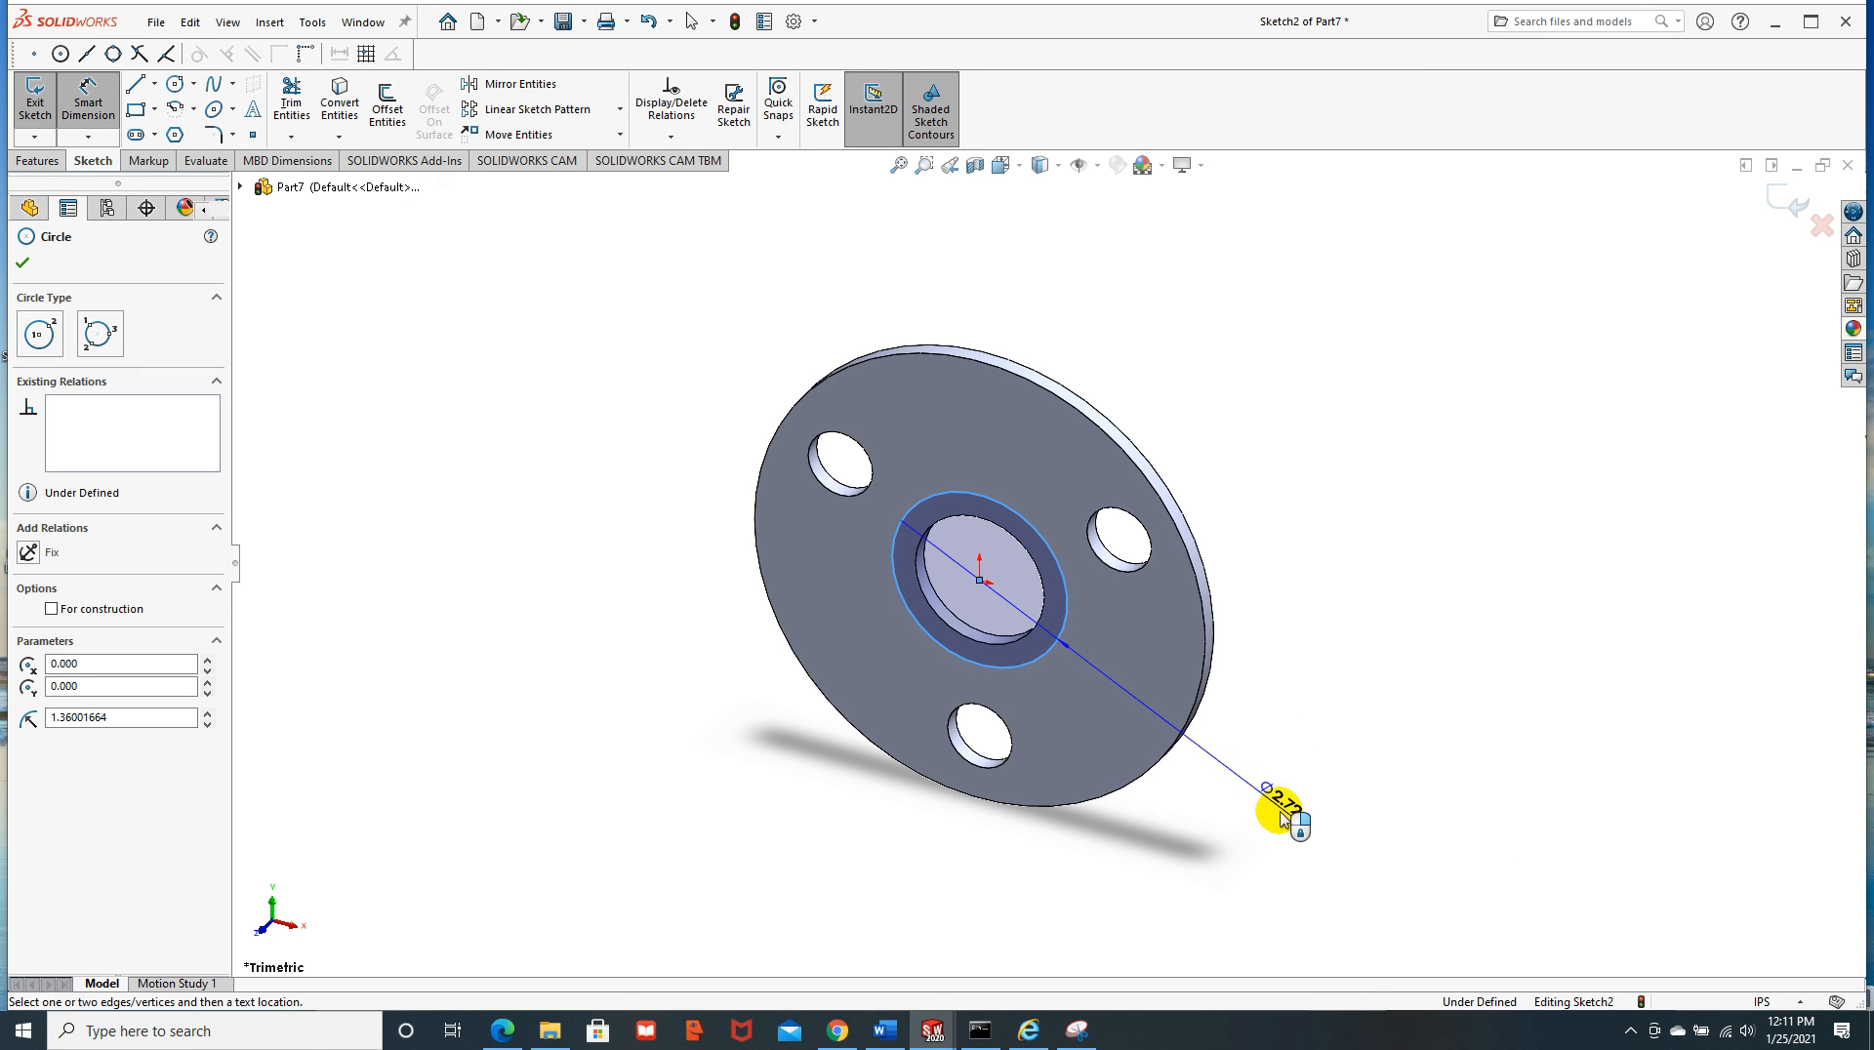
click(1273, 815)
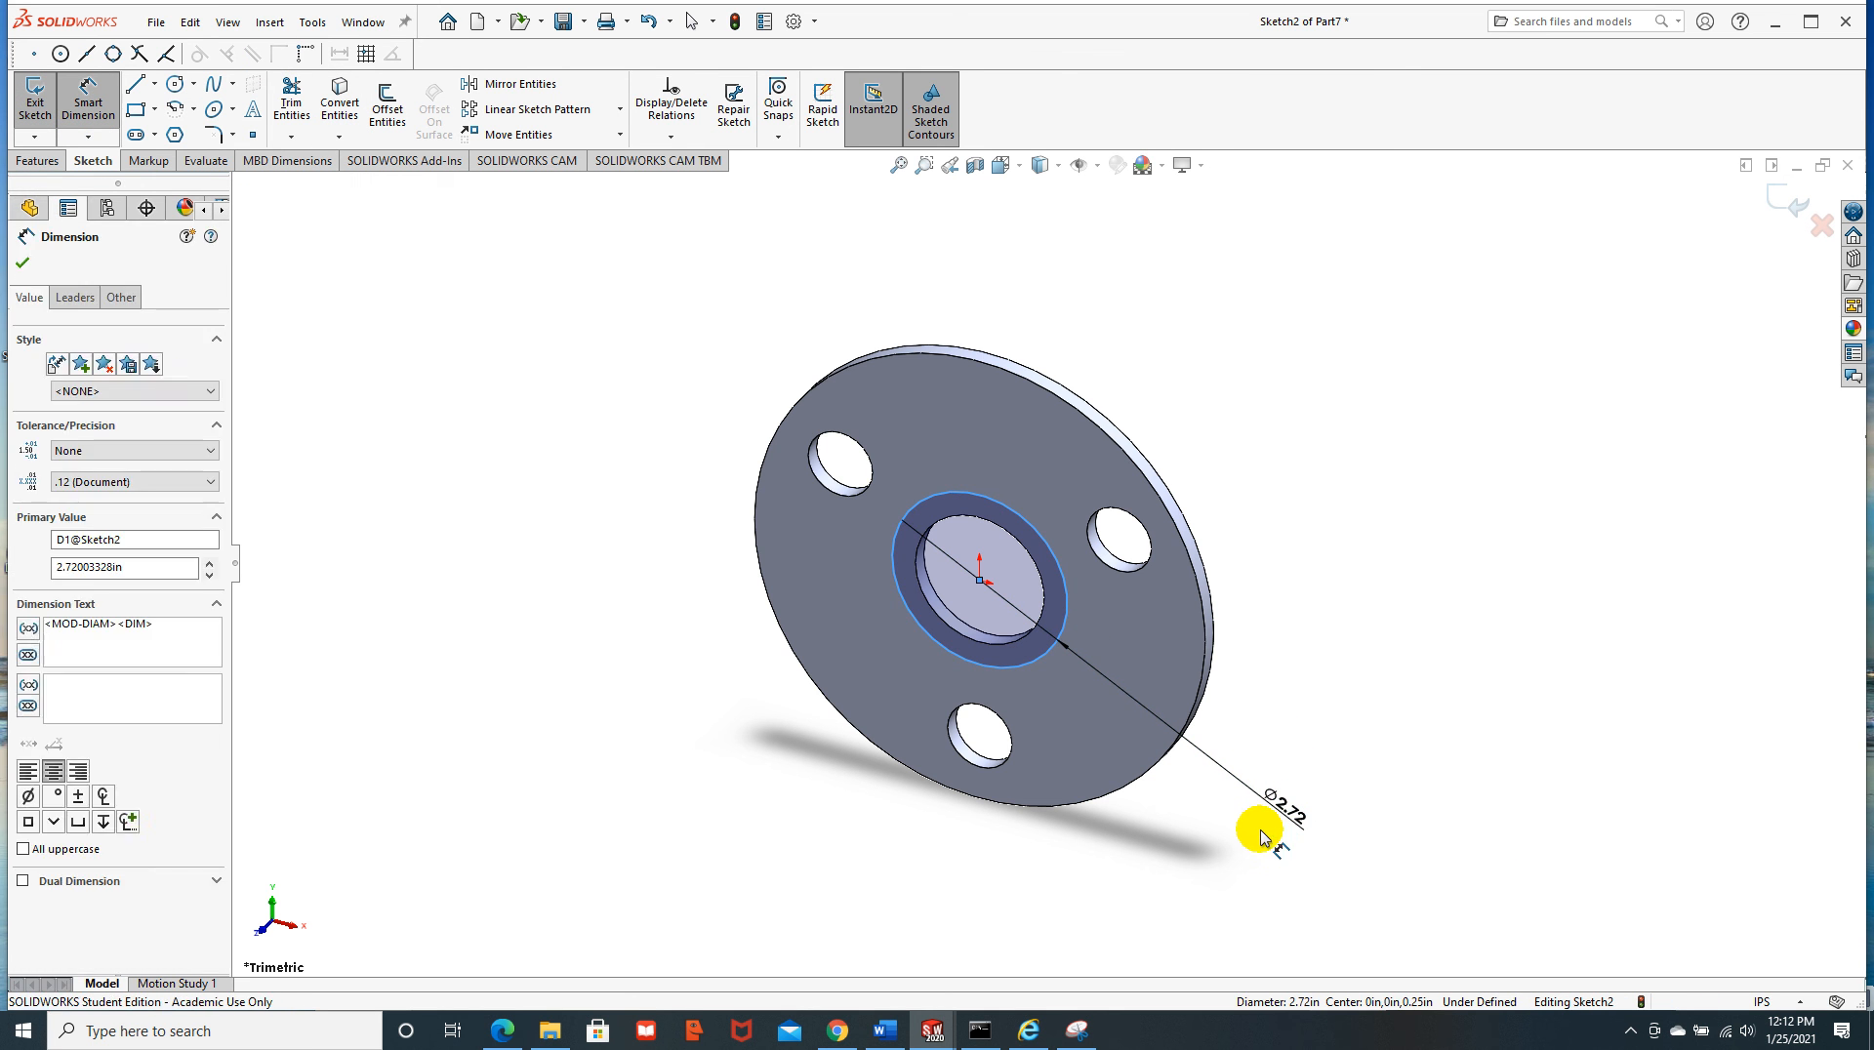
text(2.)
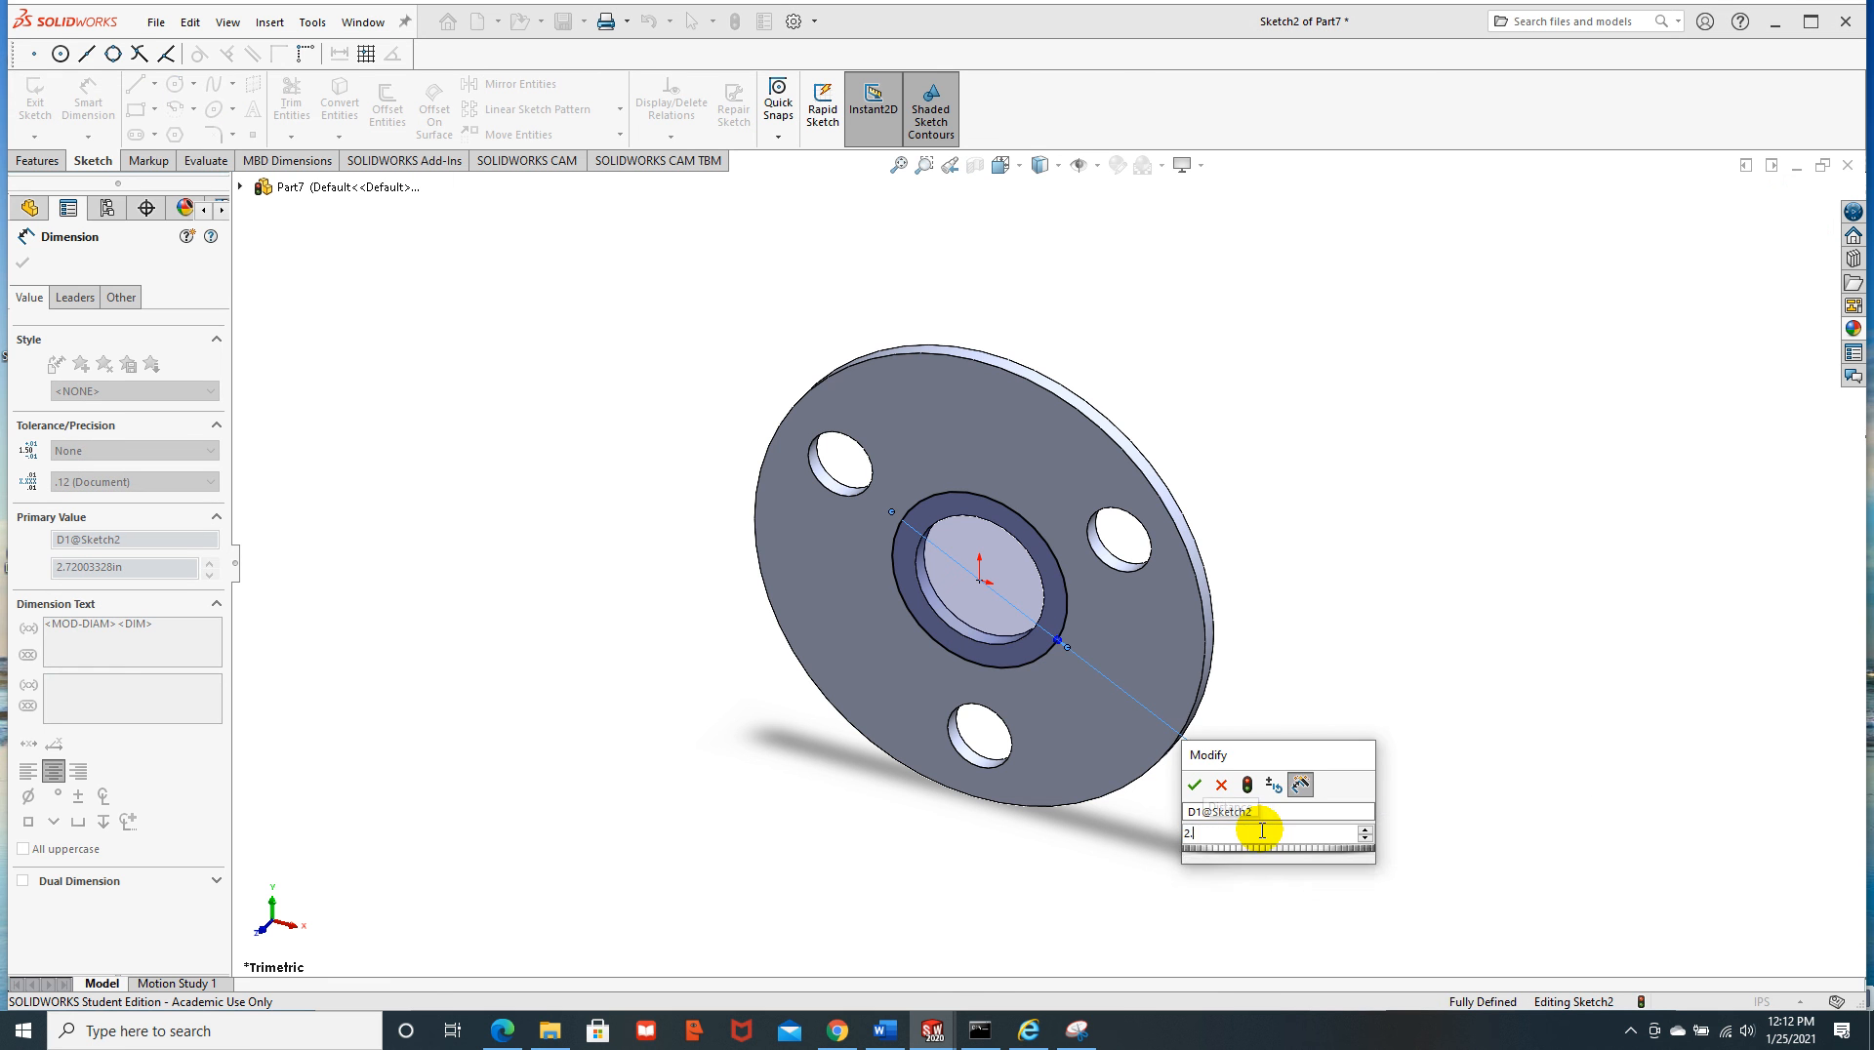
text(75)
key(Return)
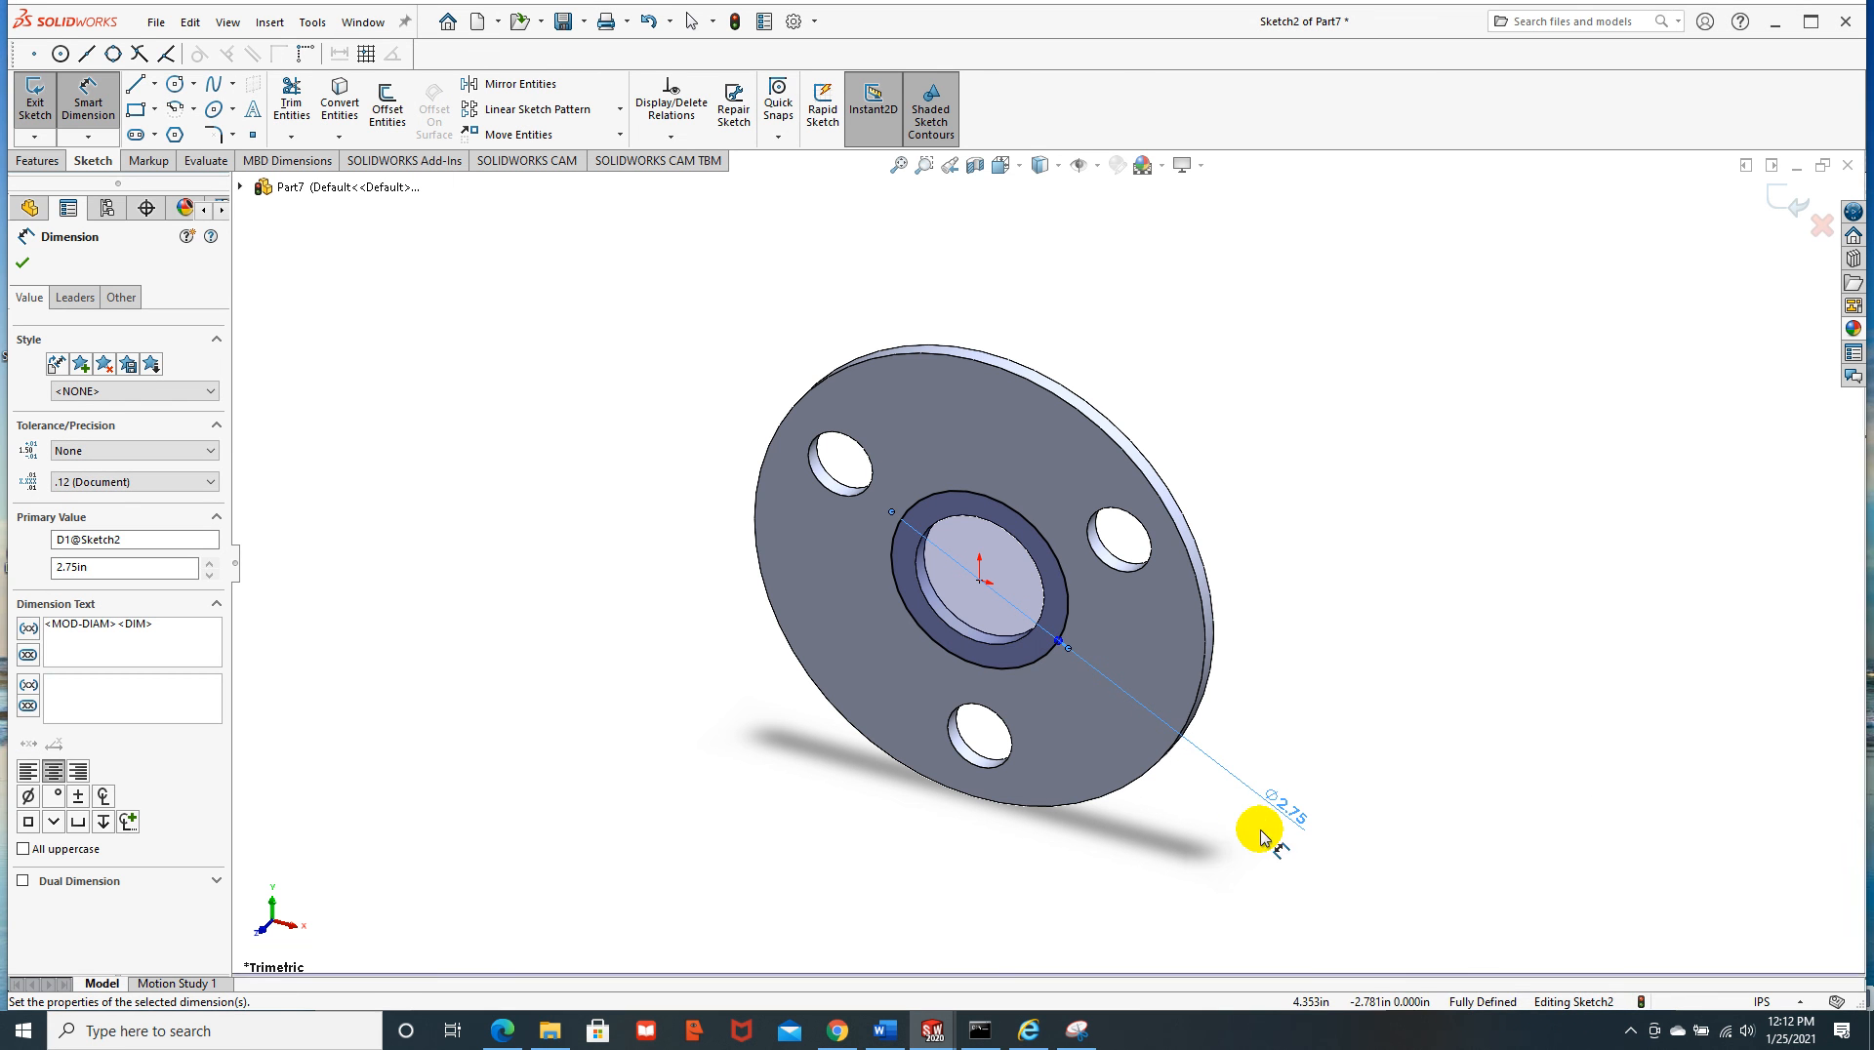
click(24, 264)
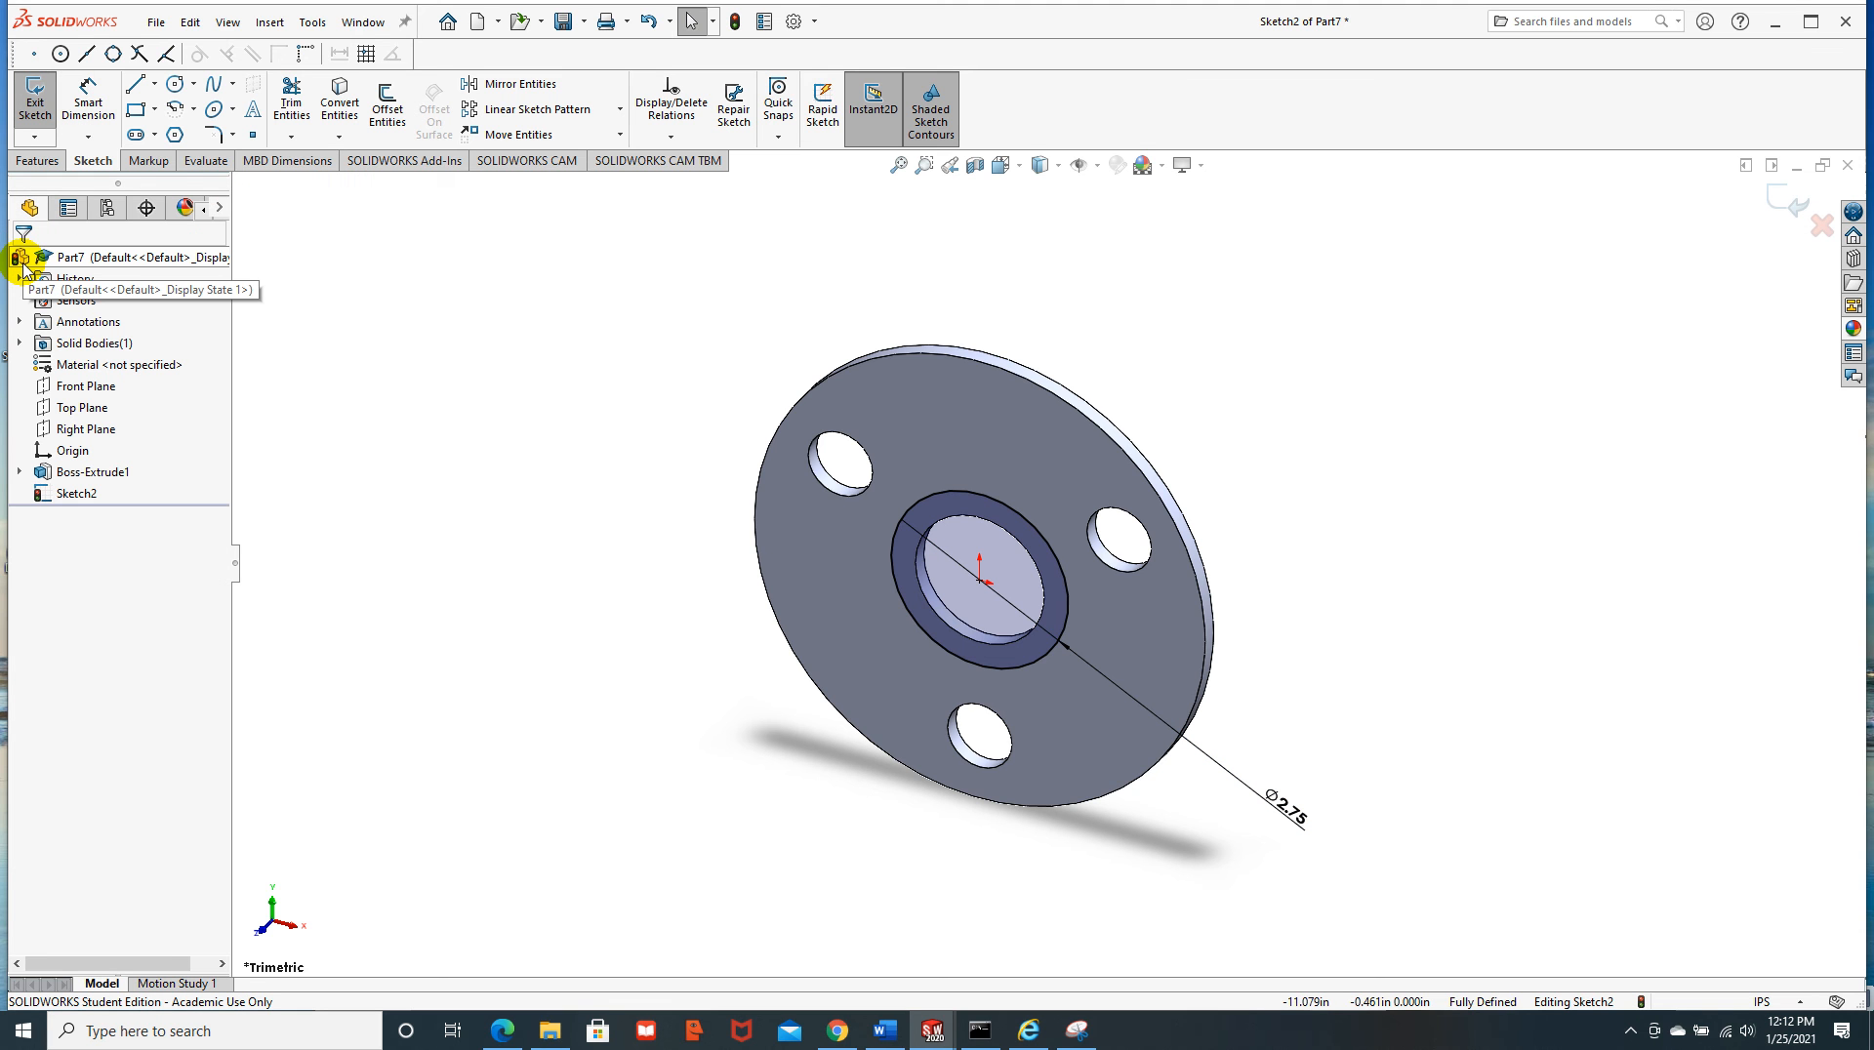
Sketch a second circle centered on the origin inside the 2.75 in circle, with a radius of about 1.13 in
click(175, 88)
click(979, 580)
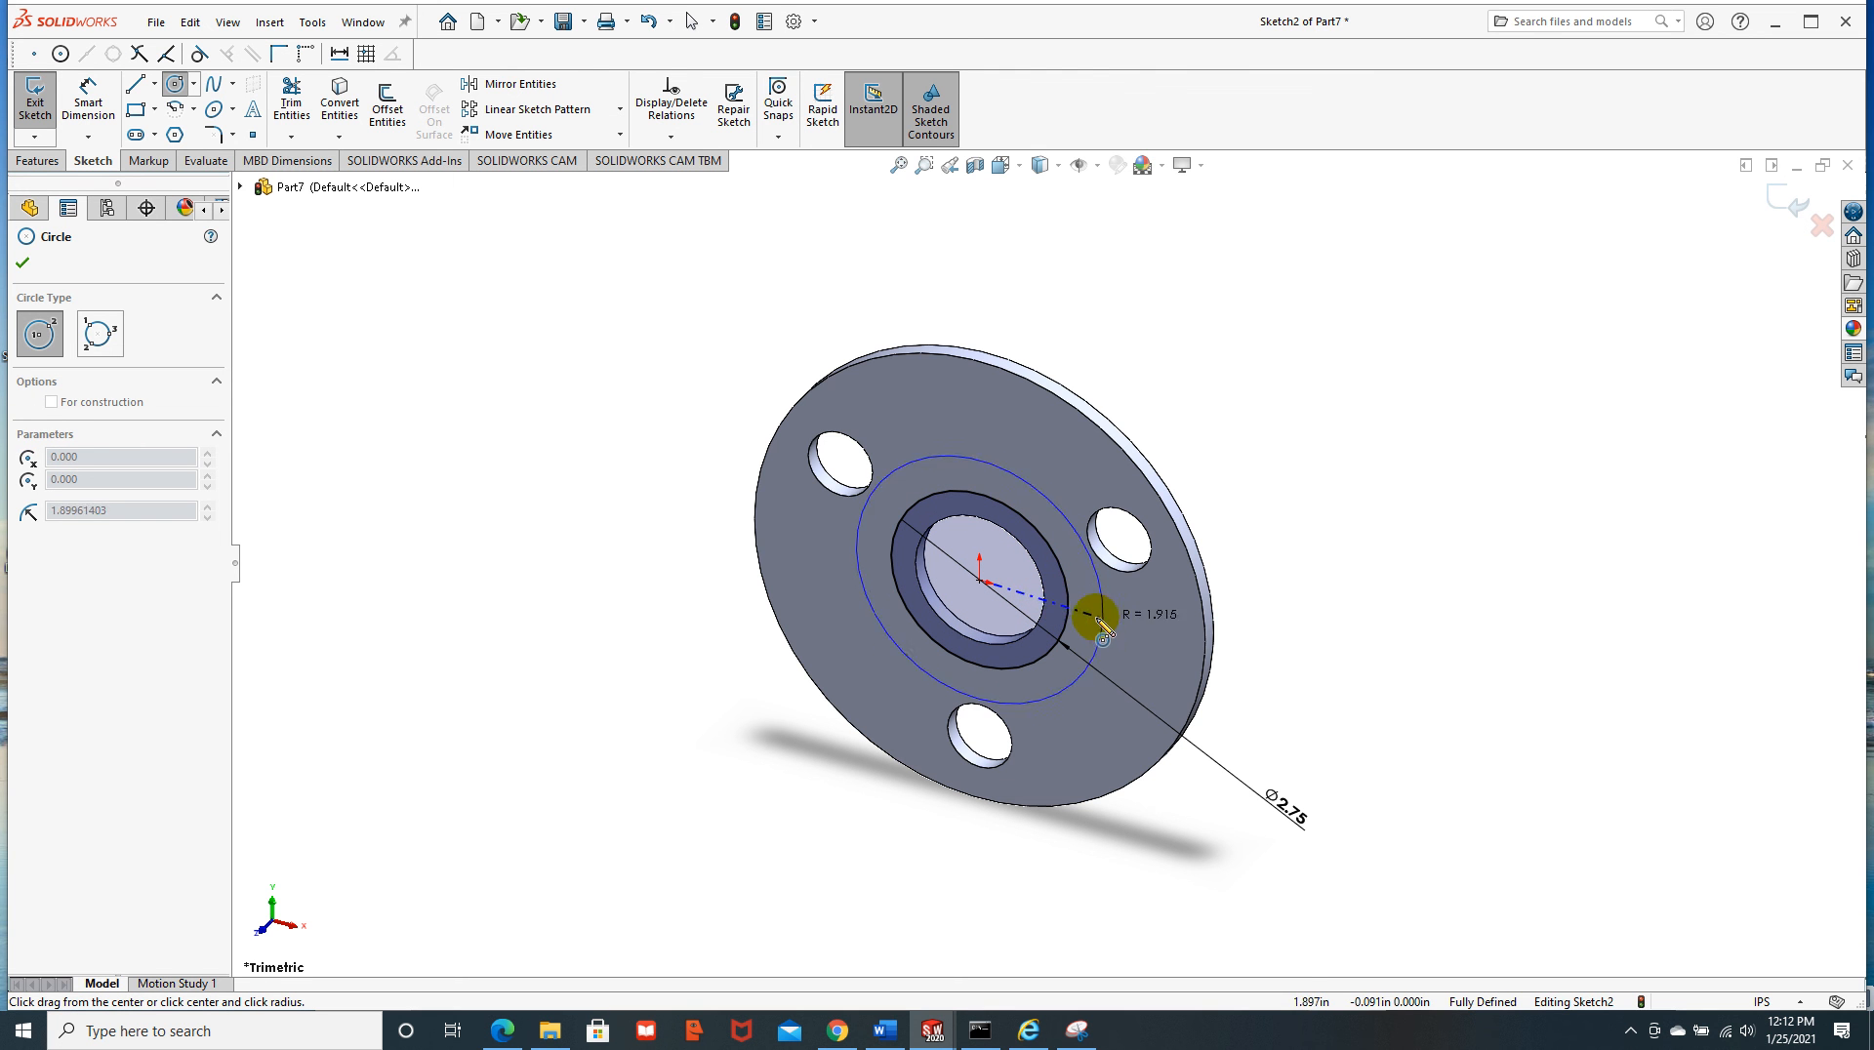
click(1056, 611)
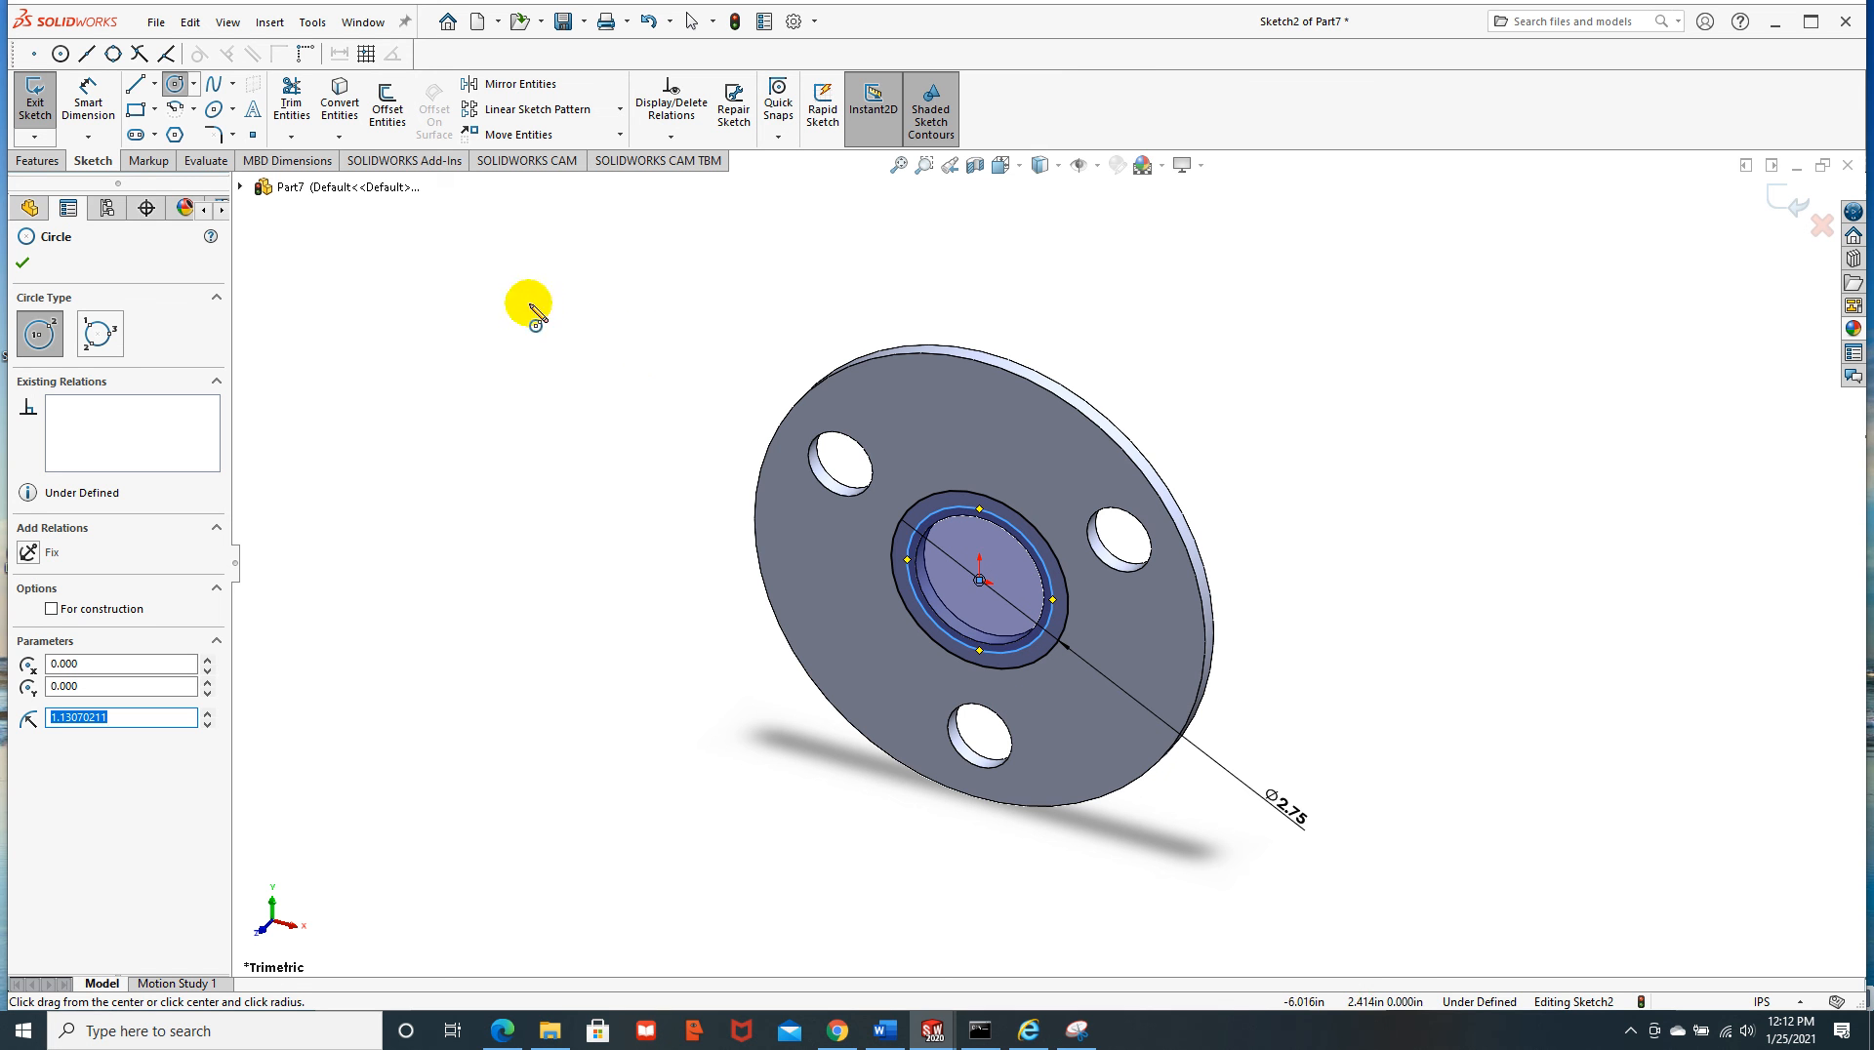
Dimension the inner circle of the hub sketch with a diameter of 2 in
click(88, 107)
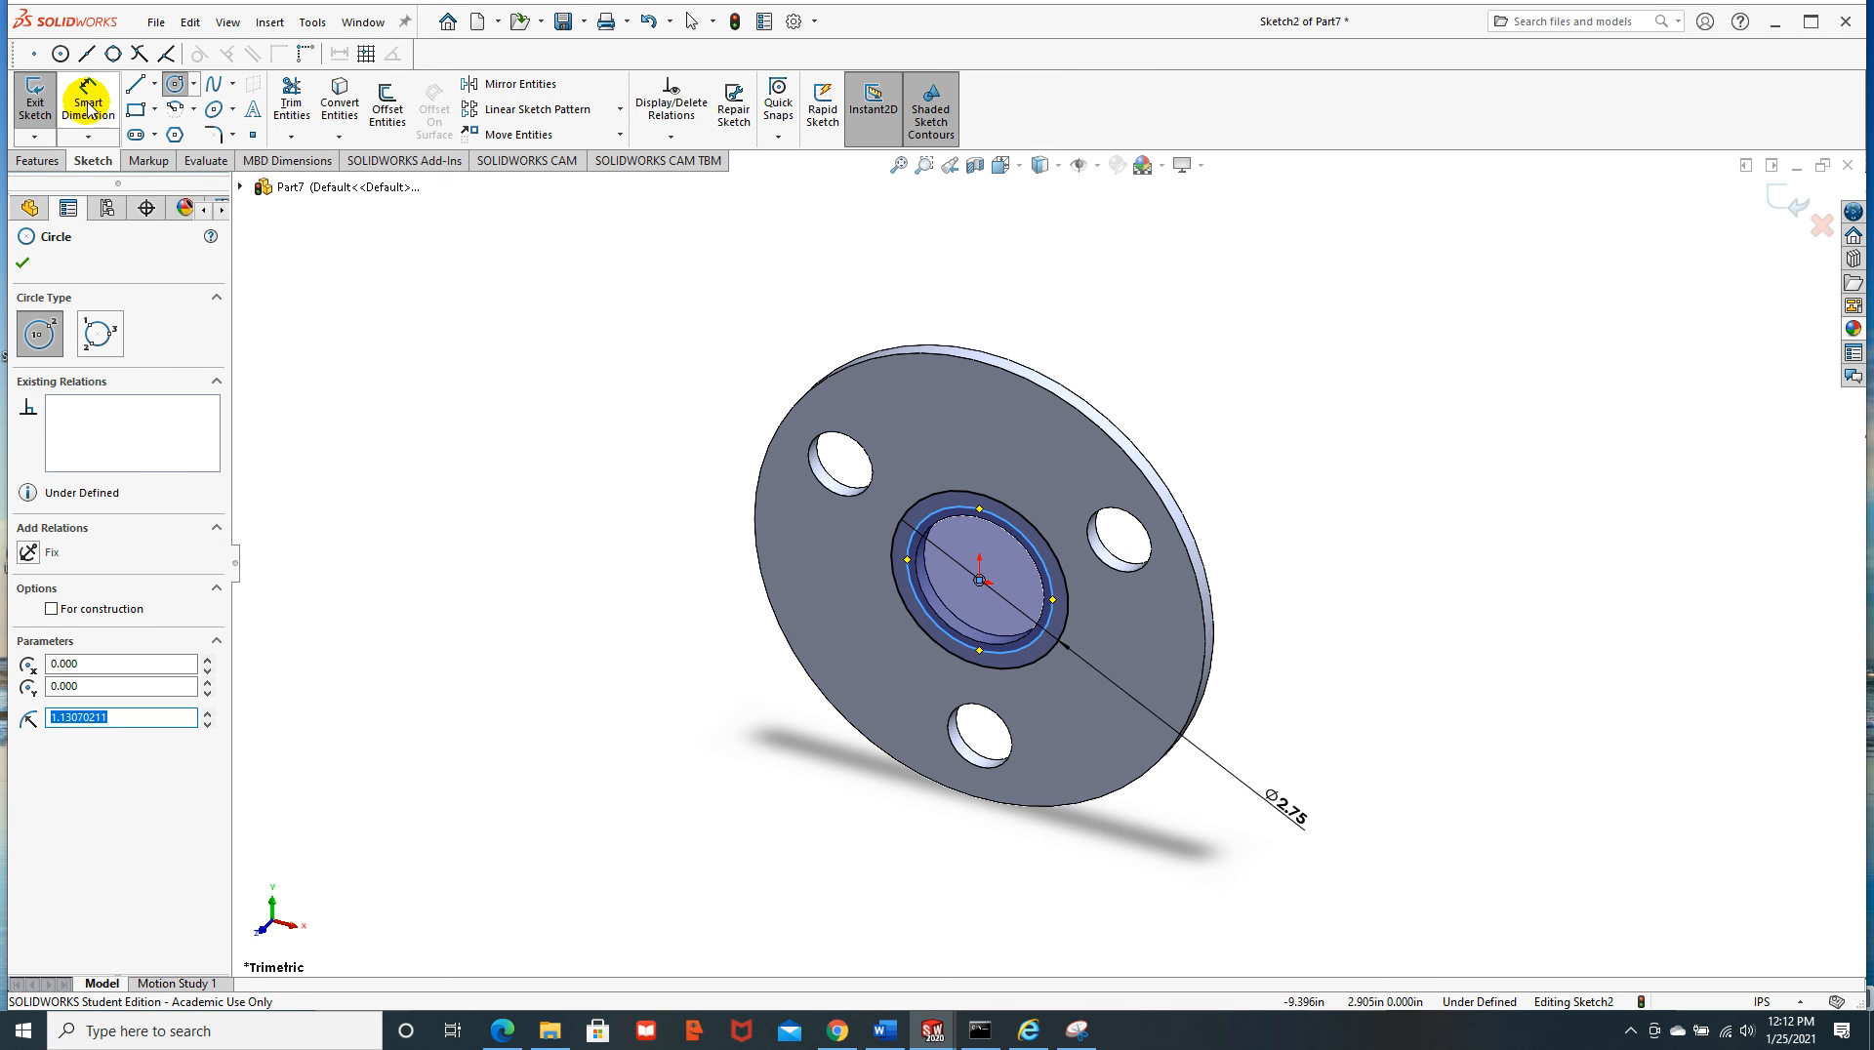
click(1049, 578)
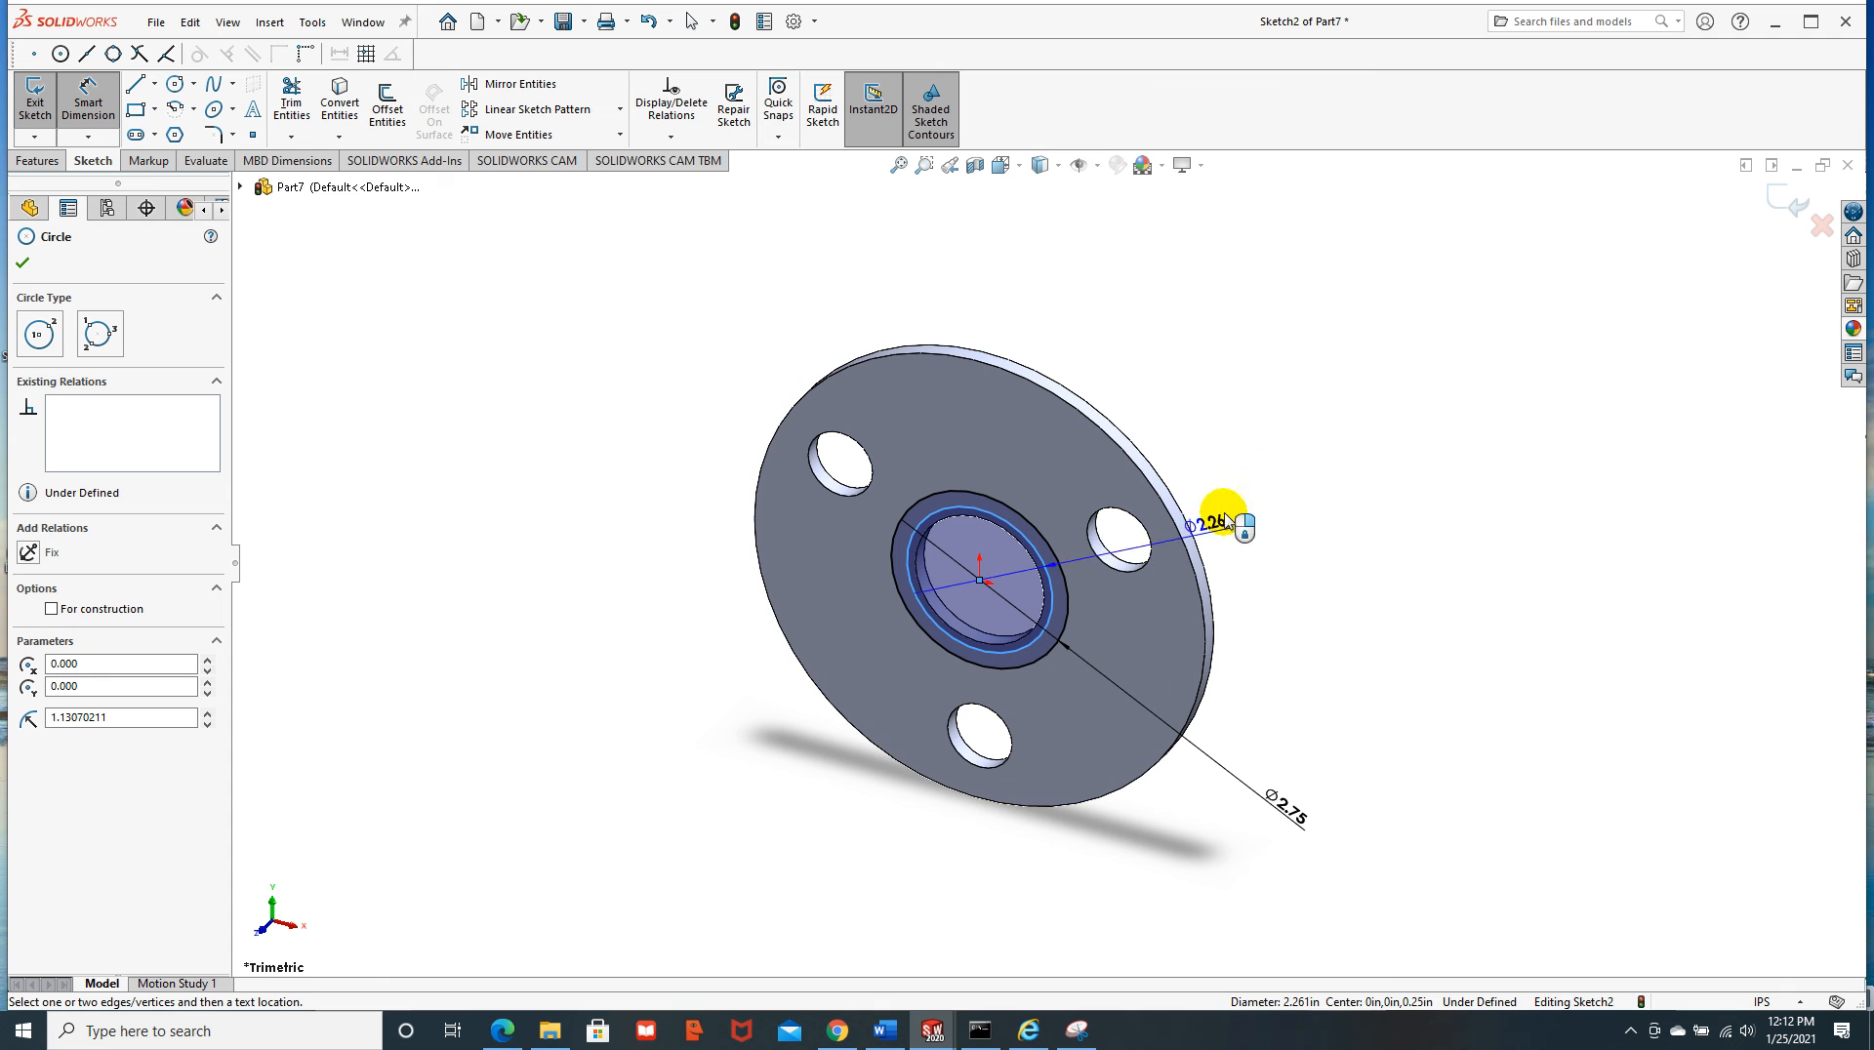
click(1210, 441)
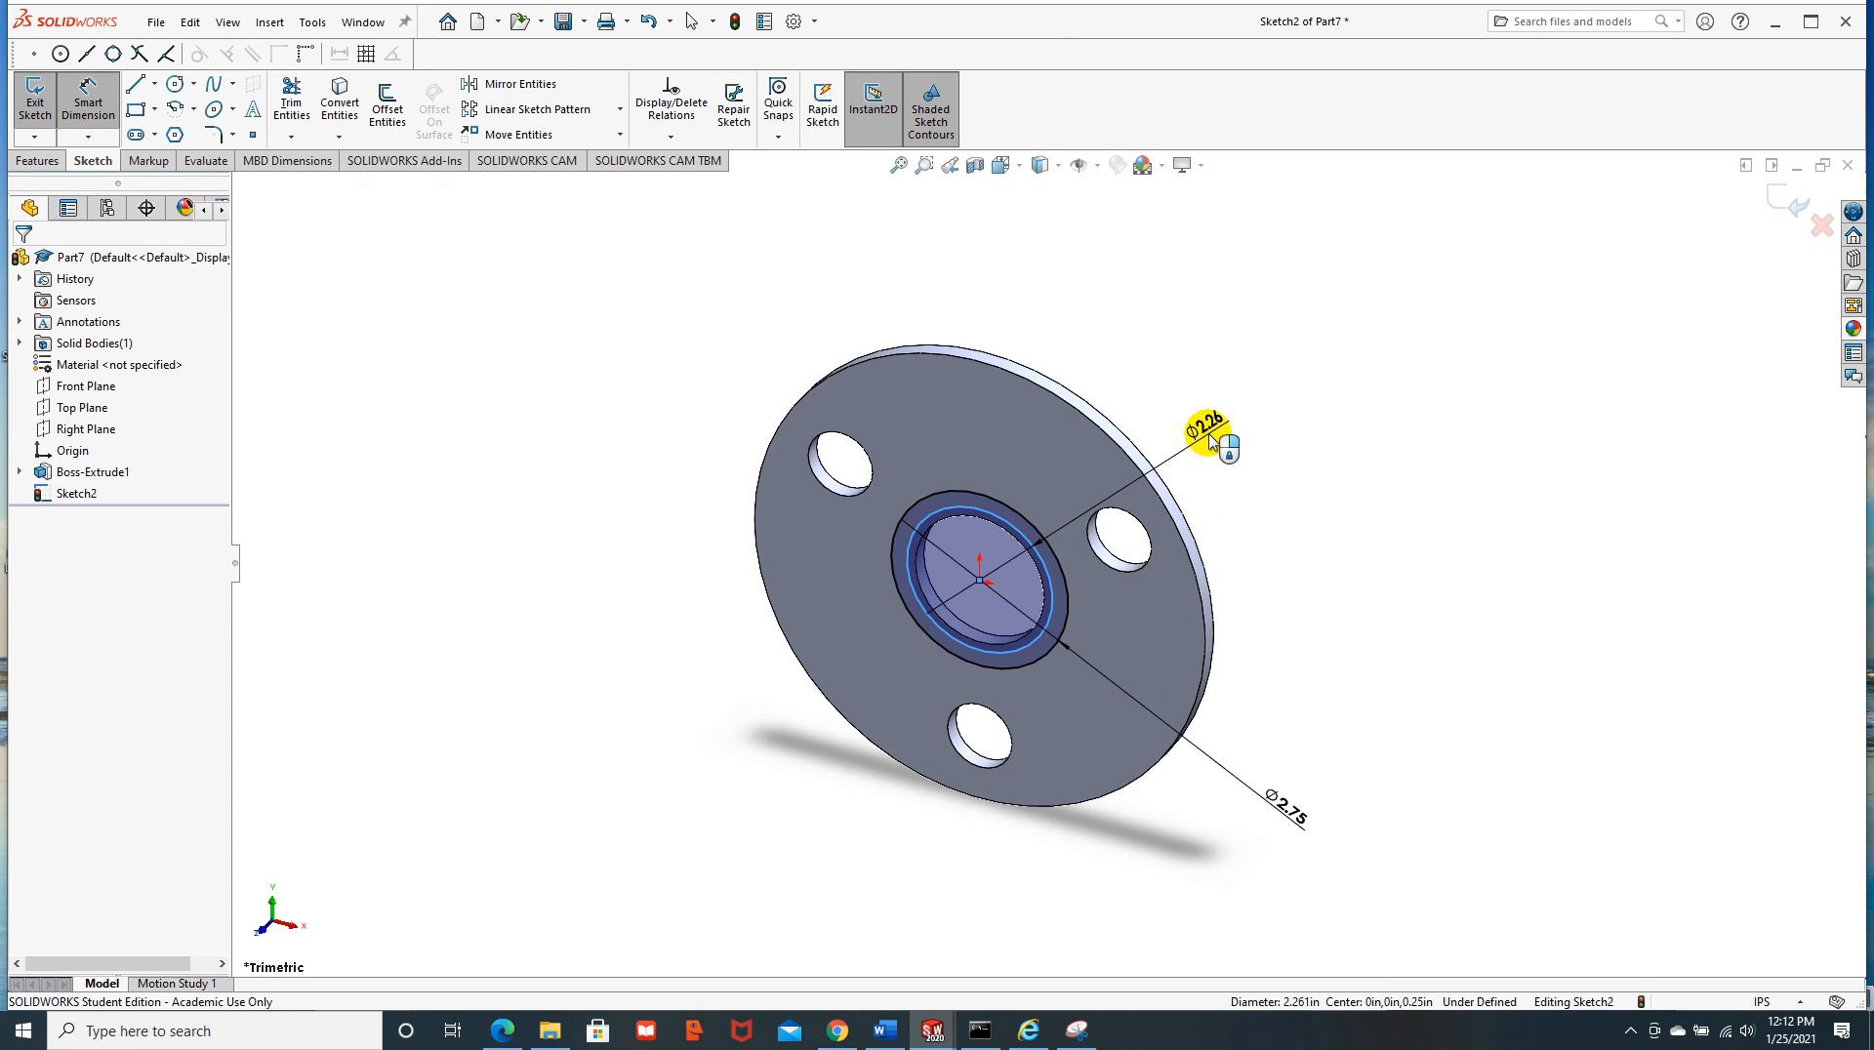
text(2.)
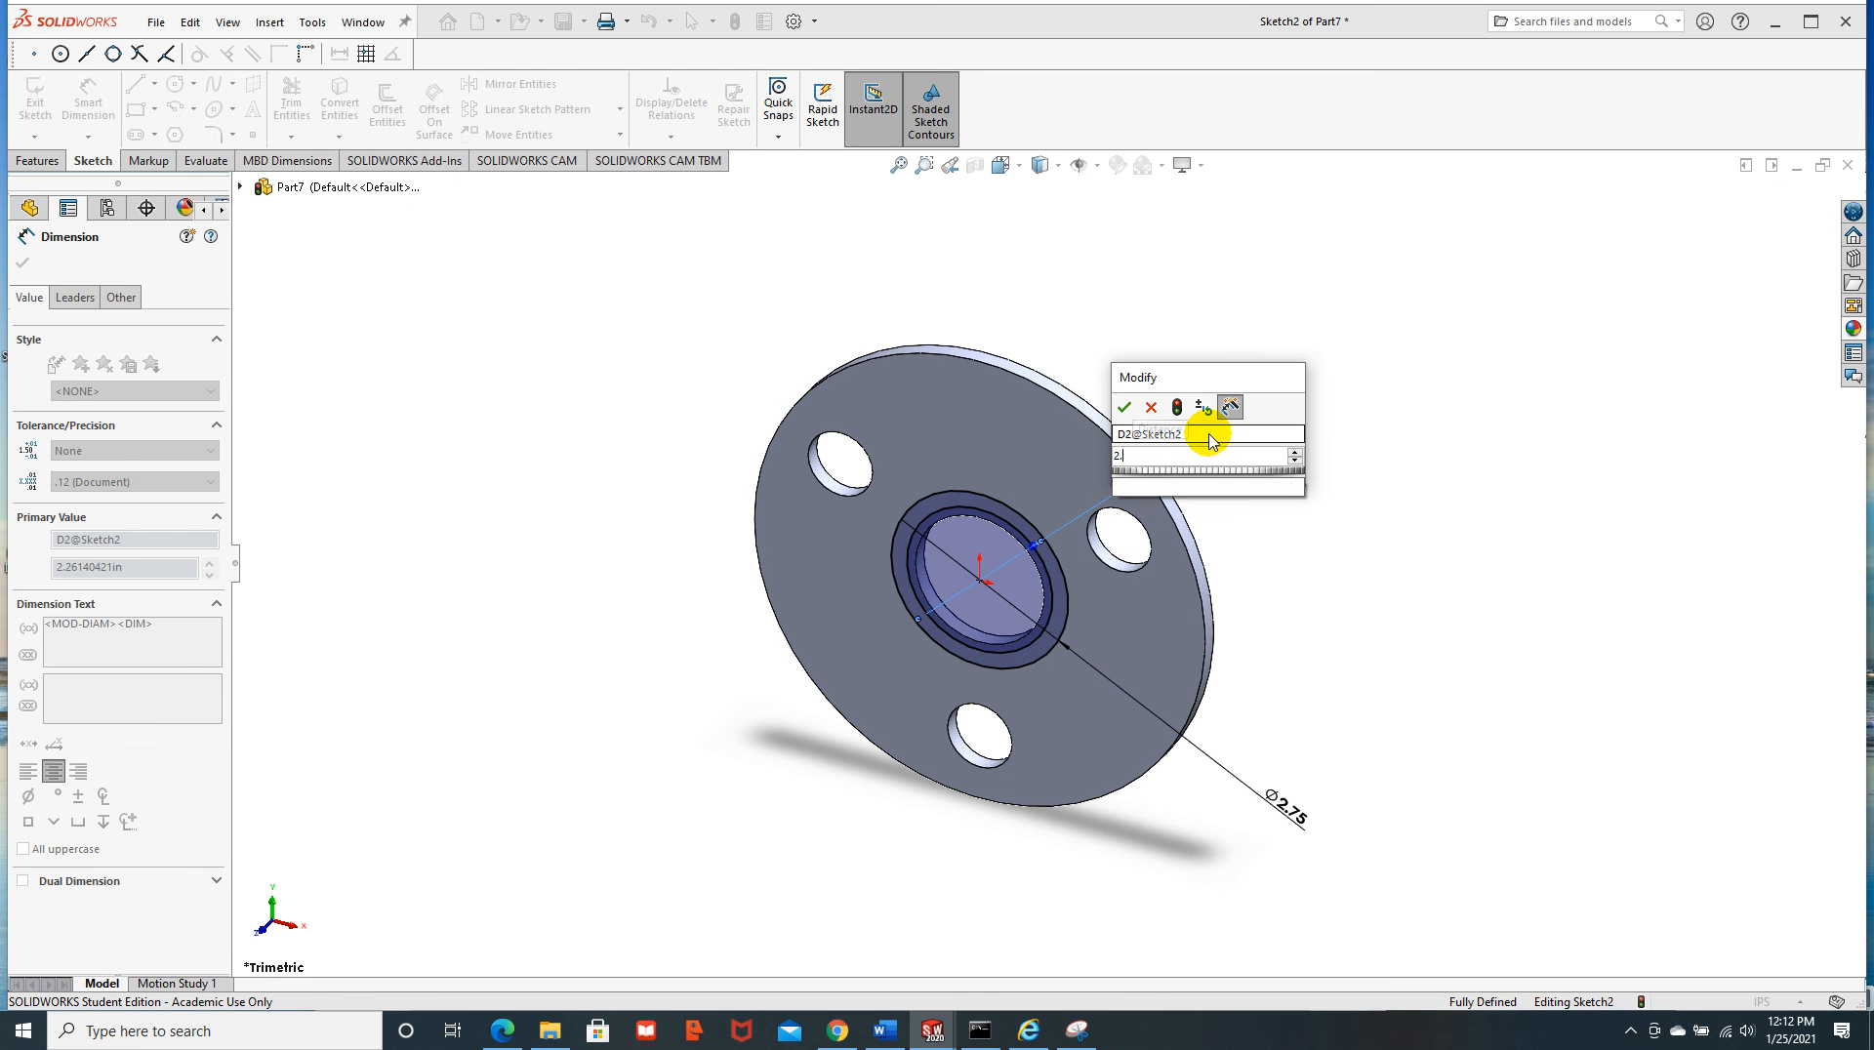
key(Return)
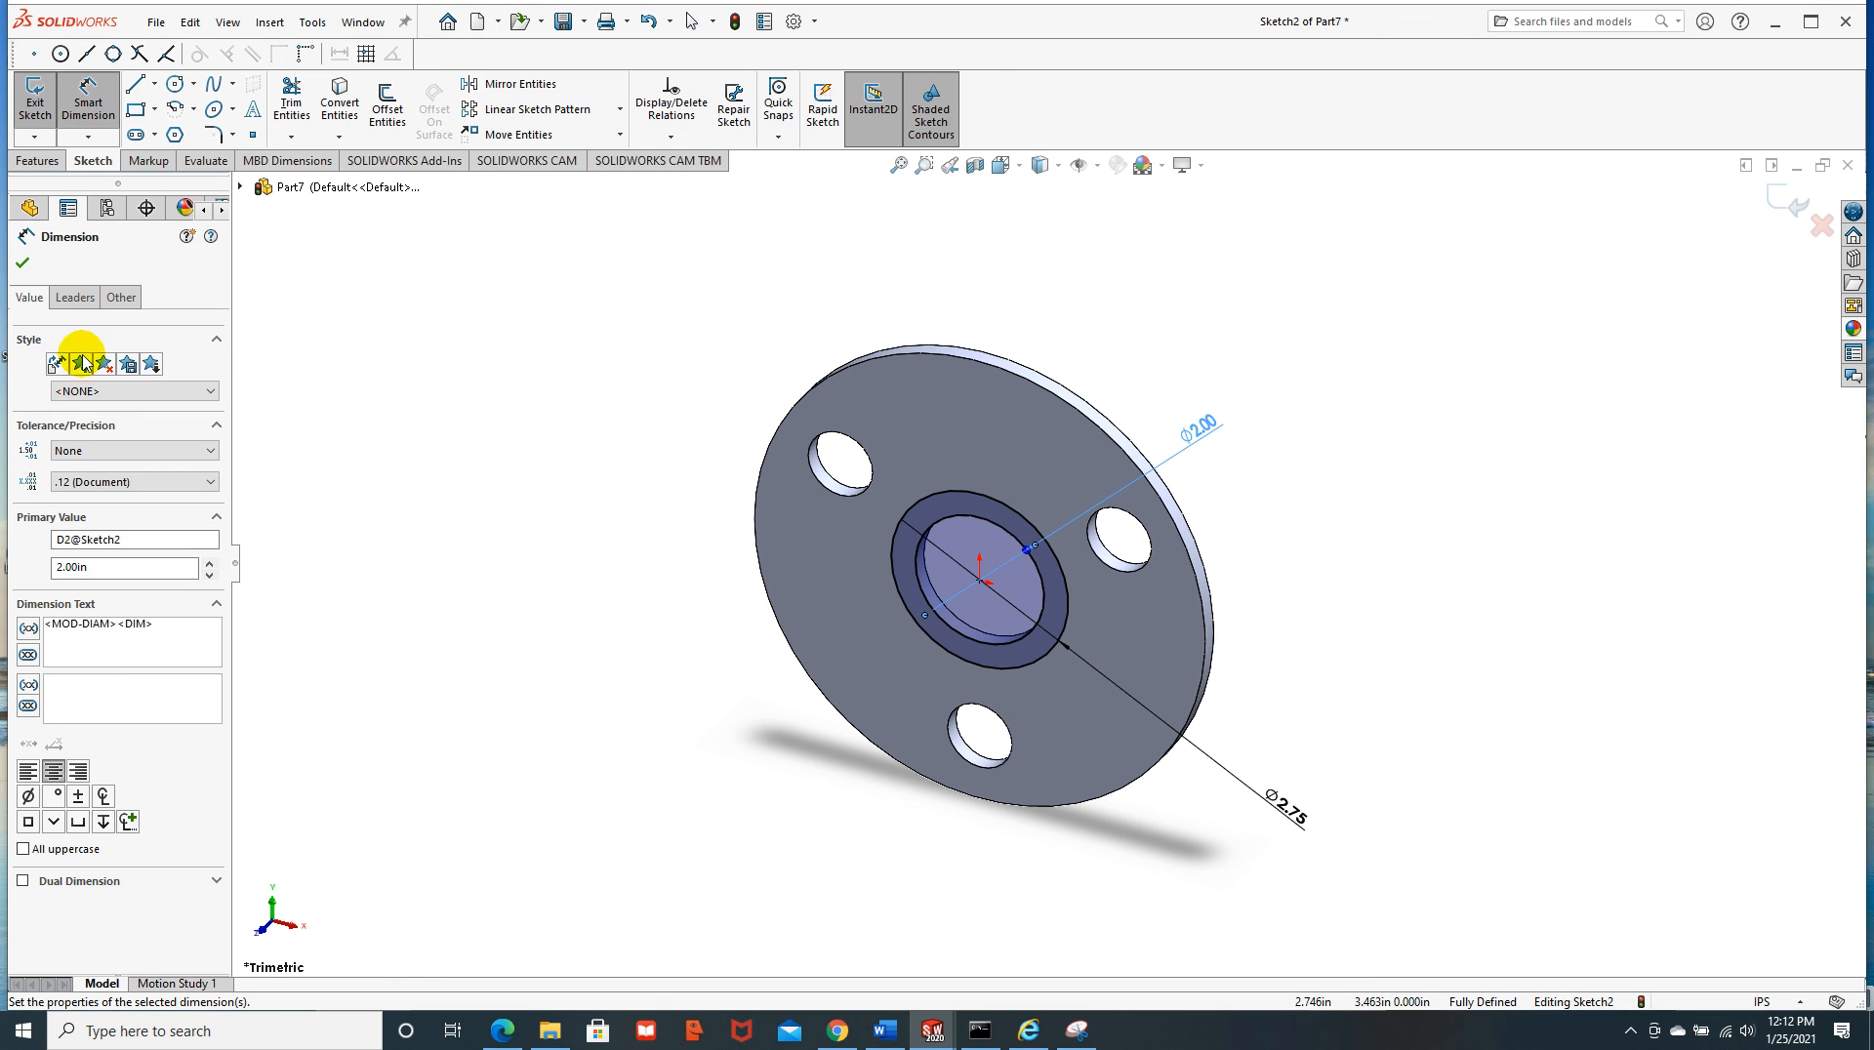
click(21, 263)
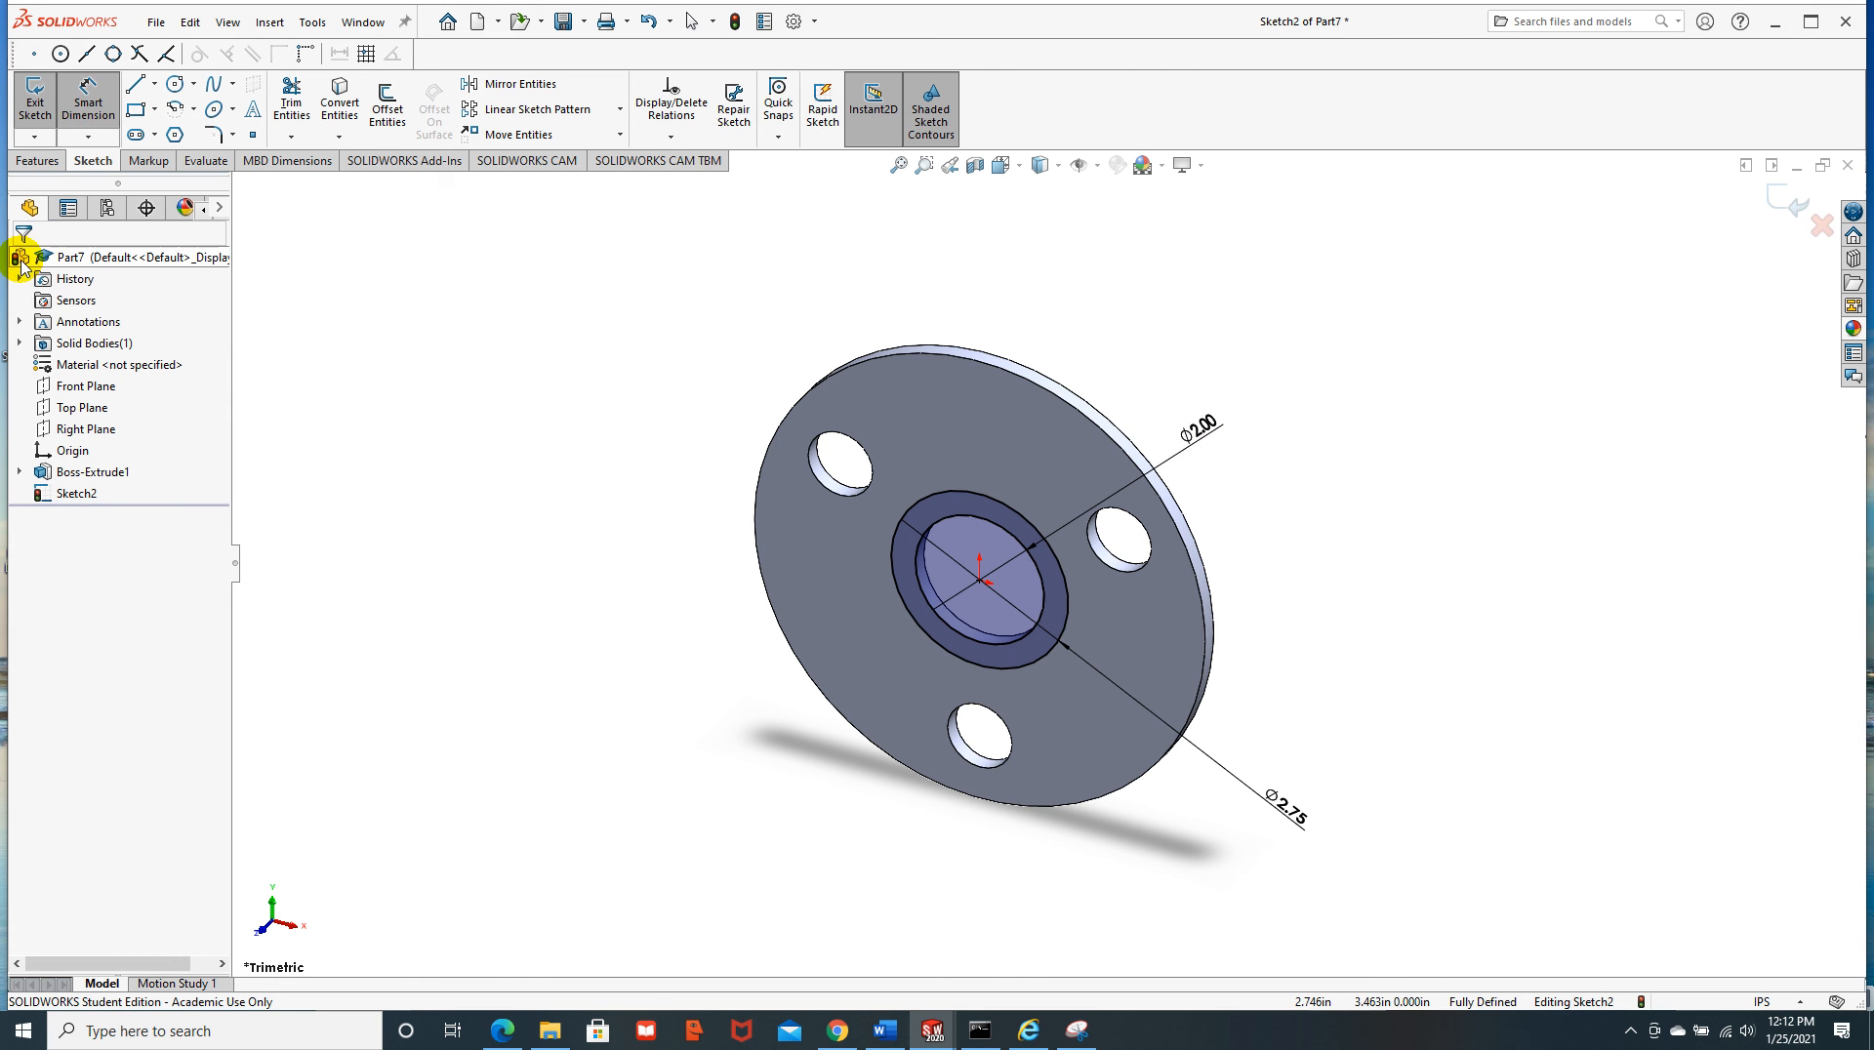
Extrude the ring sketch as a blind boss 0.25 in deep, merged with the plate, to form the raised hub
click(39, 162)
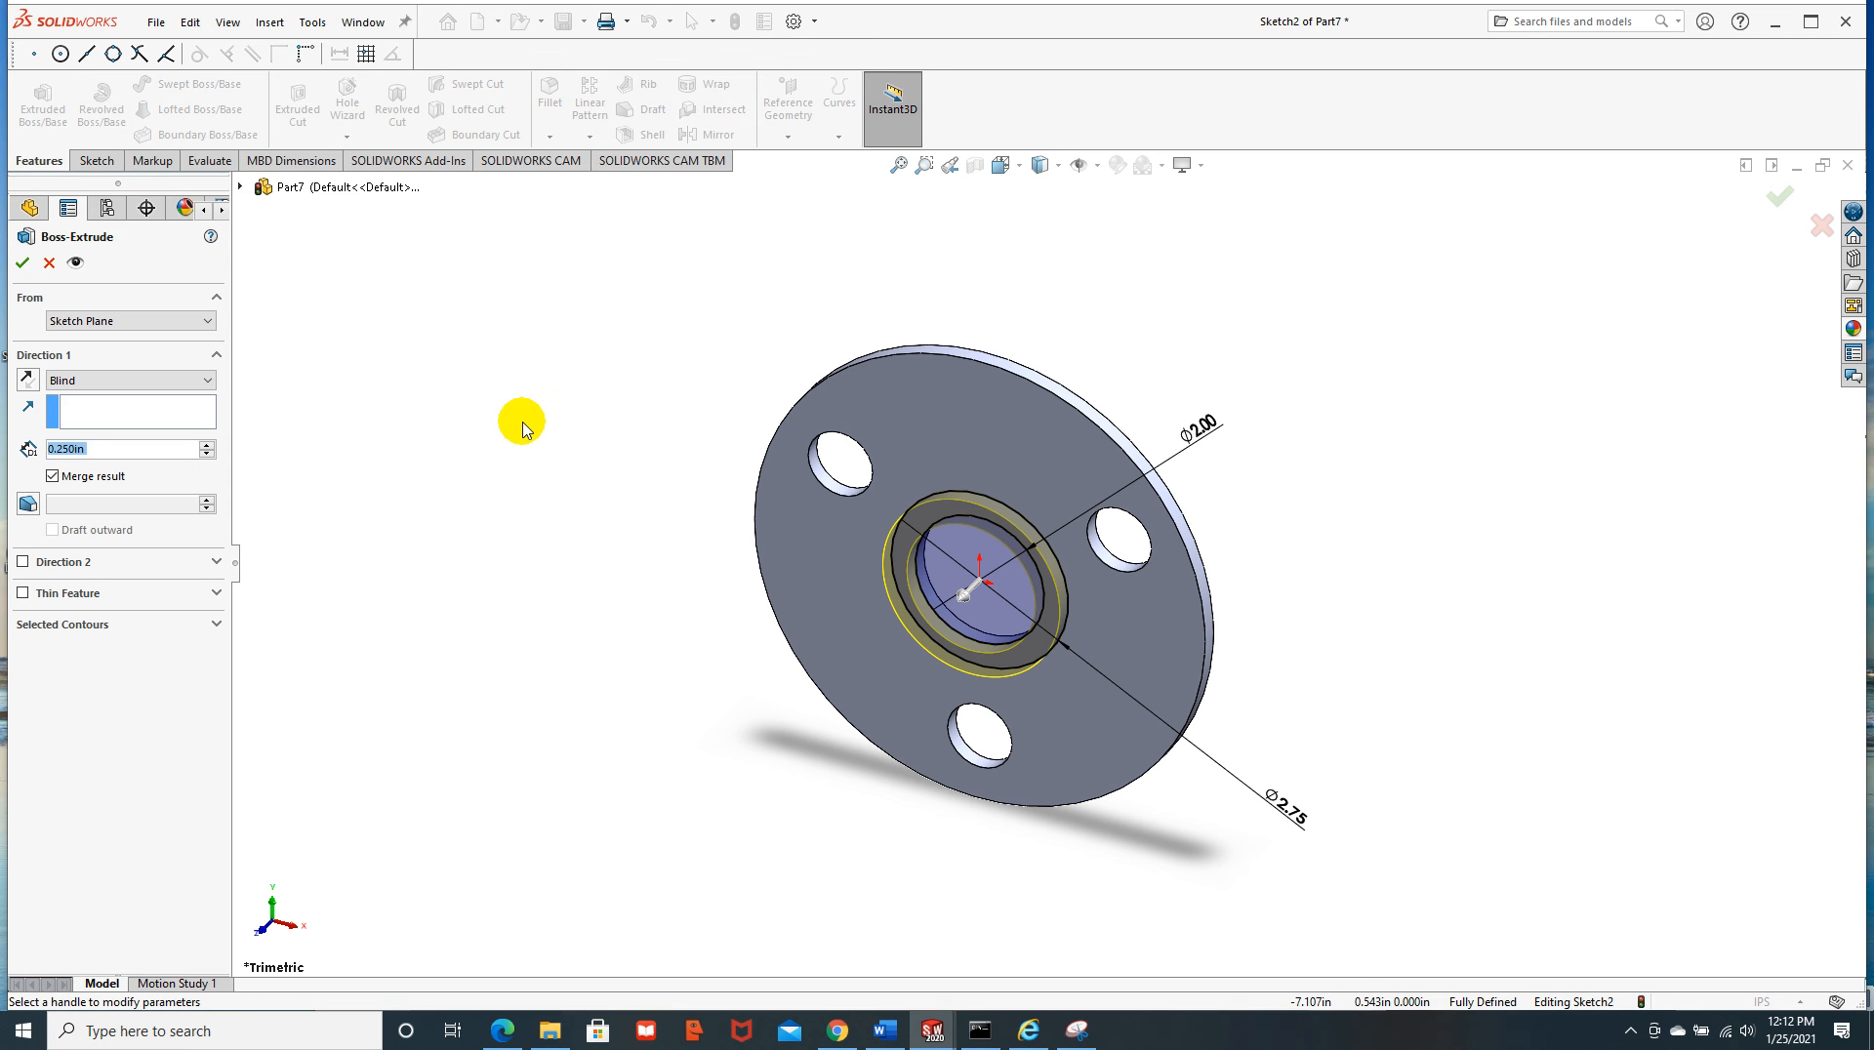
click(24, 264)
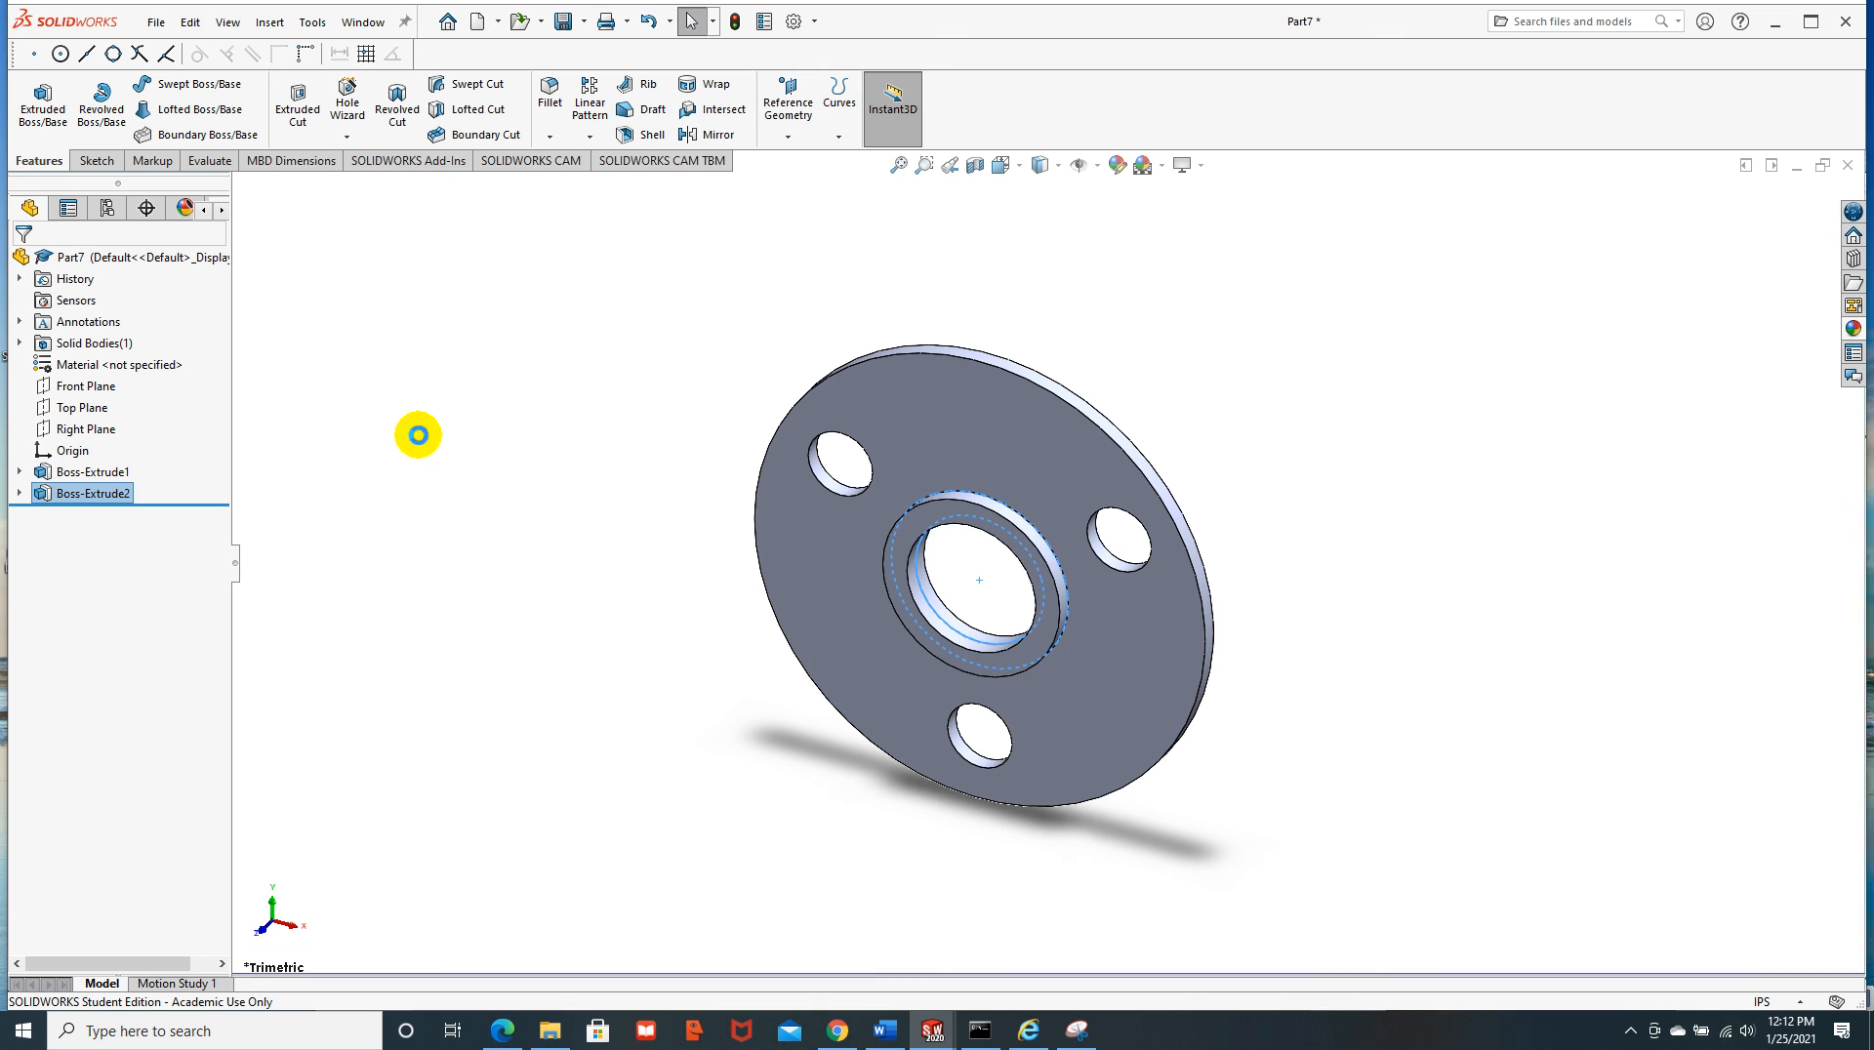
click(413, 600)
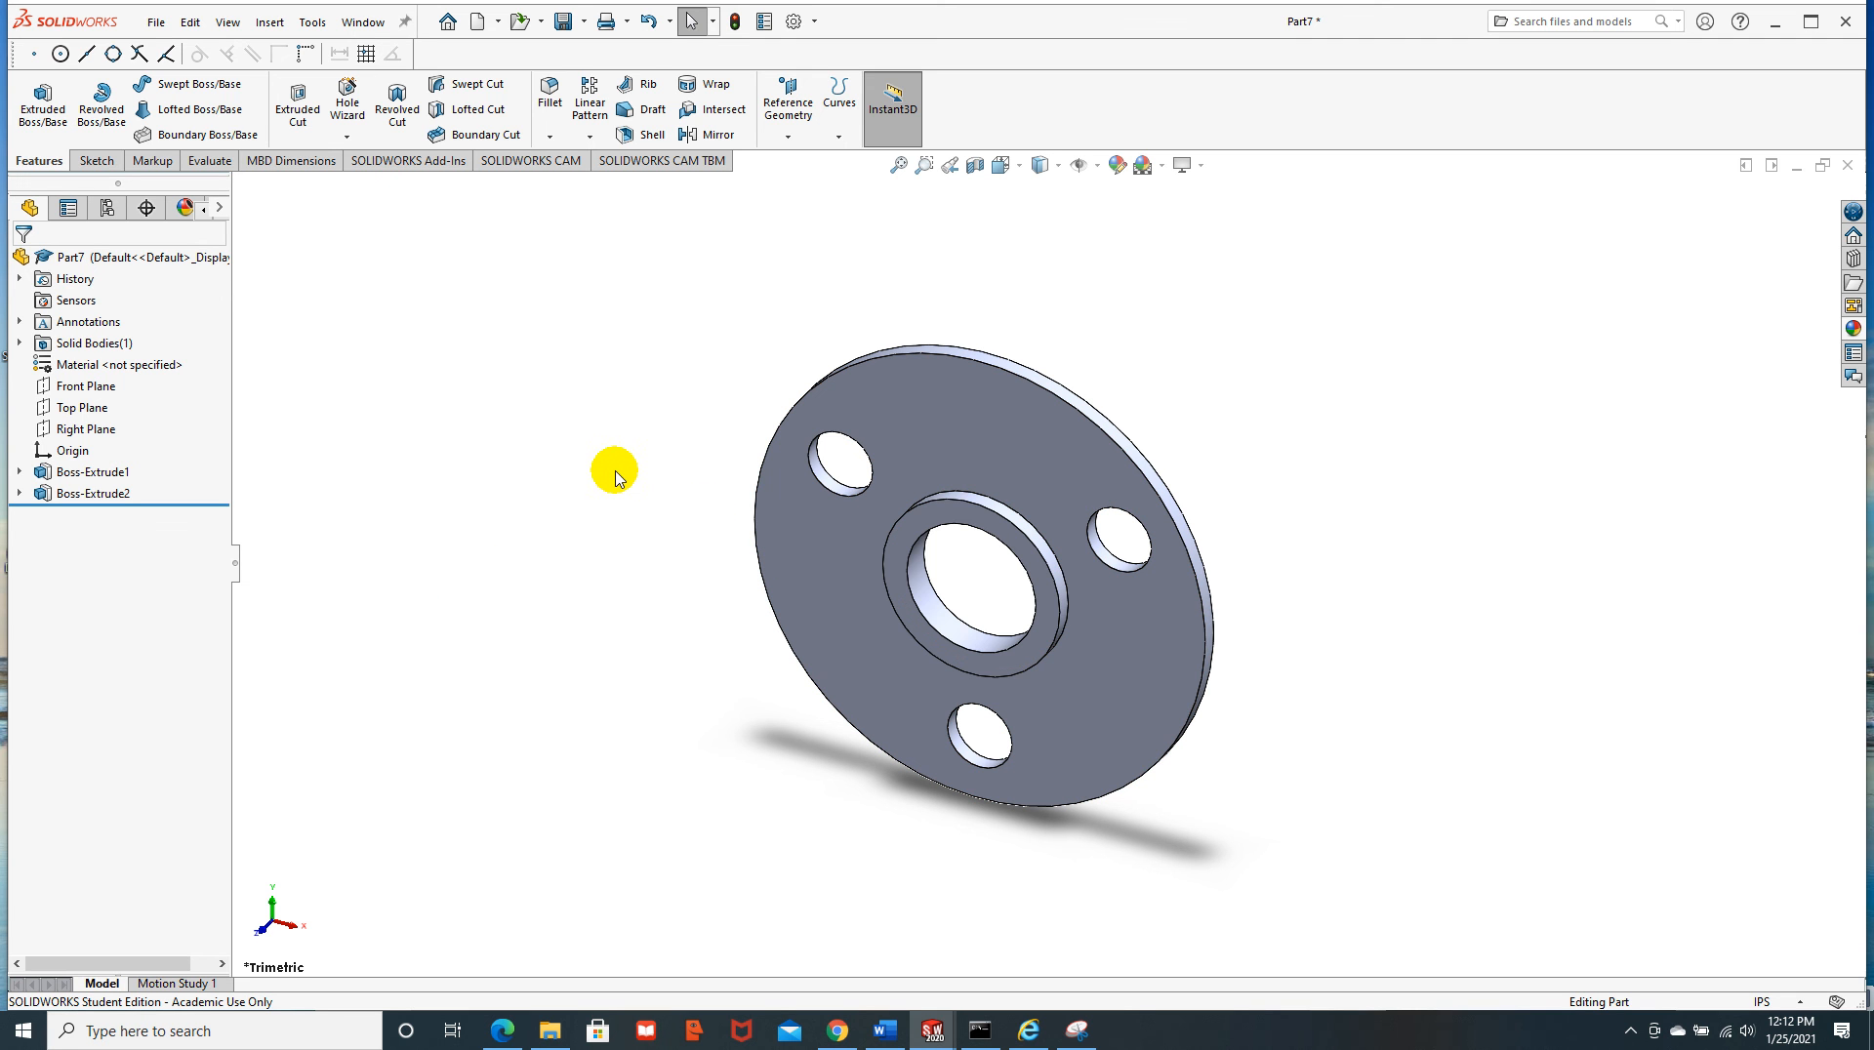
Change the whole part's appearance to a purple color with RGB 201, 111, 255
click(1118, 168)
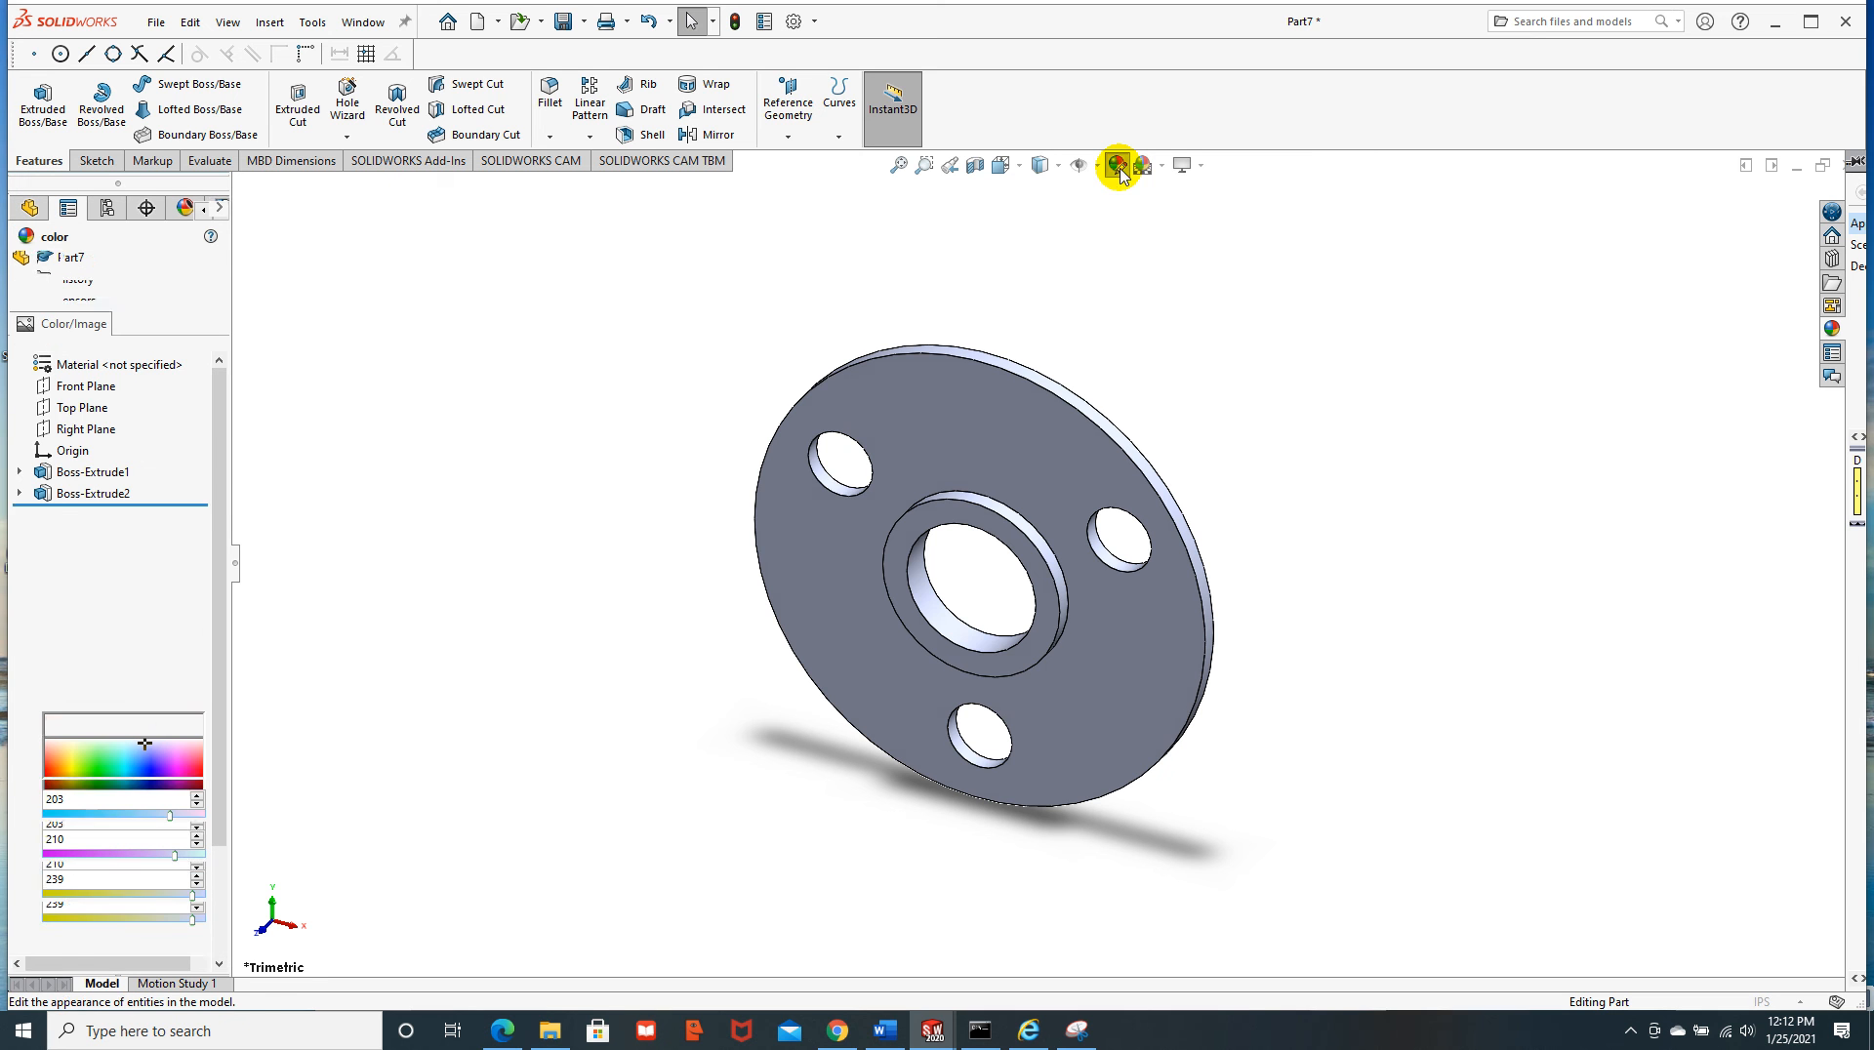
click(167, 733)
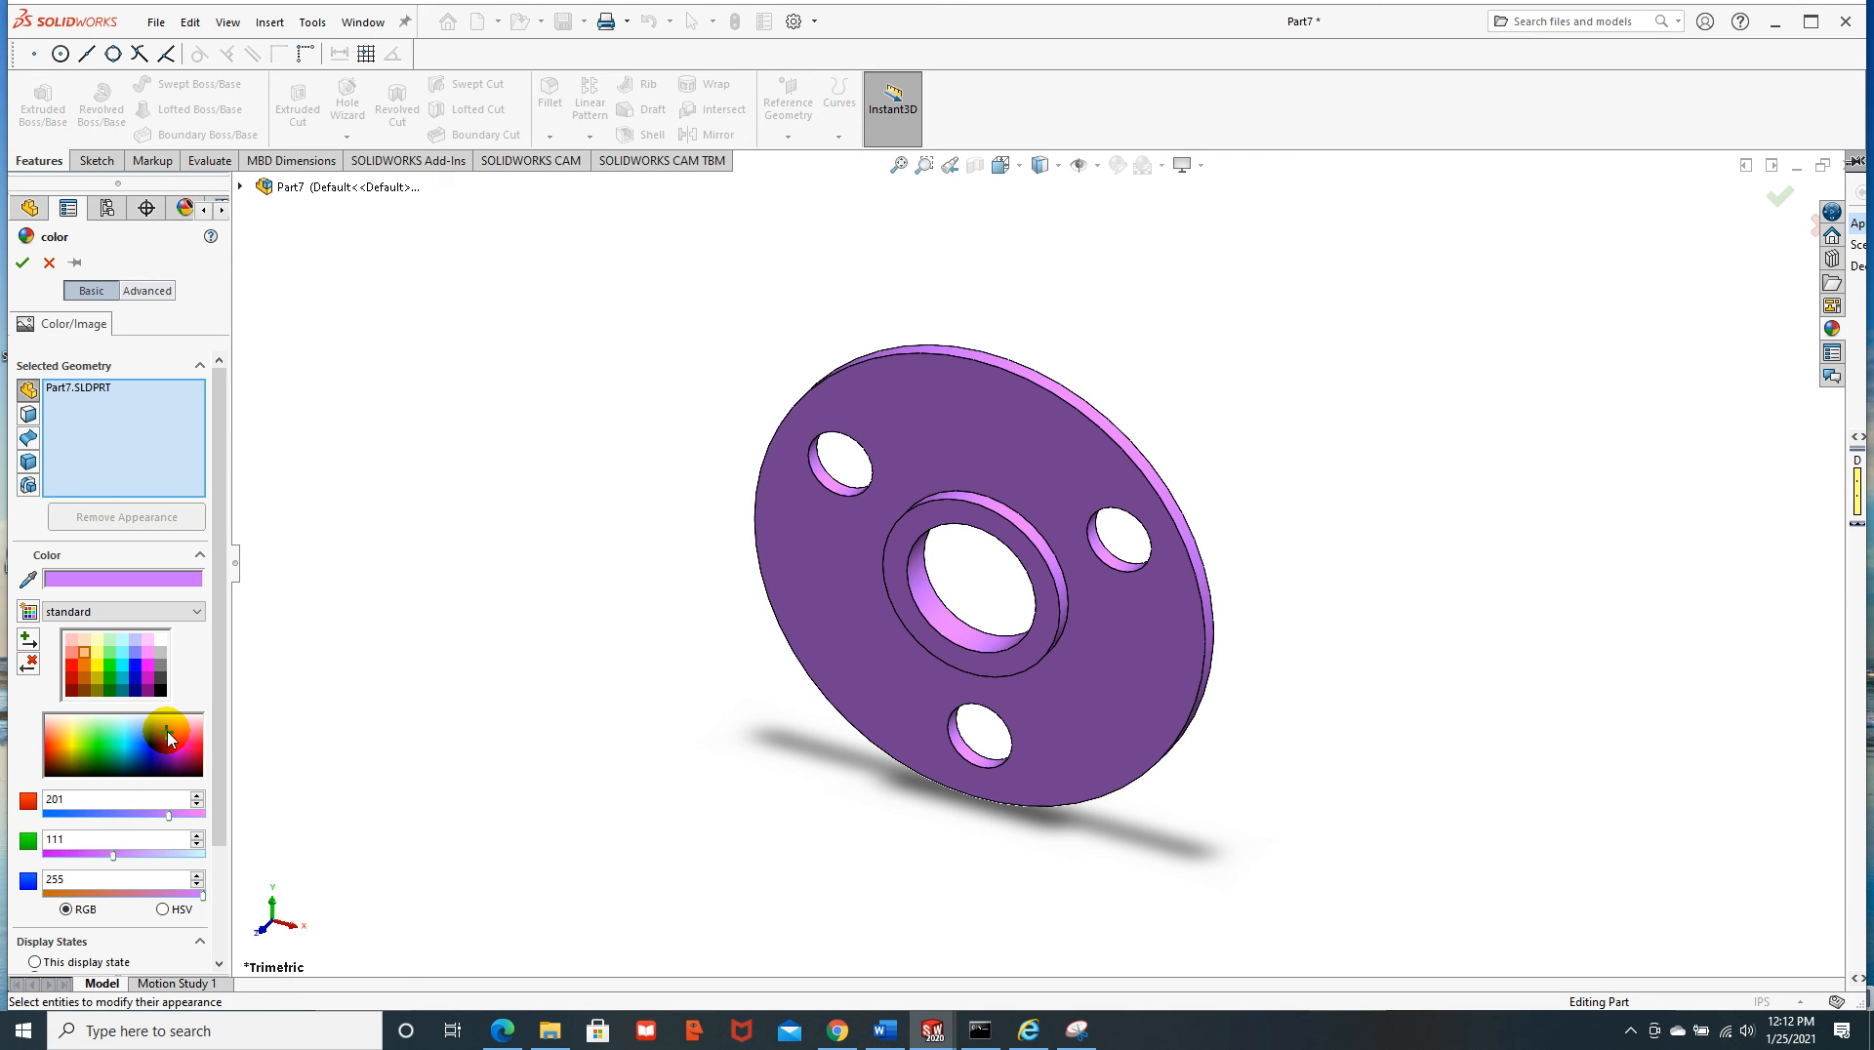
click(22, 263)
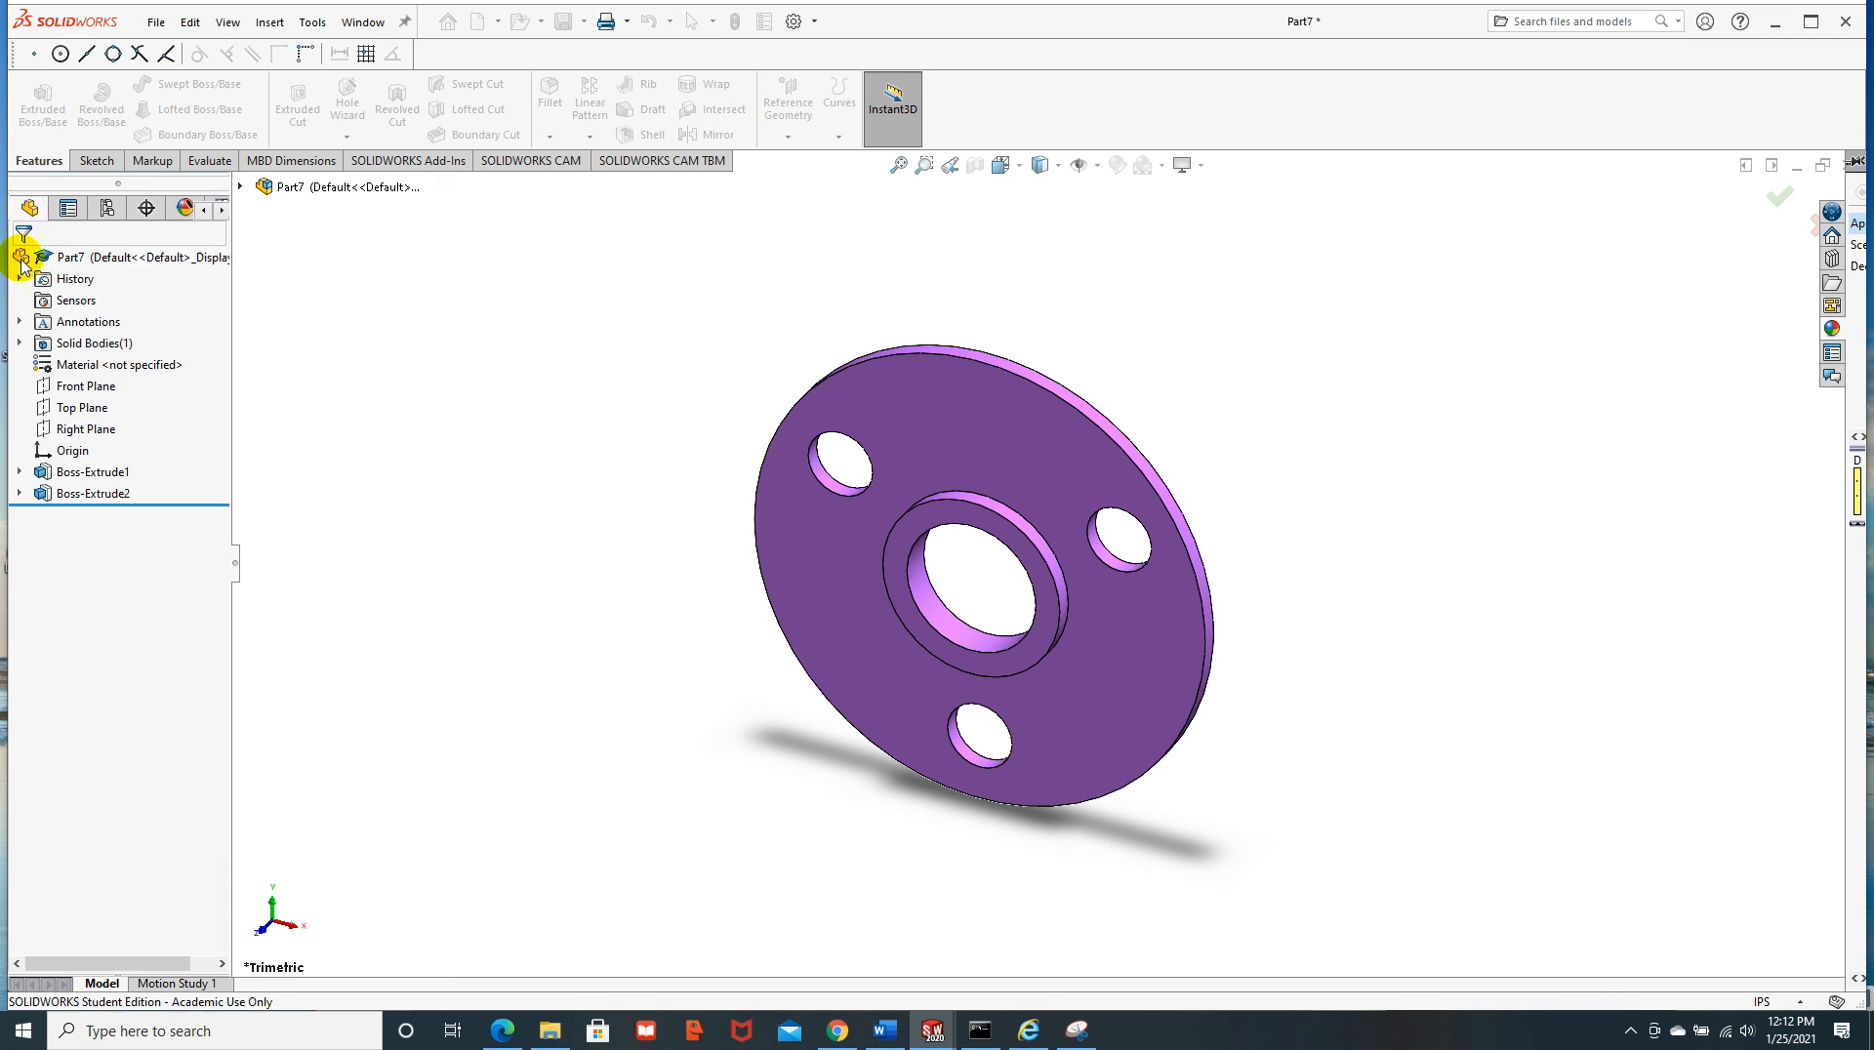
Save the part as "JC-Exercise 6" in the CAD-230 folder 2 alongside the other exercises
click(157, 21)
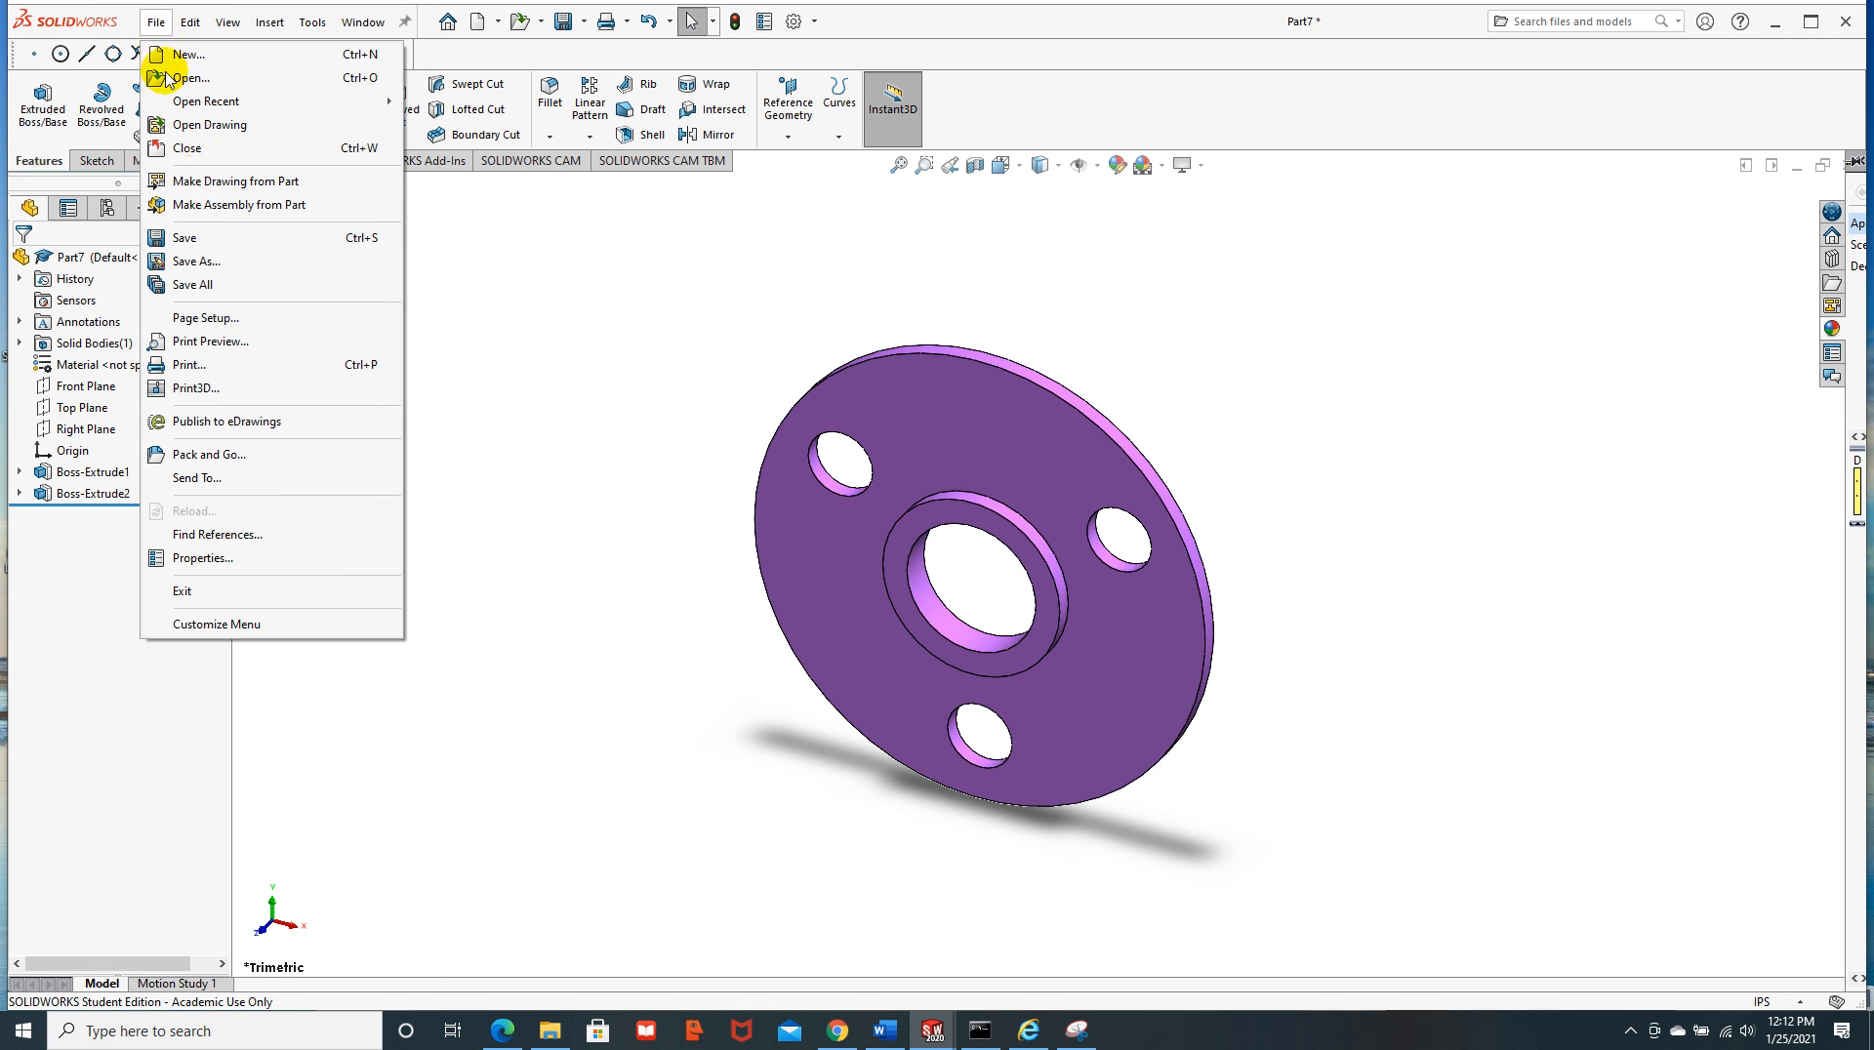
click(198, 264)
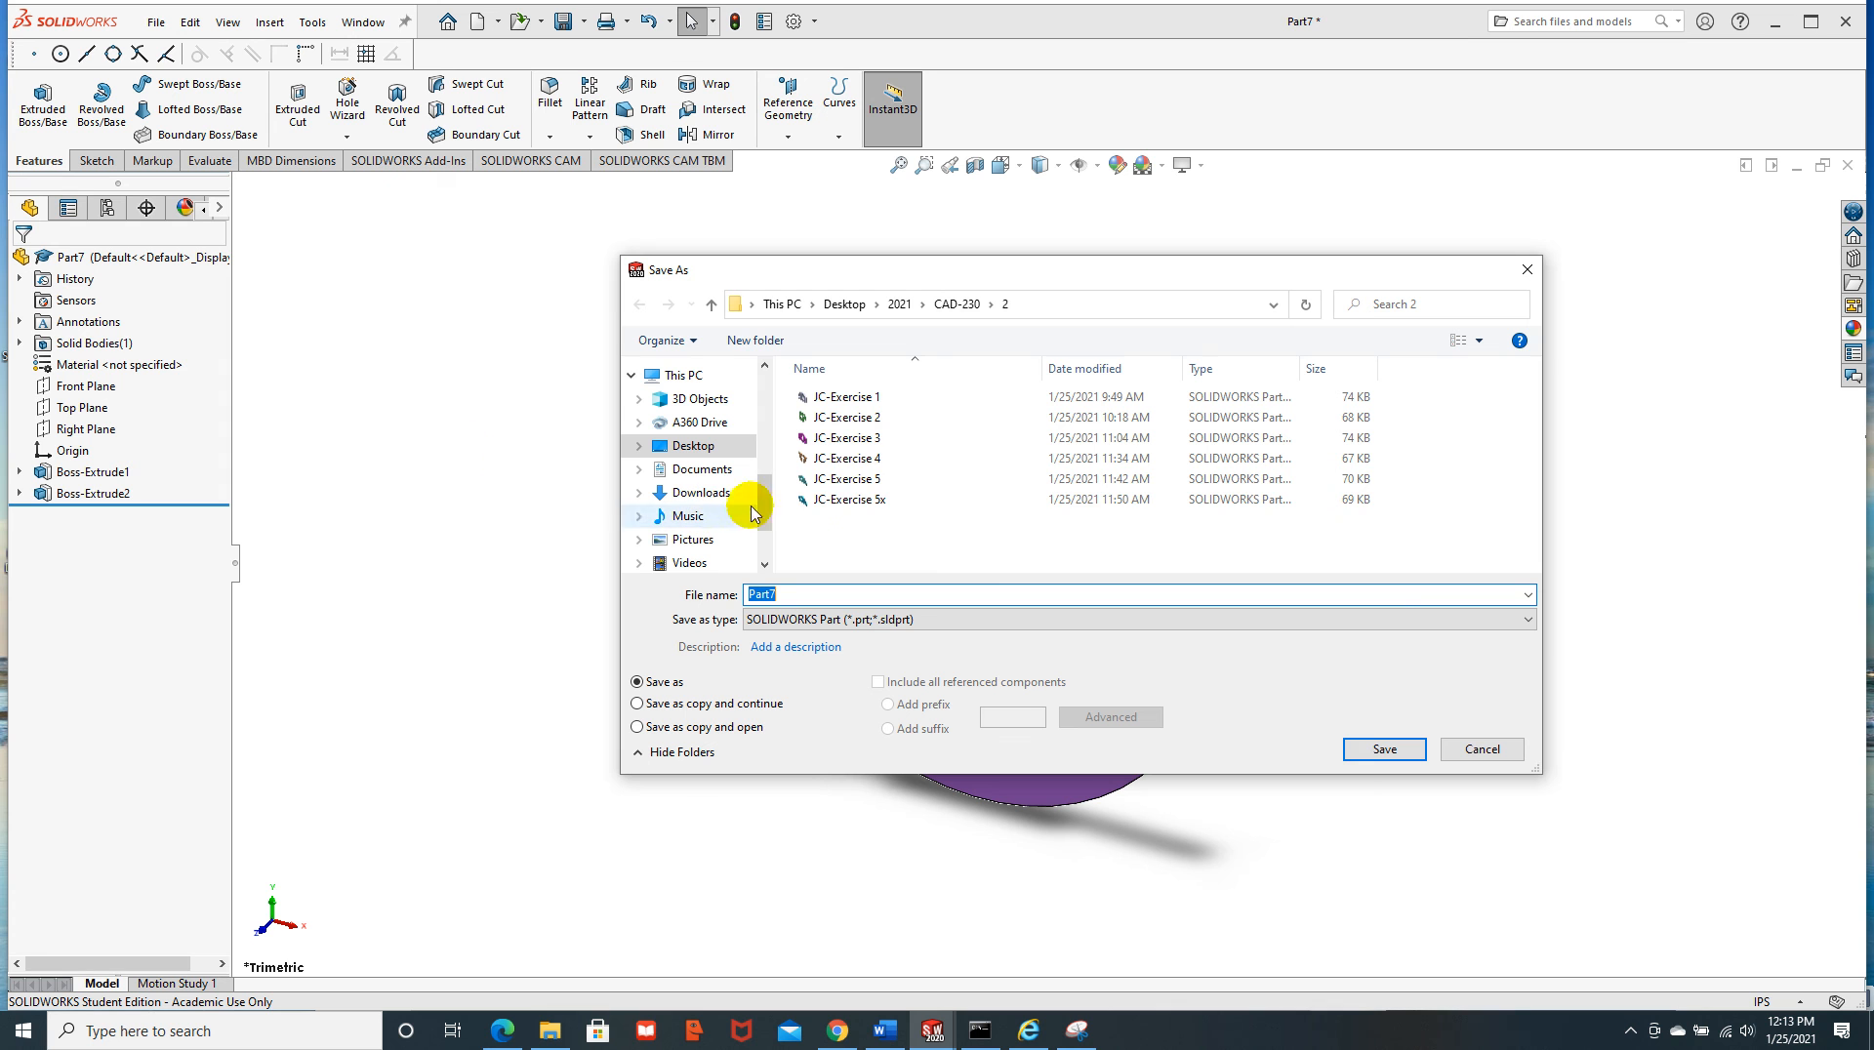
click(831, 480)
click(843, 593)
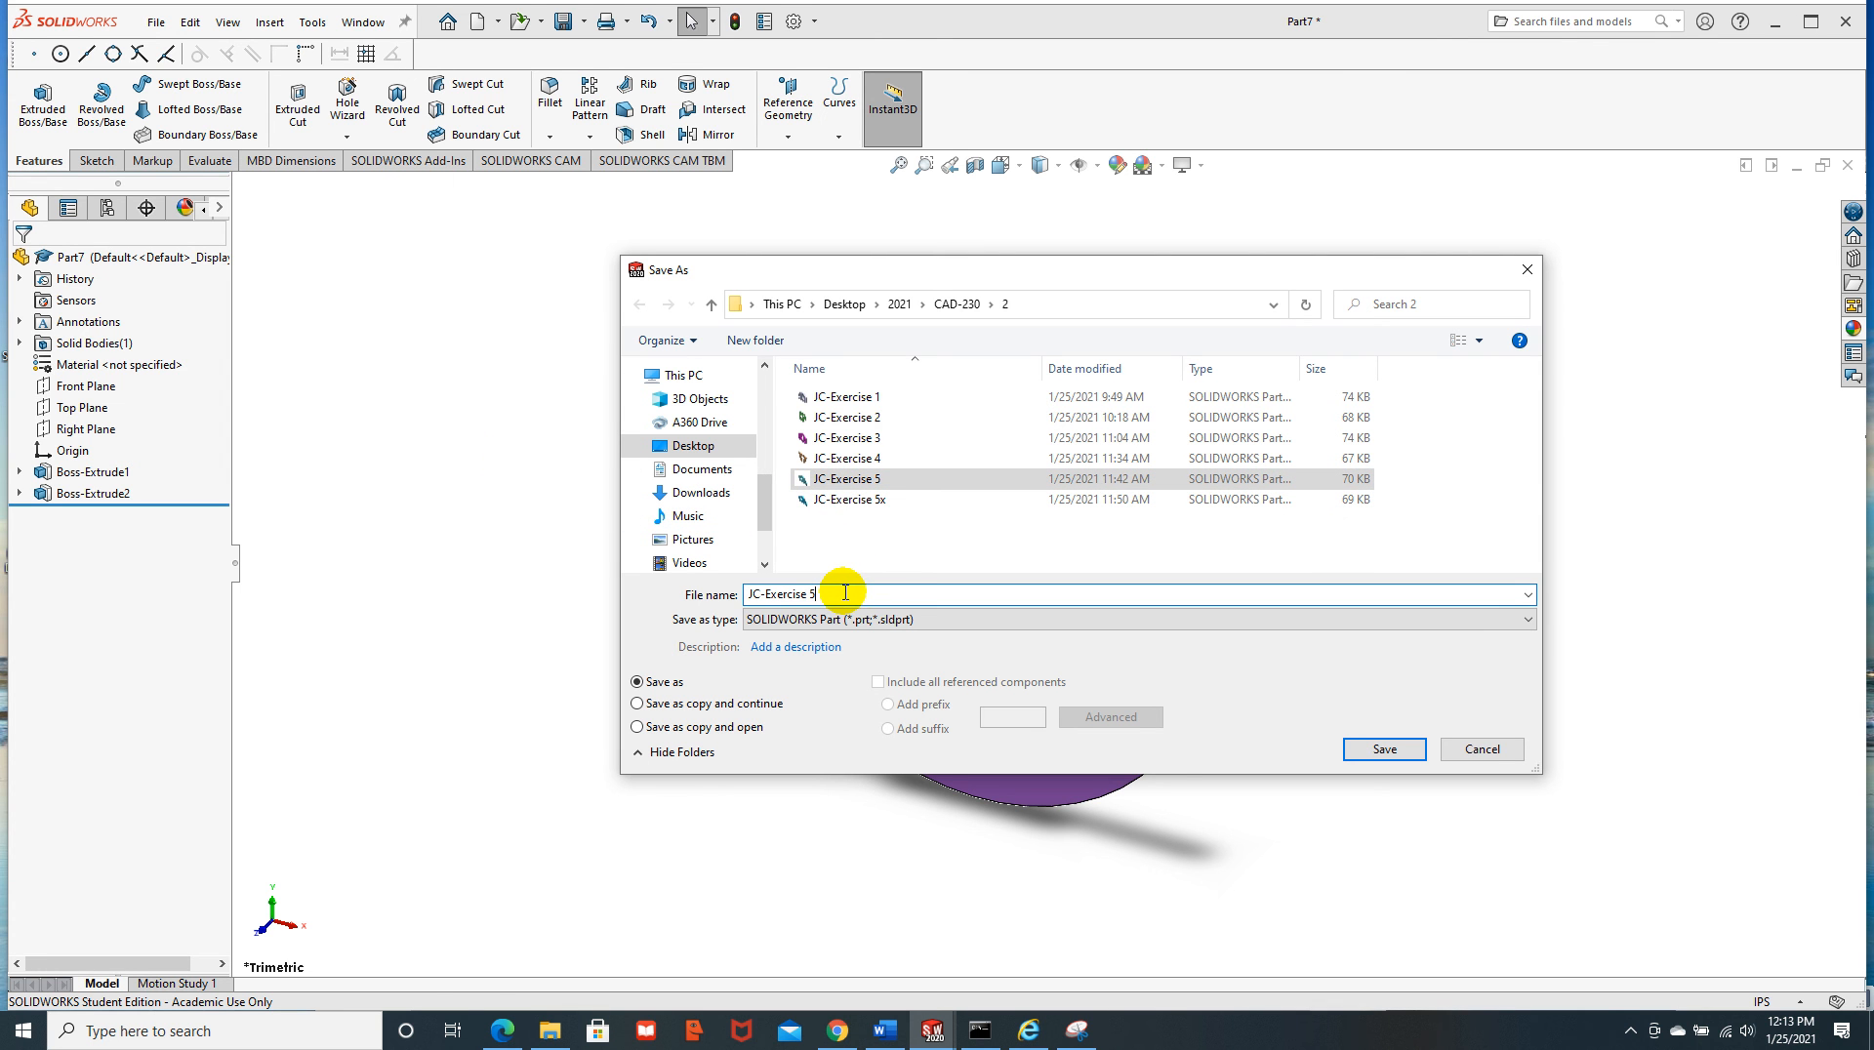
key(BackSpace)
text(6)
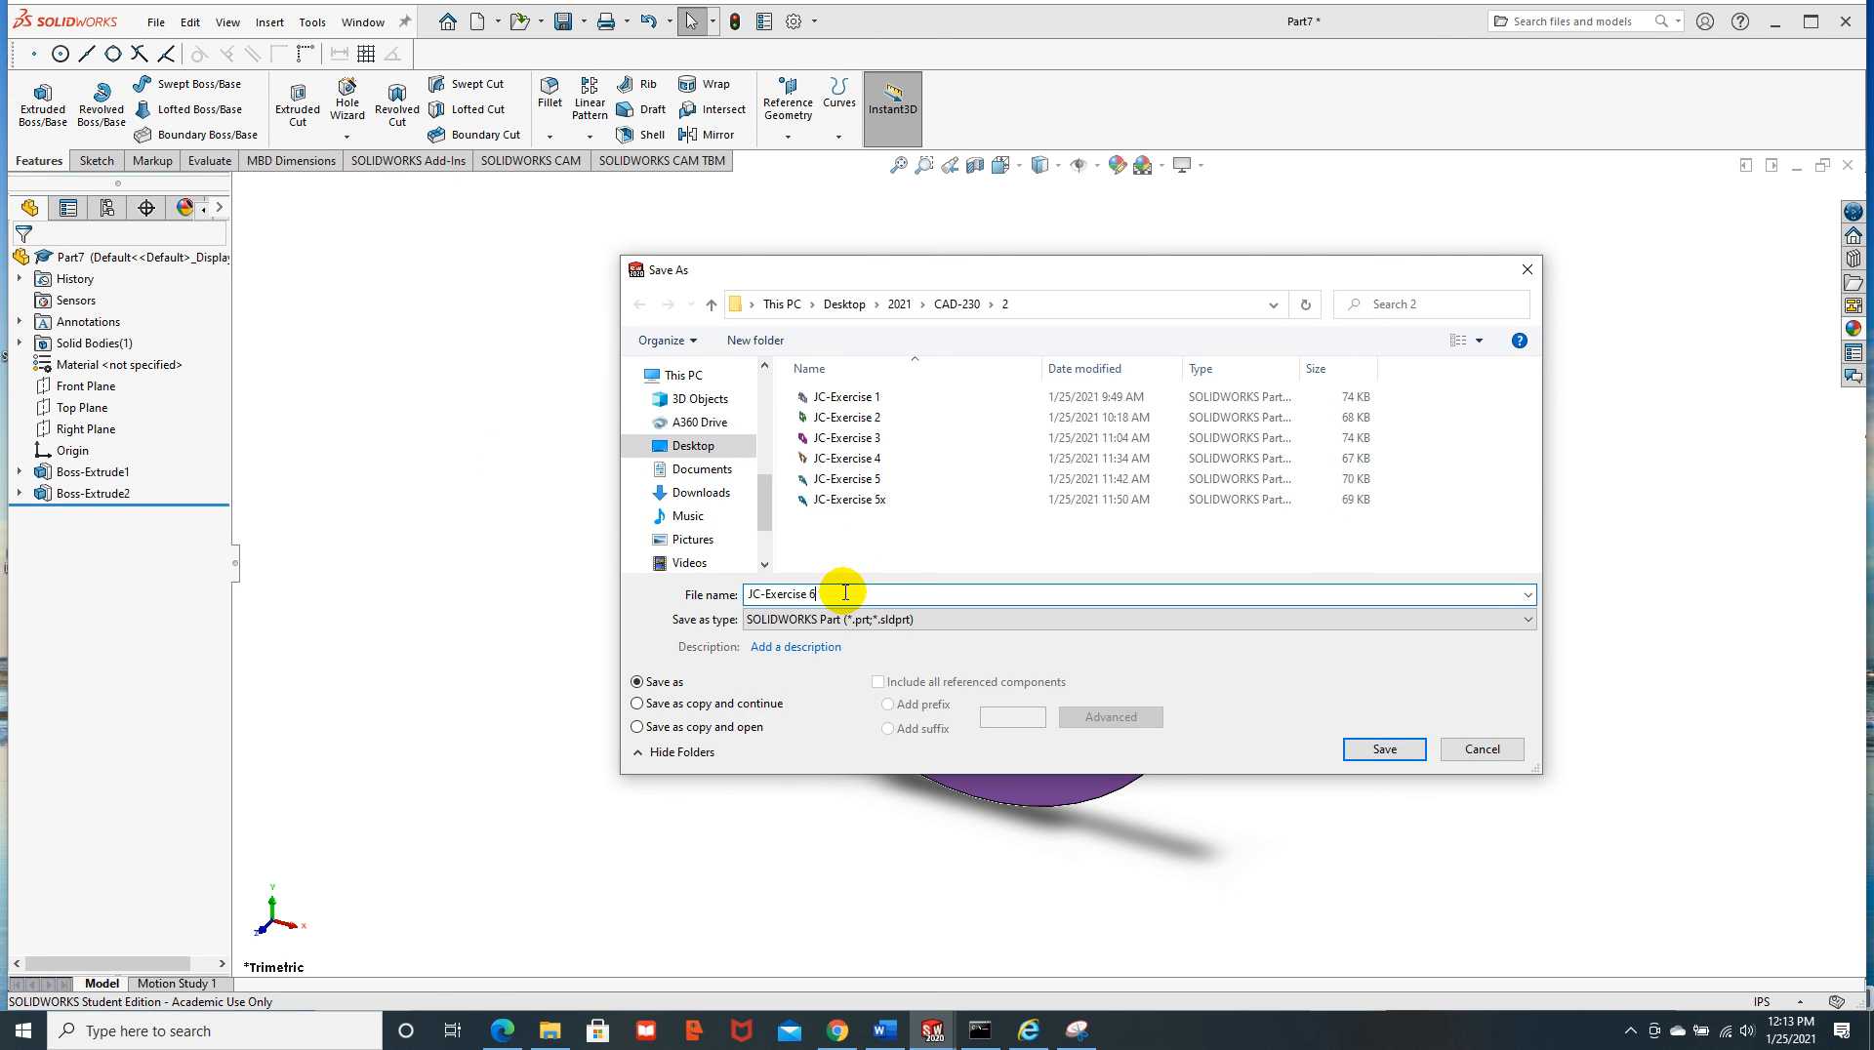
click(1386, 749)
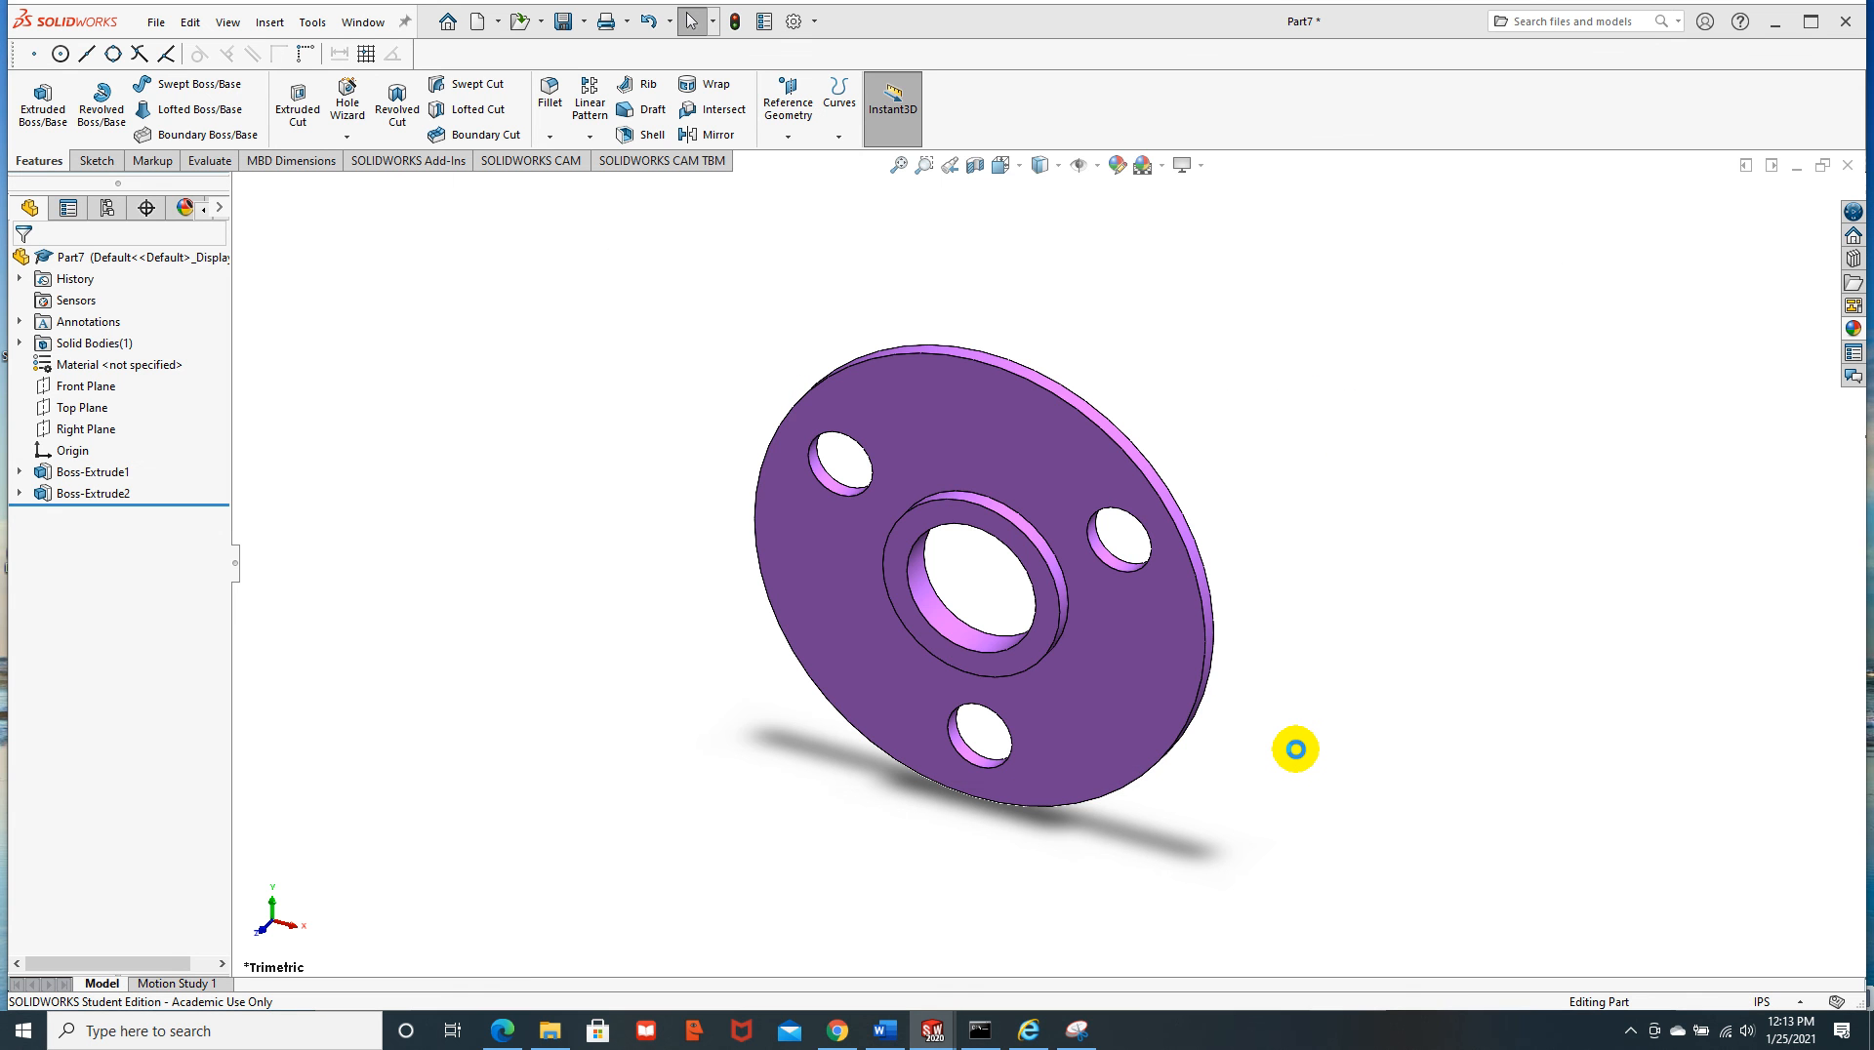